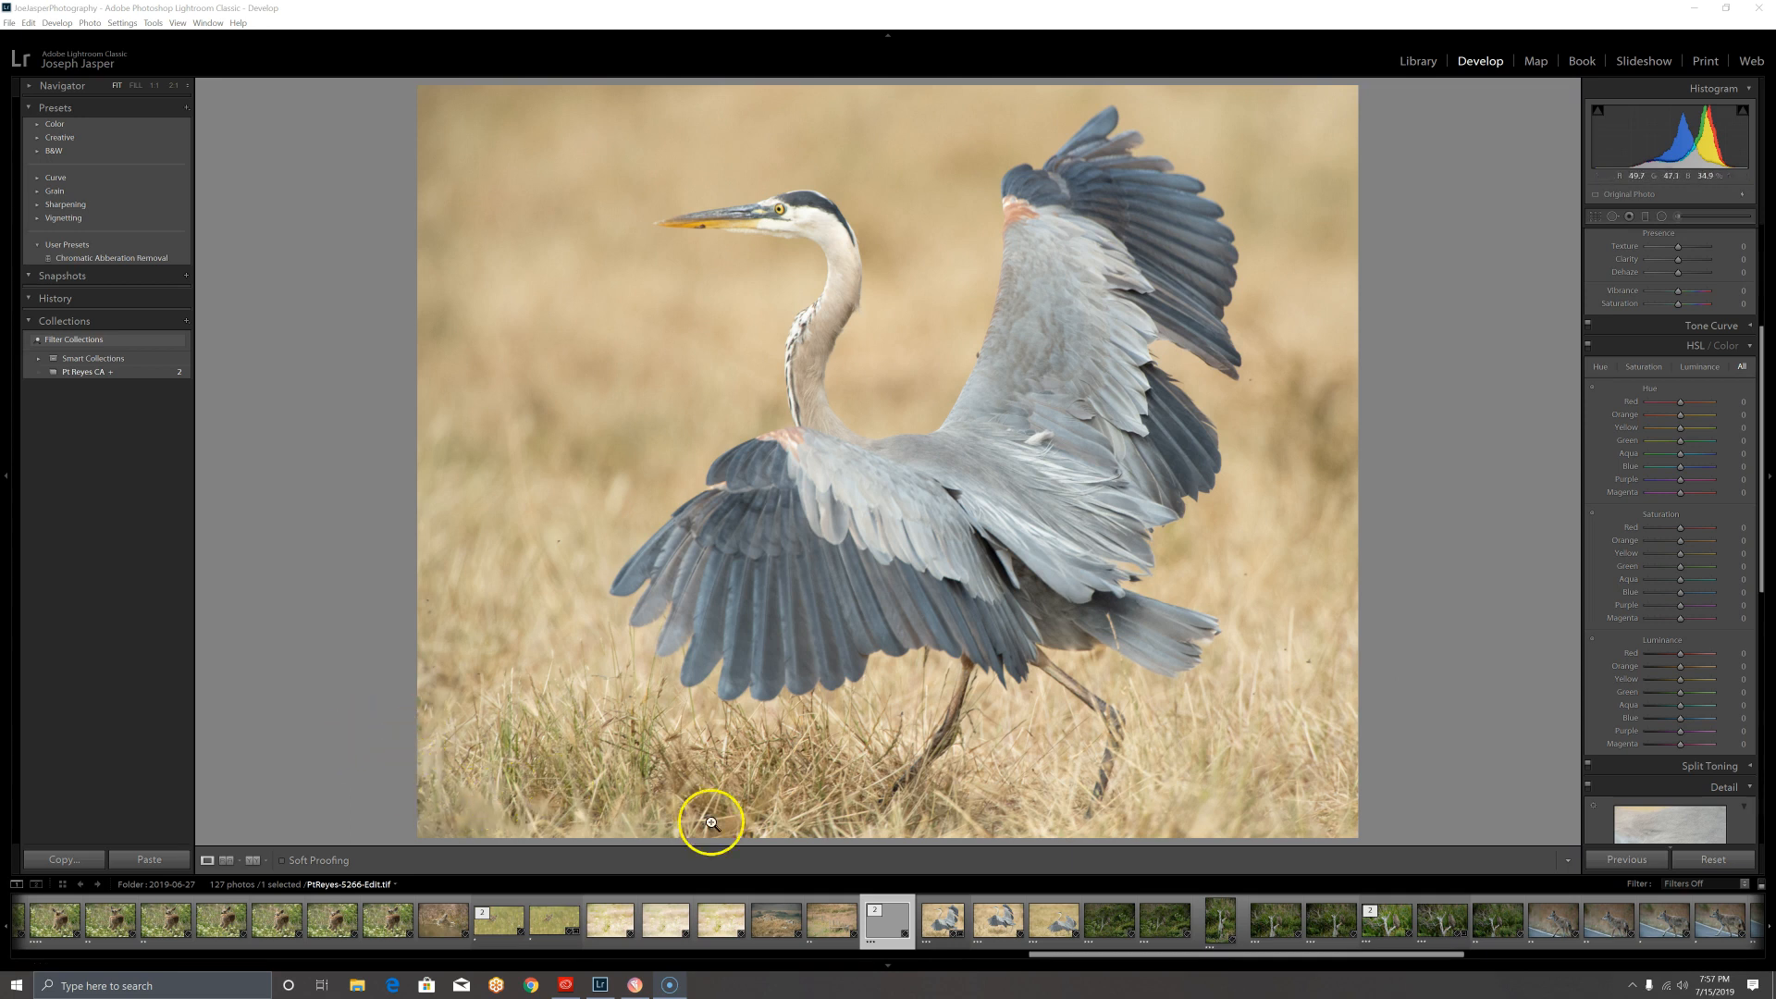
{"action": "left_click", "coordinate": [948, 916]}
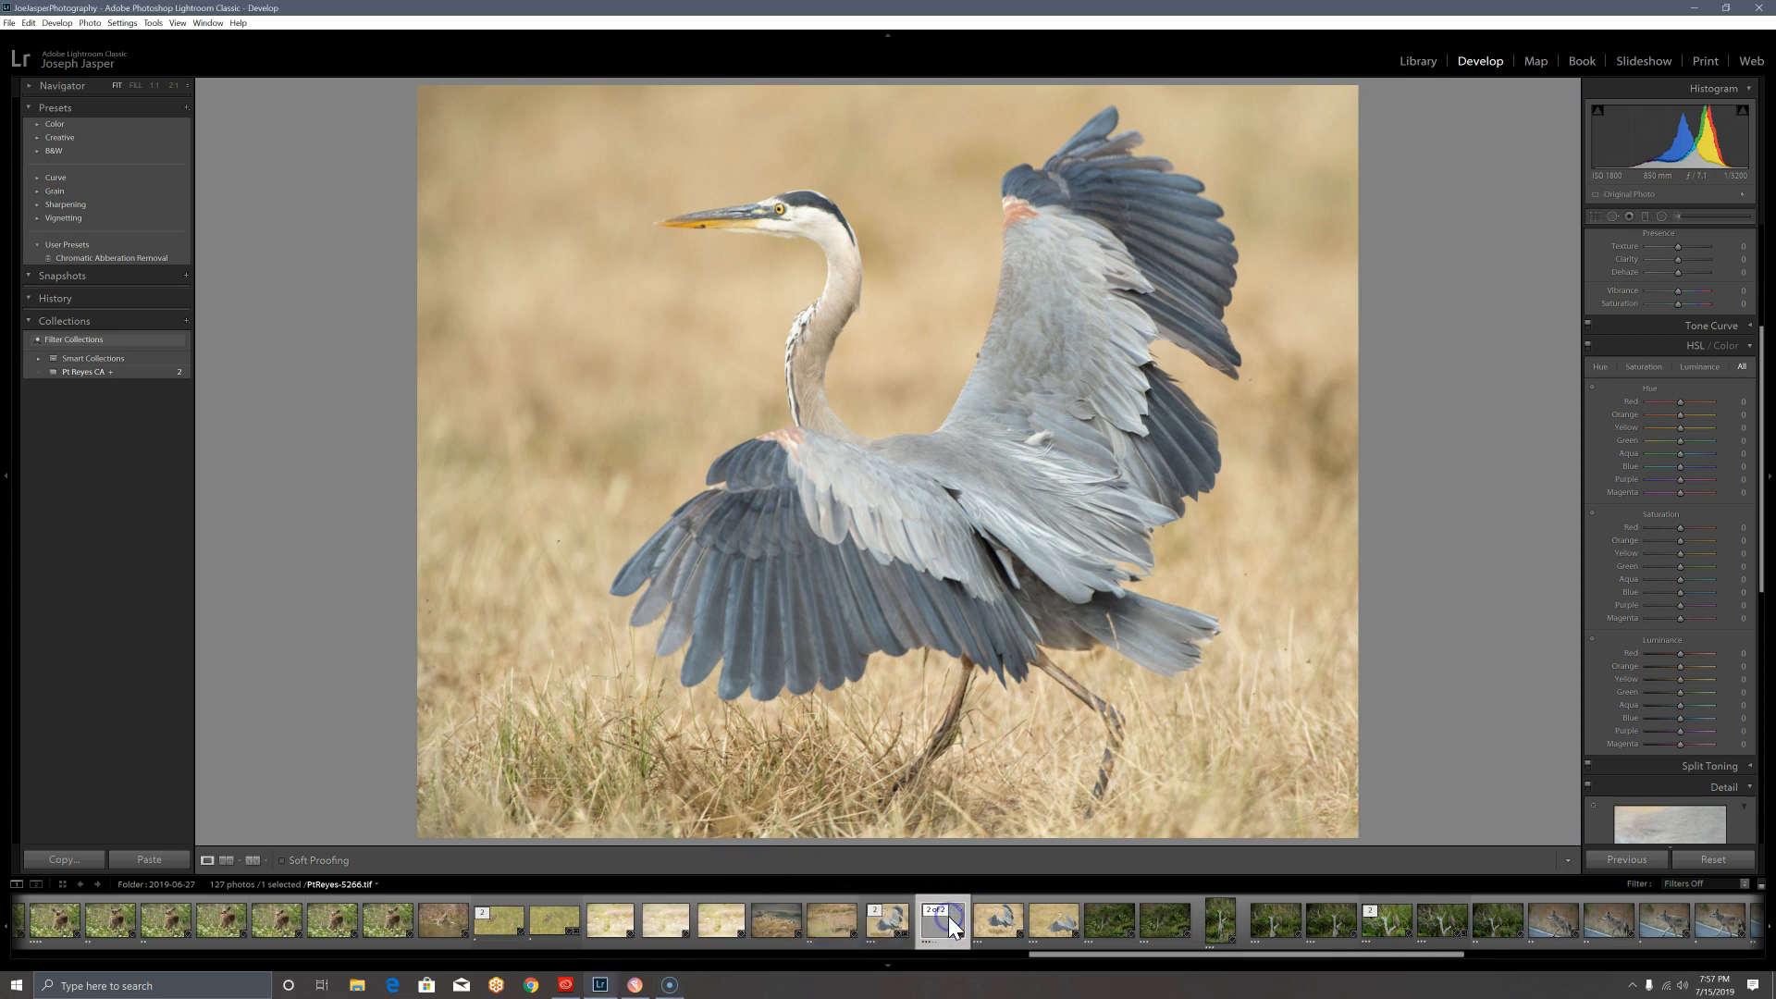
{"action": "left_click", "coordinate": [901, 919]}
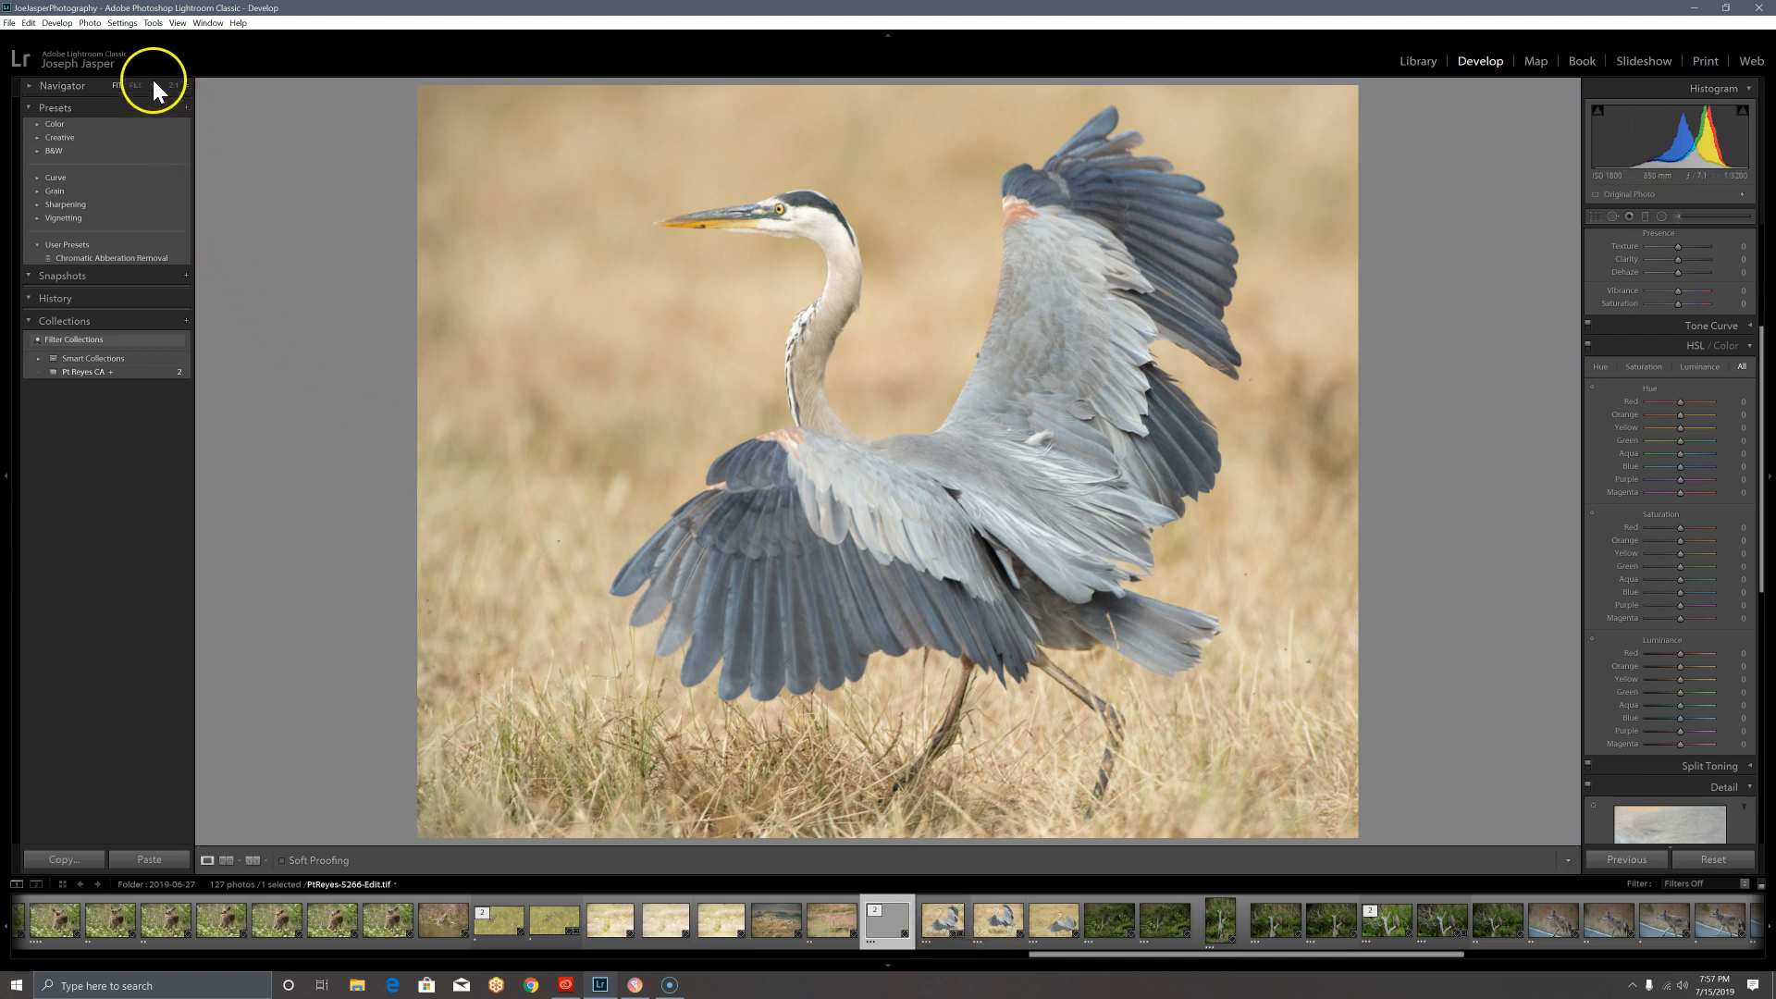
{"action": "left_click", "coordinate": [90, 24]}
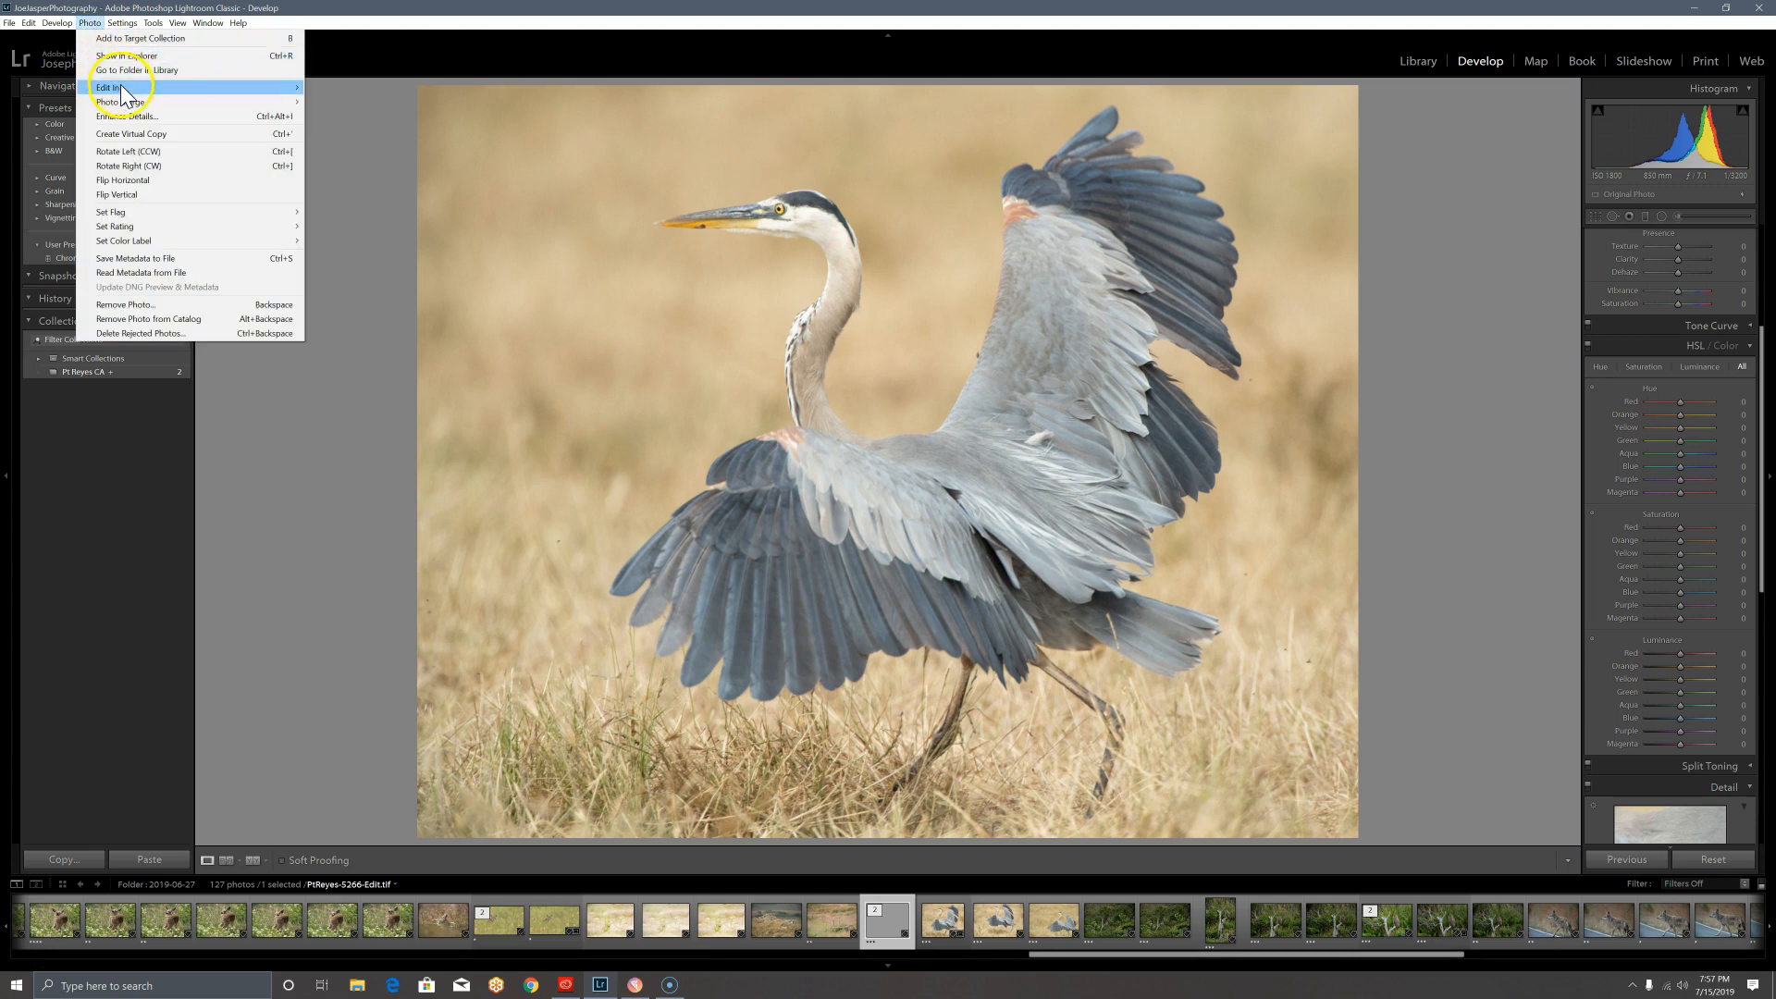
{"action": "left_click", "coordinate": [275, 94]}
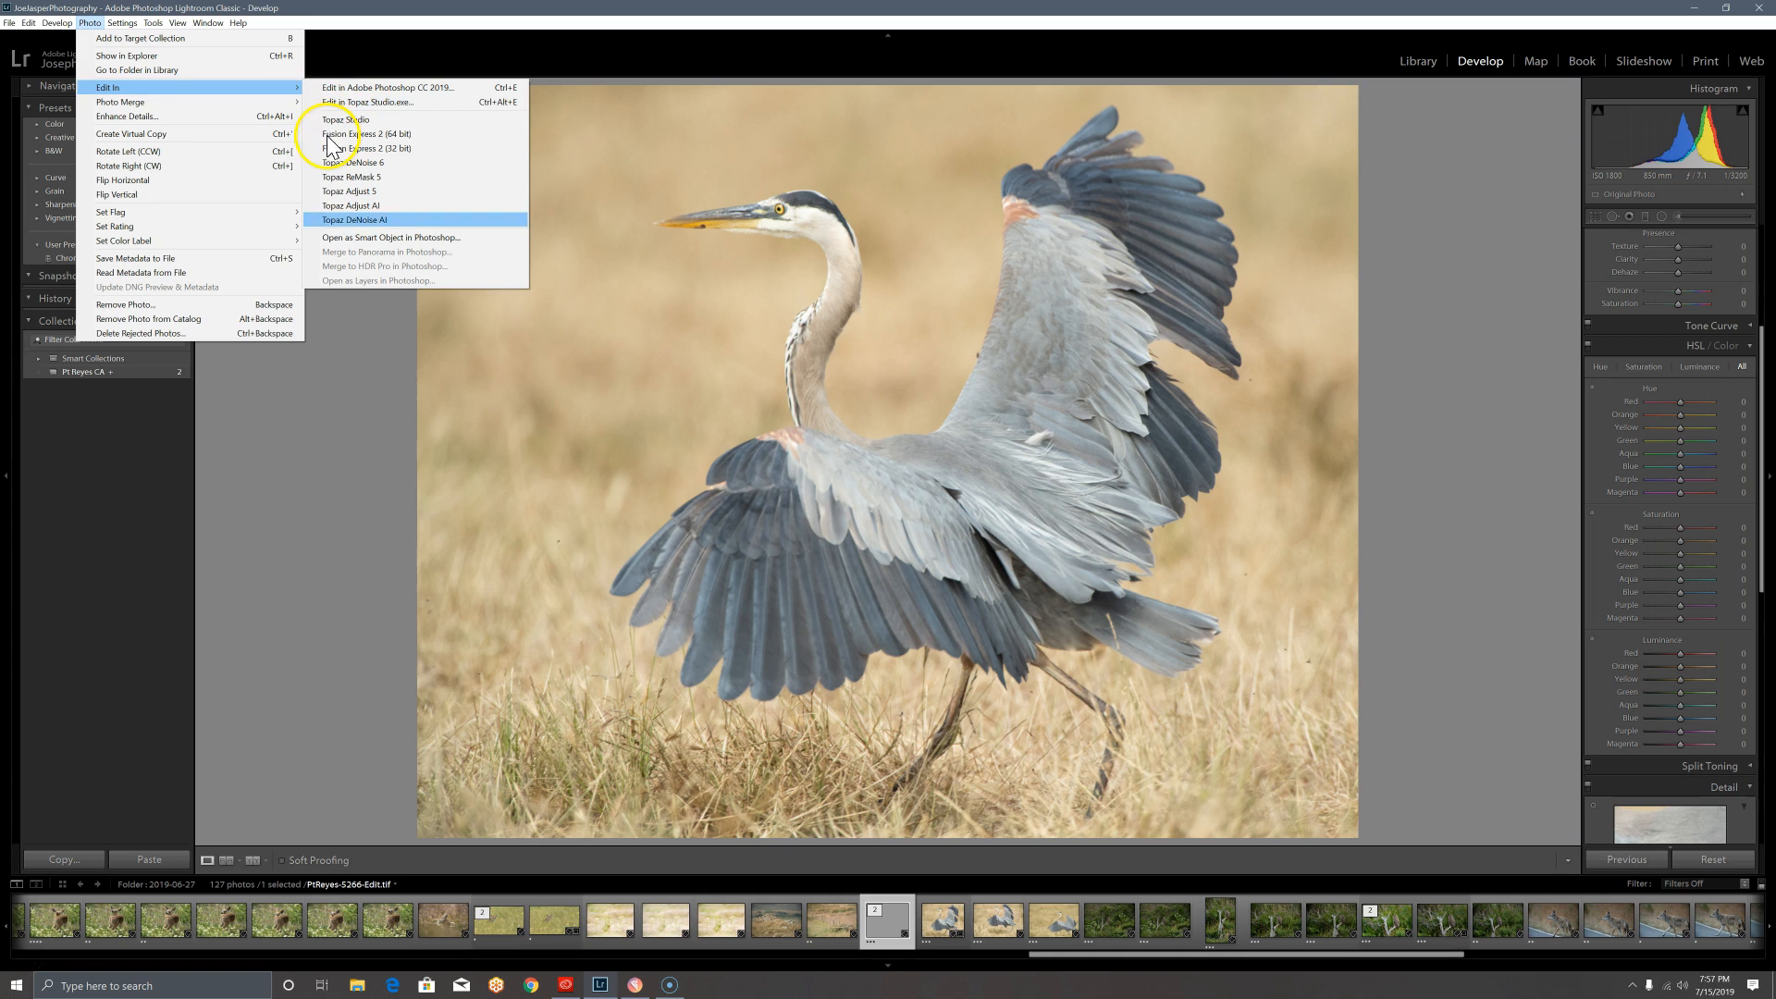
{"action": "left_click", "coordinate": [370, 472]}
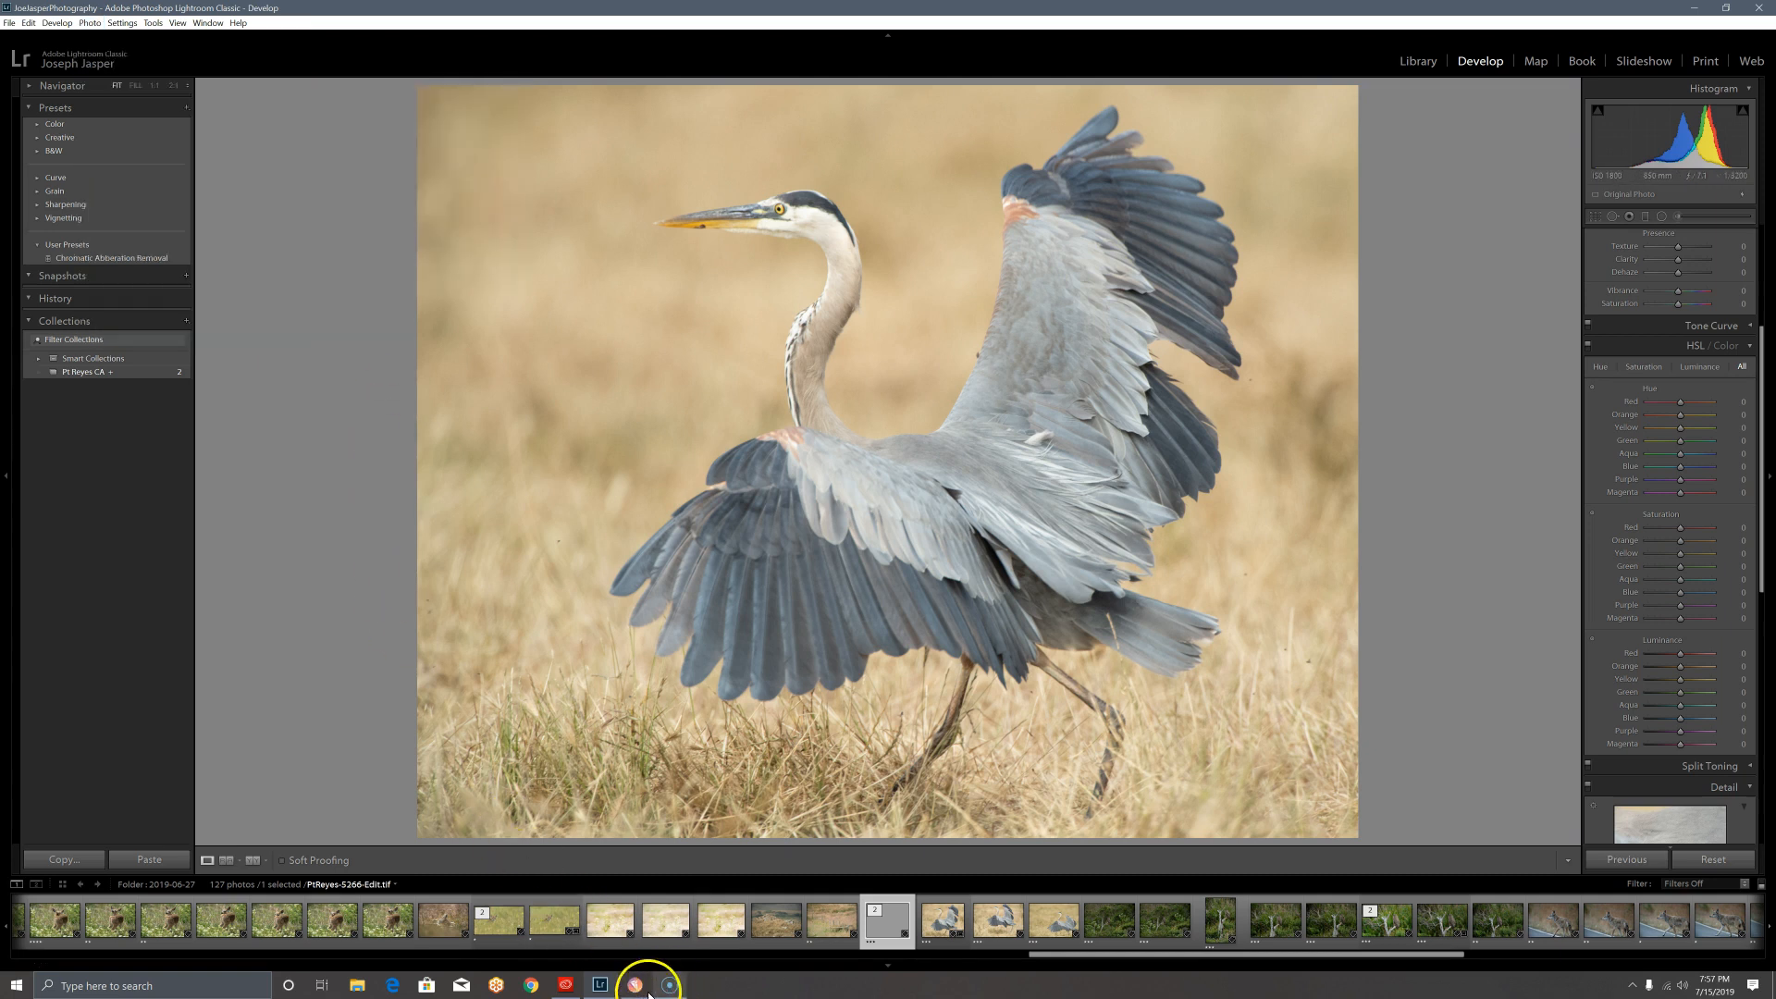
Step: Switch to Topaz Studio and delete the Image Layer from the adjustment stack of PtReyes-5266-Edit.tif
{"action": "mouse_move", "coordinate": [638, 993]}
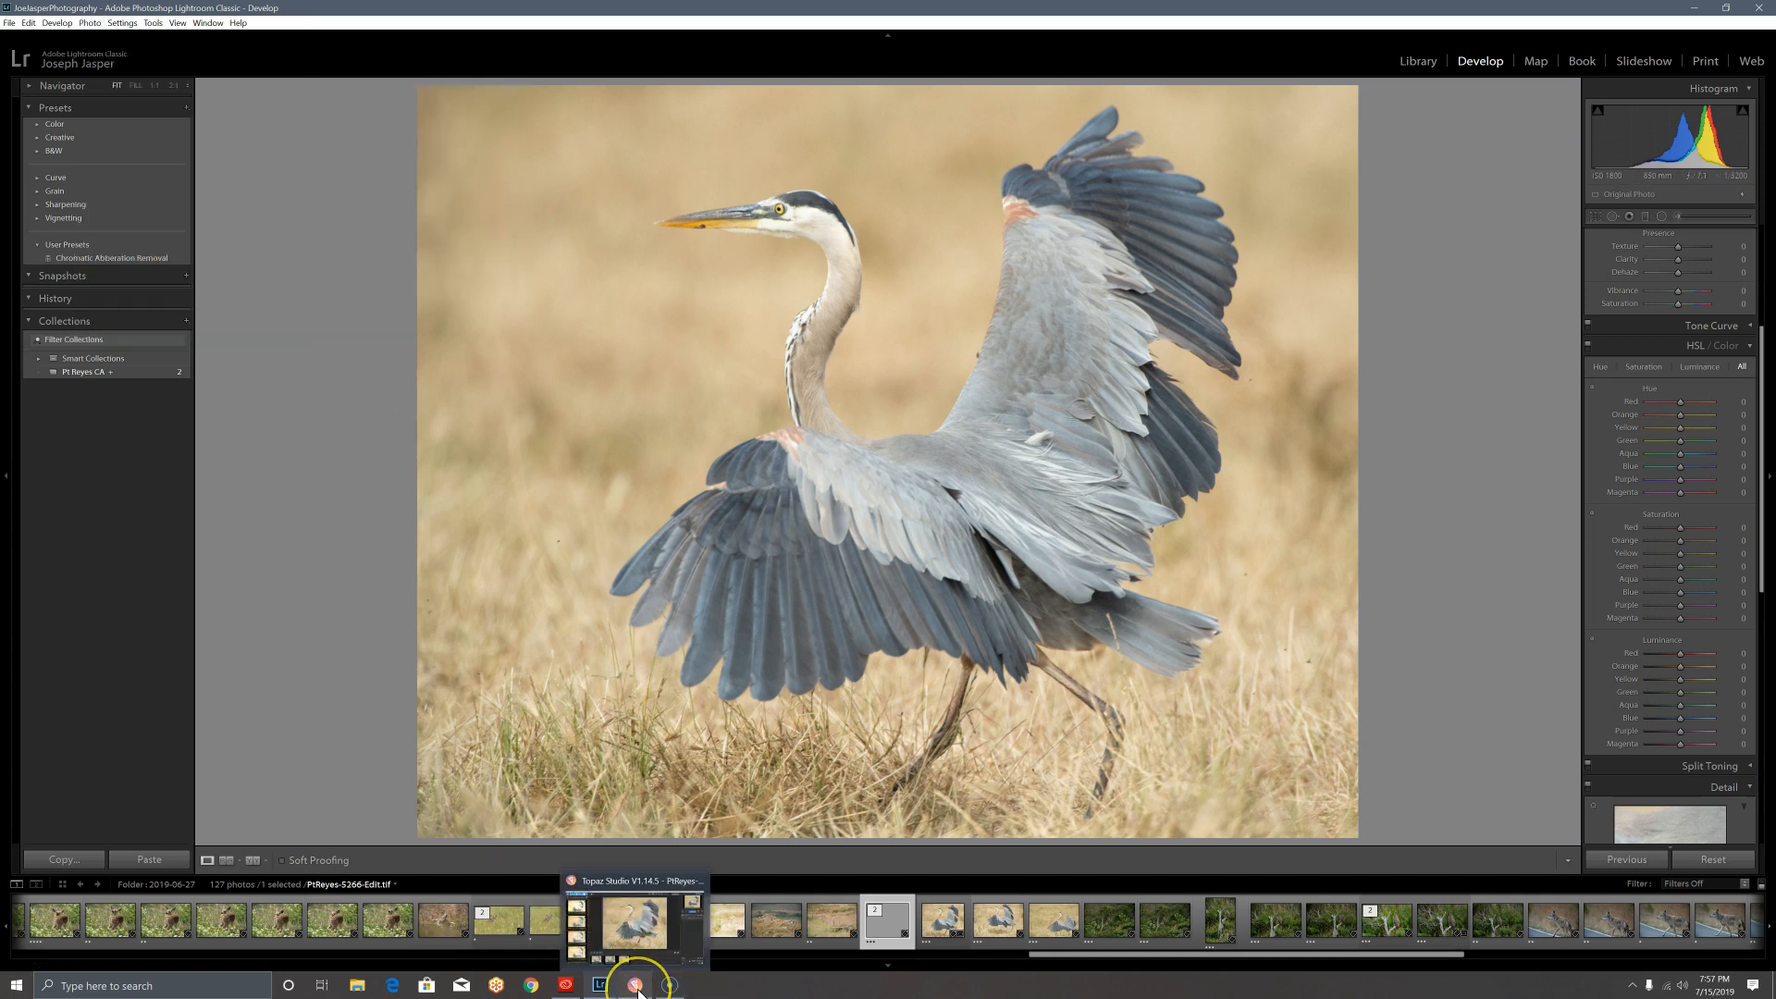
{"action": "left_click", "coordinate": [638, 993]}
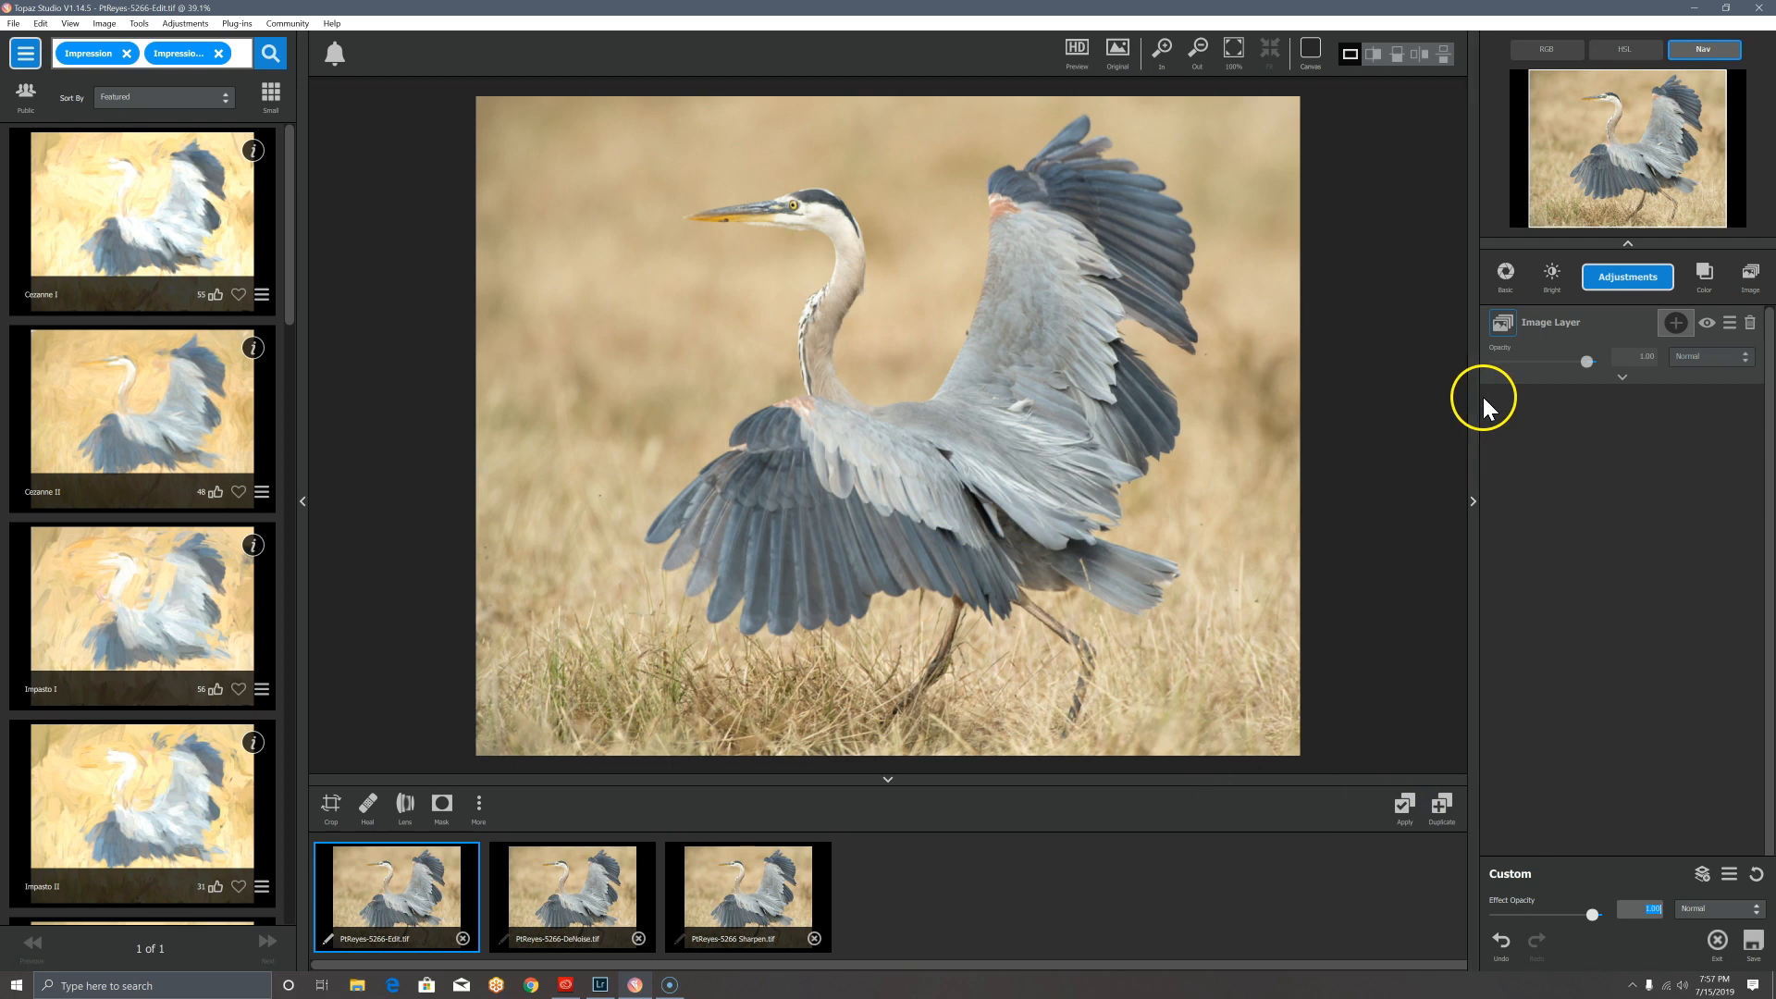
{"action": "left_click", "coordinate": [1749, 325]}
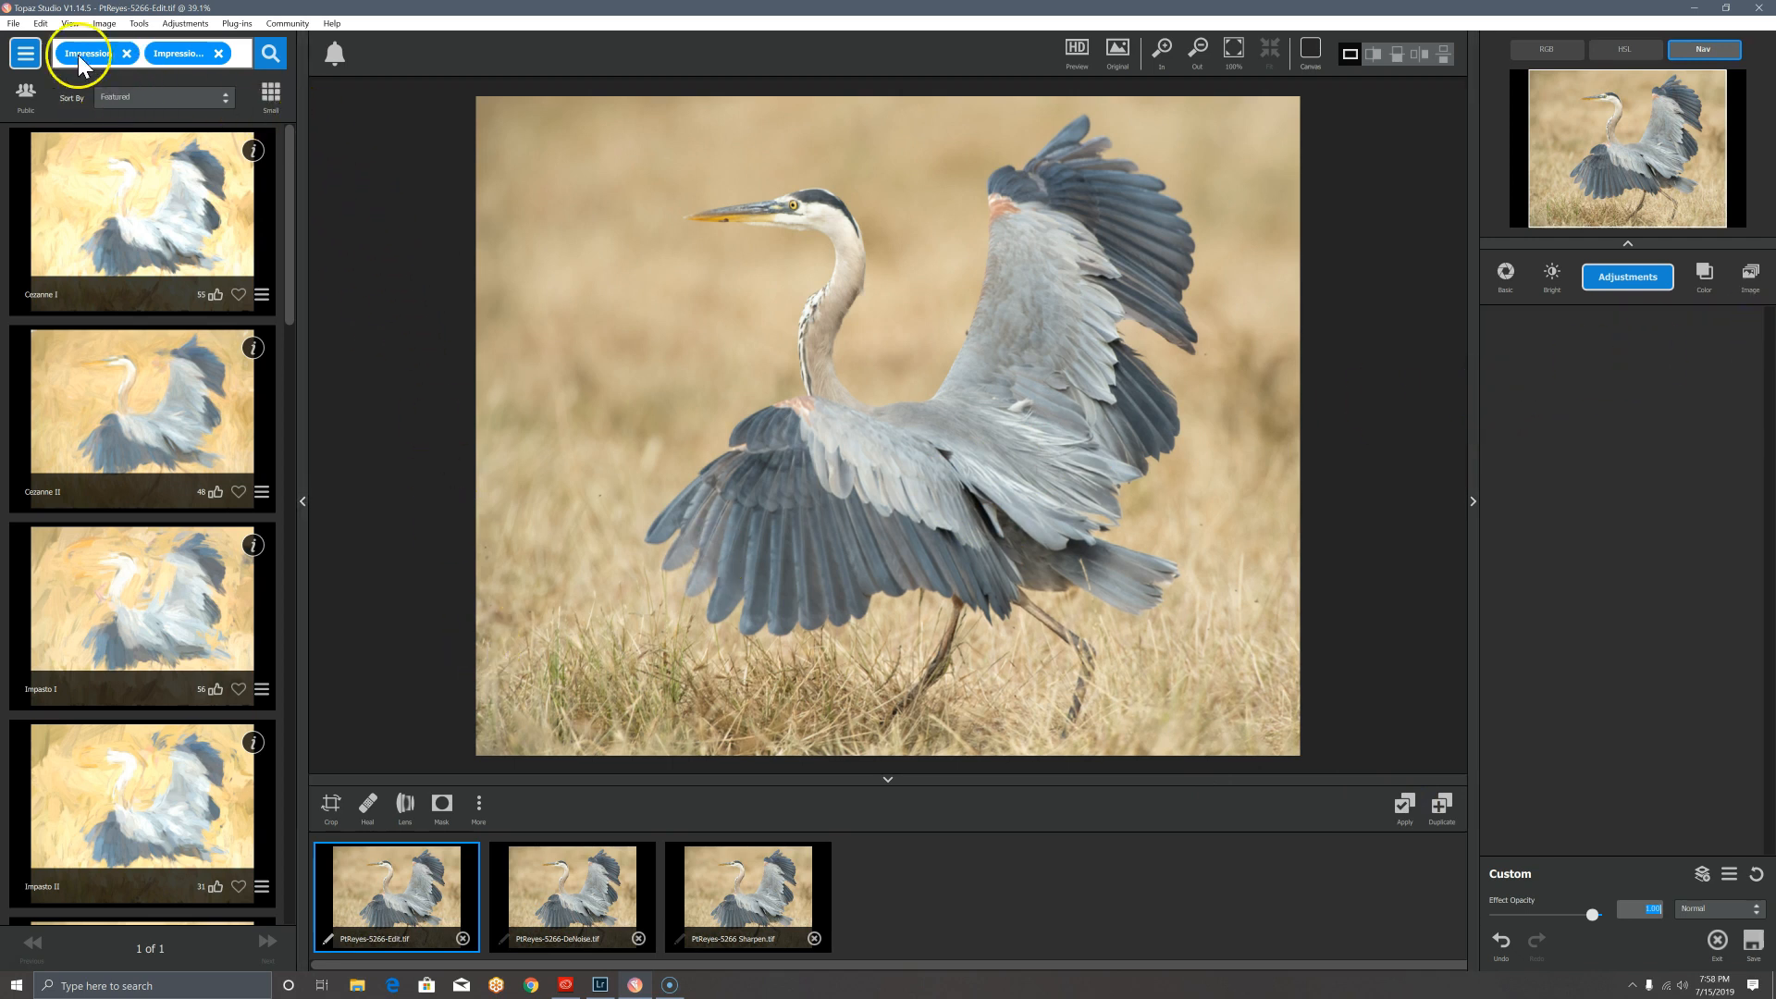
Step: Remove both Impression filters from the effects search
{"action": "left_click", "coordinate": [219, 52]}
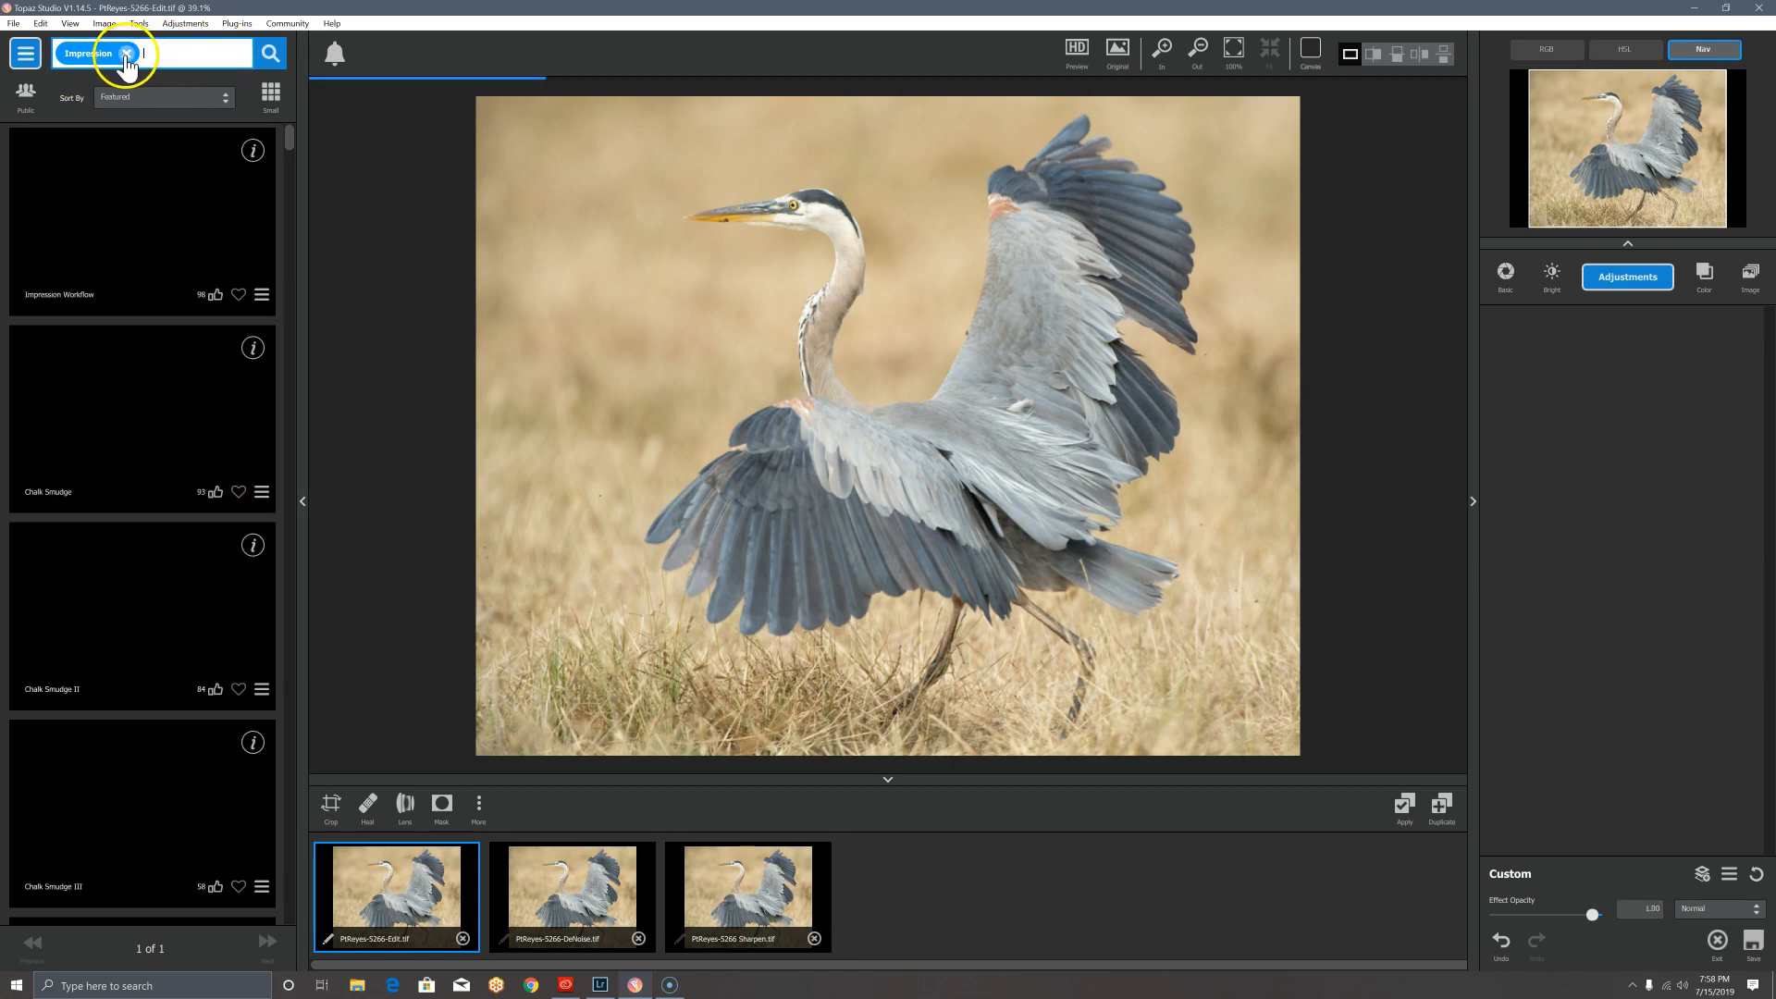
{"action": "left_click", "coordinate": [127, 53]}
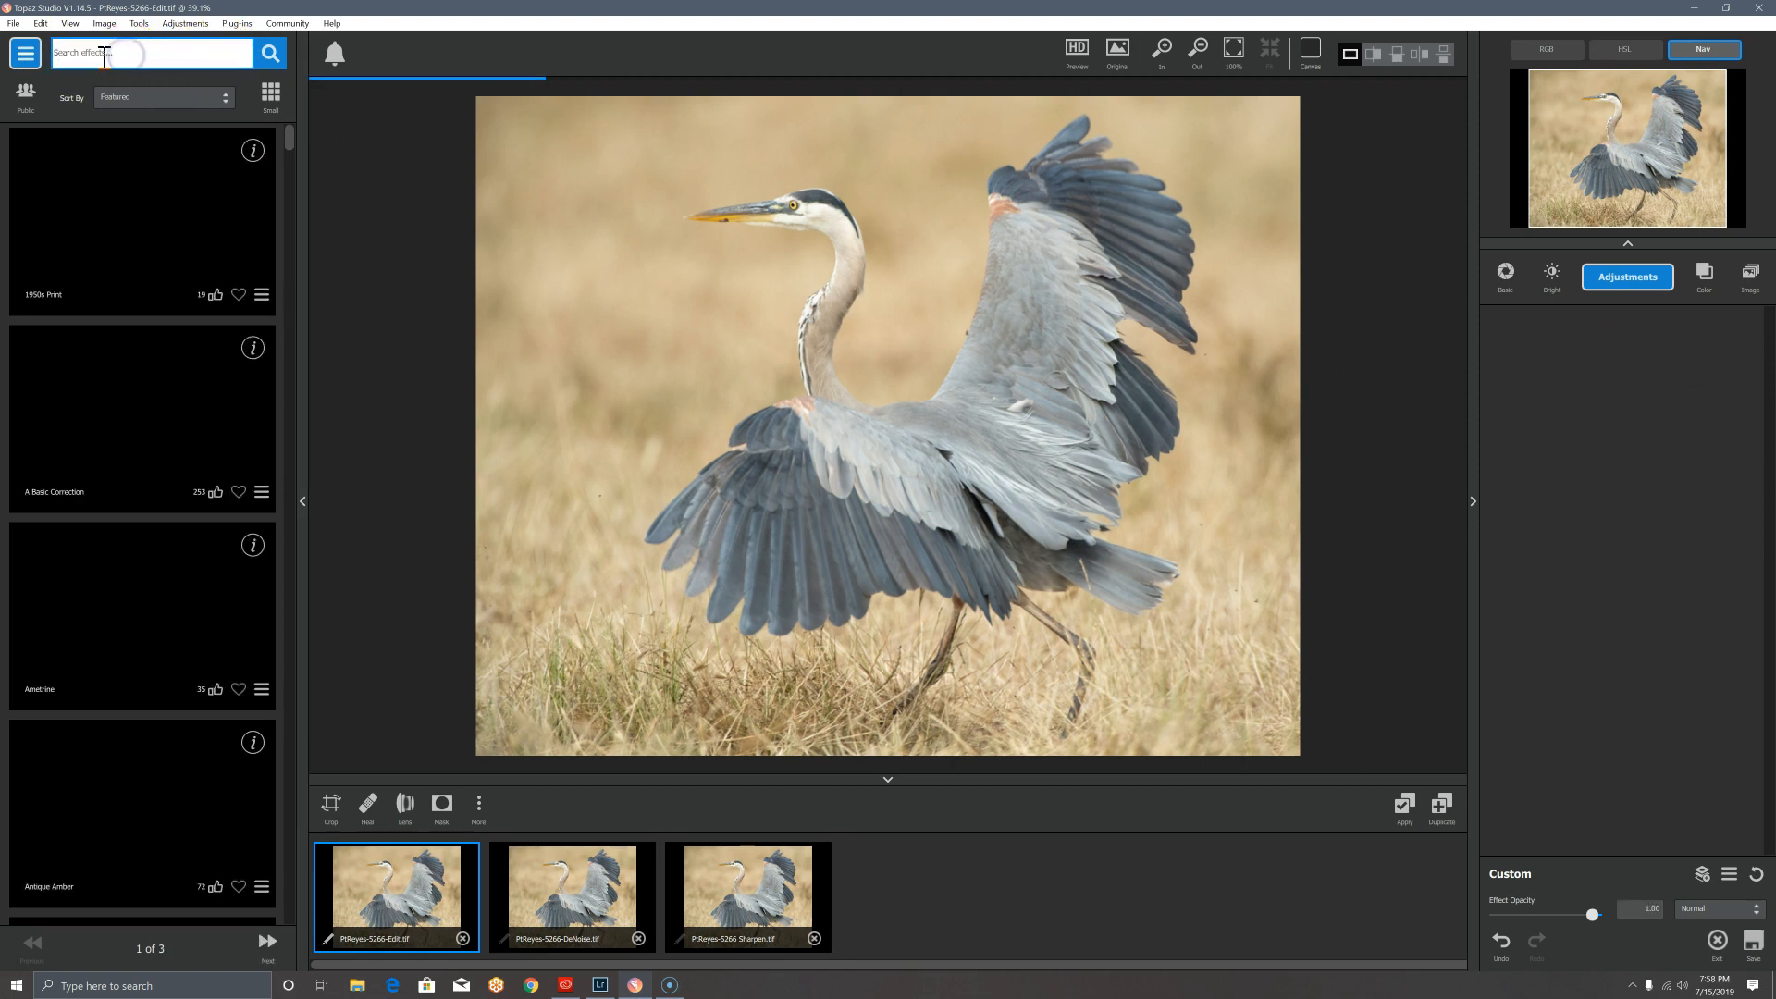
Step: Open the heron photo in the Topaz DeNoise AI plug-in and dismiss the startup tips
{"action": "left_click", "coordinate": [231, 25]}
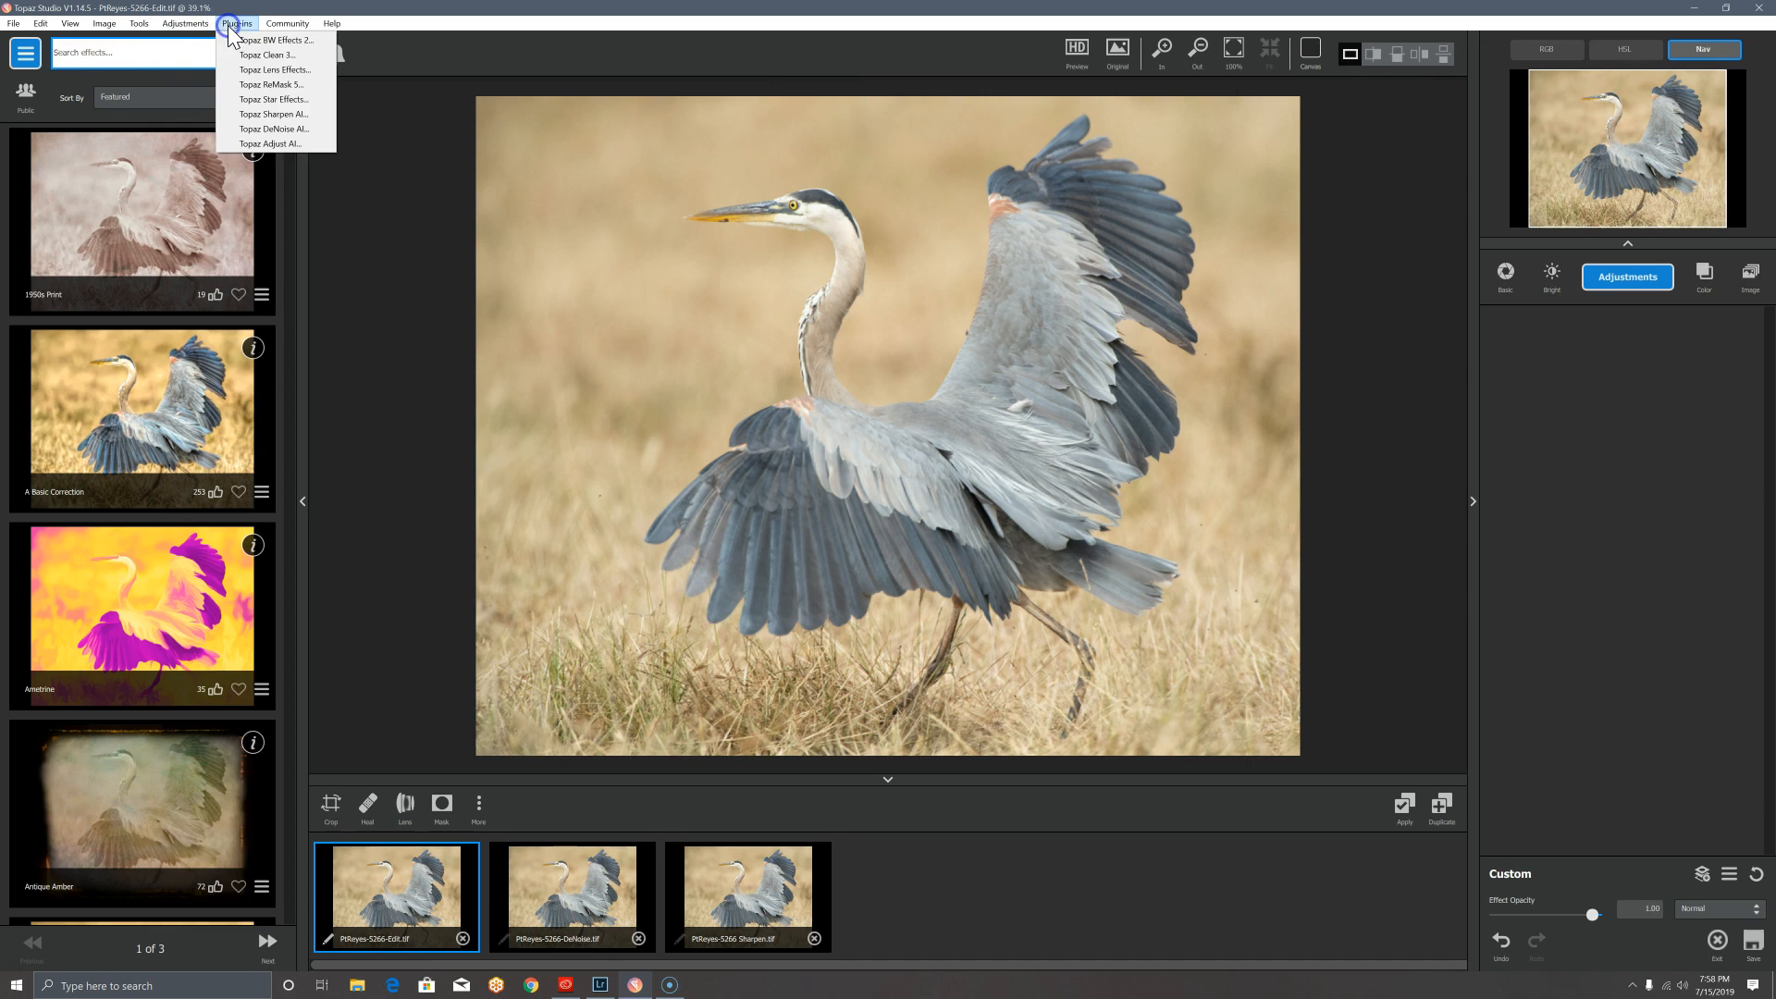
{"action": "left_click", "coordinate": [290, 129]}
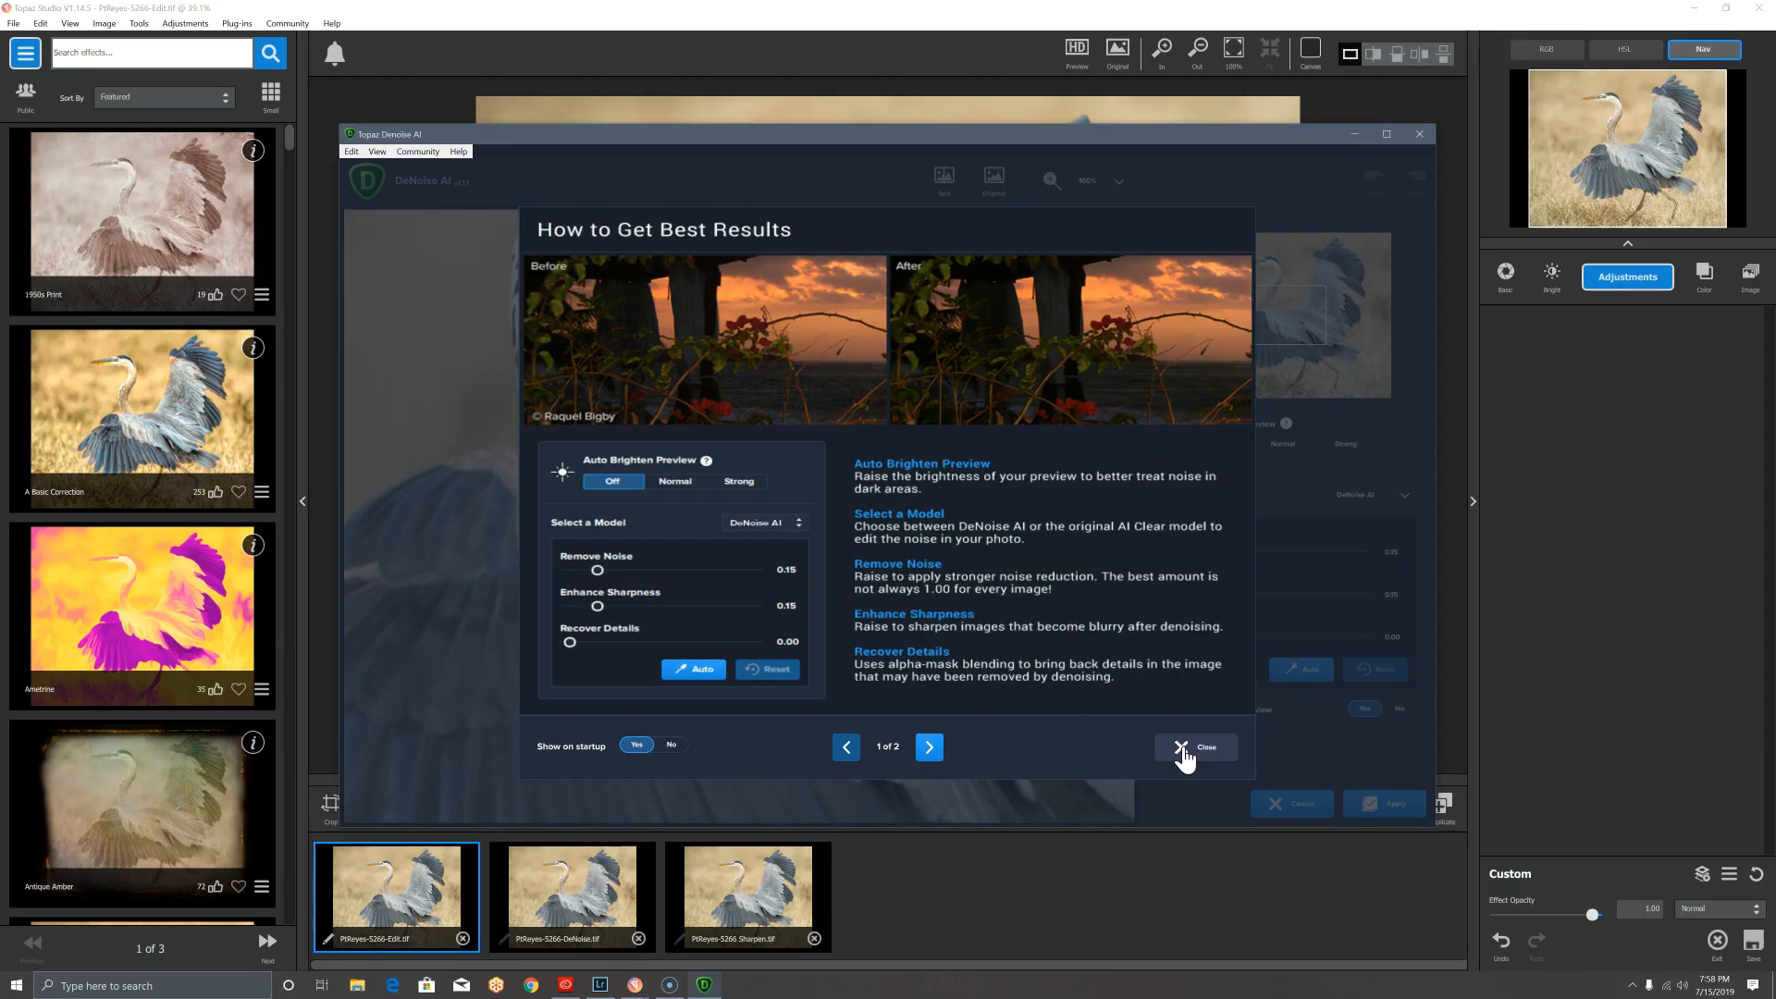
{"action": "left_click", "coordinate": [1185, 757]}
{"action": "left_click", "coordinate": [894, 472]}
{"action": "left_click", "coordinate": [1180, 747]}
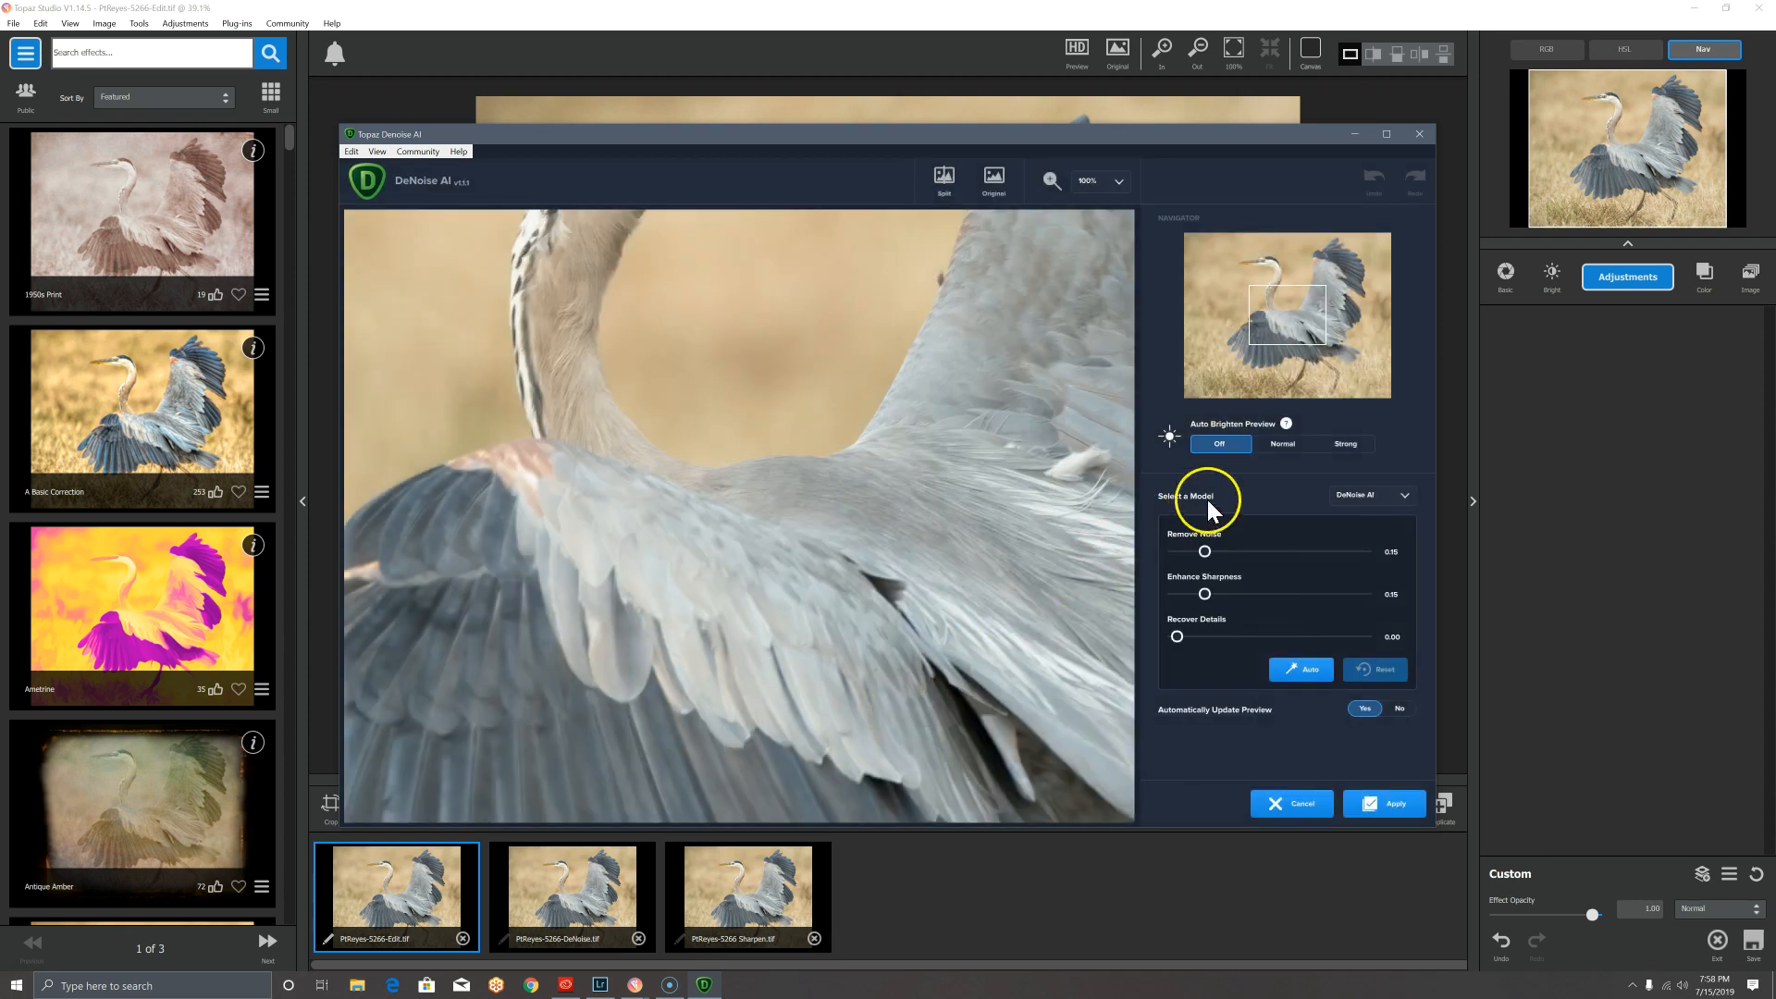
Step: Apply the automatic denoise settings with Remove Noise at 0.07, and reduce Enhance Sharpness to 0.00
{"action": "left_click", "coordinate": [1296, 659]}
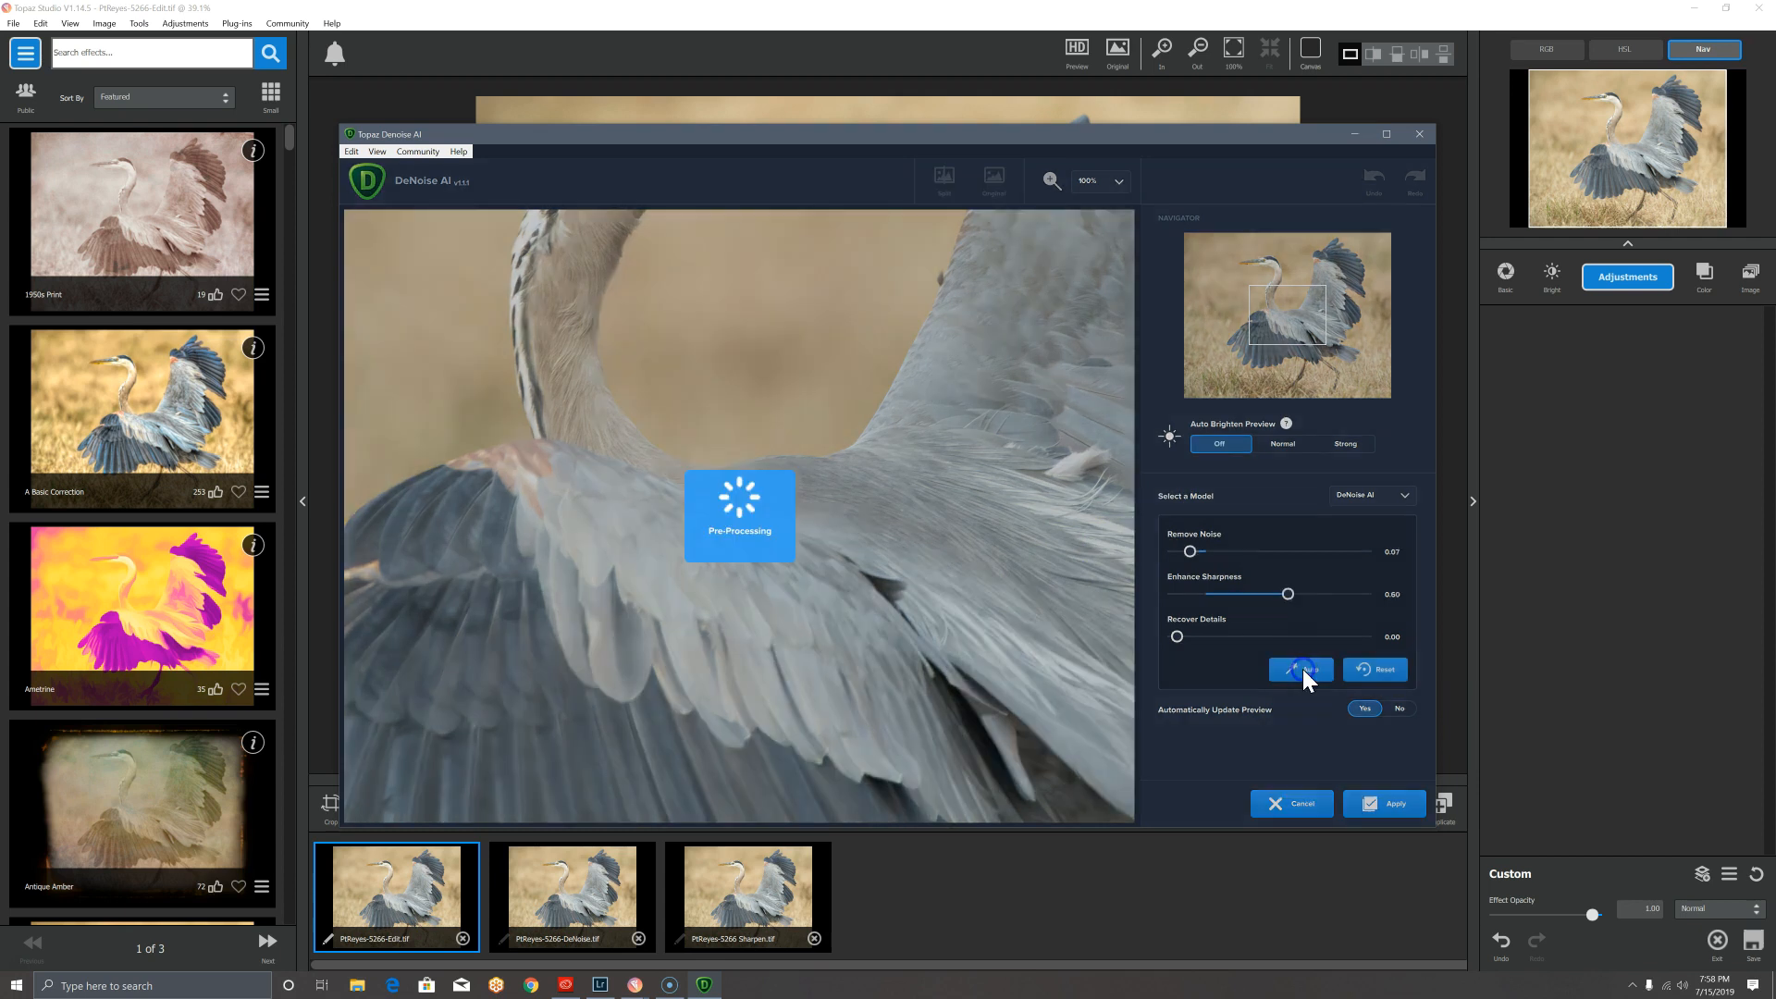
{"action": "left_click", "coordinate": [1200, 559]}
{"action": "left_click_drag", "start_coordinate": [1288, 594], "coordinate": [1171, 600]}
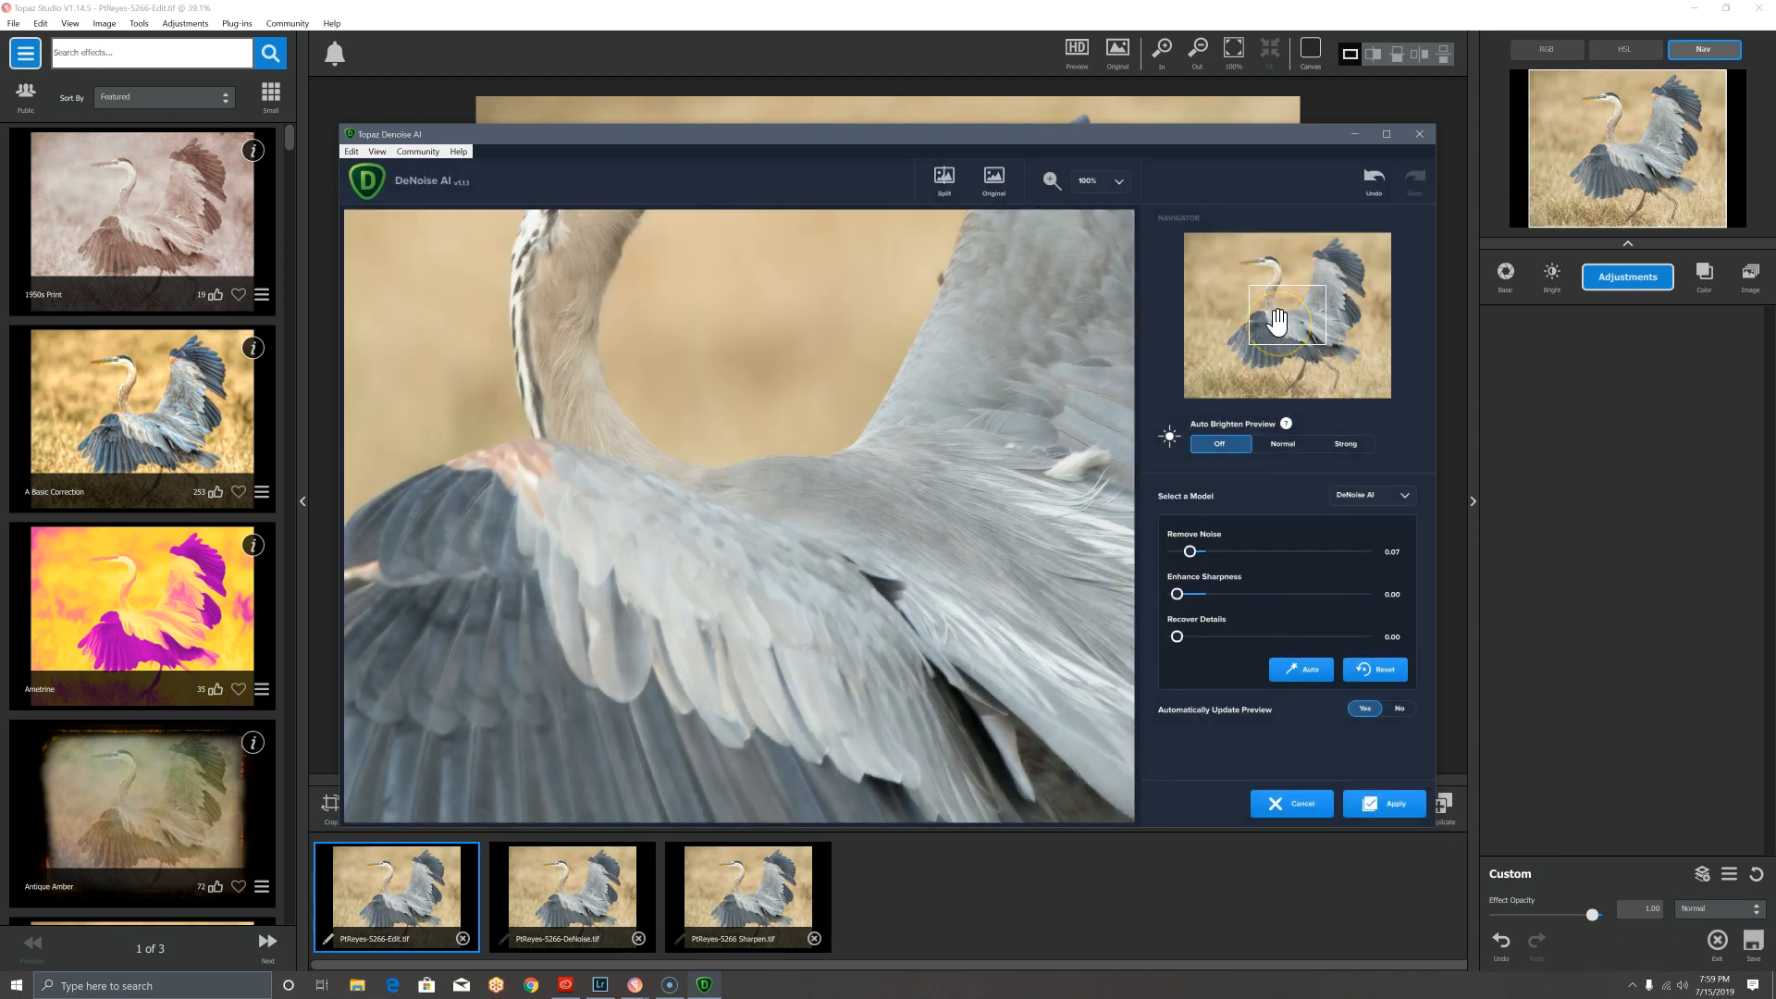
Step: Try the AI Clear model and the Normal Auto Brighten Preview on the heron's head, restoring DeNoise AI and Off
{"action": "left_click_drag", "start_coordinate": [1278, 324], "coordinate": [1257, 275]}
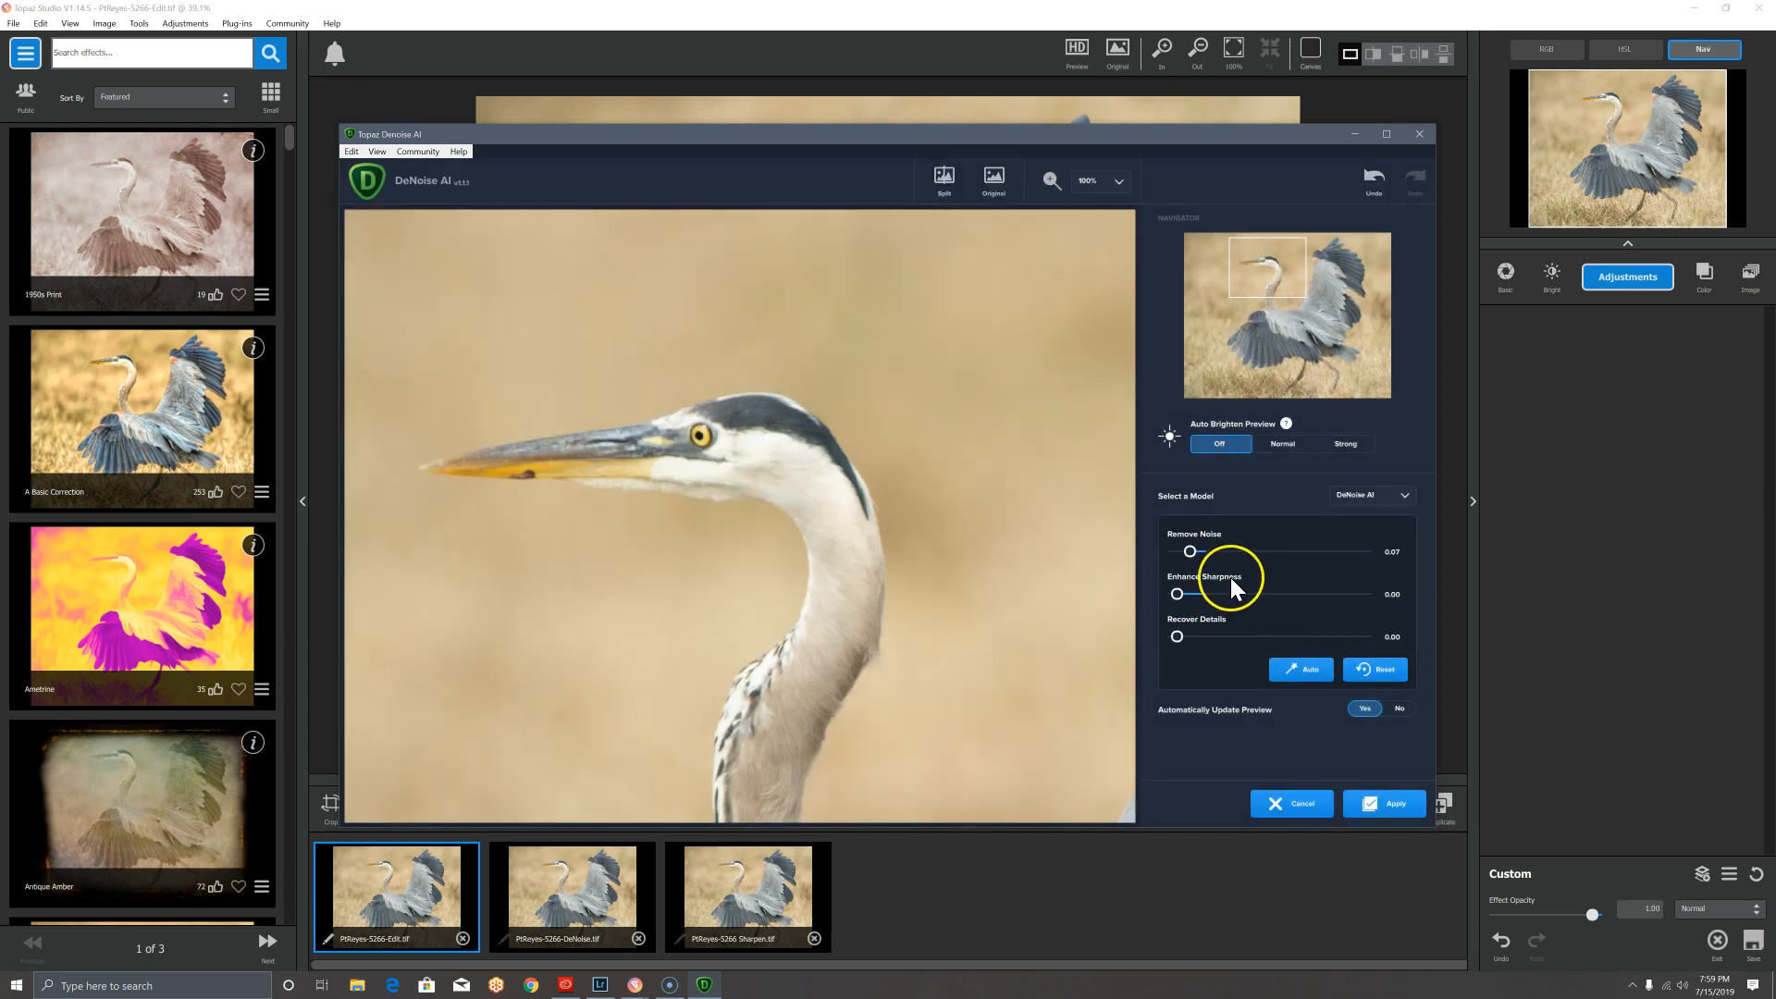
{"action": "left_click", "coordinate": [1407, 496]}
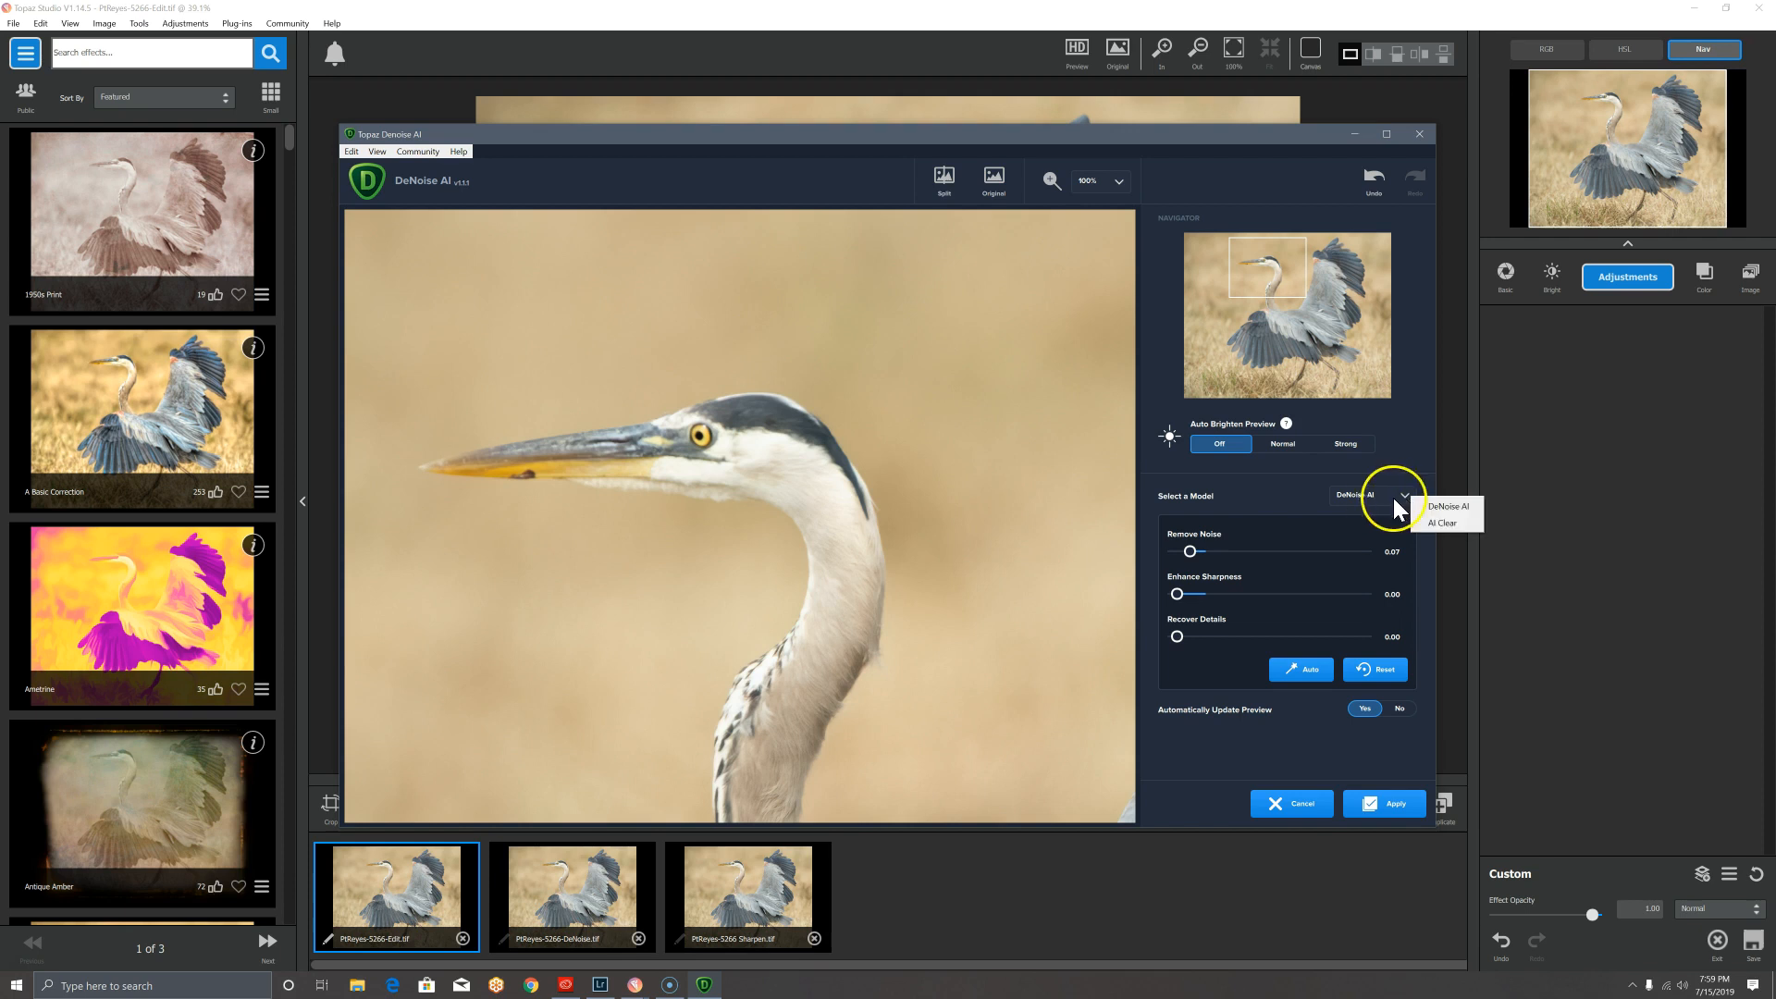
{"action": "left_click", "coordinate": [1443, 523]}
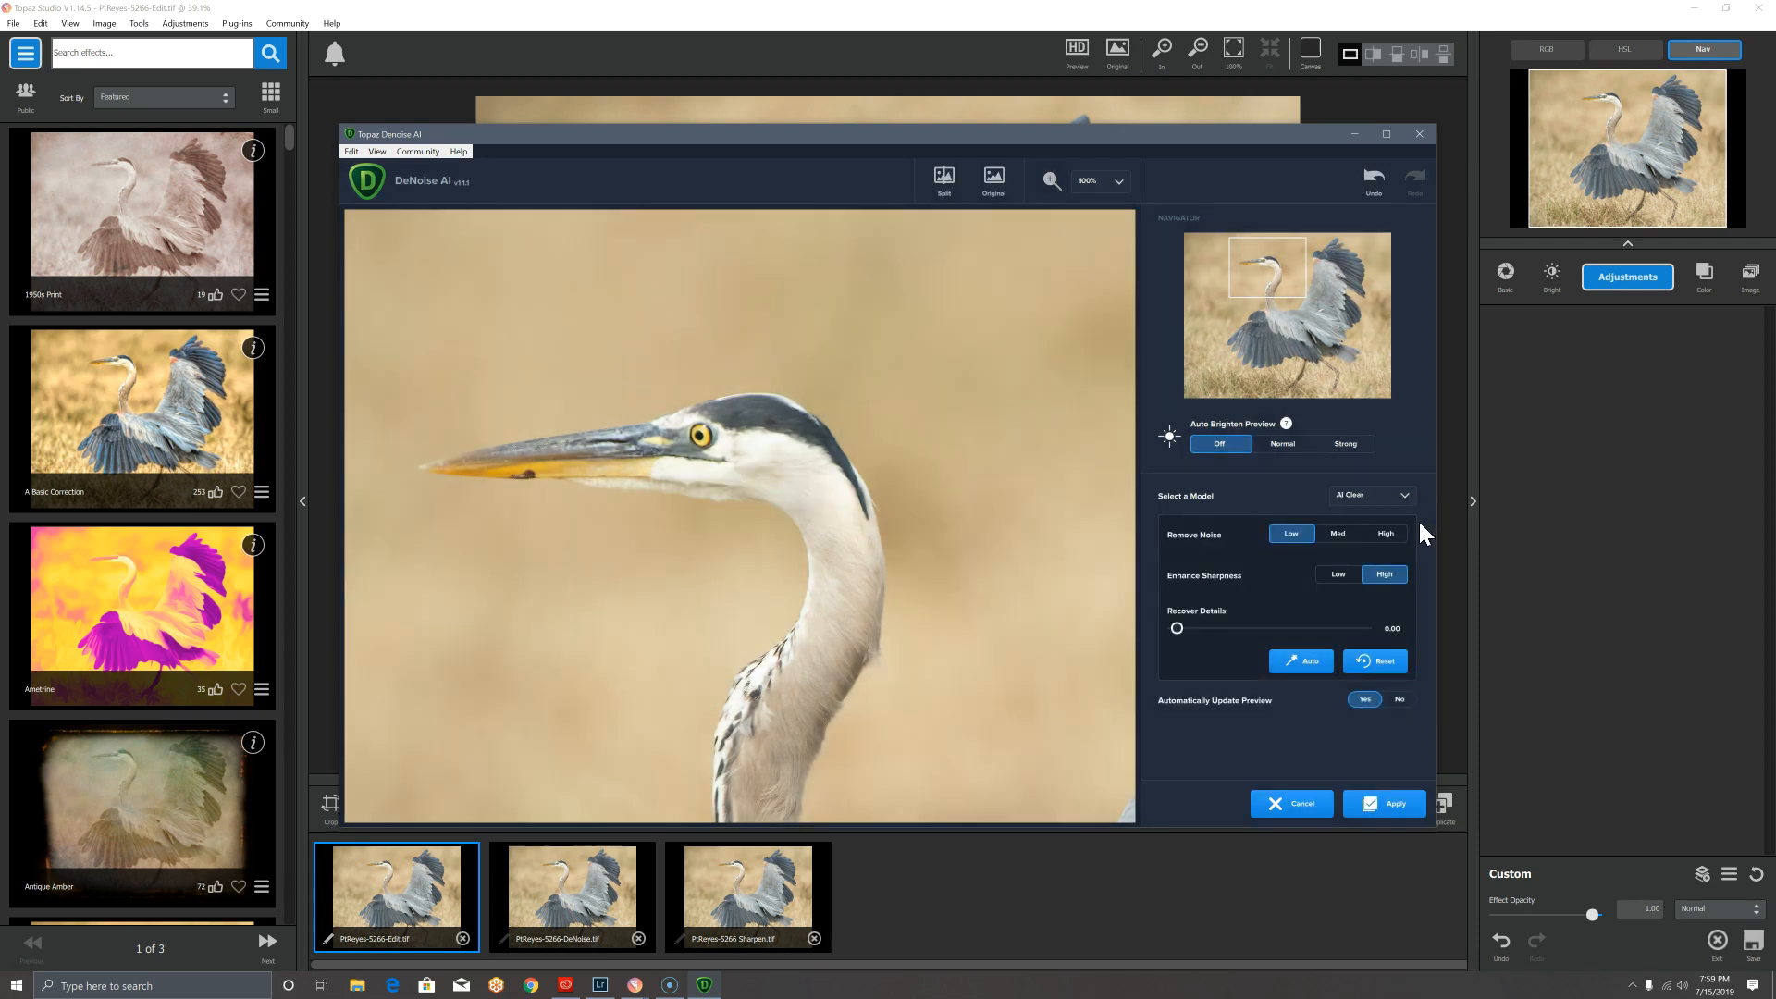
{"action": "left_click", "coordinate": [1399, 501]}
{"action": "left_click", "coordinate": [1419, 507]}
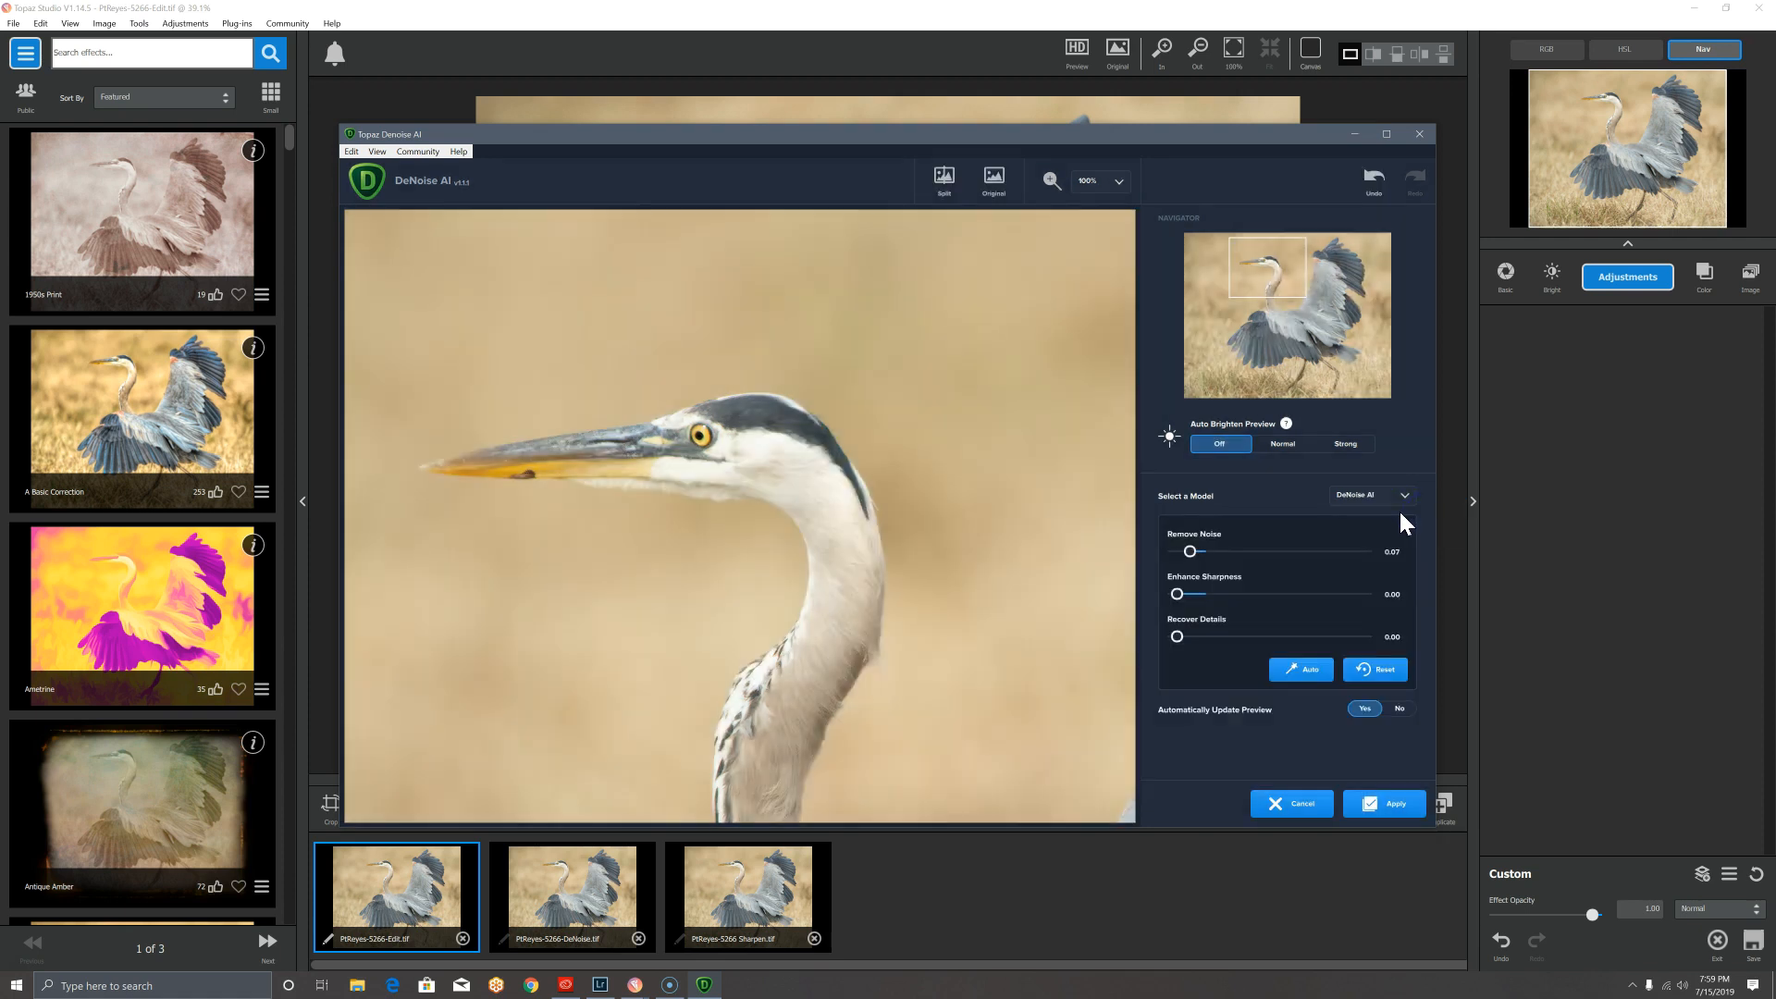
{"action": "left_click", "coordinate": [1288, 444]}
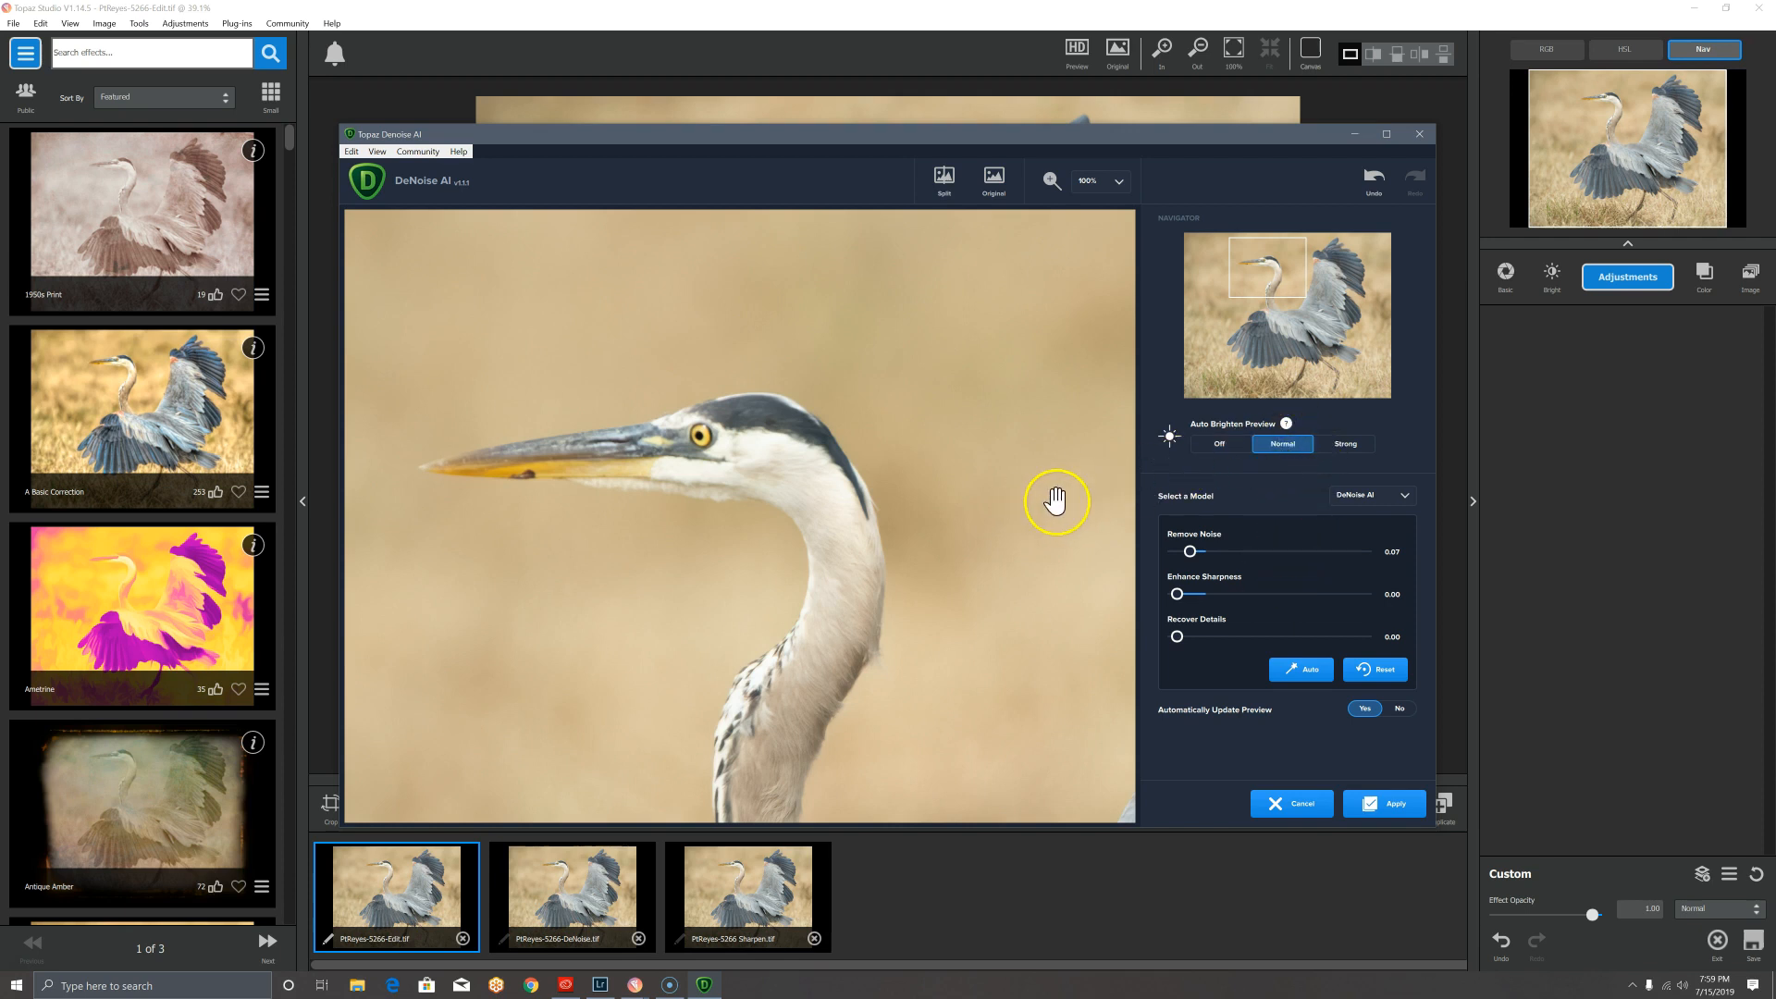
{"action": "left_click", "coordinate": [1219, 445]}
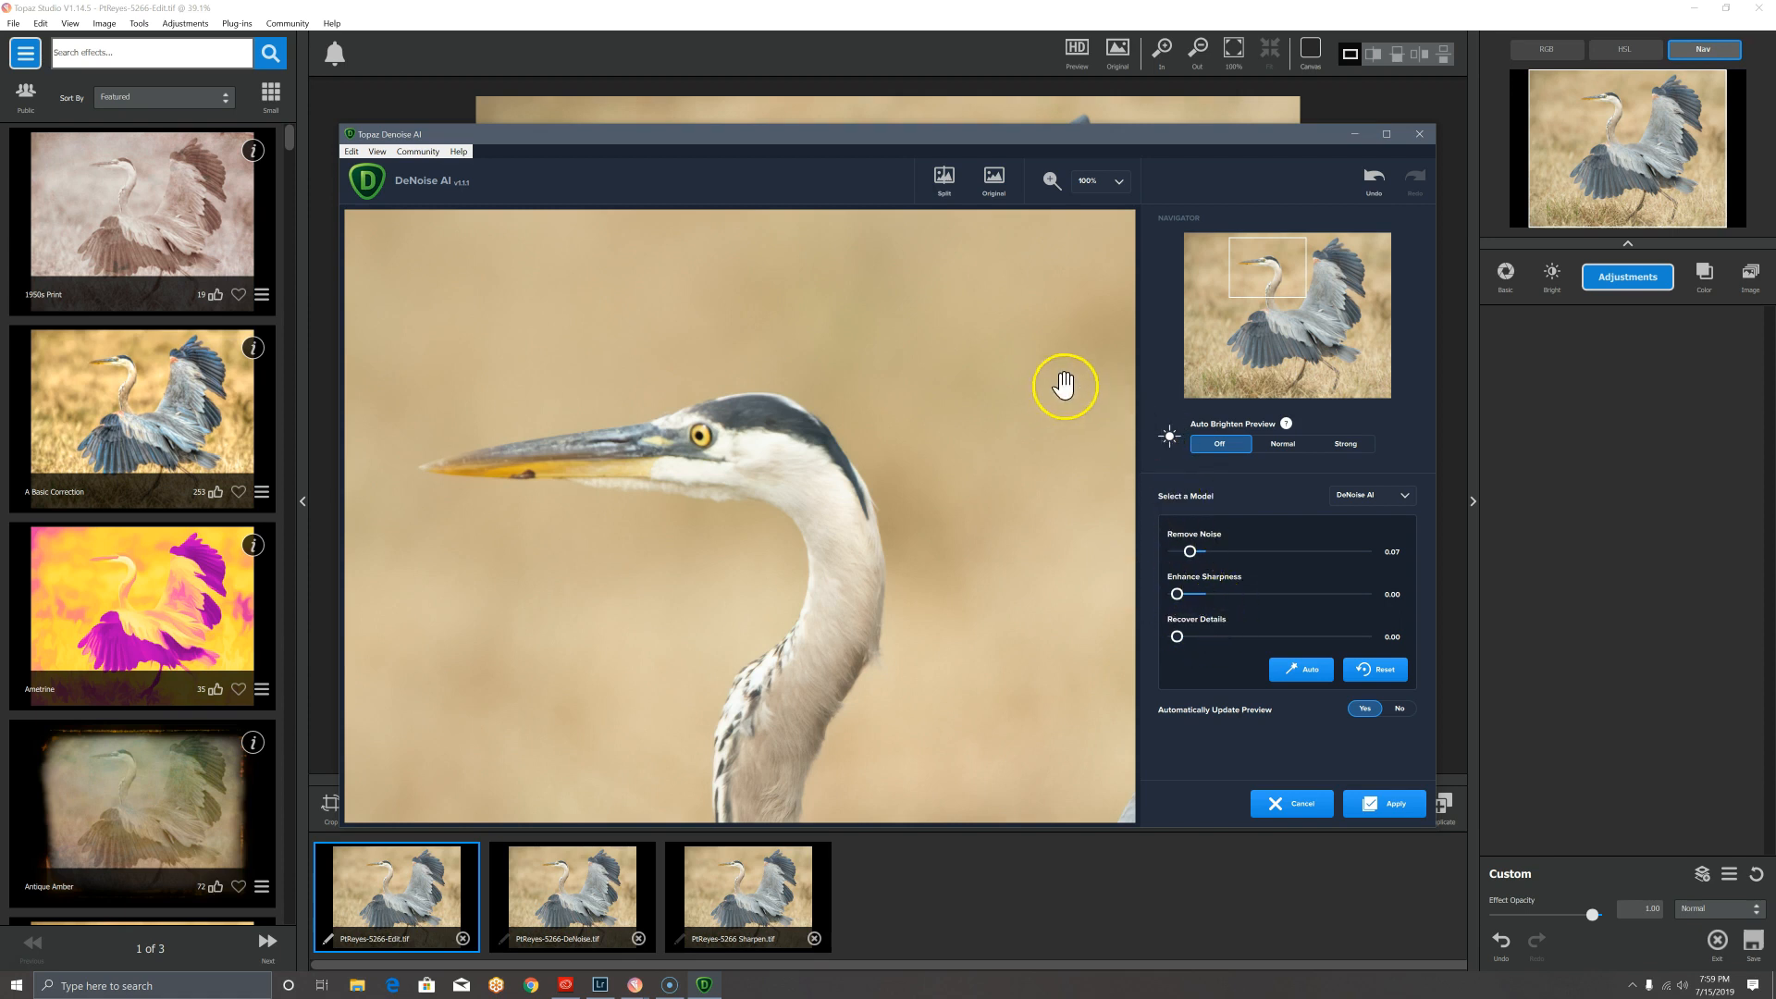
Step: Compare the original and denoised versions of the heron's beak and eye at 200% zoom
{"action": "left_click", "coordinate": [1123, 181]}
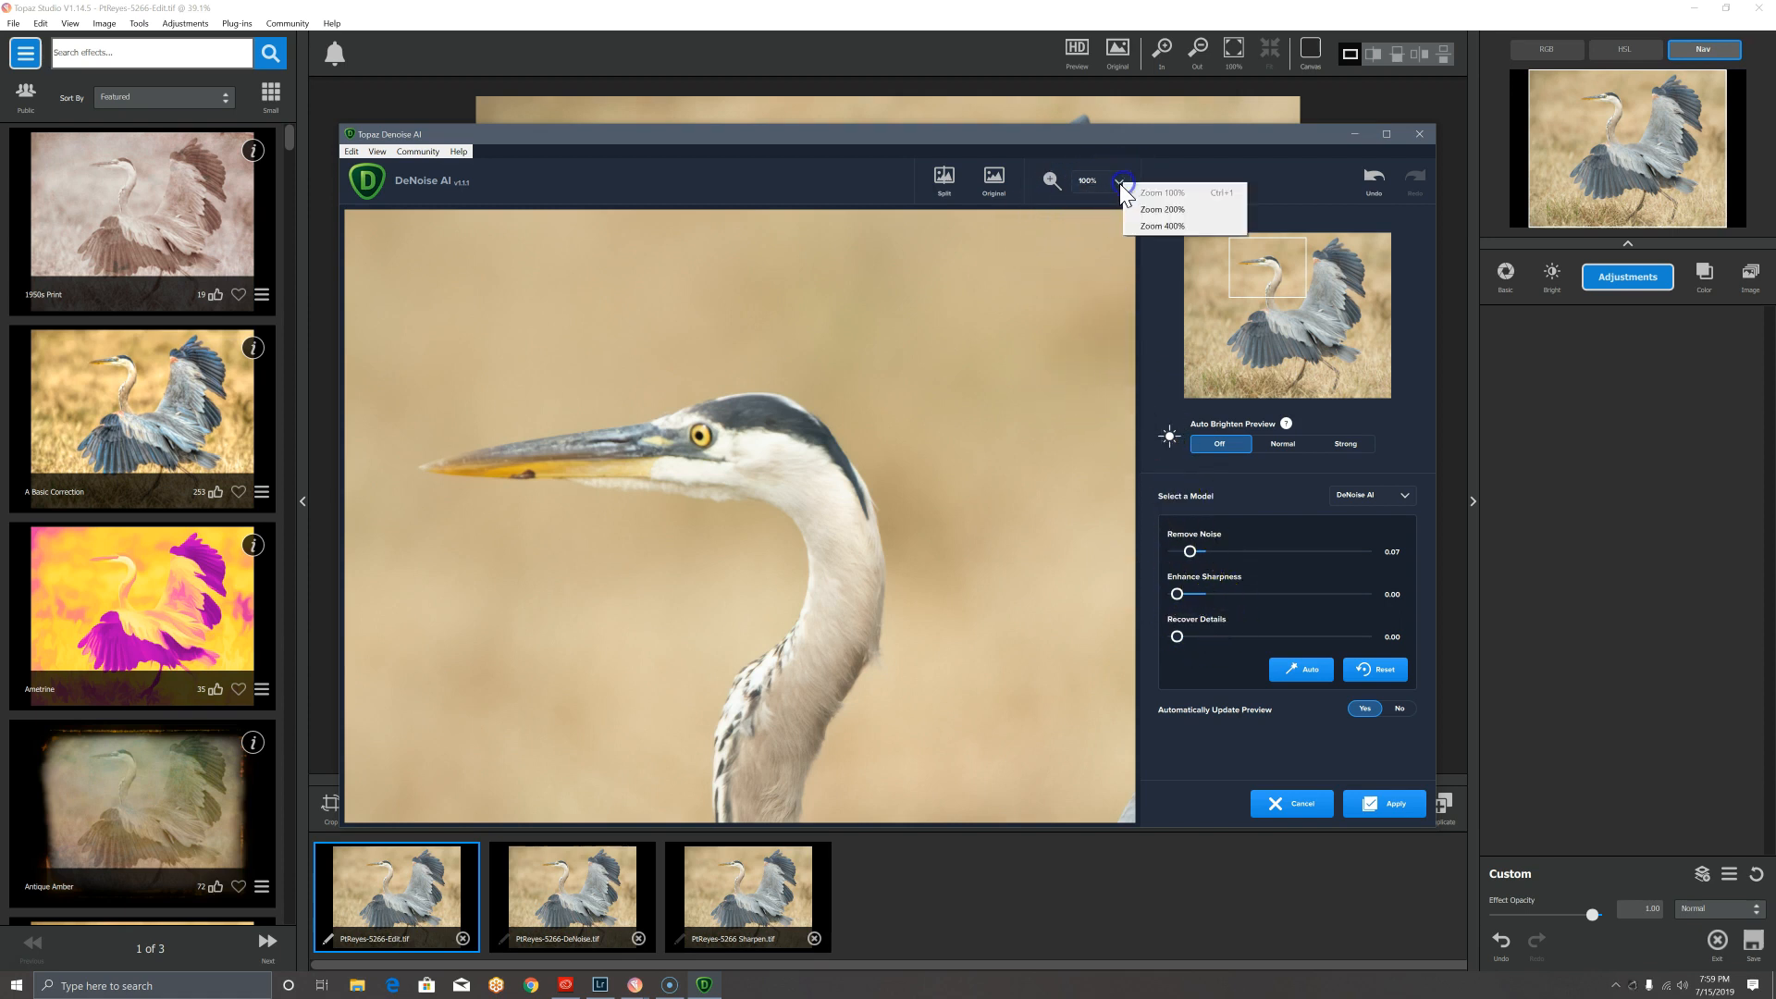
{"action": "left_click", "coordinate": [1157, 208]}
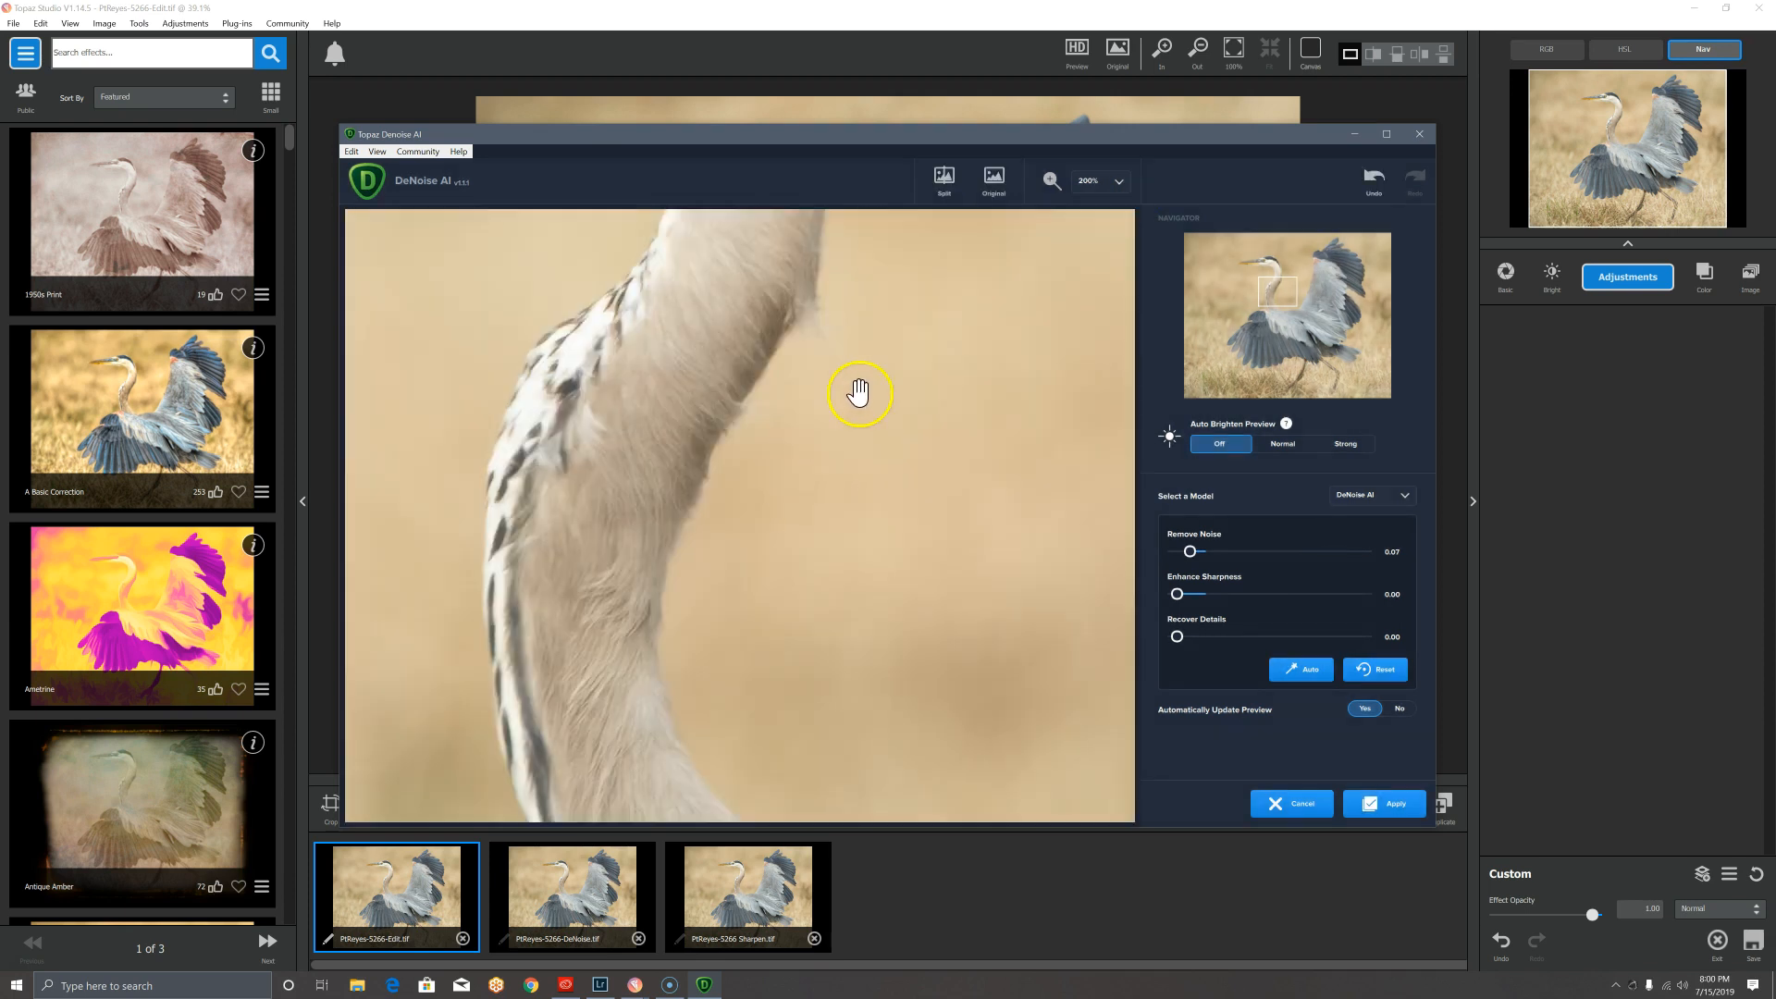
{"action": "left_click_drag", "start_coordinate": [1267, 287], "coordinate": [1250, 260]}
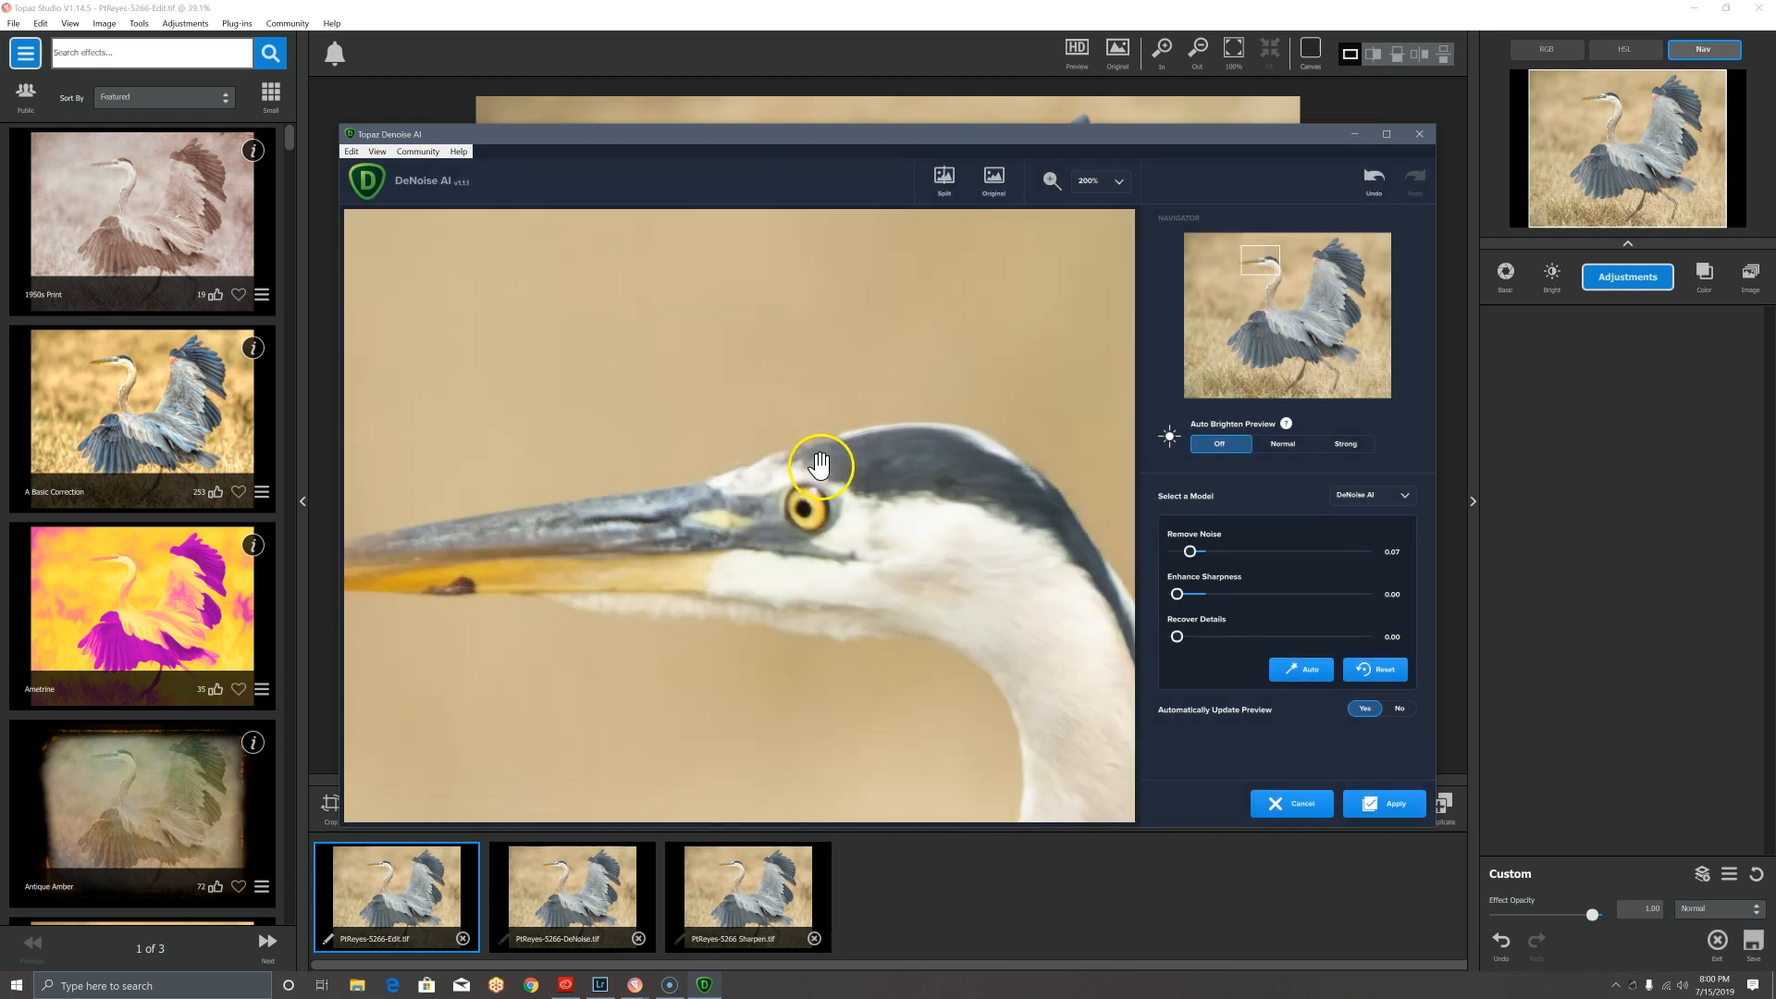
{"action": "left_click_drag", "start_coordinate": [1264, 268], "coordinate": [1255, 262]}
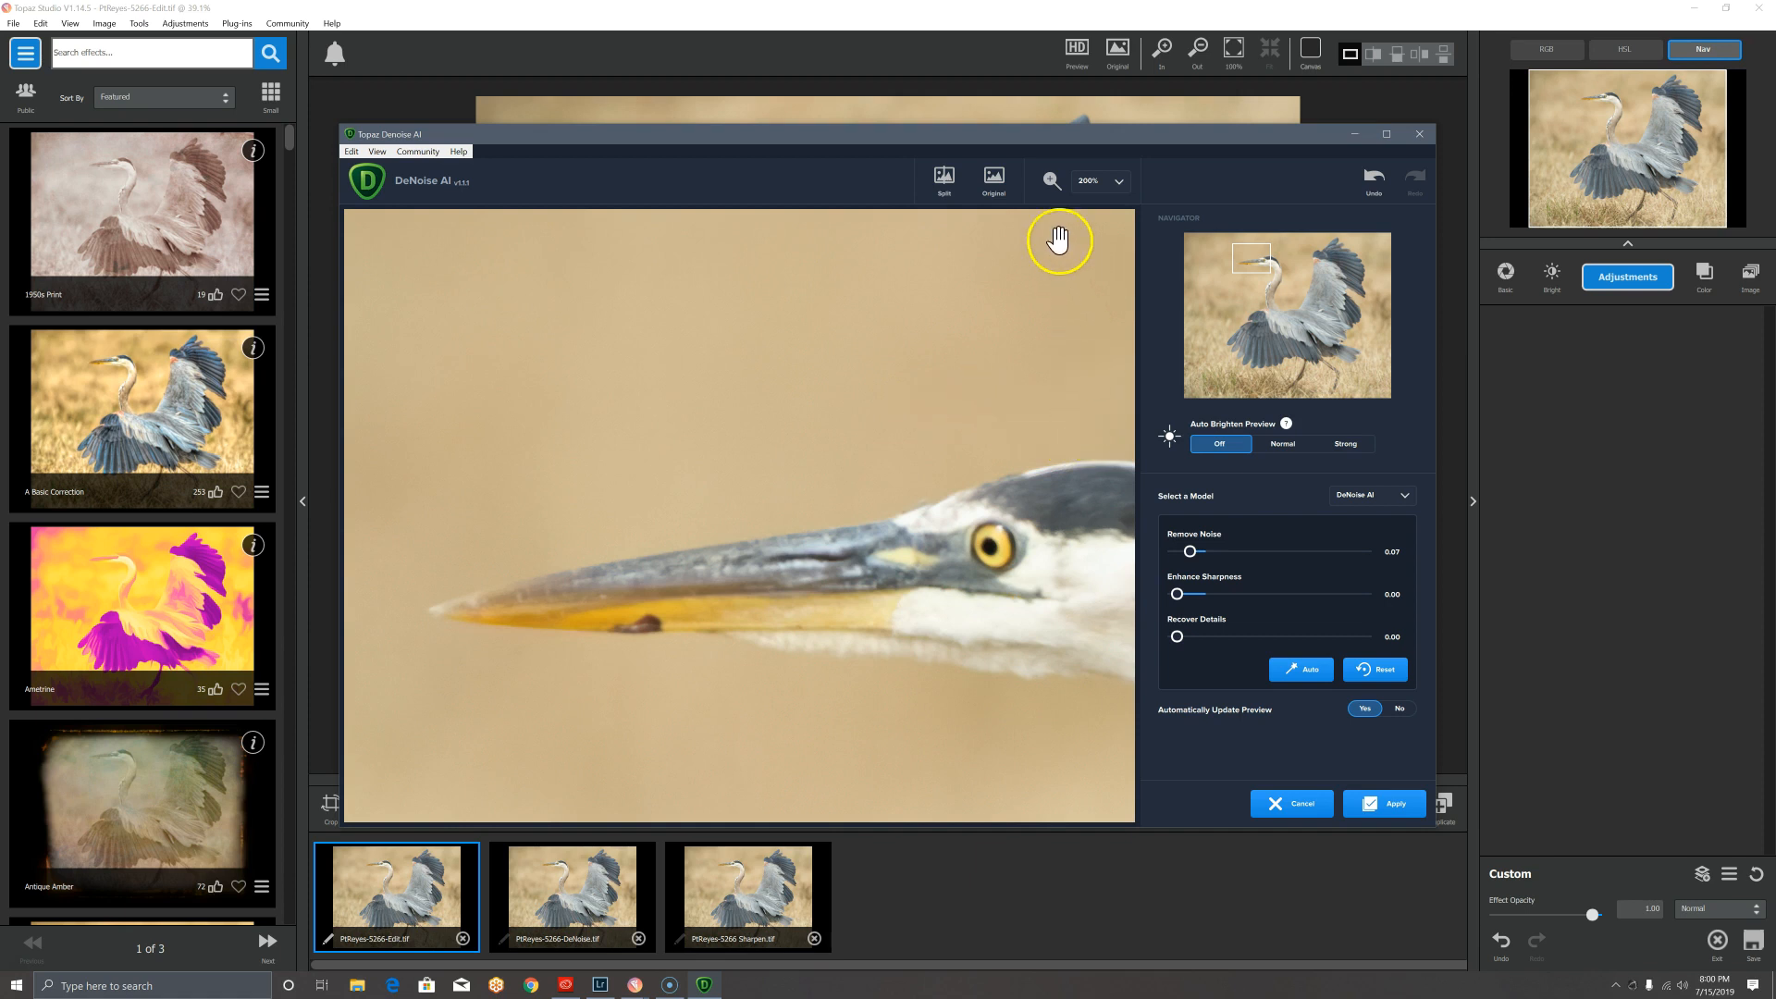
{"action": "left_click", "coordinate": [999, 190]}
{"action": "left_click", "coordinate": [948, 177]}
{"action": "left_click", "coordinate": [990, 190]}
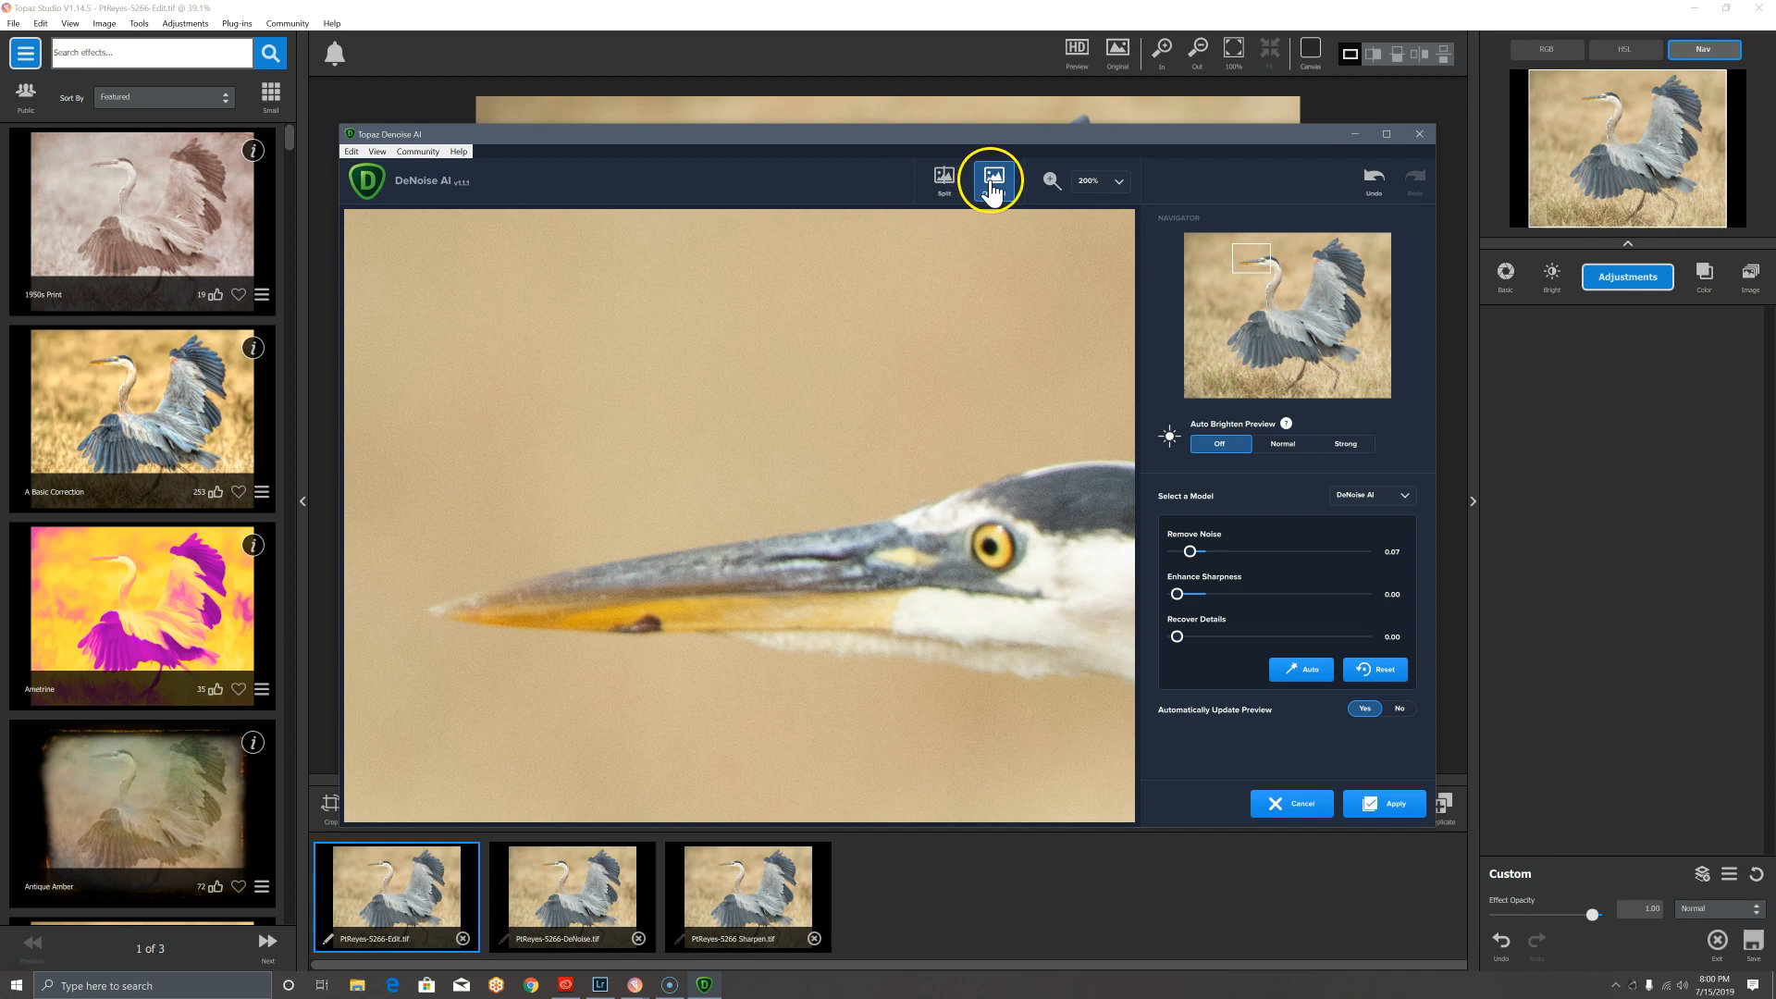
{"action": "left_click", "coordinate": [1057, 181]}
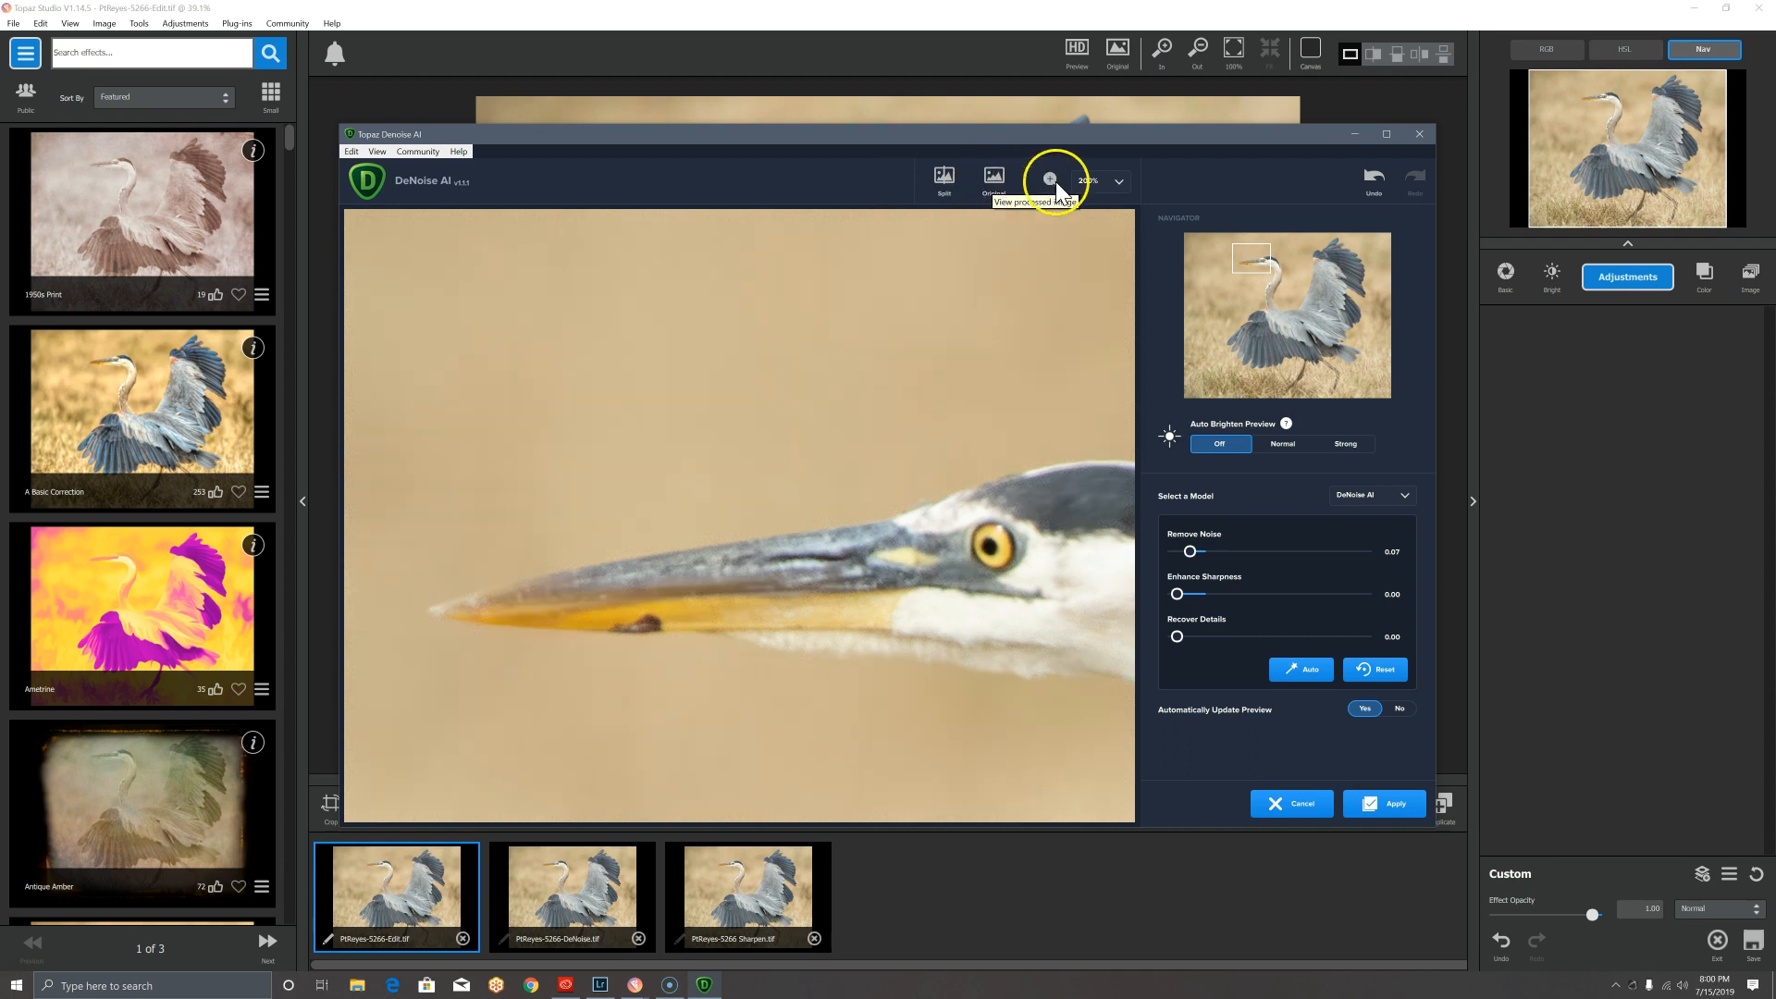
Step: Compare the background above the heron's head with the original at 400% zoom, and return to 200%
{"action": "left_click", "coordinate": [1121, 183]}
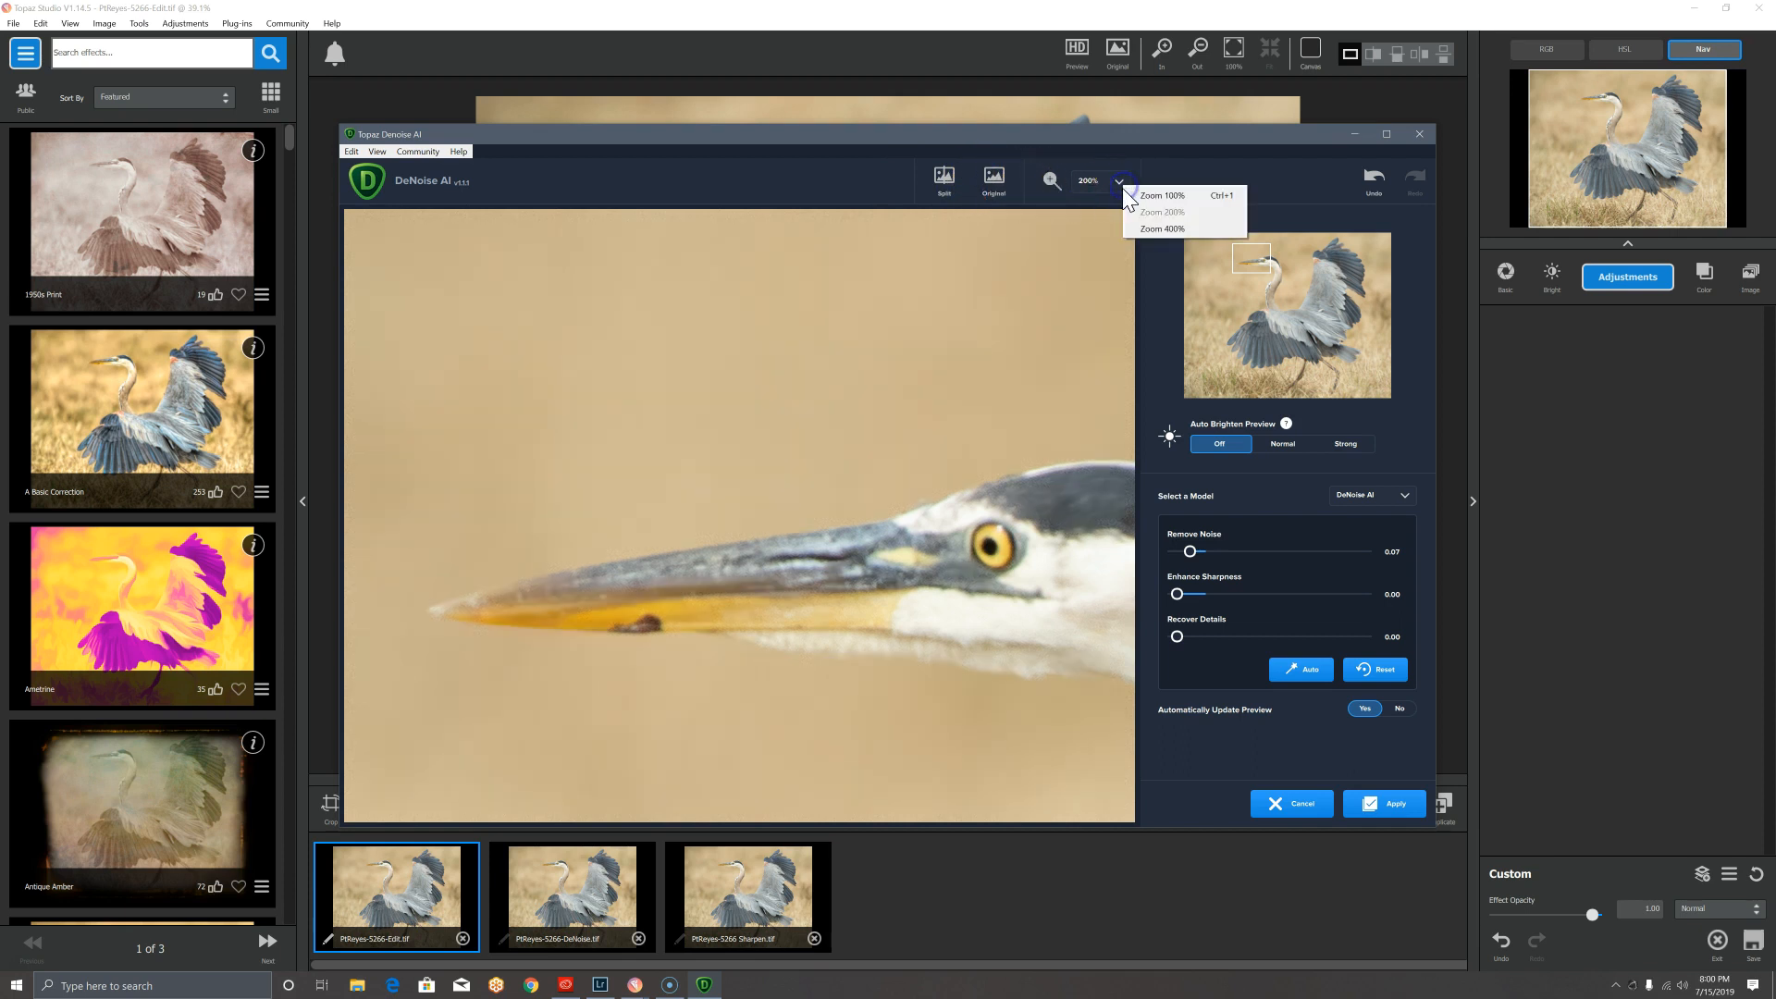
{"action": "left_click", "coordinate": [1163, 228]}
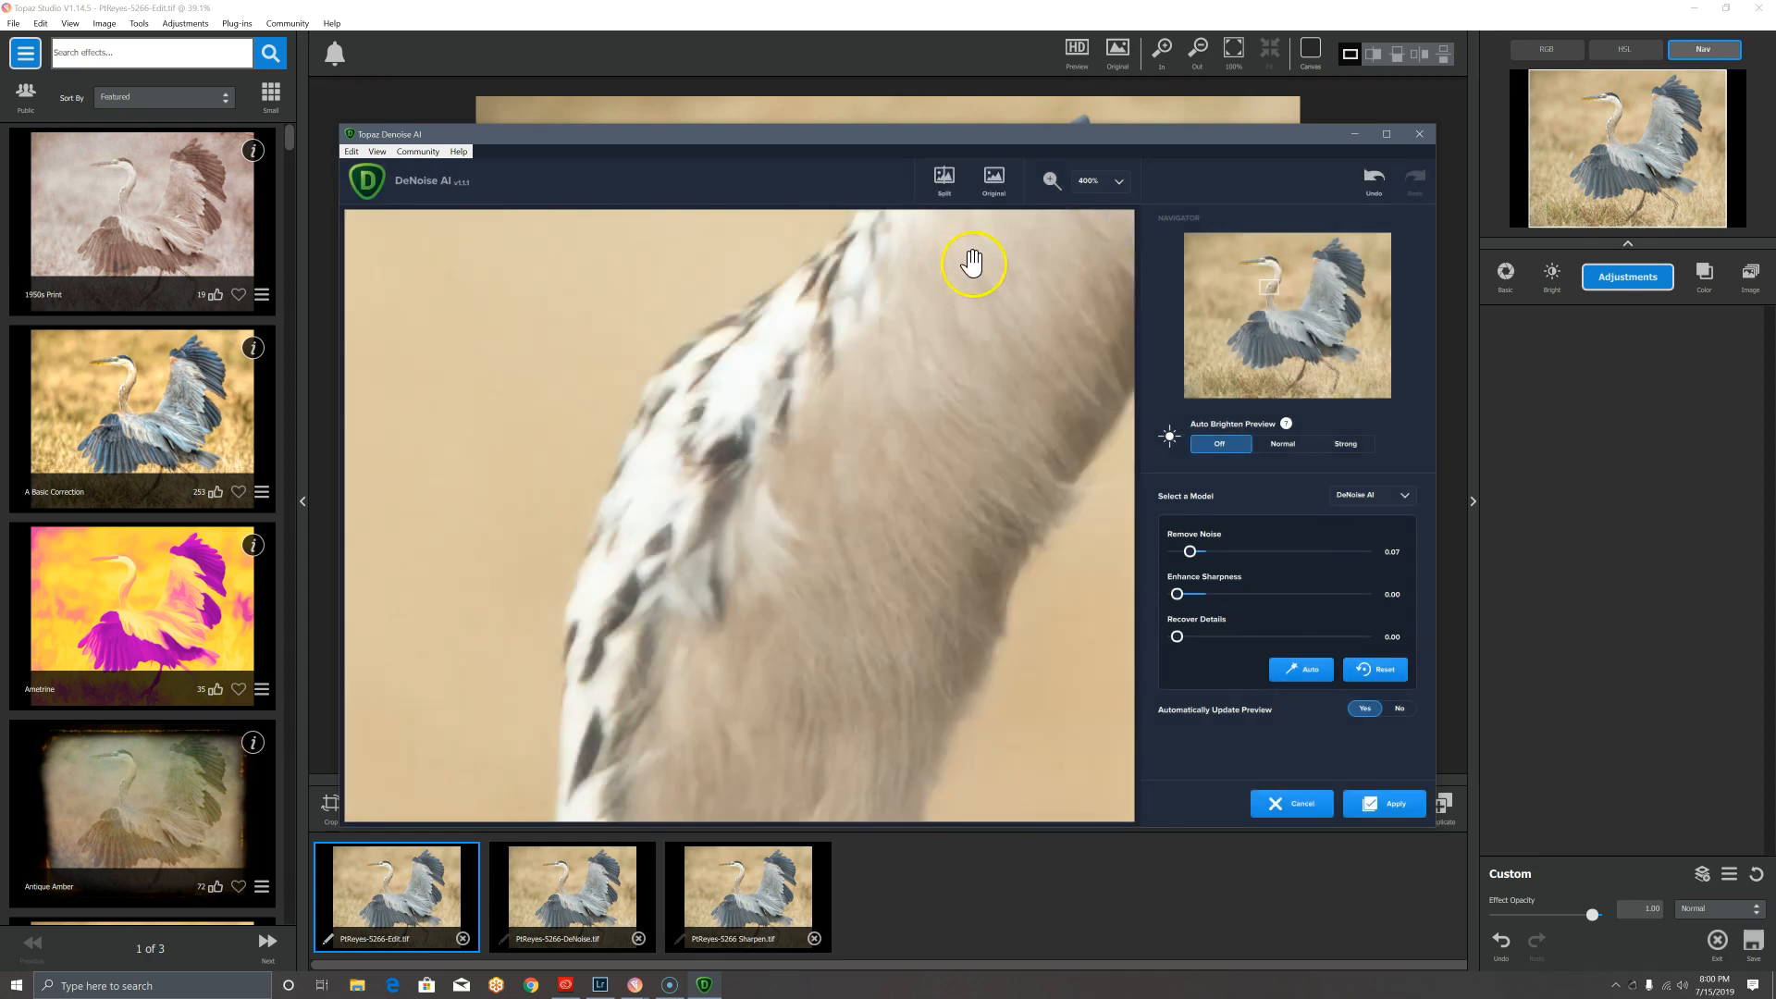
{"action": "left_click_drag", "start_coordinate": [1270, 290], "coordinate": [1267, 257]}
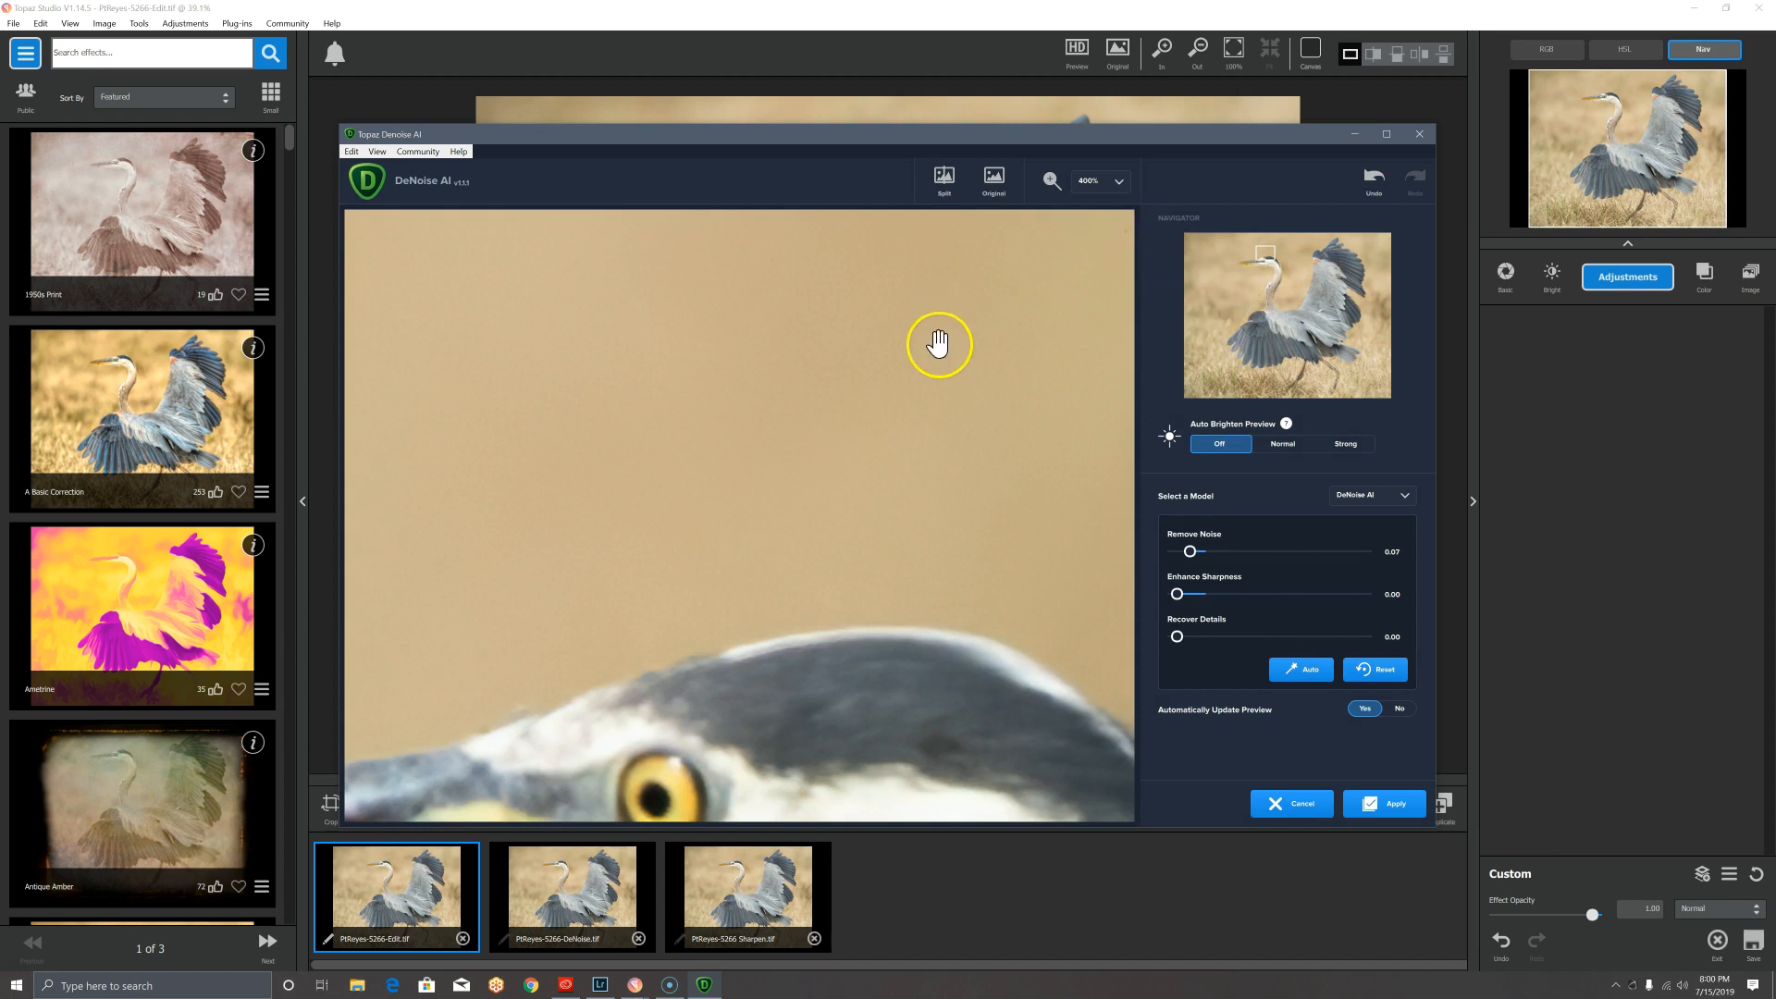
{"action": "left_click", "coordinate": [996, 190]}
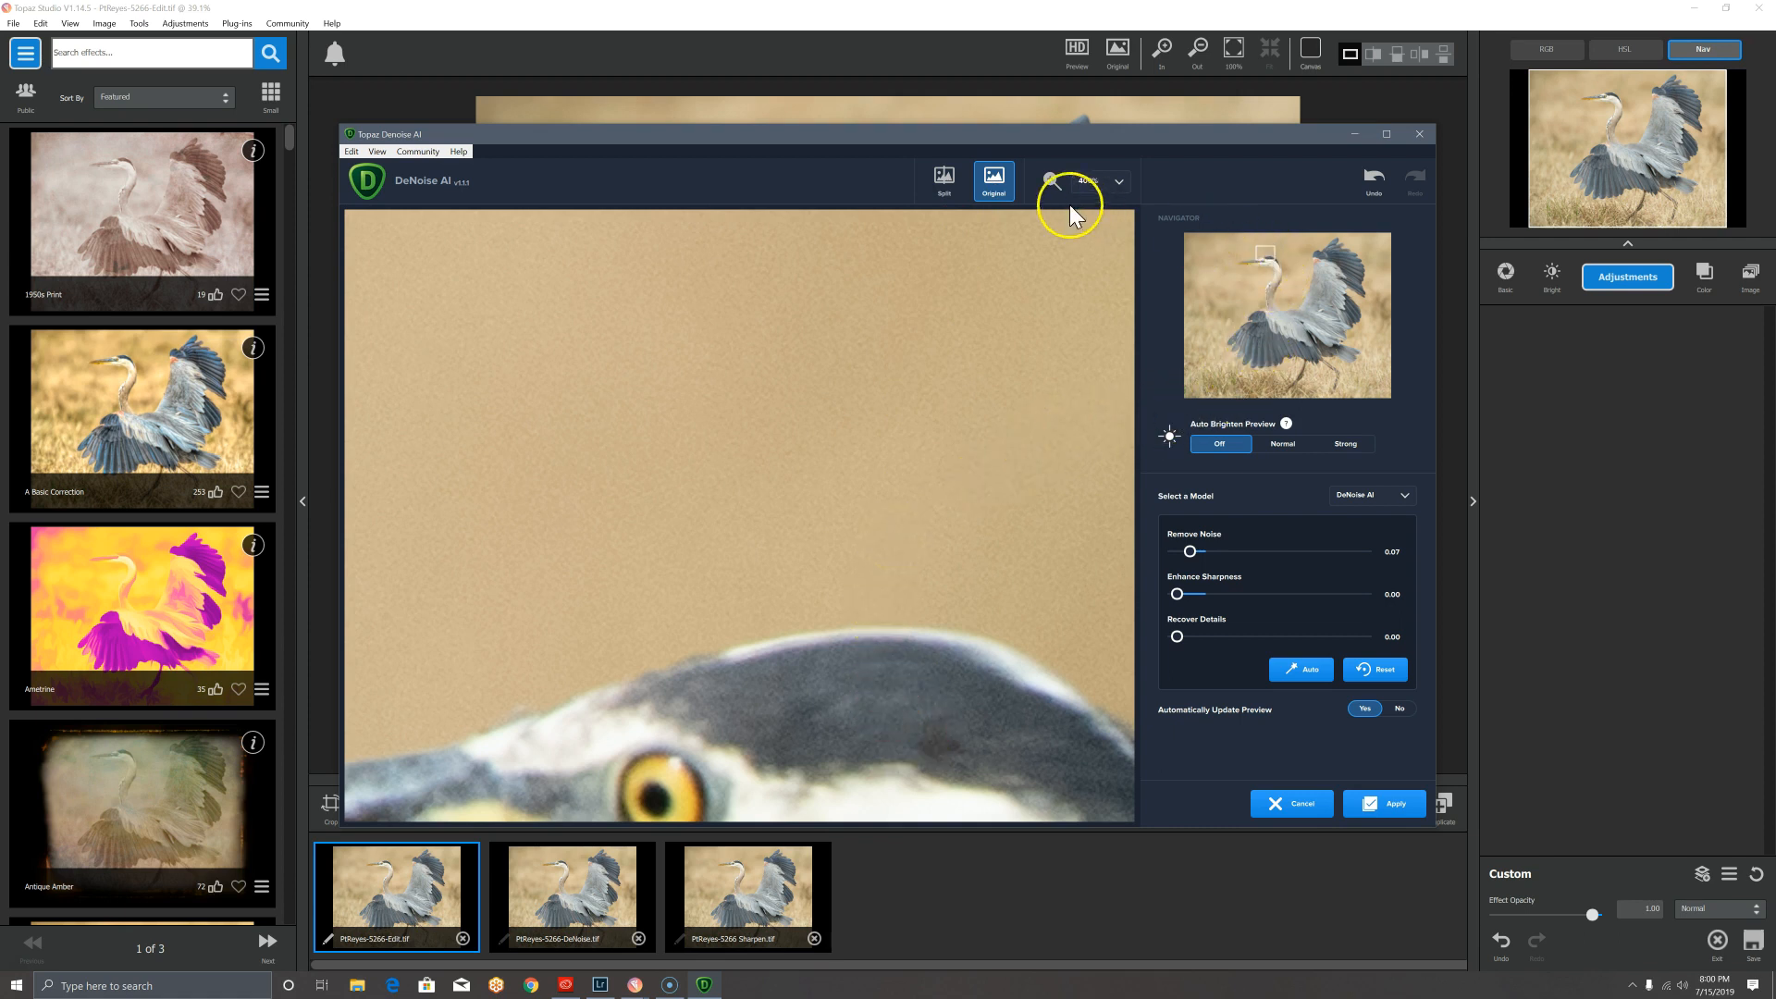
{"action": "left_click", "coordinate": [1092, 185]}
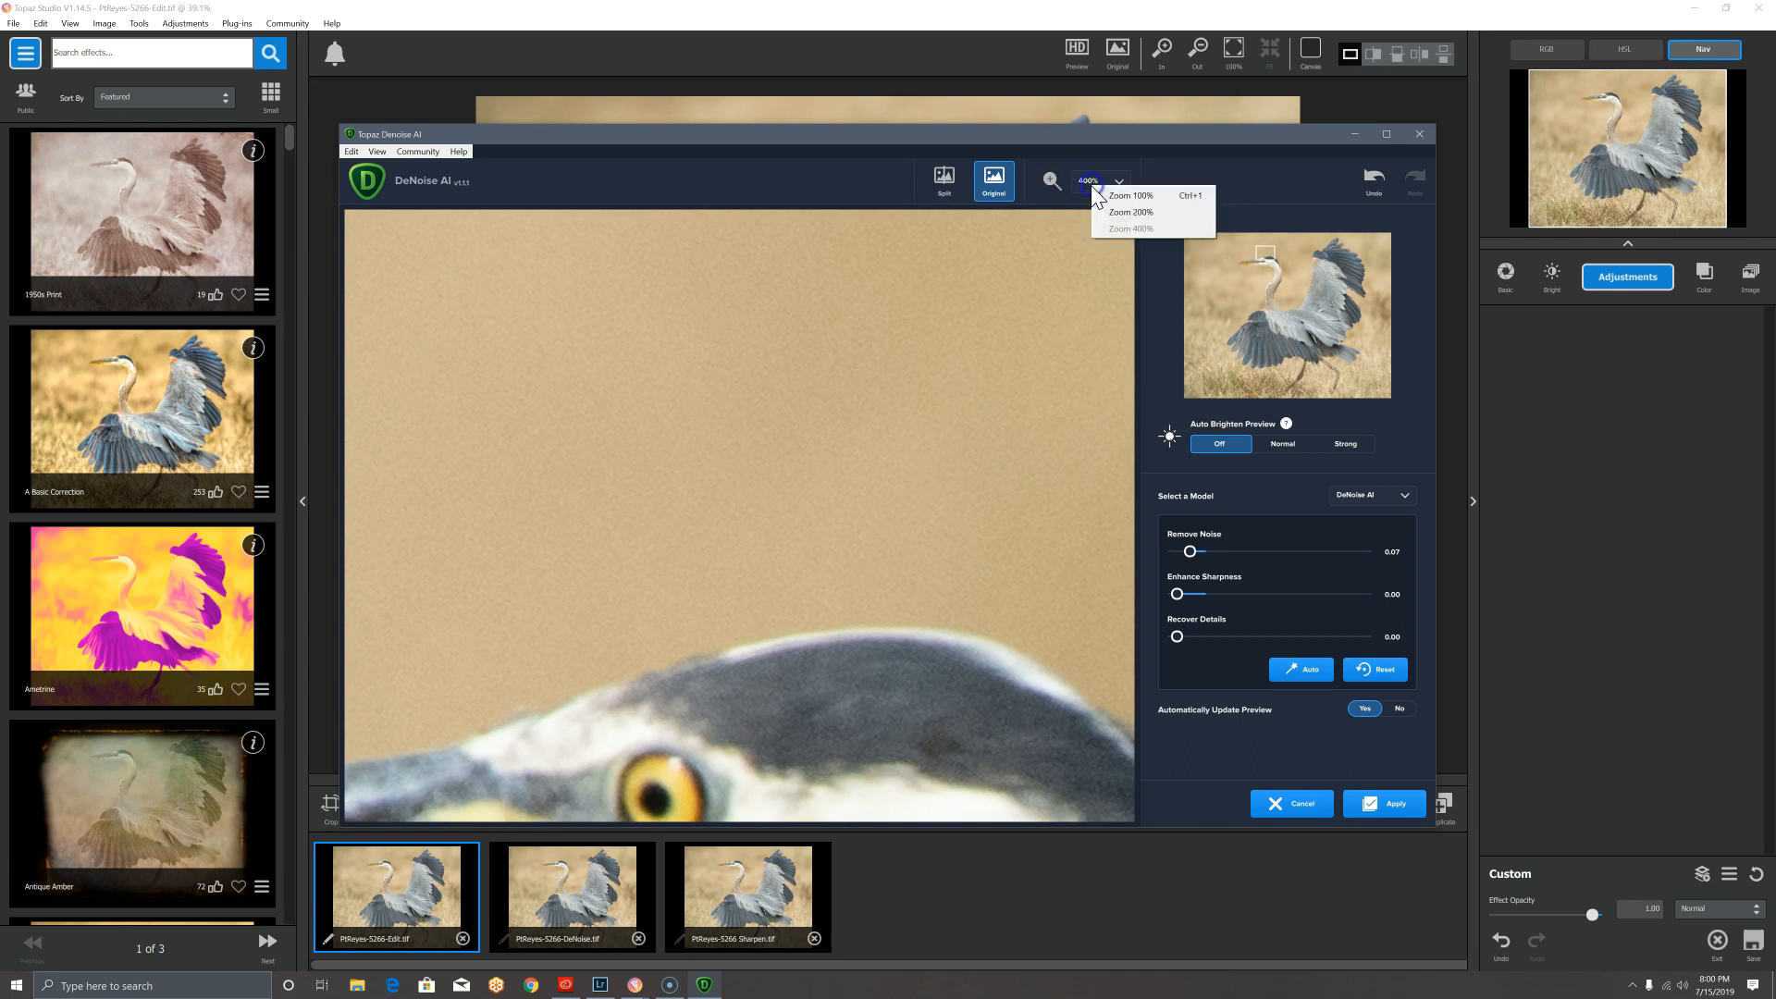
{"action": "left_click", "coordinate": [1124, 219]}
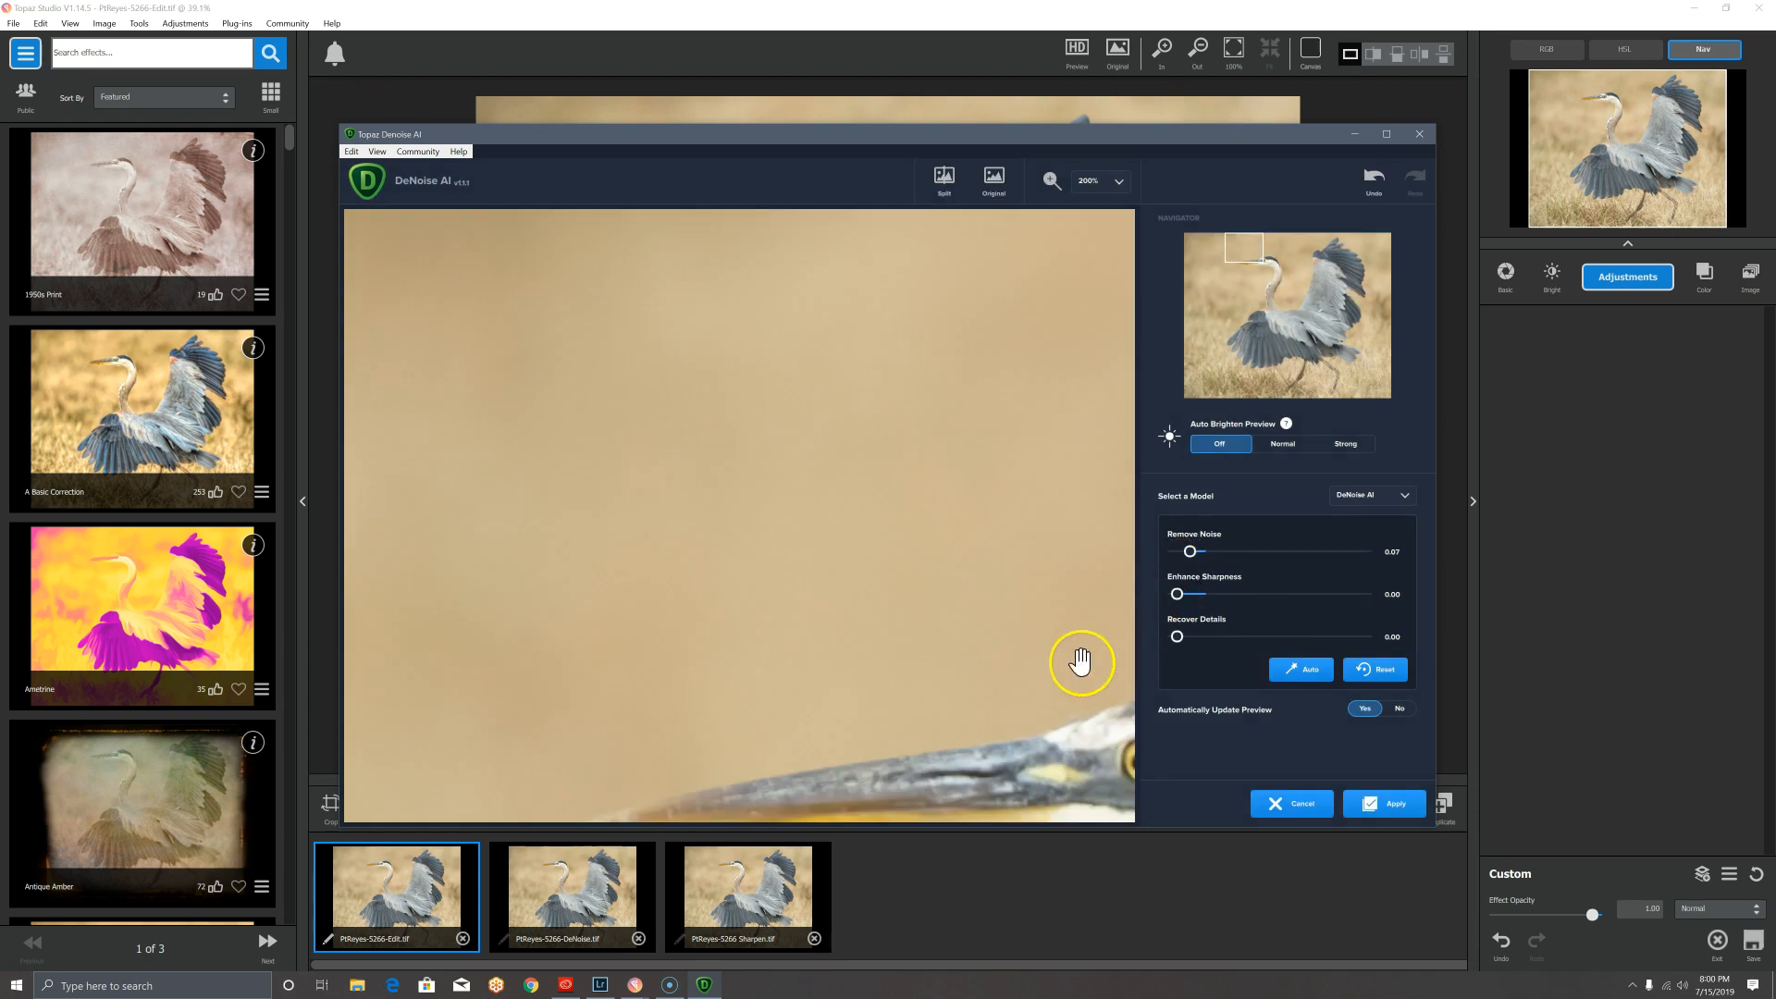
Step: Set Remove Noise to 0.06 and preview the result on the heron's head
{"action": "left_click", "coordinate": [1190, 553]}
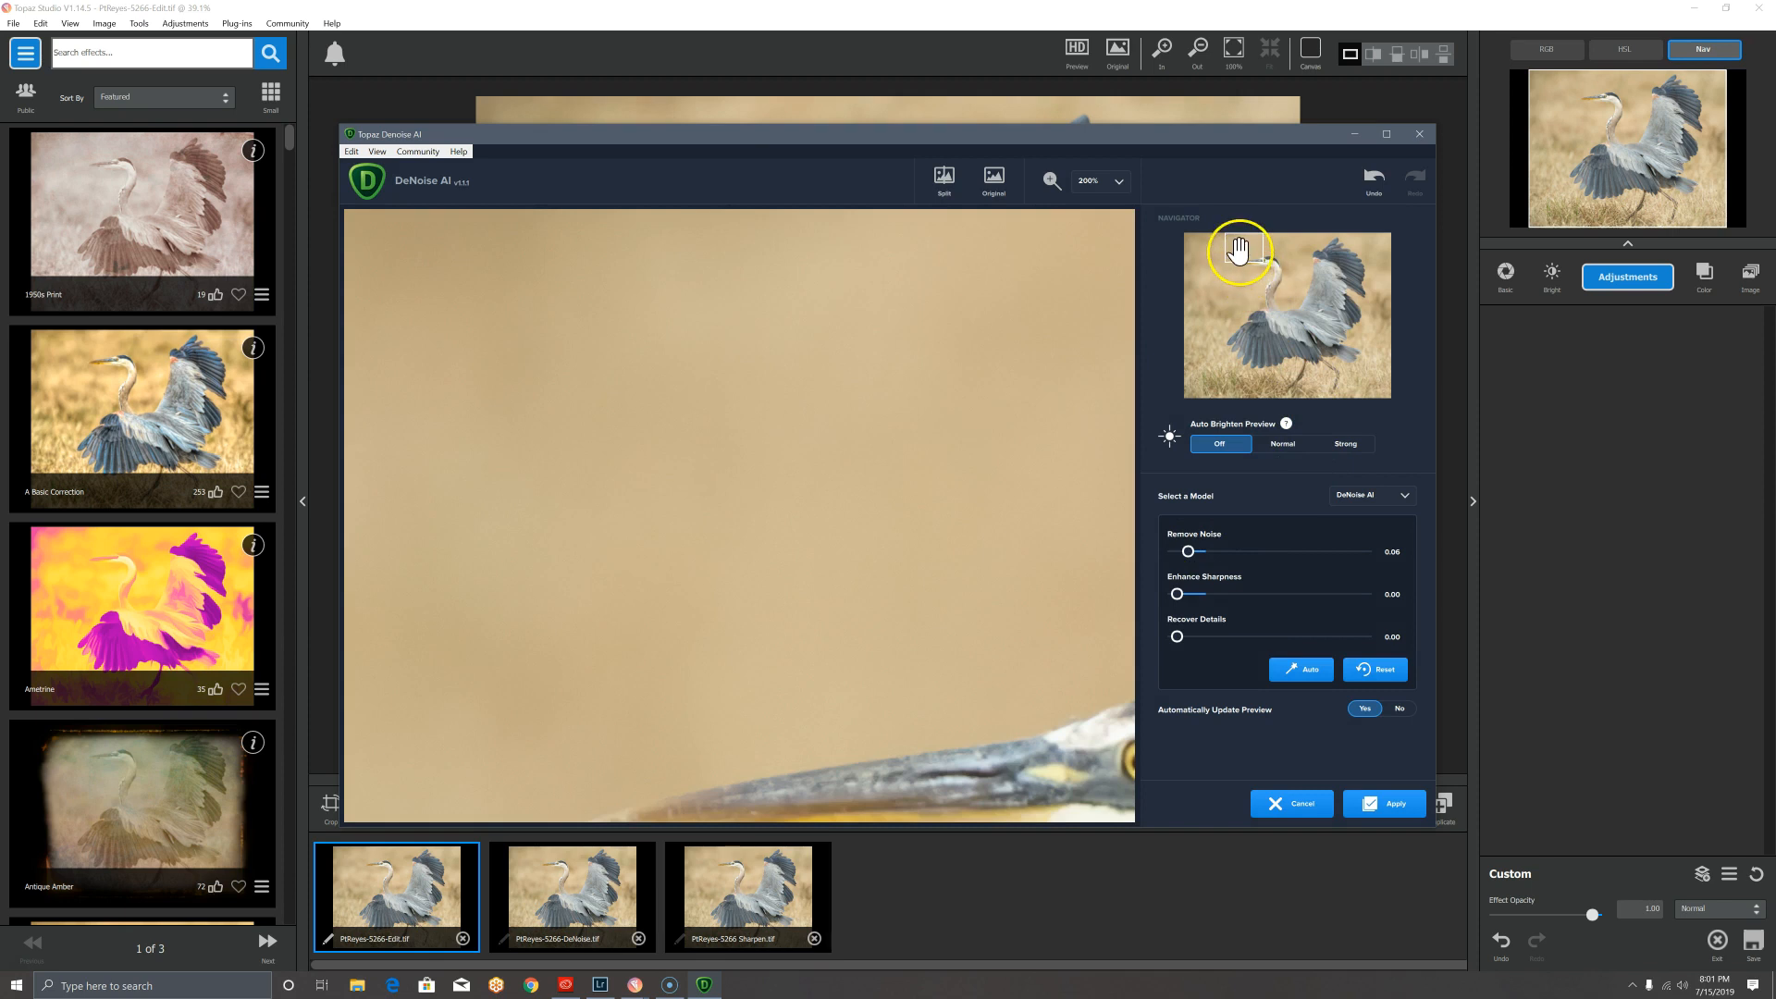
{"action": "left_click_drag", "start_coordinate": [1248, 267], "coordinate": [1258, 266]}
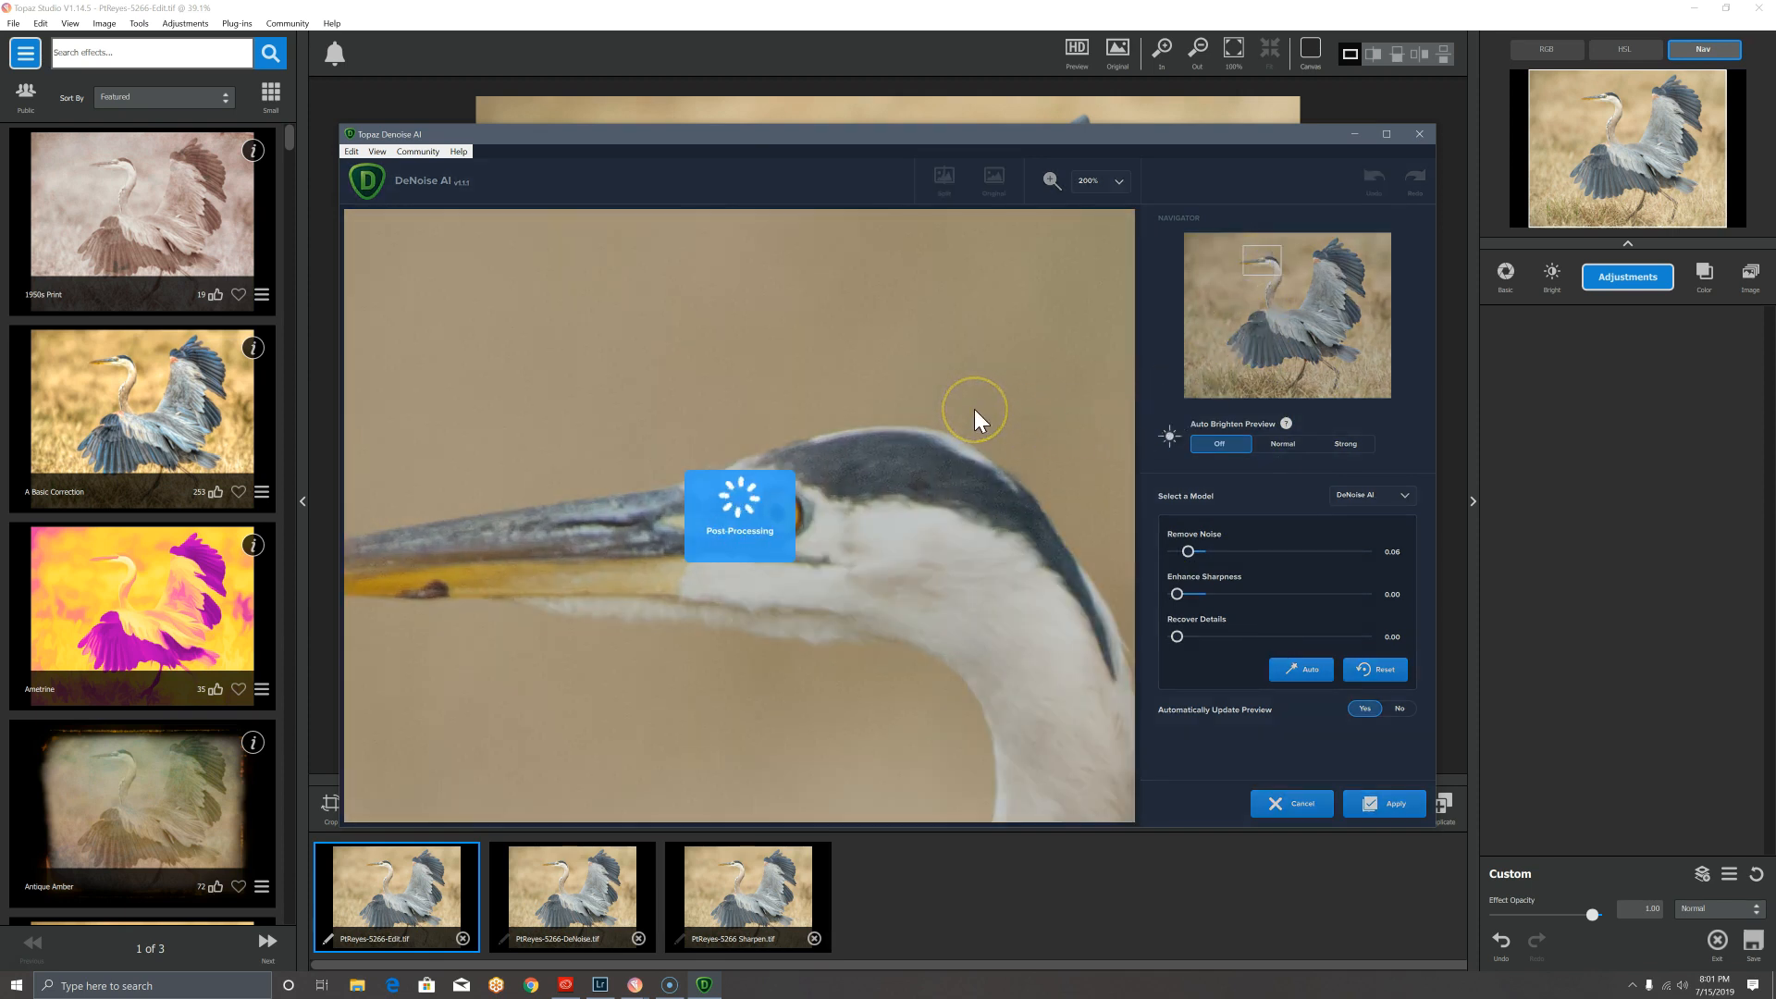
Step: Try Recover Details and Enhance Sharpness at 0.20 each on the heron's head and beak, and return both to 0.00
{"action": "left_click_drag", "start_coordinate": [974, 412], "coordinate": [867, 535]}
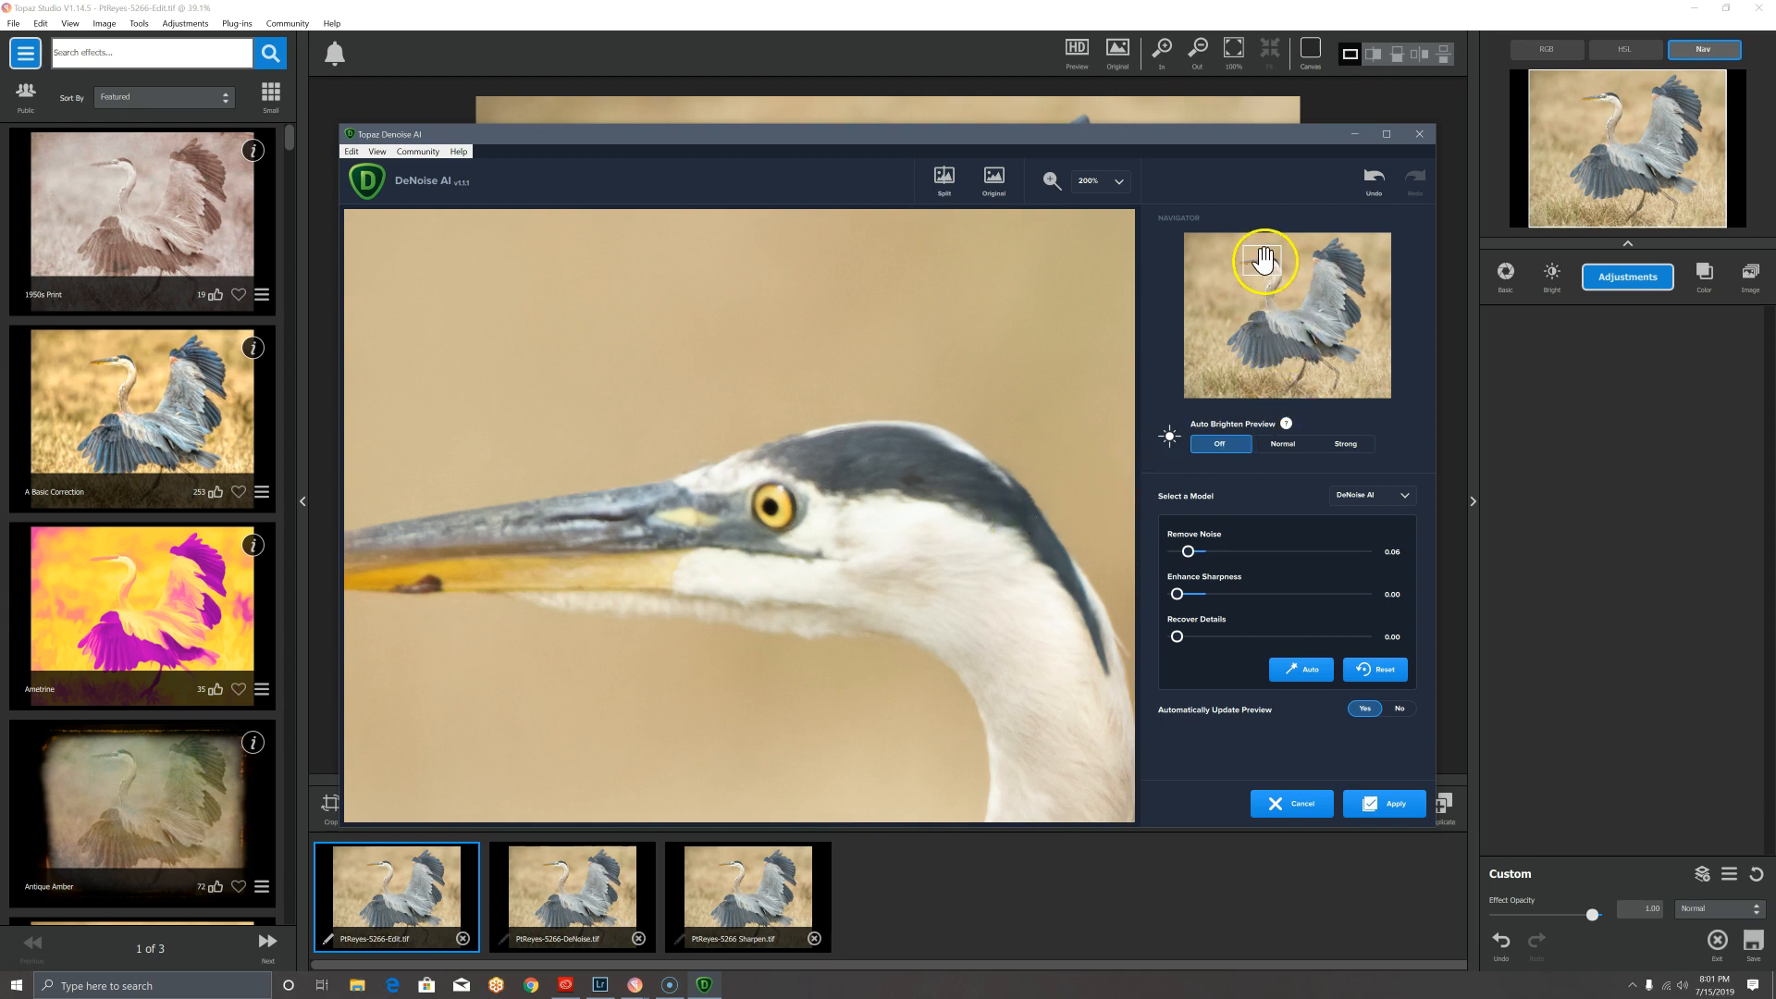
{"action": "left_click_drag", "start_coordinate": [1262, 262], "coordinate": [1256, 268]}
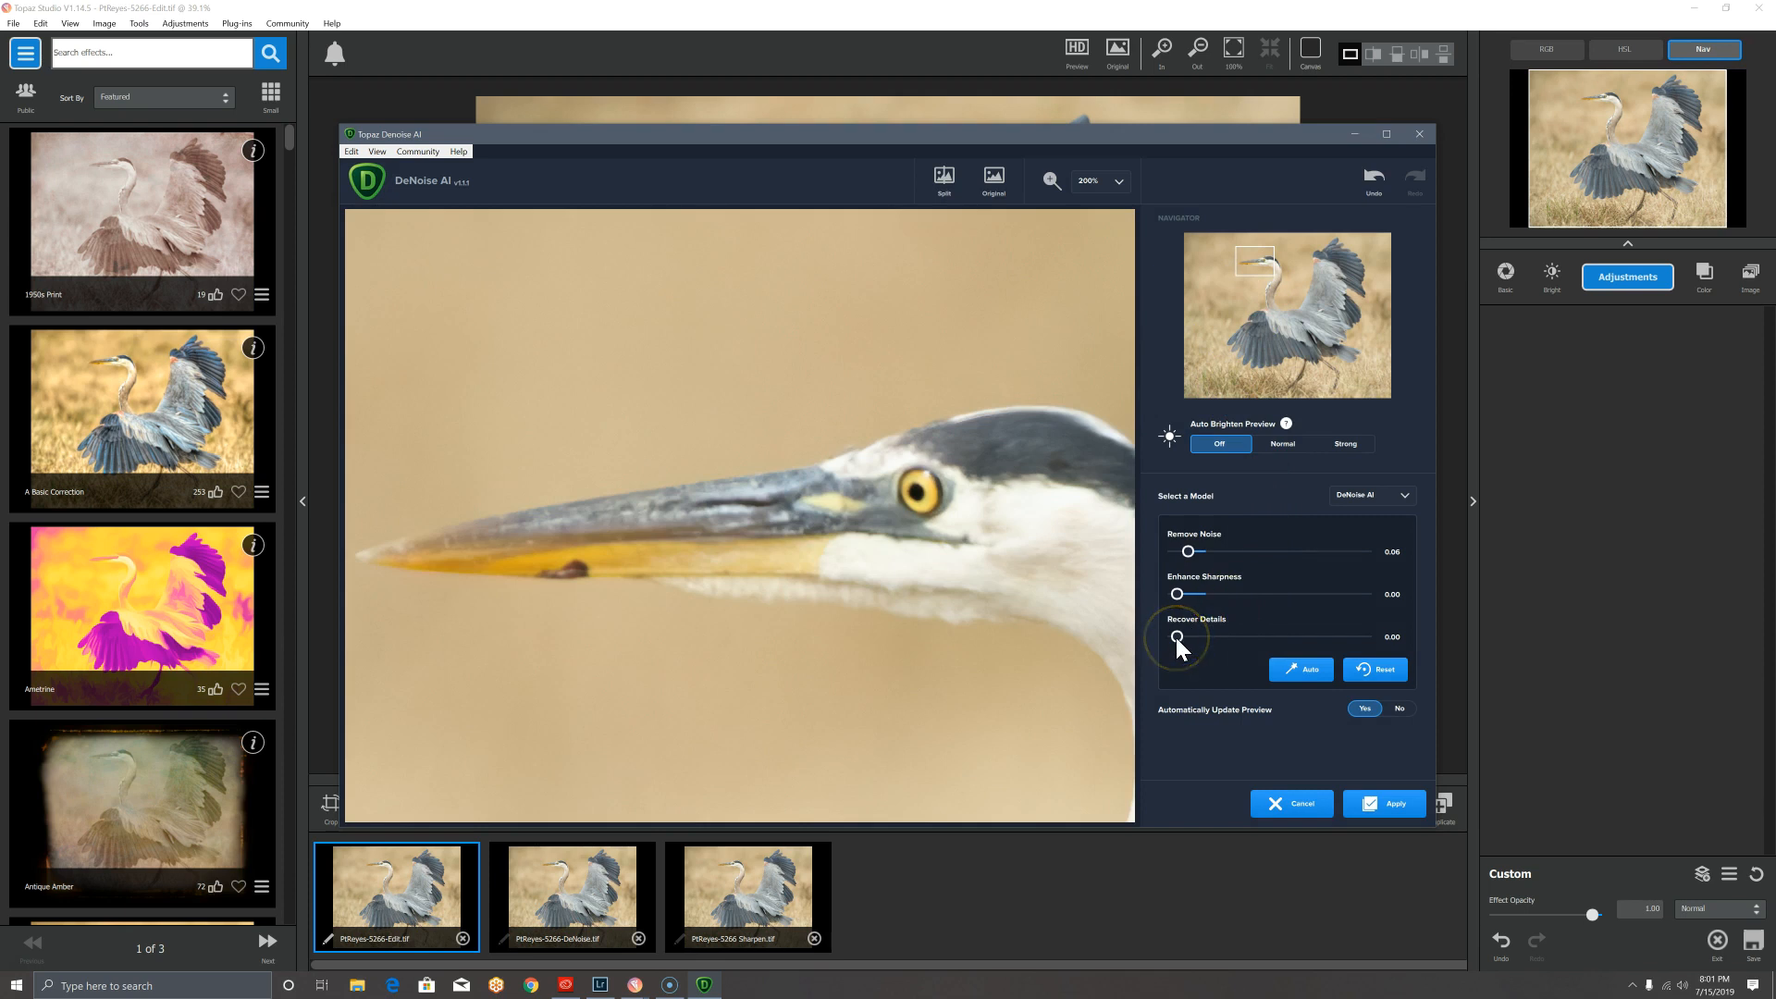
{"action": "left_click_drag", "start_coordinate": [1193, 634], "coordinate": [1212, 635]}
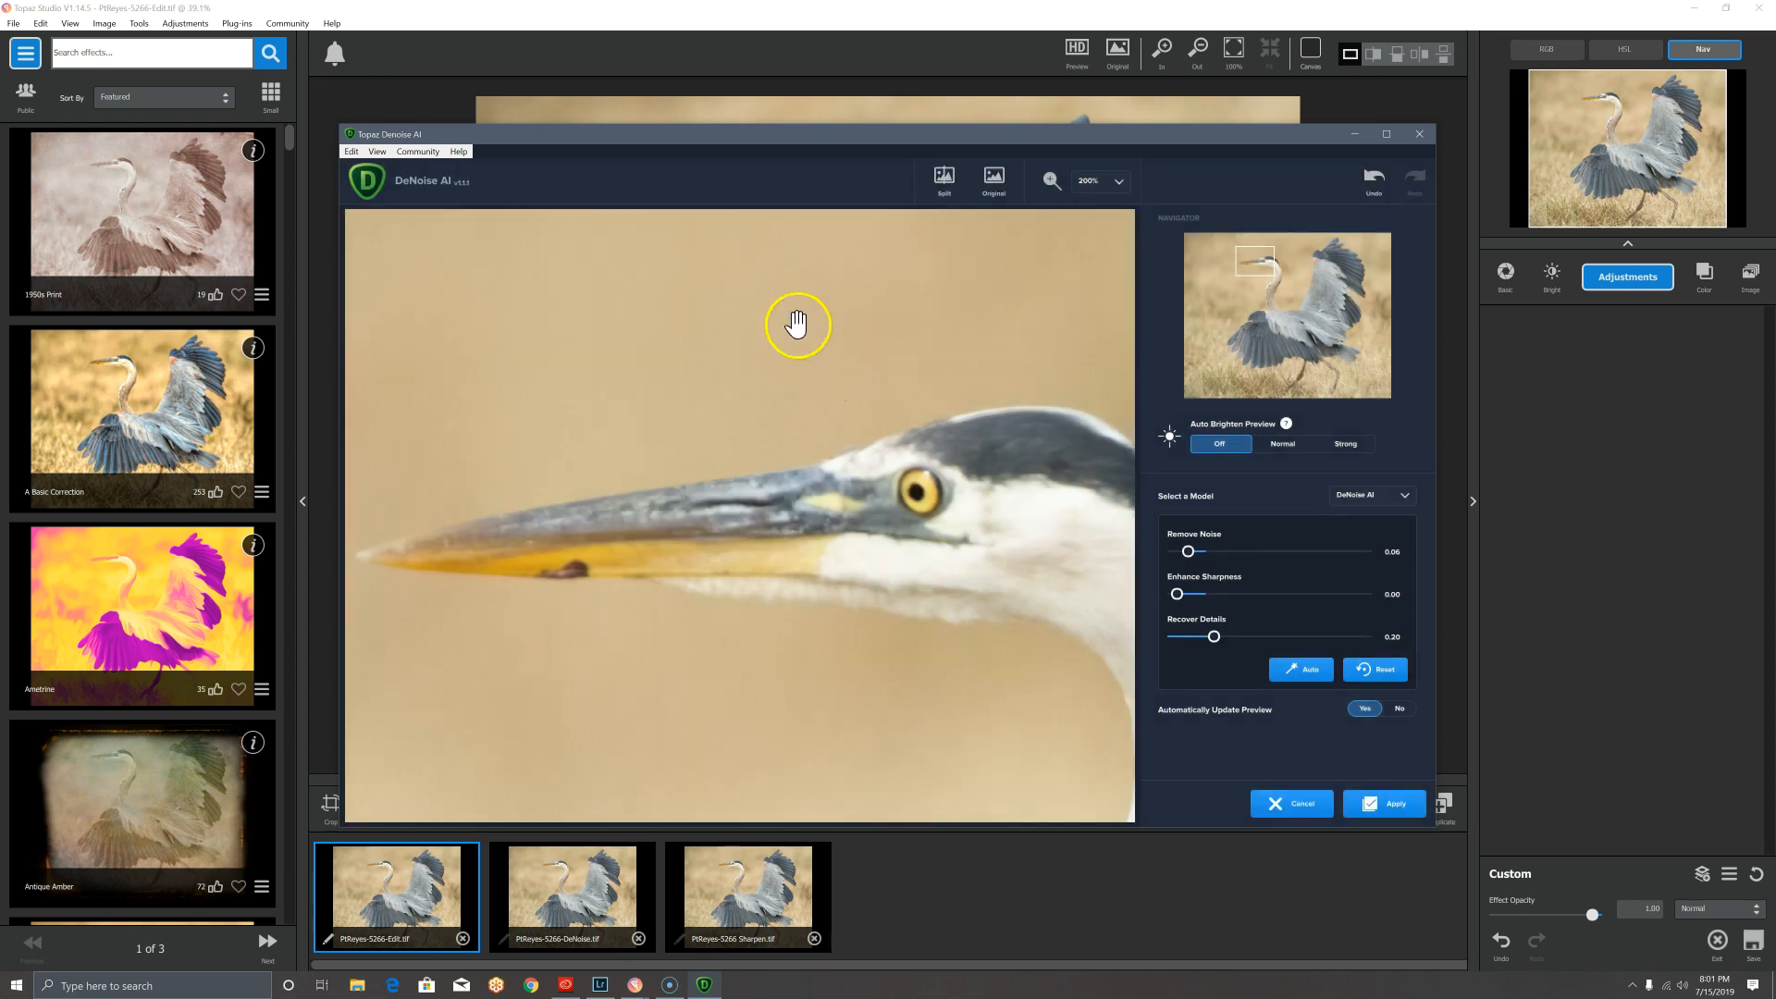
{"action": "left_click", "coordinate": [1162, 631]}
{"action": "left_click_drag", "start_coordinate": [1176, 595], "coordinate": [1212, 597]}
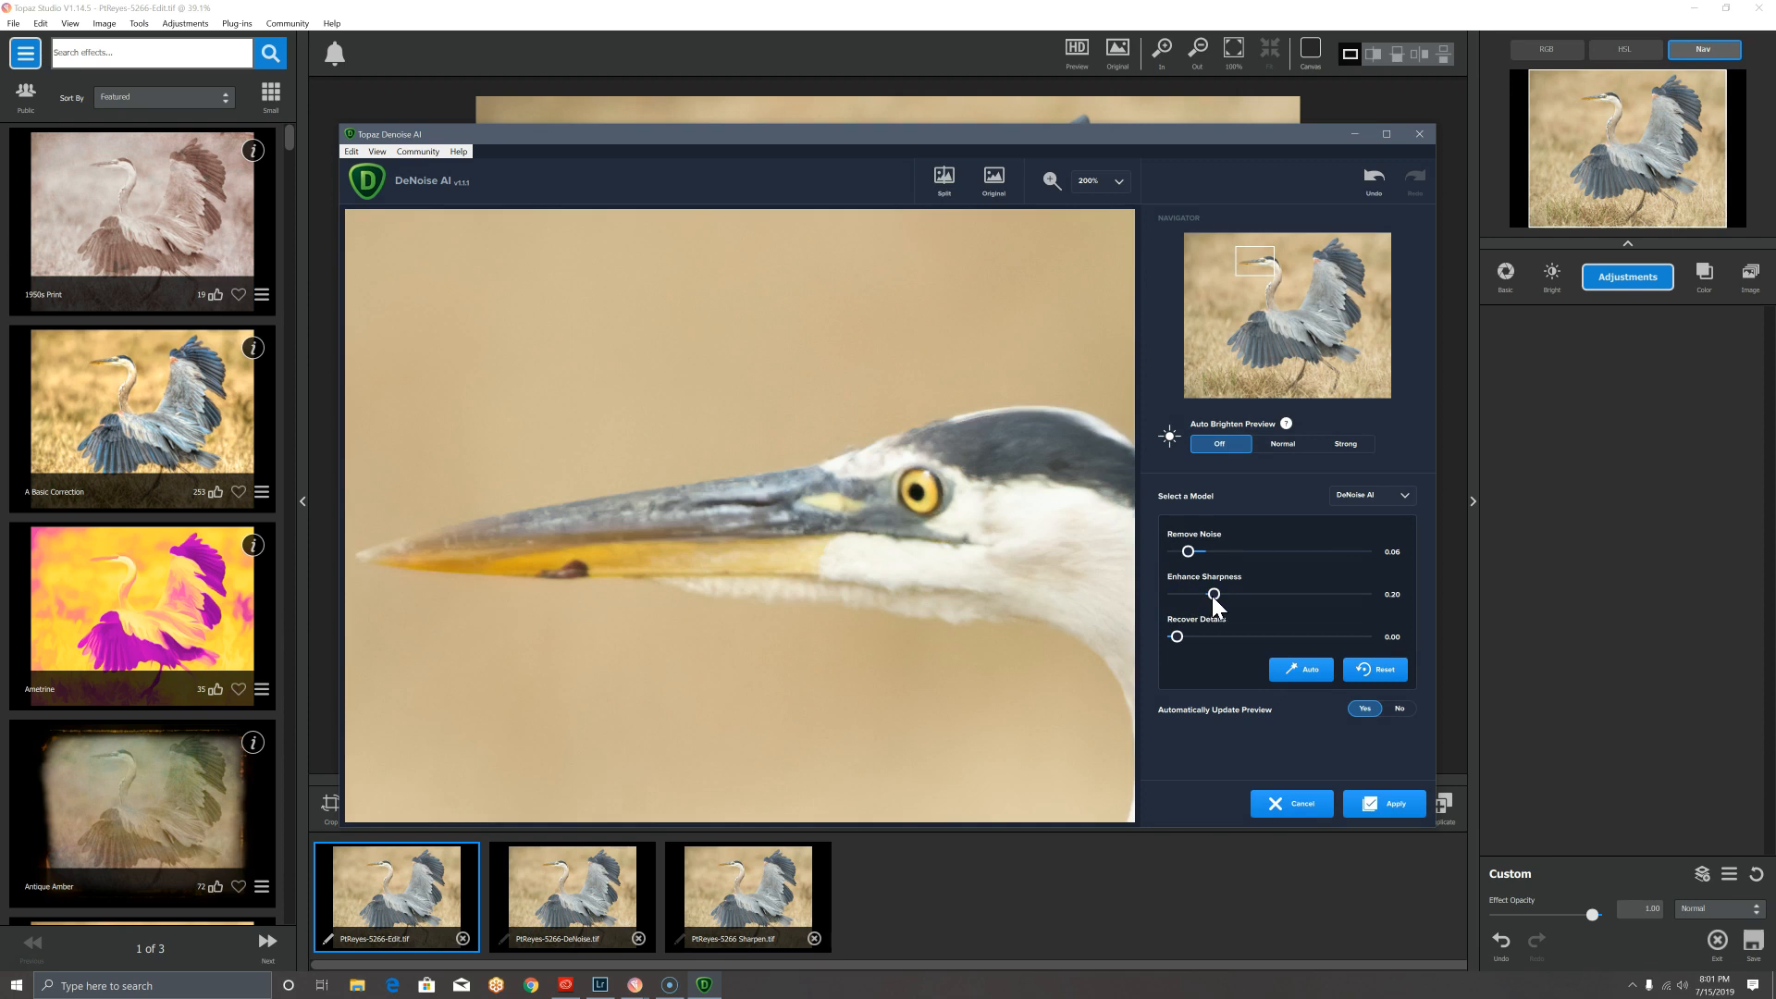
{"action": "left_click_drag", "start_coordinate": [1214, 596], "coordinate": [1275, 595]}
{"action": "left_click_drag", "start_coordinate": [1251, 590], "coordinate": [1184, 598]}
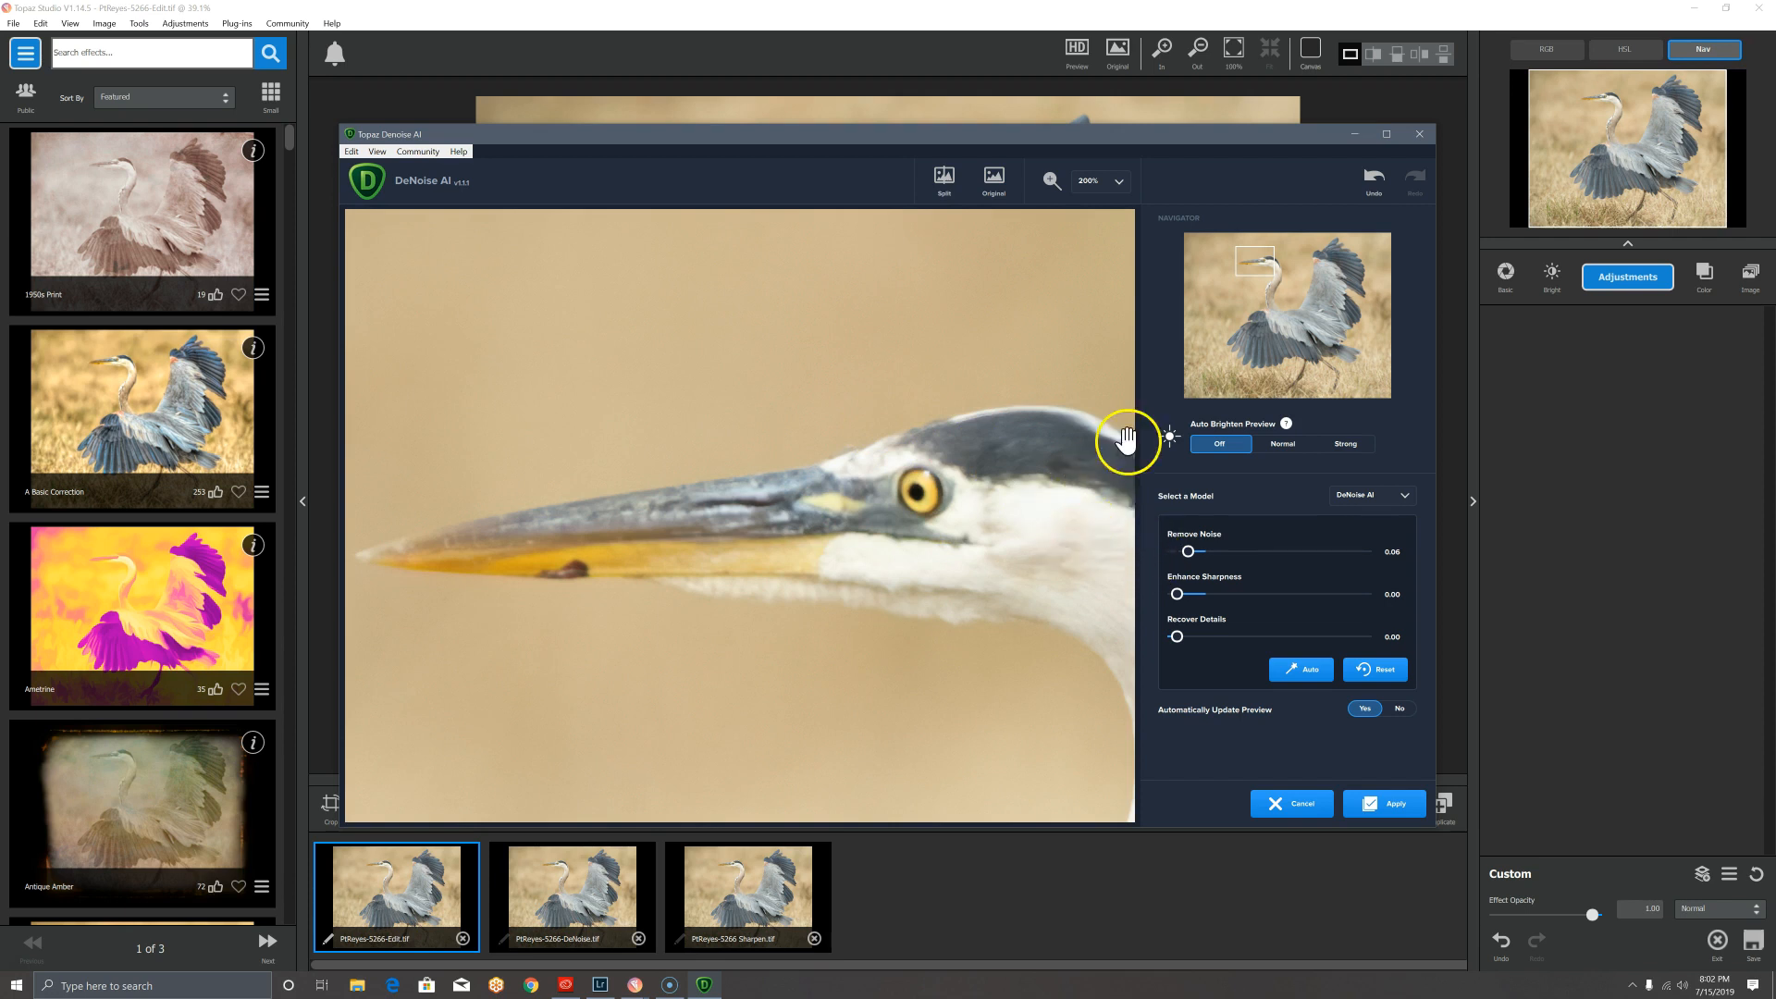
Step: Inspect the denoised preview of the heron's head, neck and lower wing feathers at 200% zoom
{"action": "left_click_drag", "start_coordinate": [1245, 262], "coordinate": [1256, 269]}
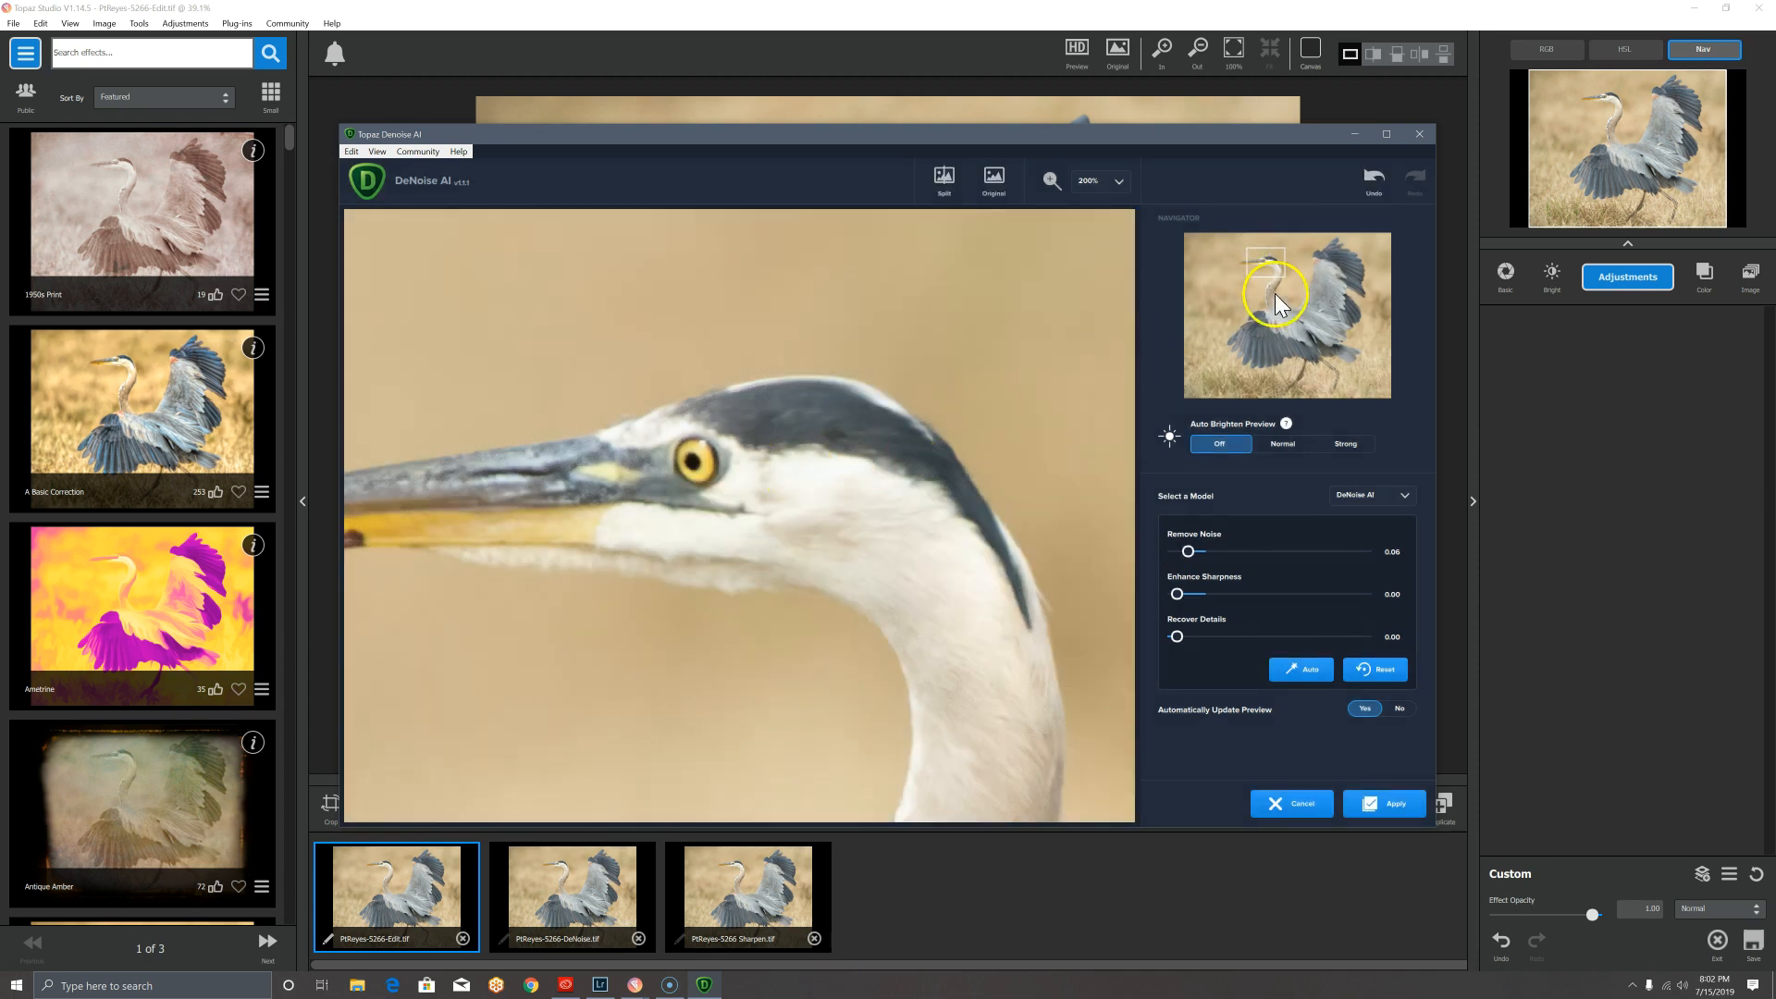
{"action": "left_click_drag", "start_coordinate": [1261, 272], "coordinate": [1291, 340]}
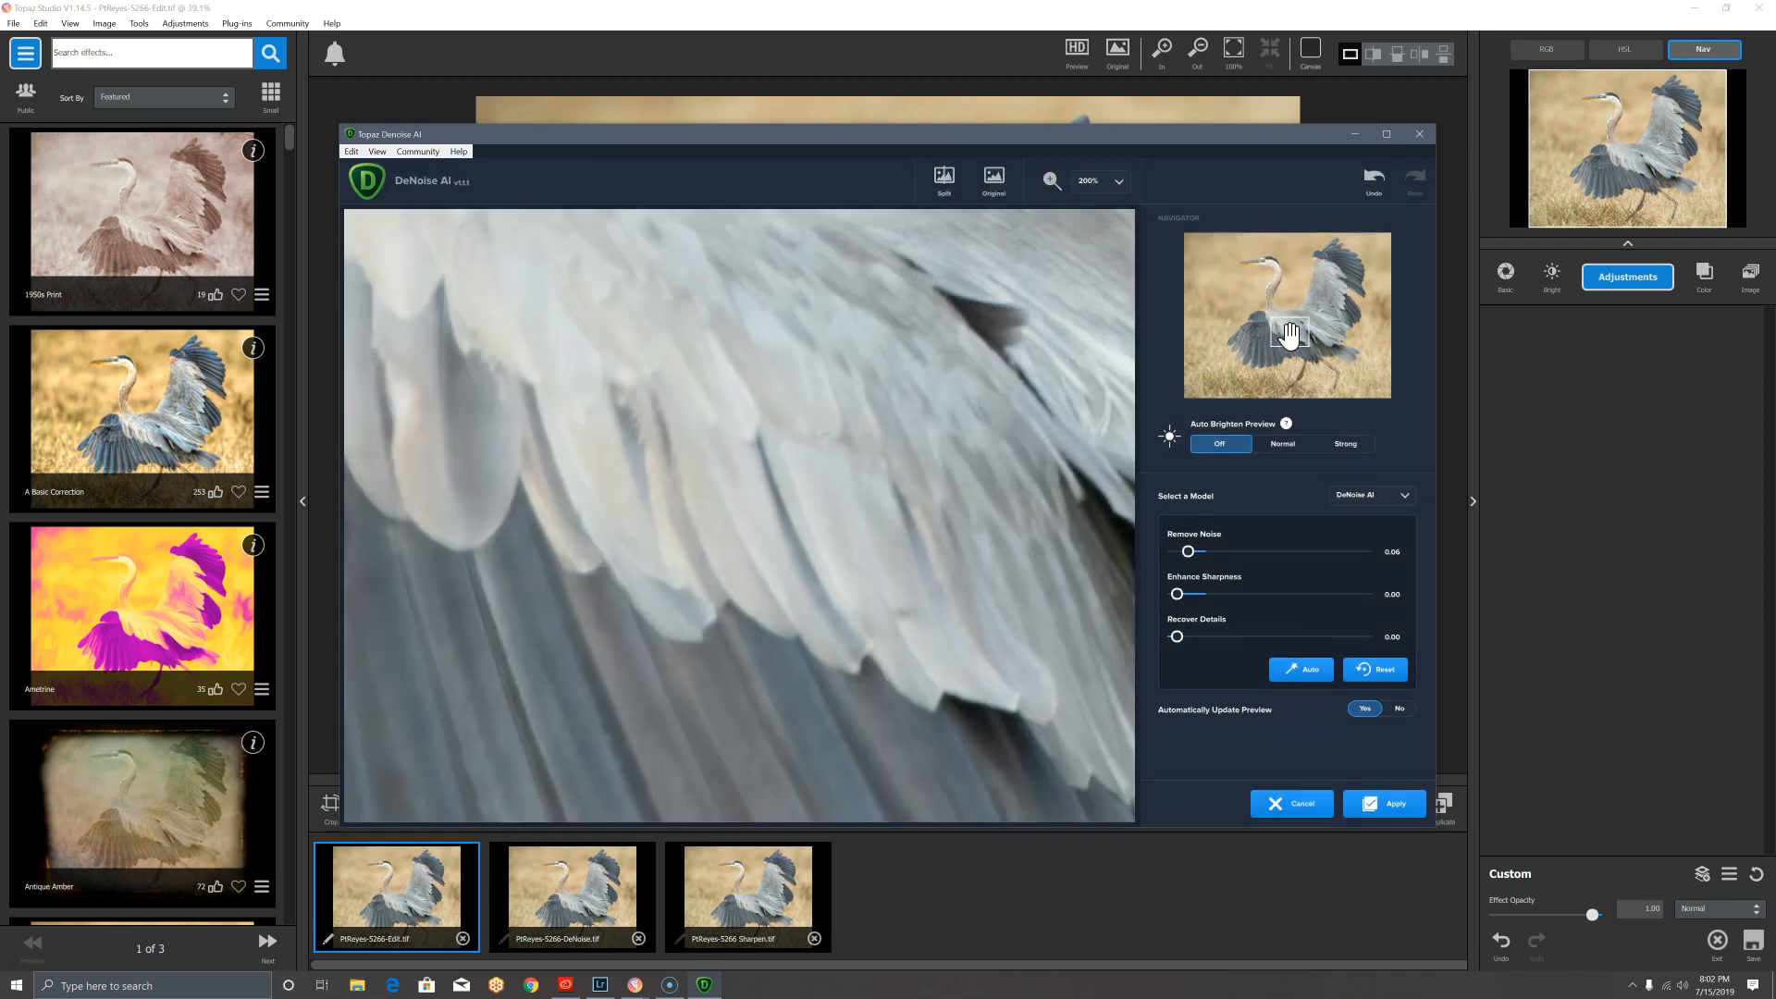
{"action": "left_click_drag", "start_coordinate": [1290, 335], "coordinate": [1263, 268]}
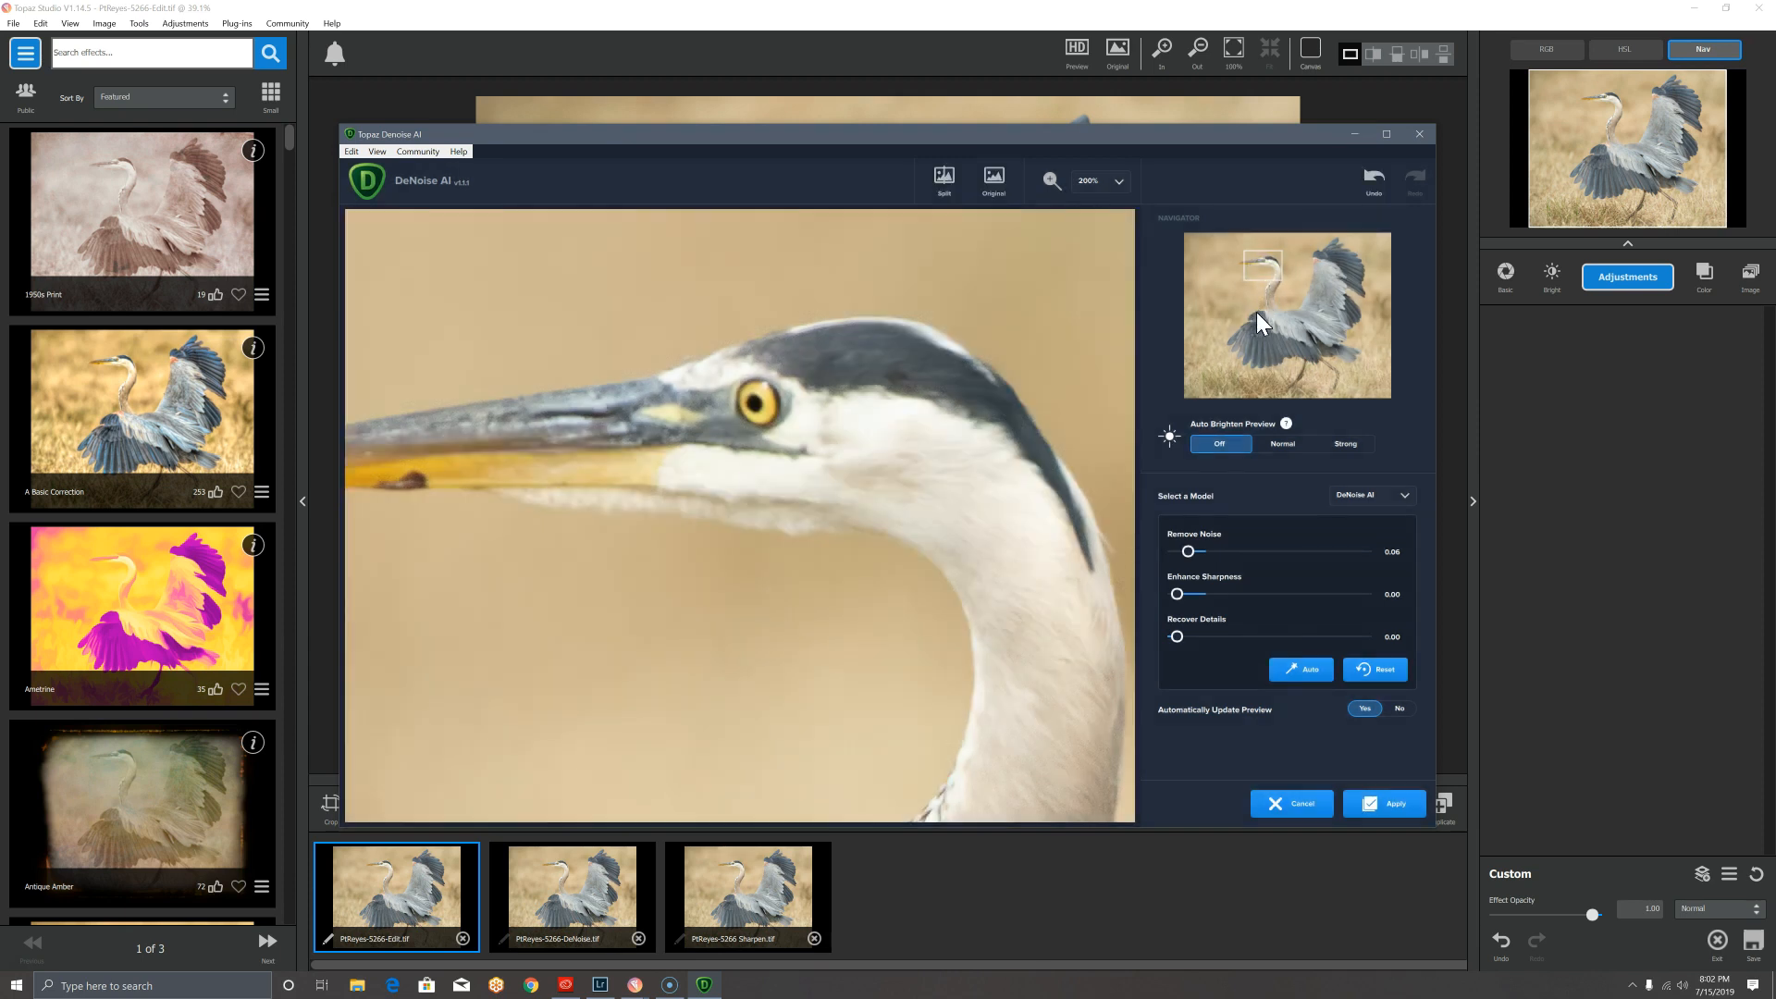
{"action": "left_click_drag", "start_coordinate": [1259, 279], "coordinate": [1262, 282]}
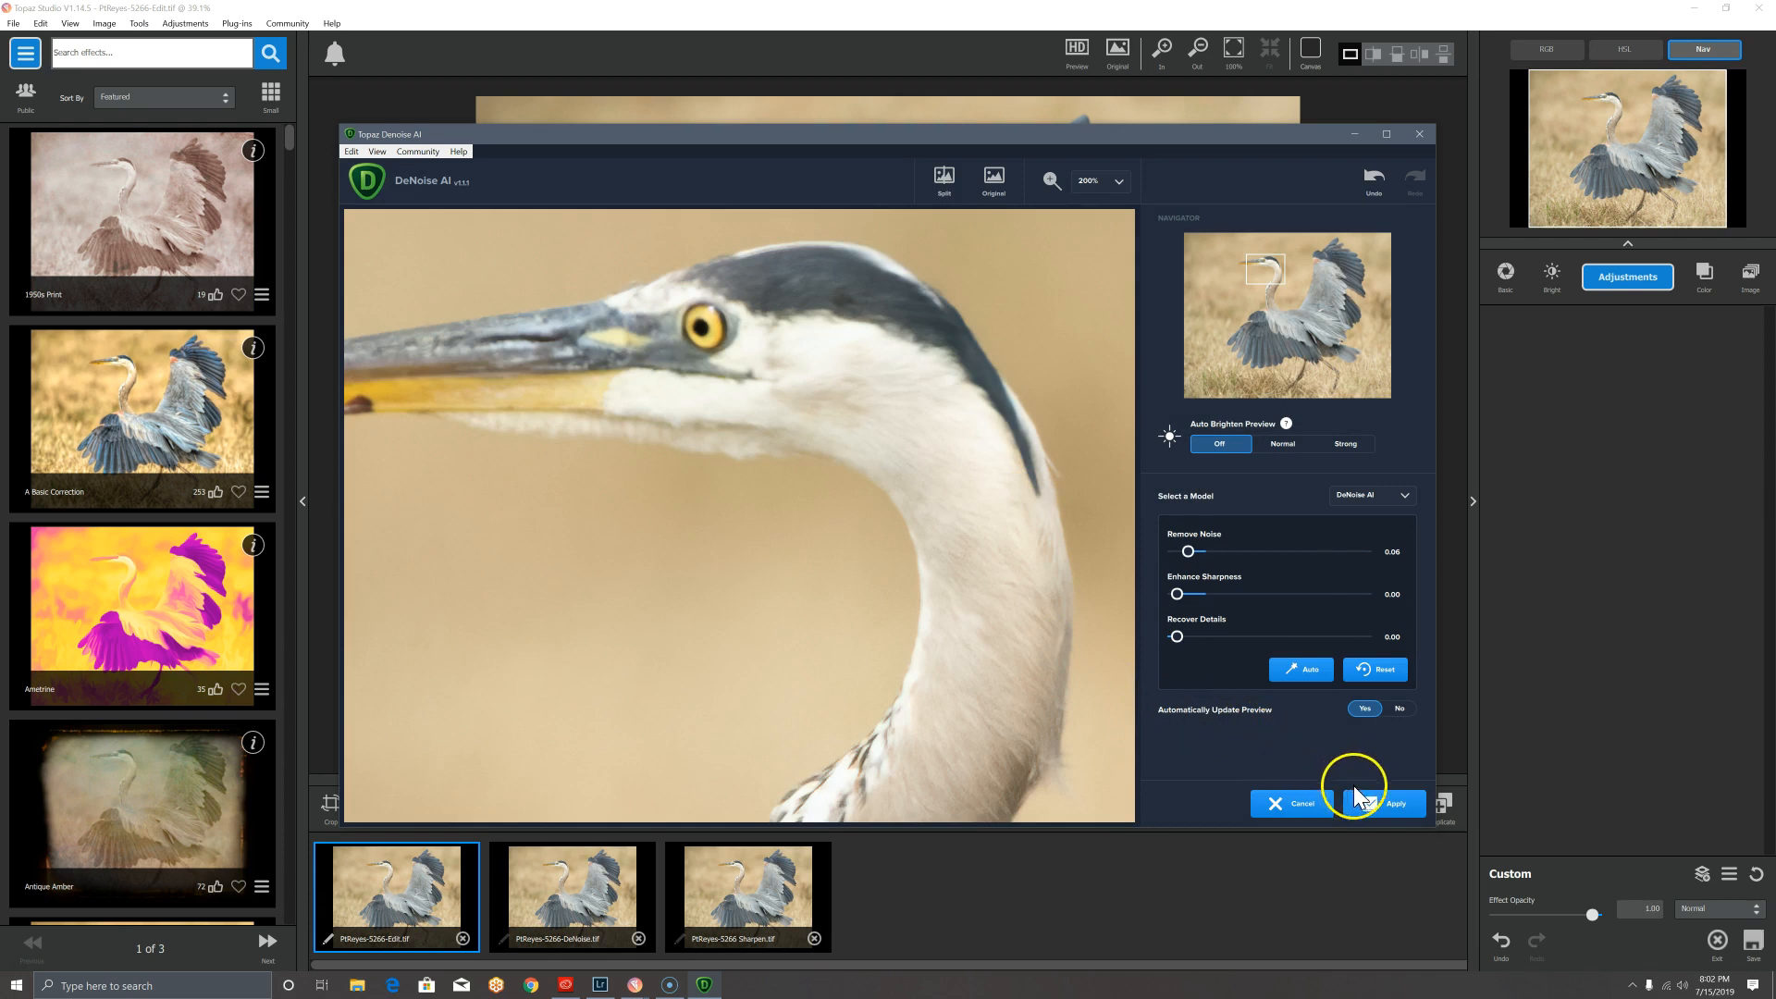
Step: Set Remove Noise to 0.05 and close DeNoise AI without applying the settings
{"action": "left_click", "coordinate": [1189, 552]}
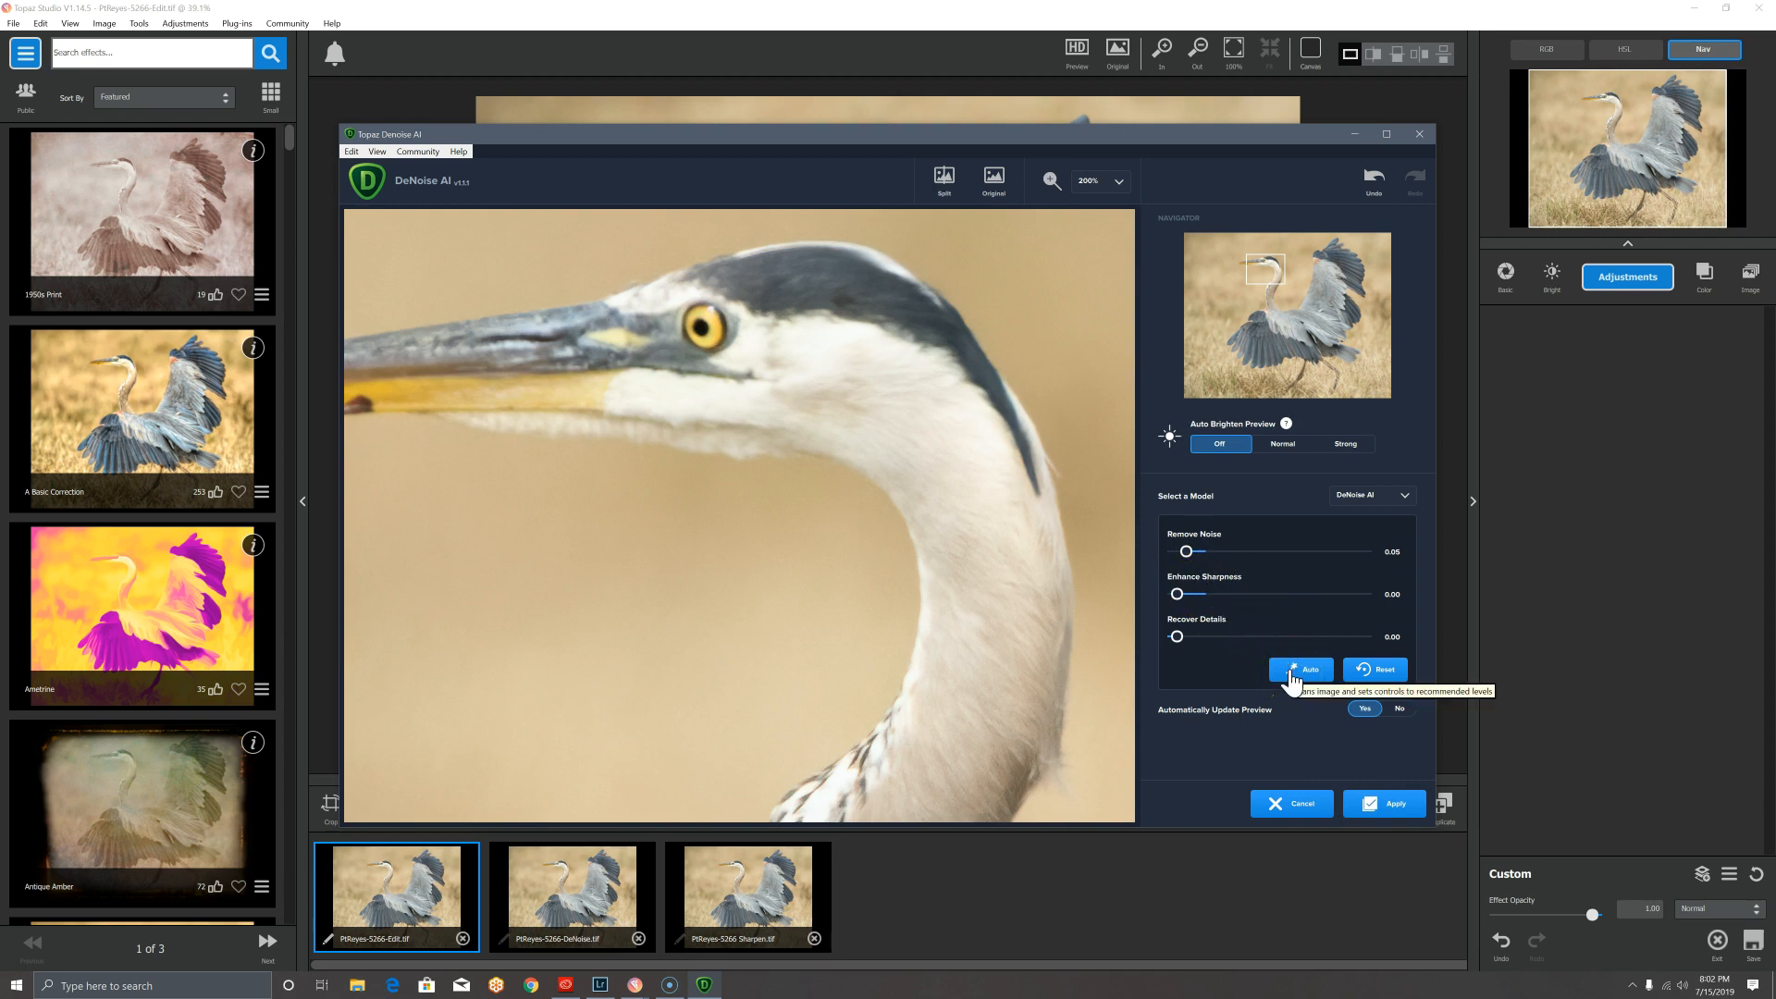
{"action": "left_click", "coordinate": [1386, 671]}
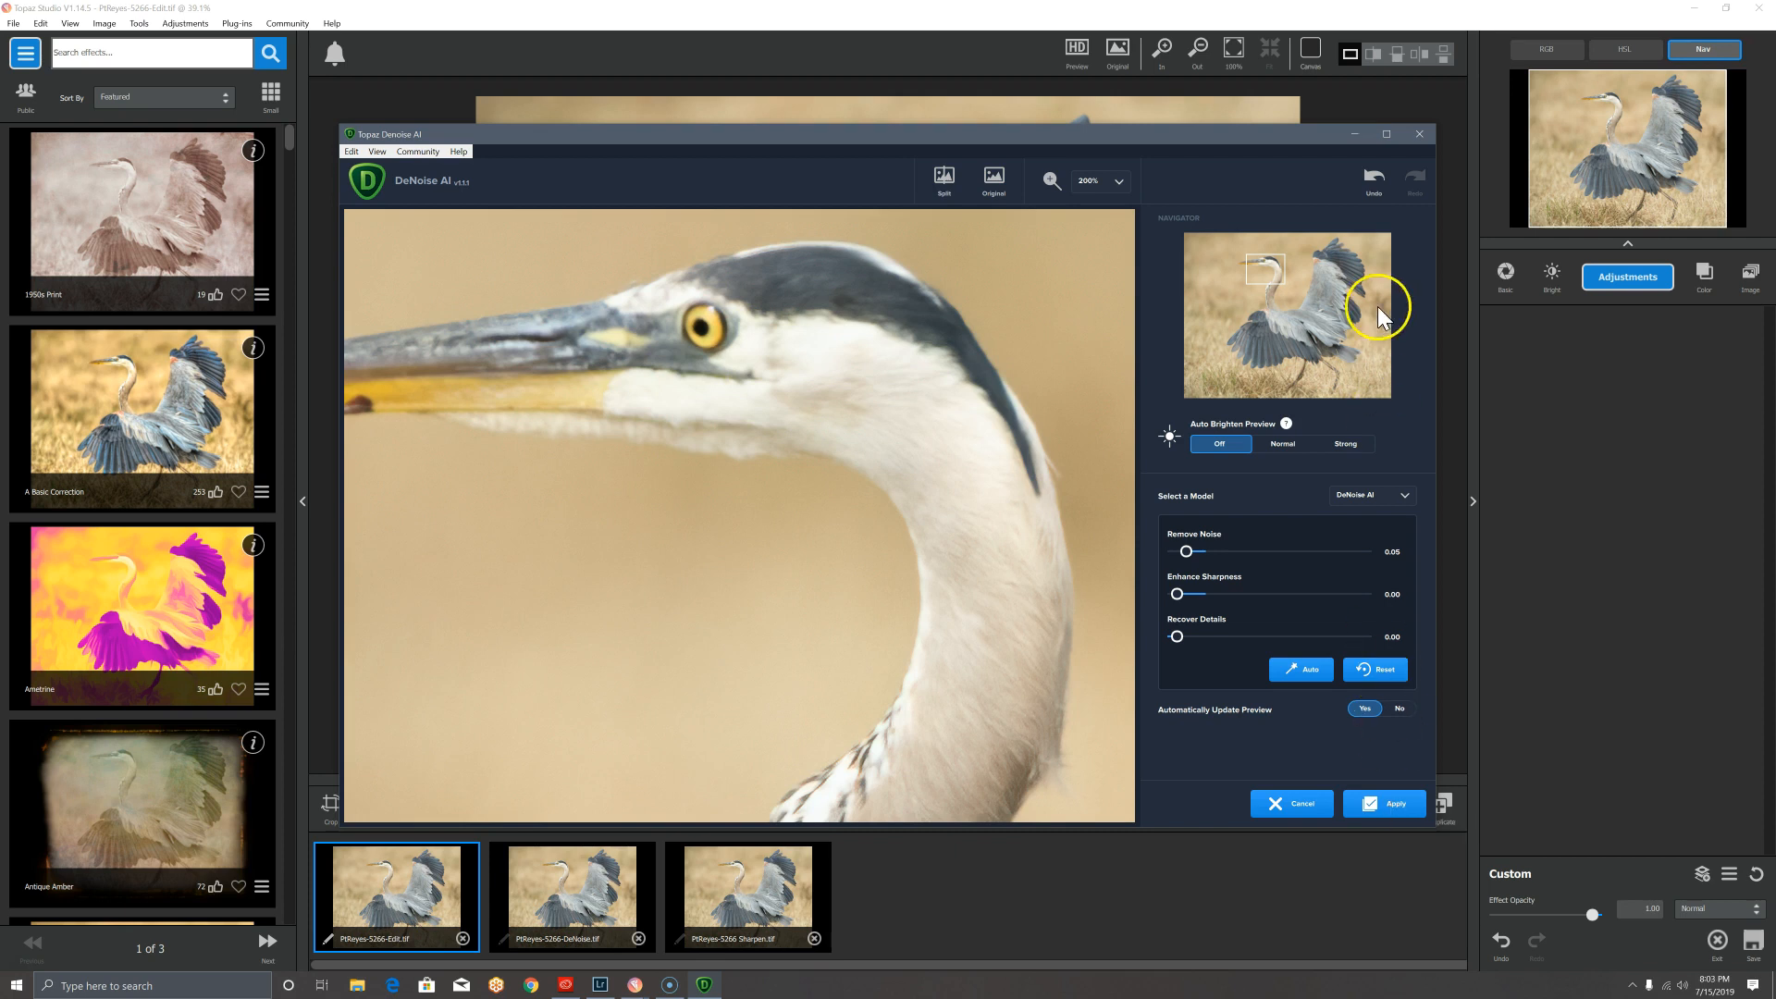
{"action": "left_click", "coordinate": [1419, 134]}
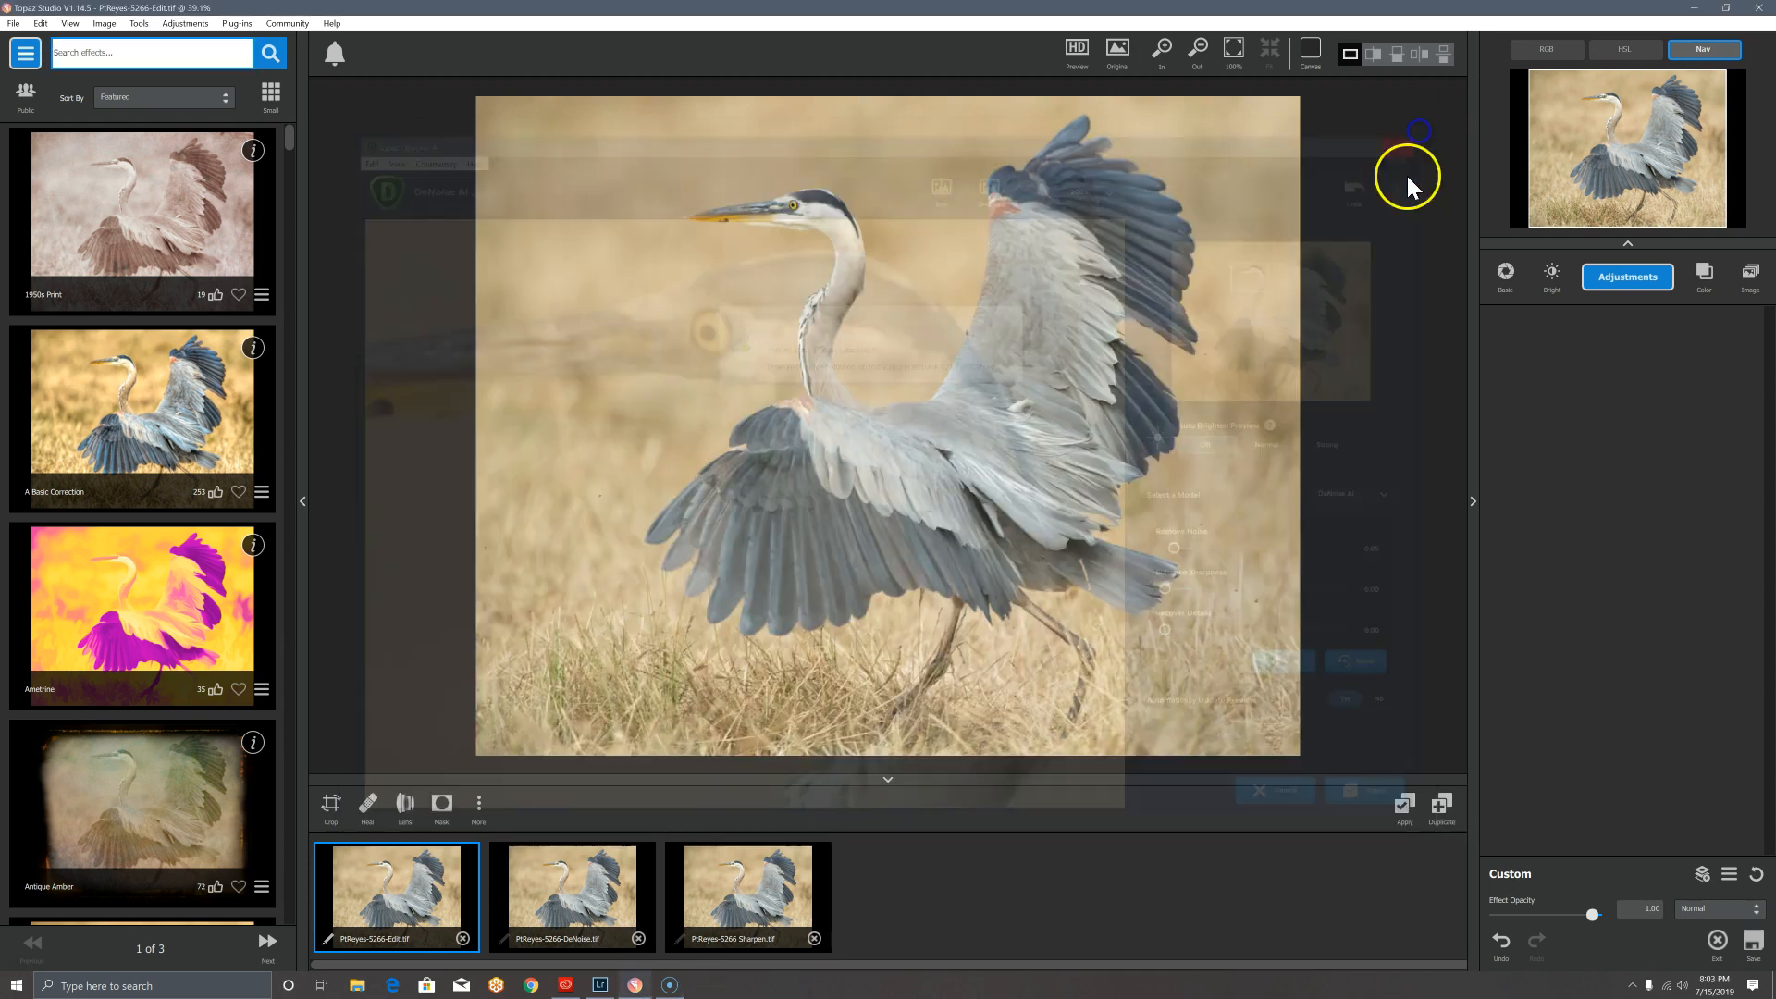
Step: Select the PtReyes-5266-DeNoise.tif image, and open its name for editing without changing it
{"action": "left_click", "coordinate": [599, 902]}
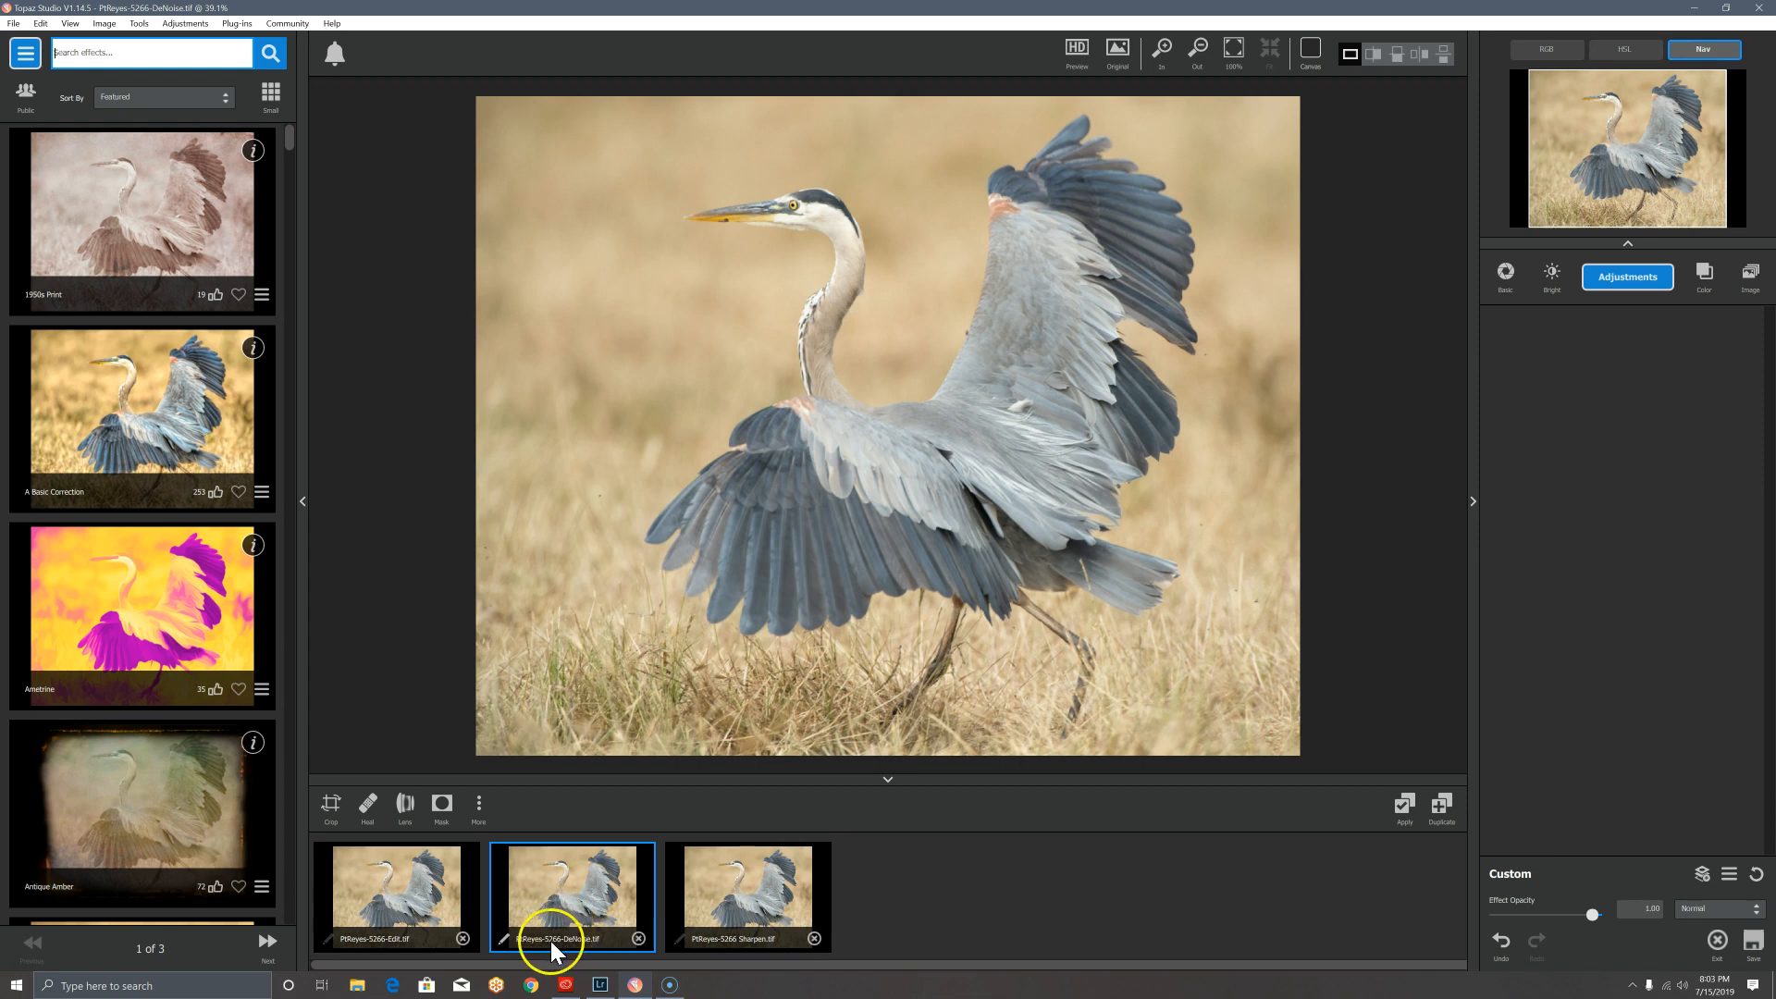
{"action": "left_click", "coordinate": [502, 940]}
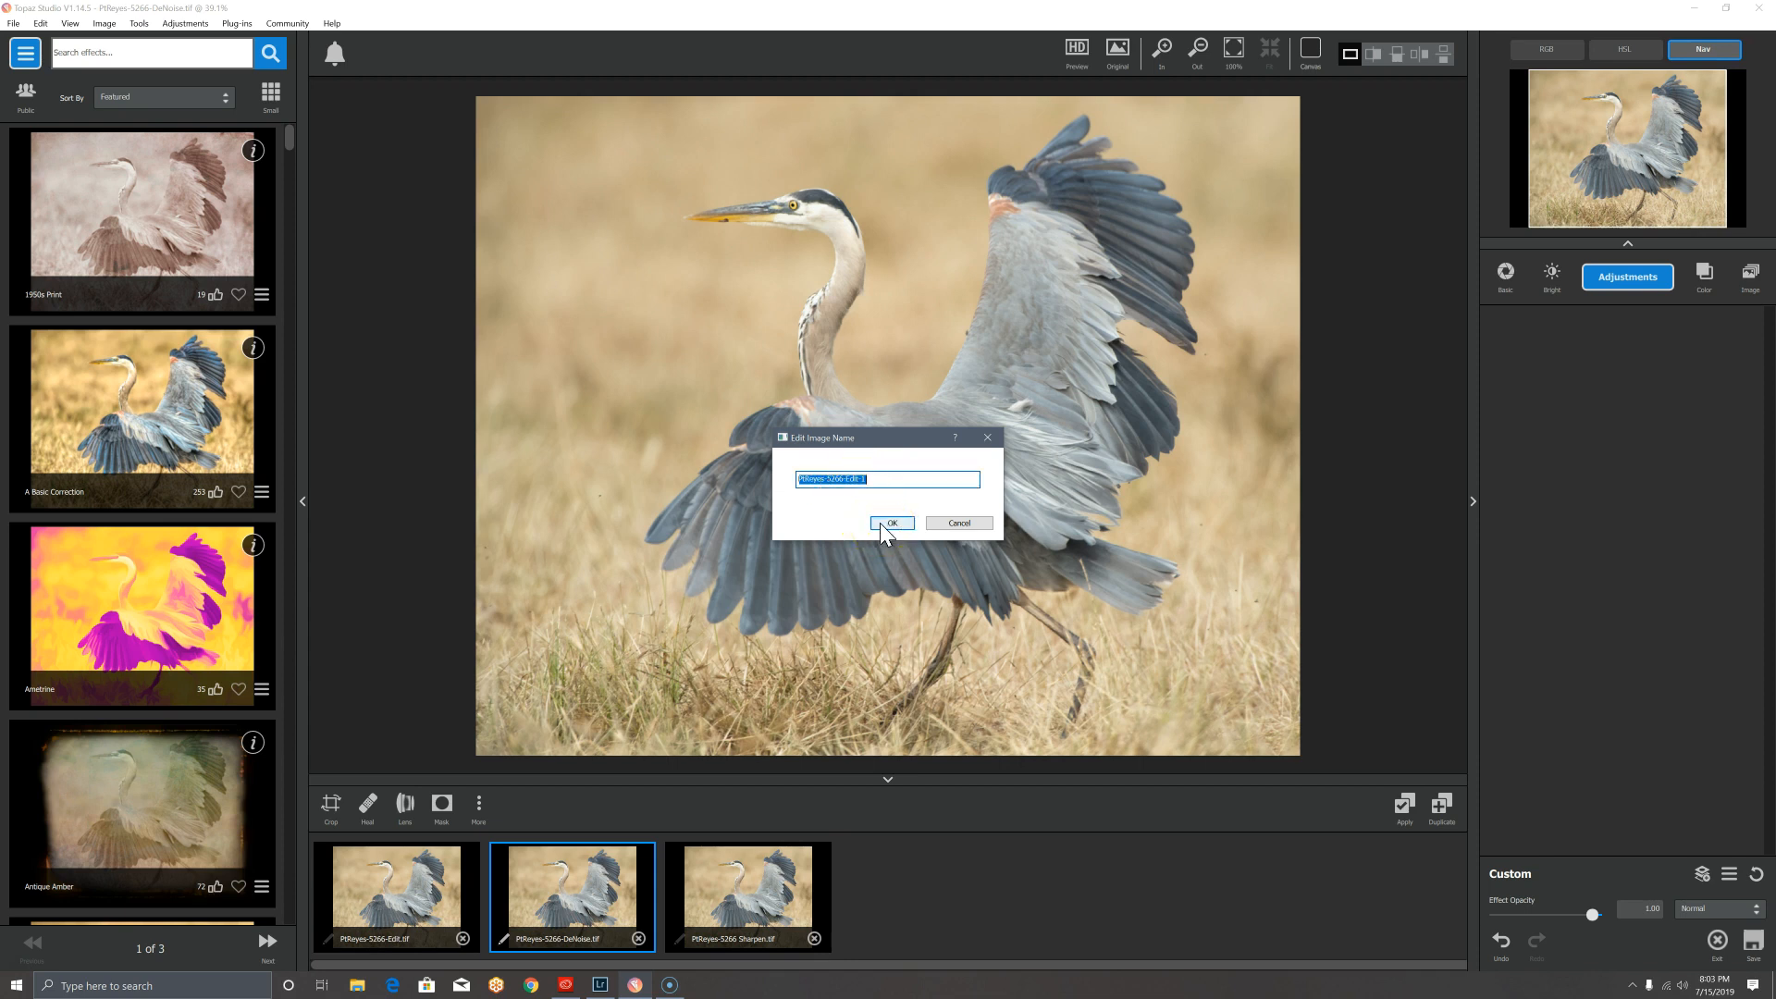
{"action": "left_click", "coordinate": [949, 526]}
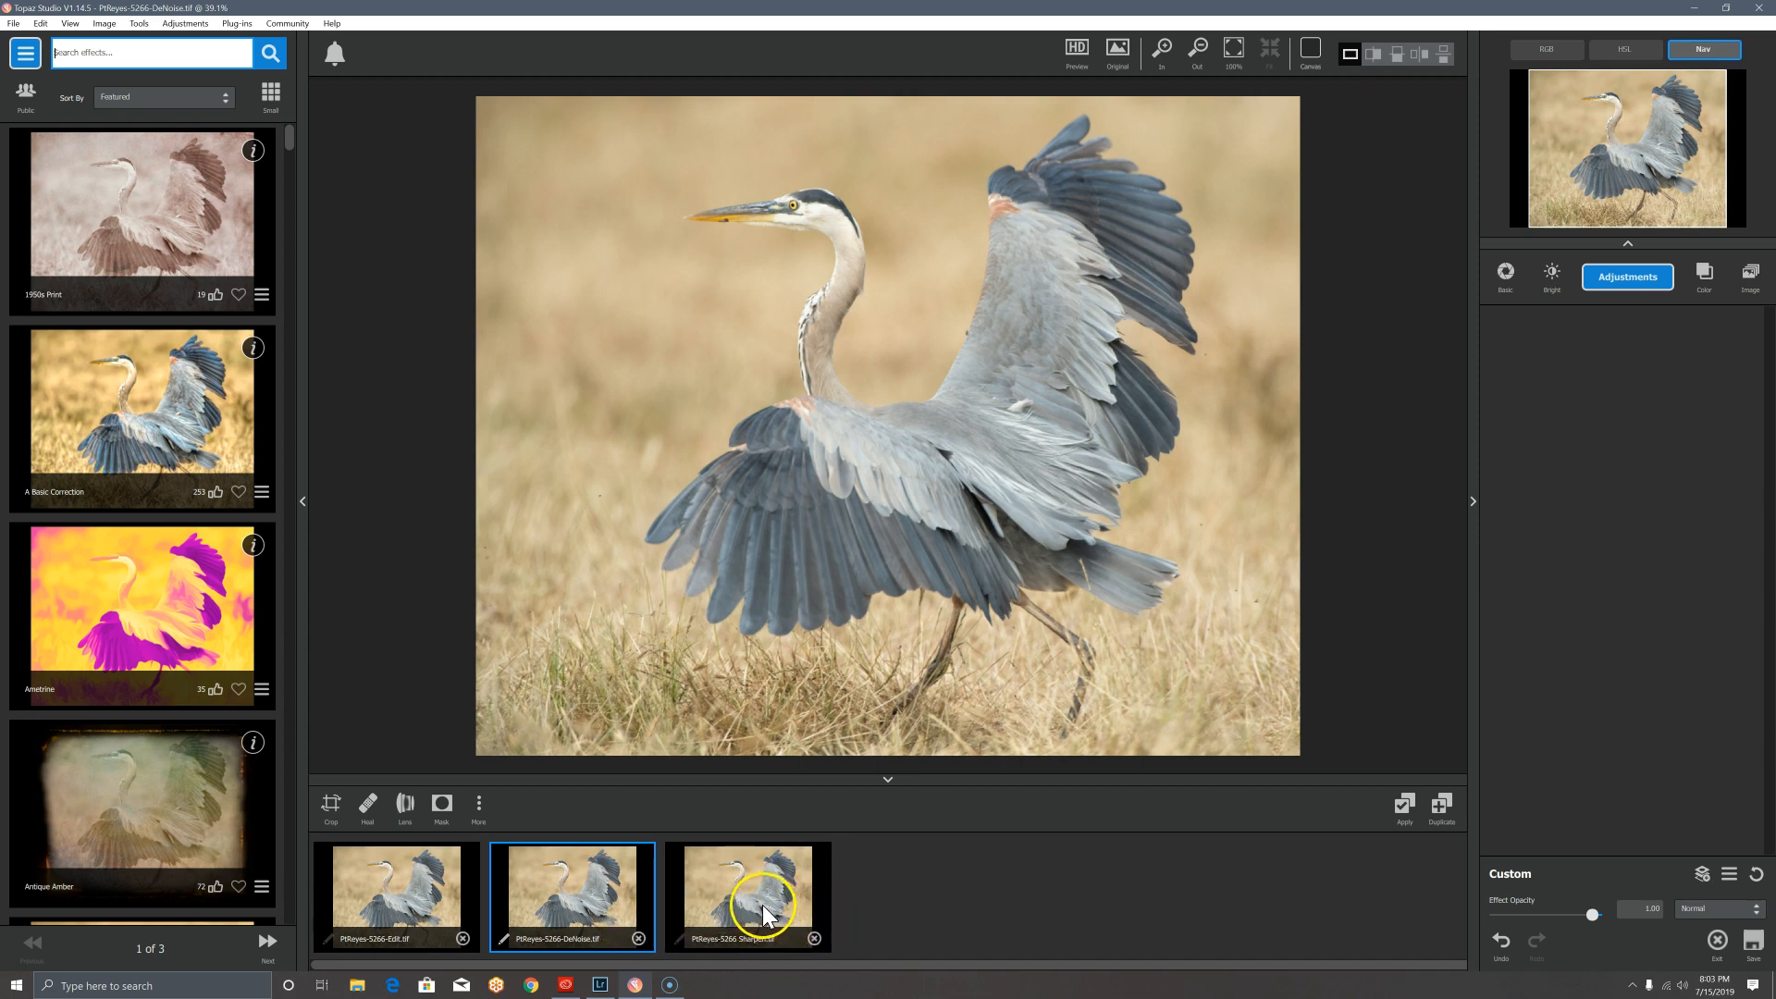
Step: Open the denoised image in Topaz Sharpen AI and set Suppress Noise to 0.00 with the Stabilize processing mode
{"action": "left_click", "coordinate": [237, 23]}
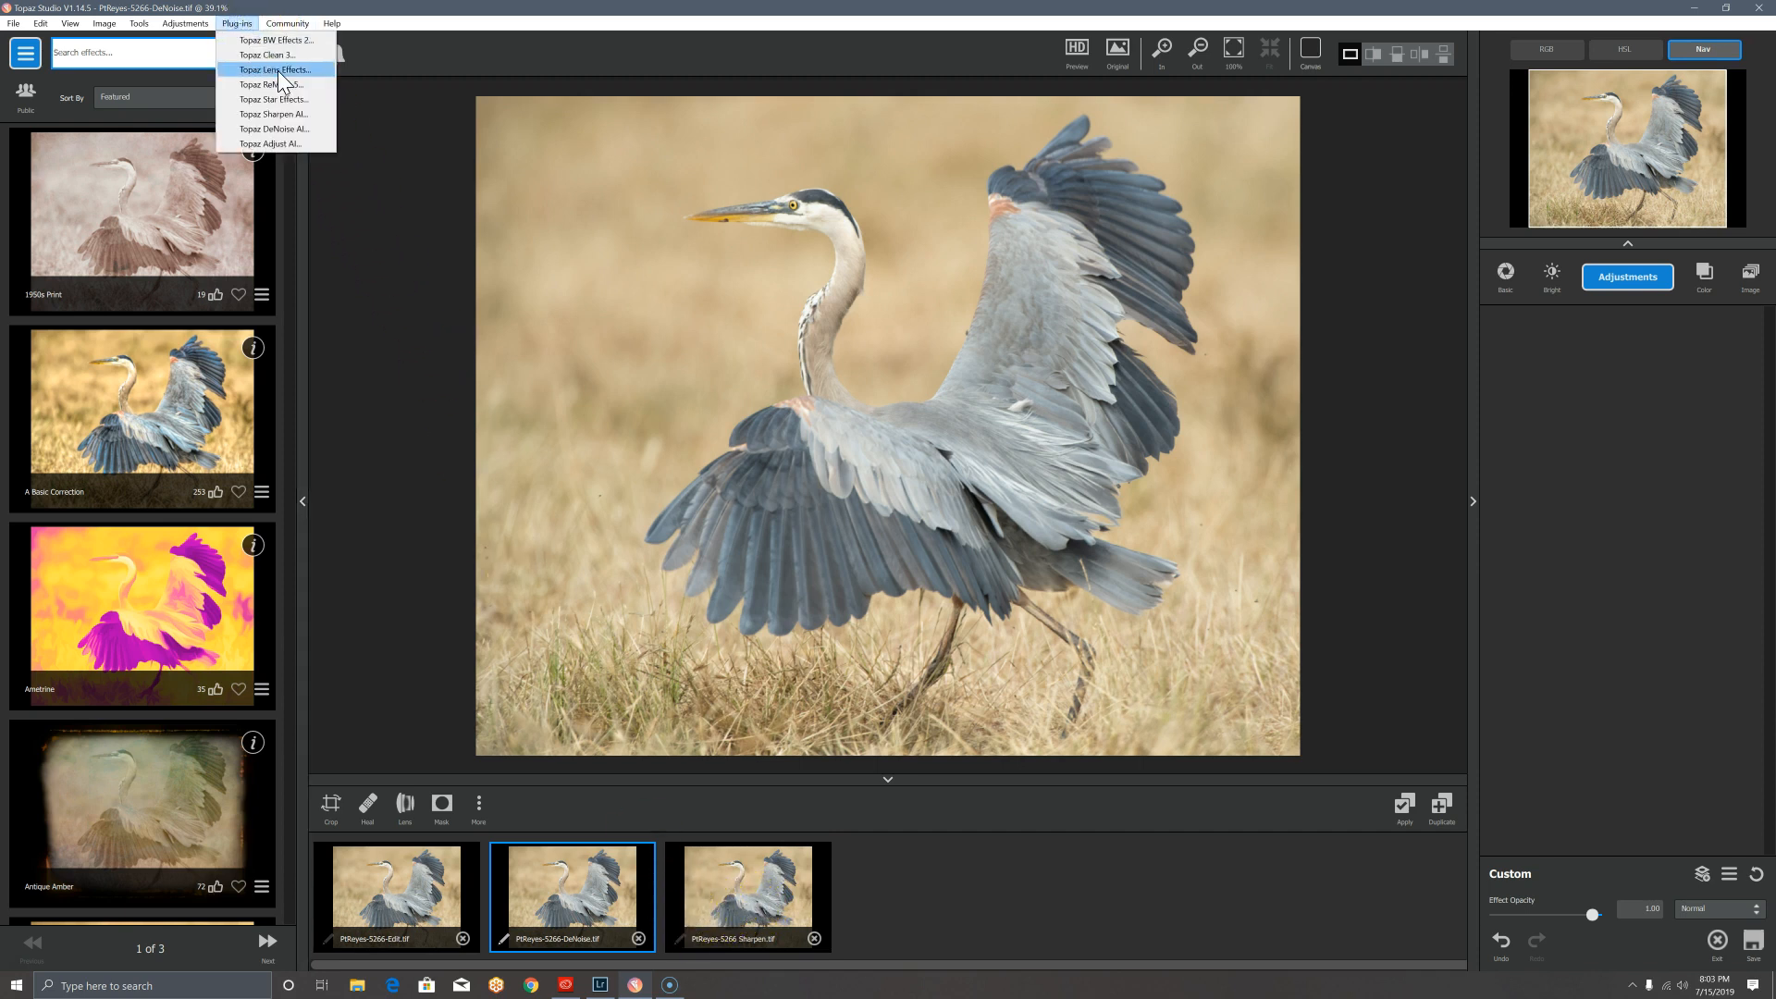
{"action": "left_click", "coordinate": [289, 117]}
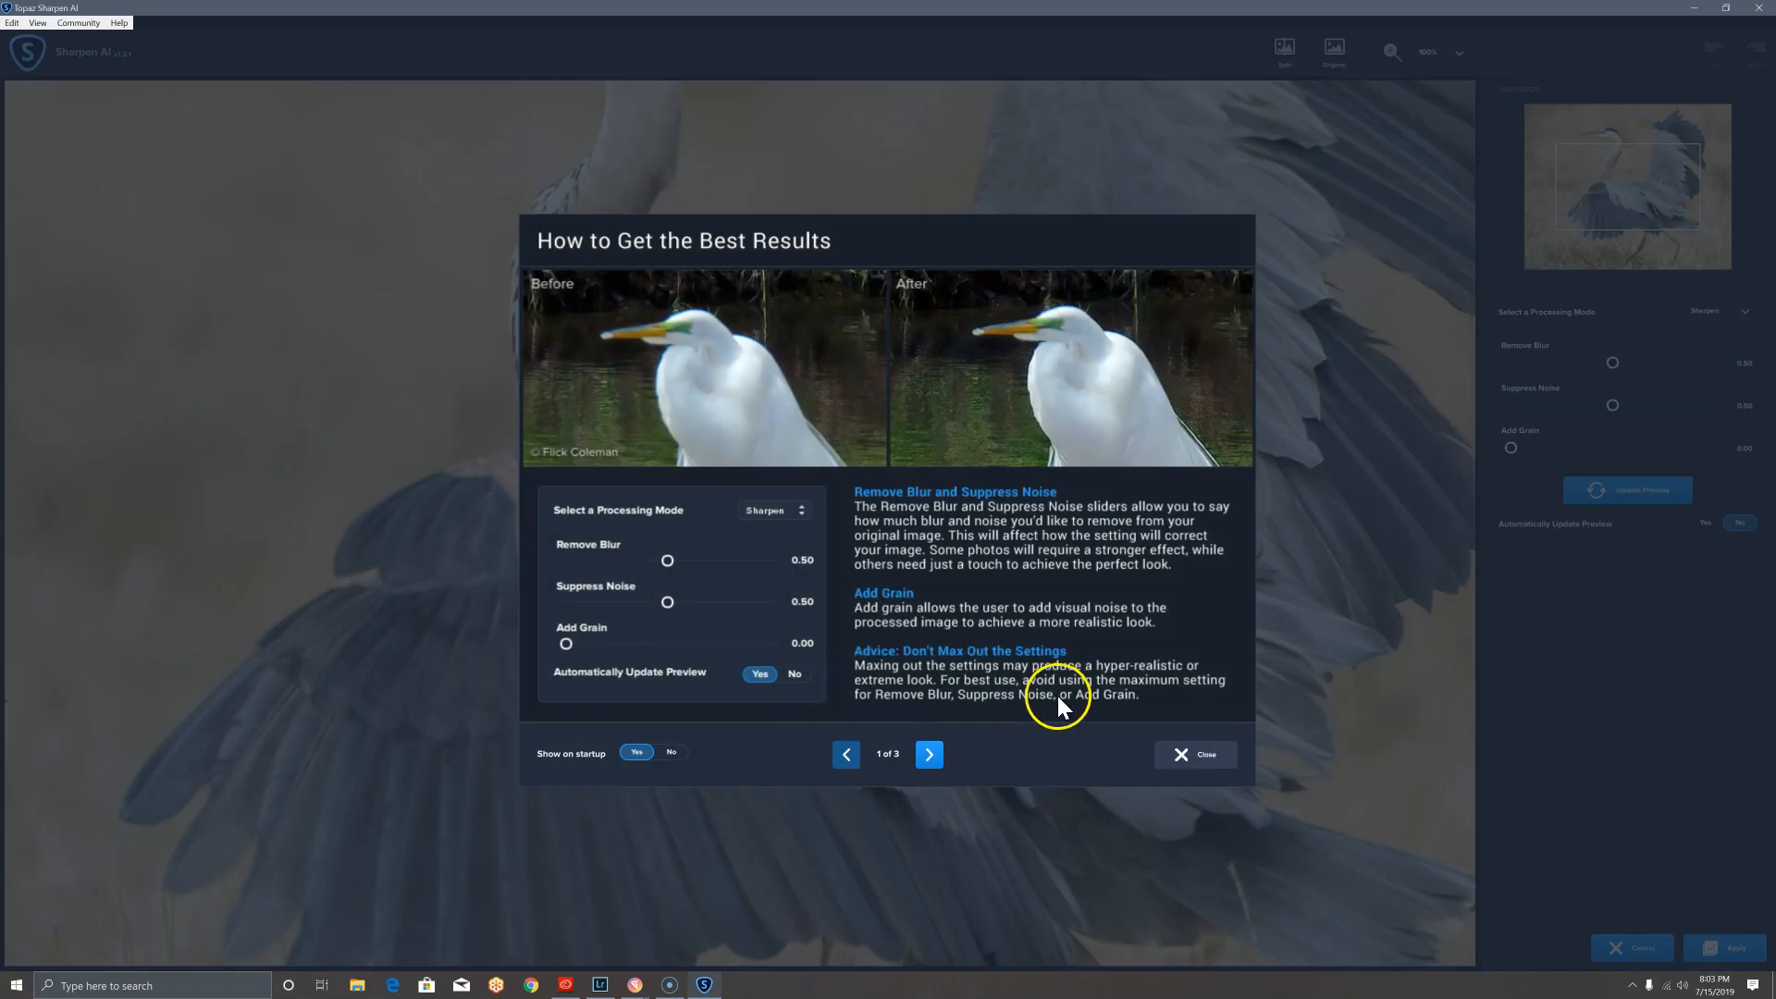
{"action": "left_click", "coordinate": [1186, 756]}
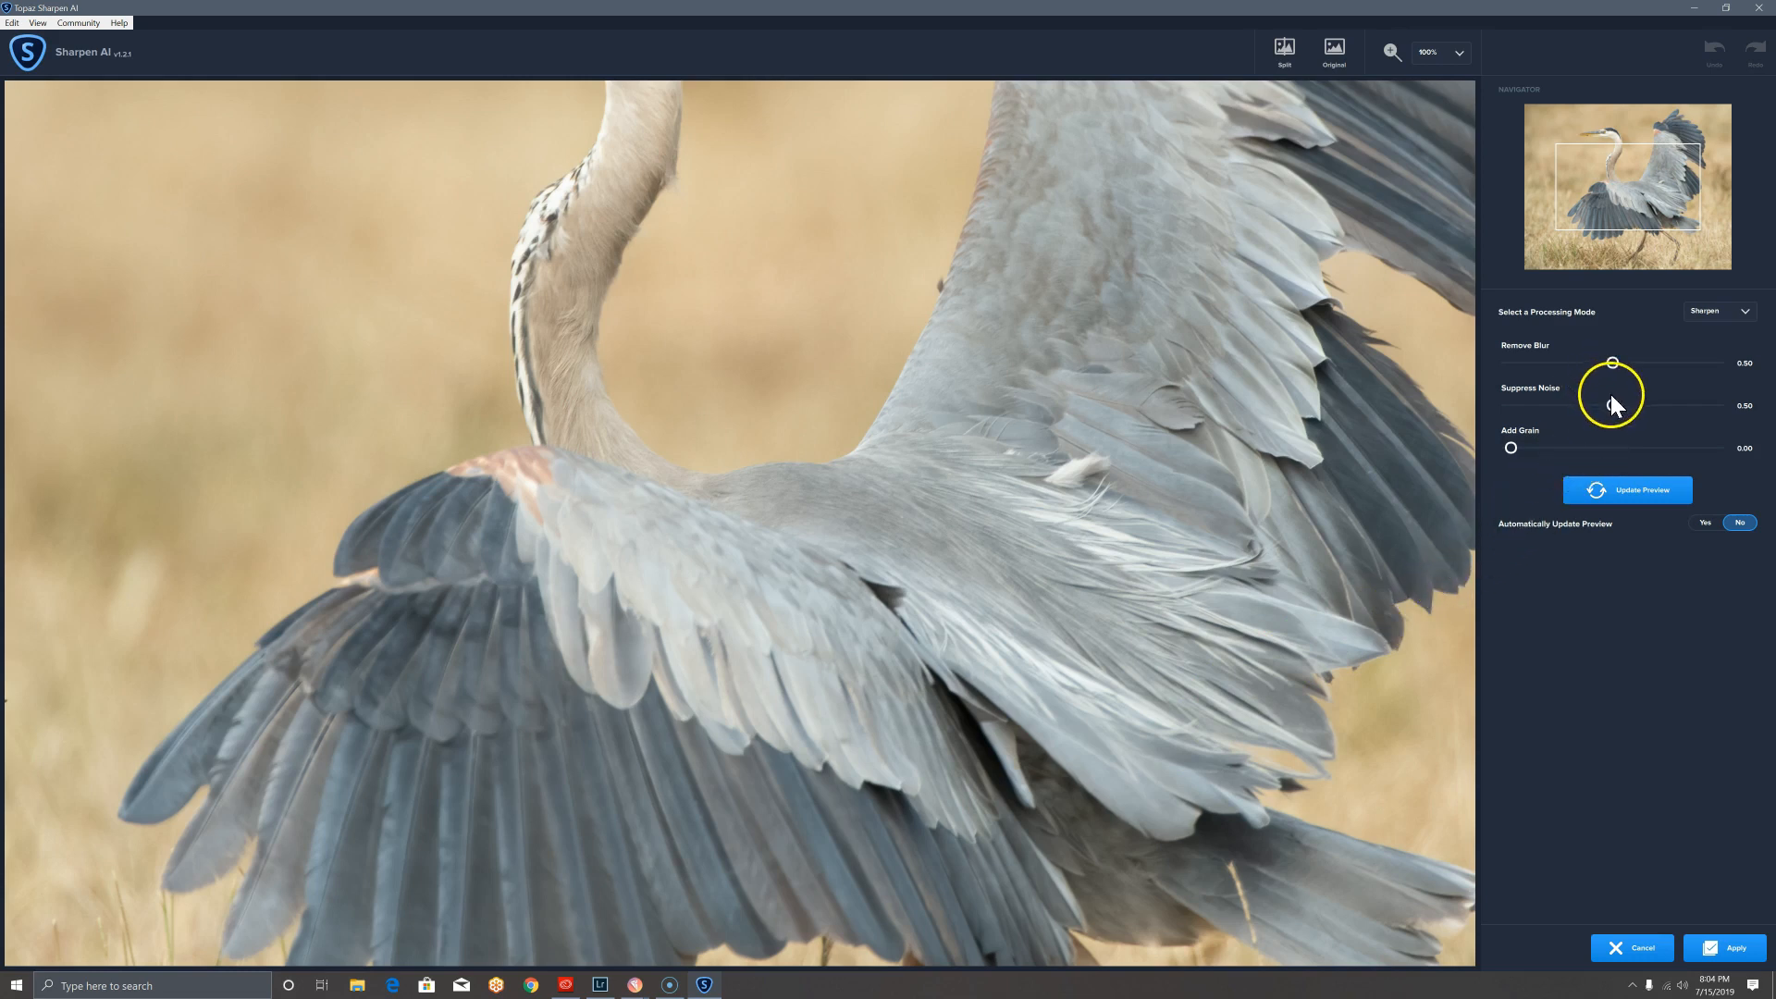
{"action": "left_click_drag", "start_coordinate": [1612, 403], "coordinate": [1506, 402]}
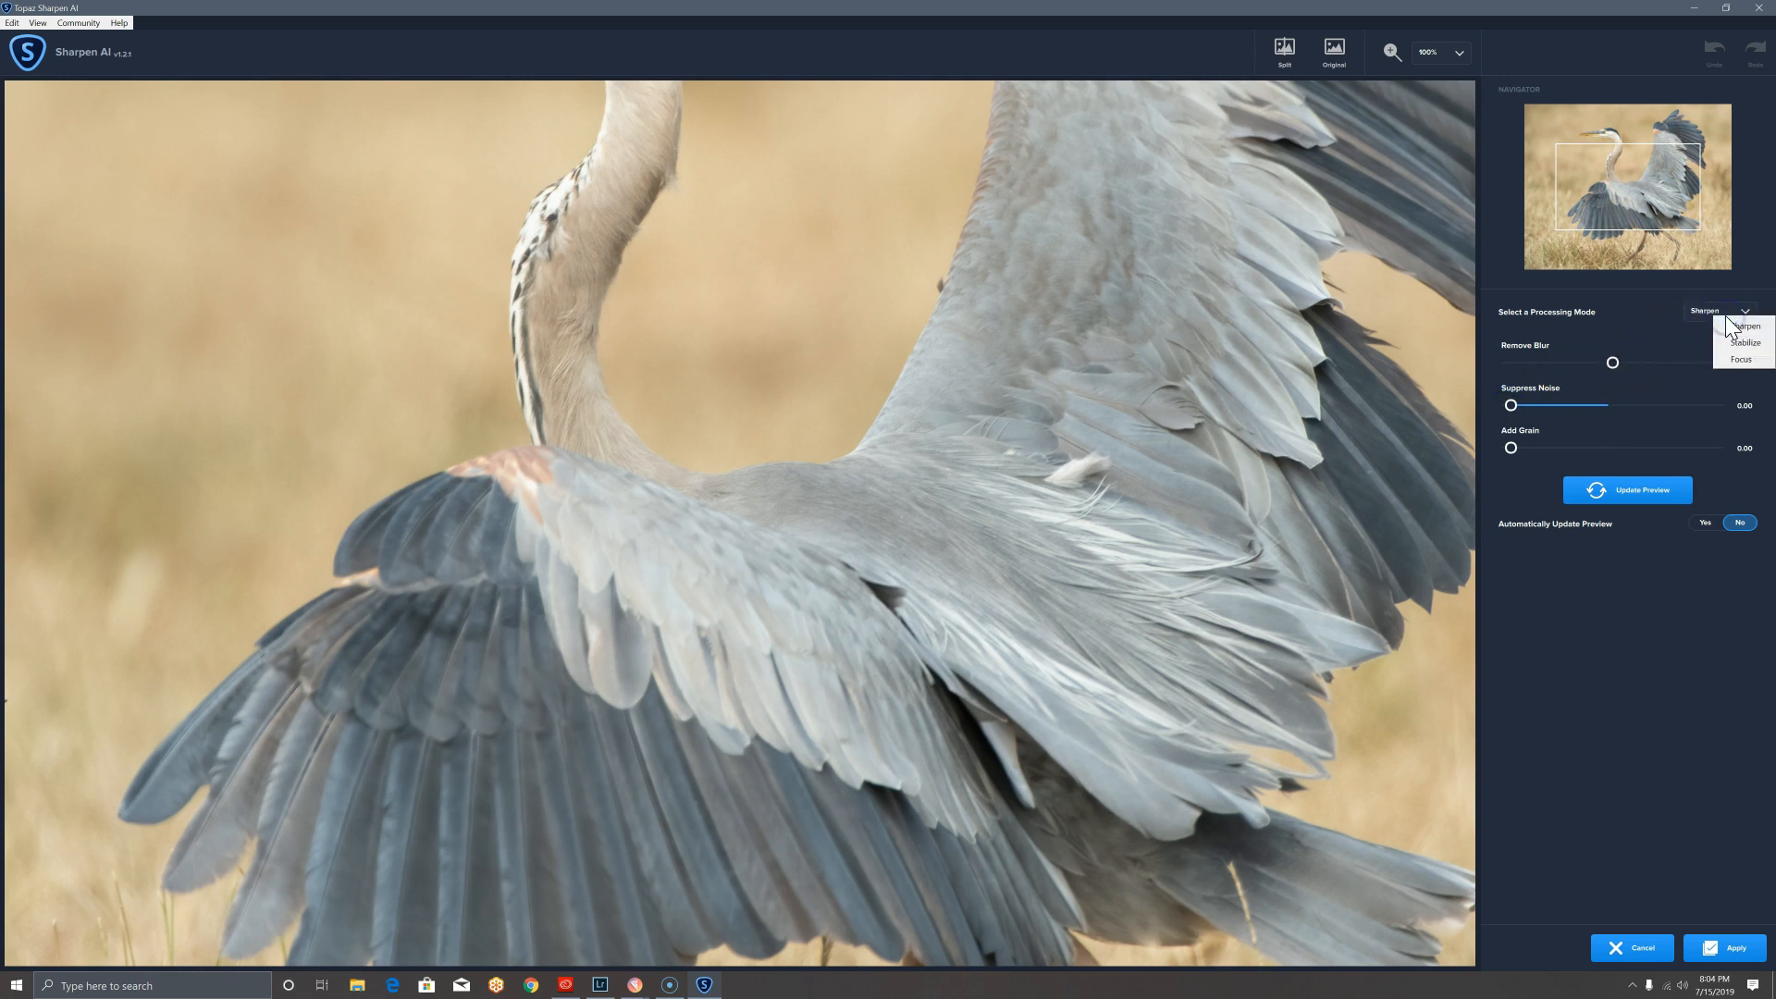
{"action": "left_click", "coordinate": [1740, 342]}
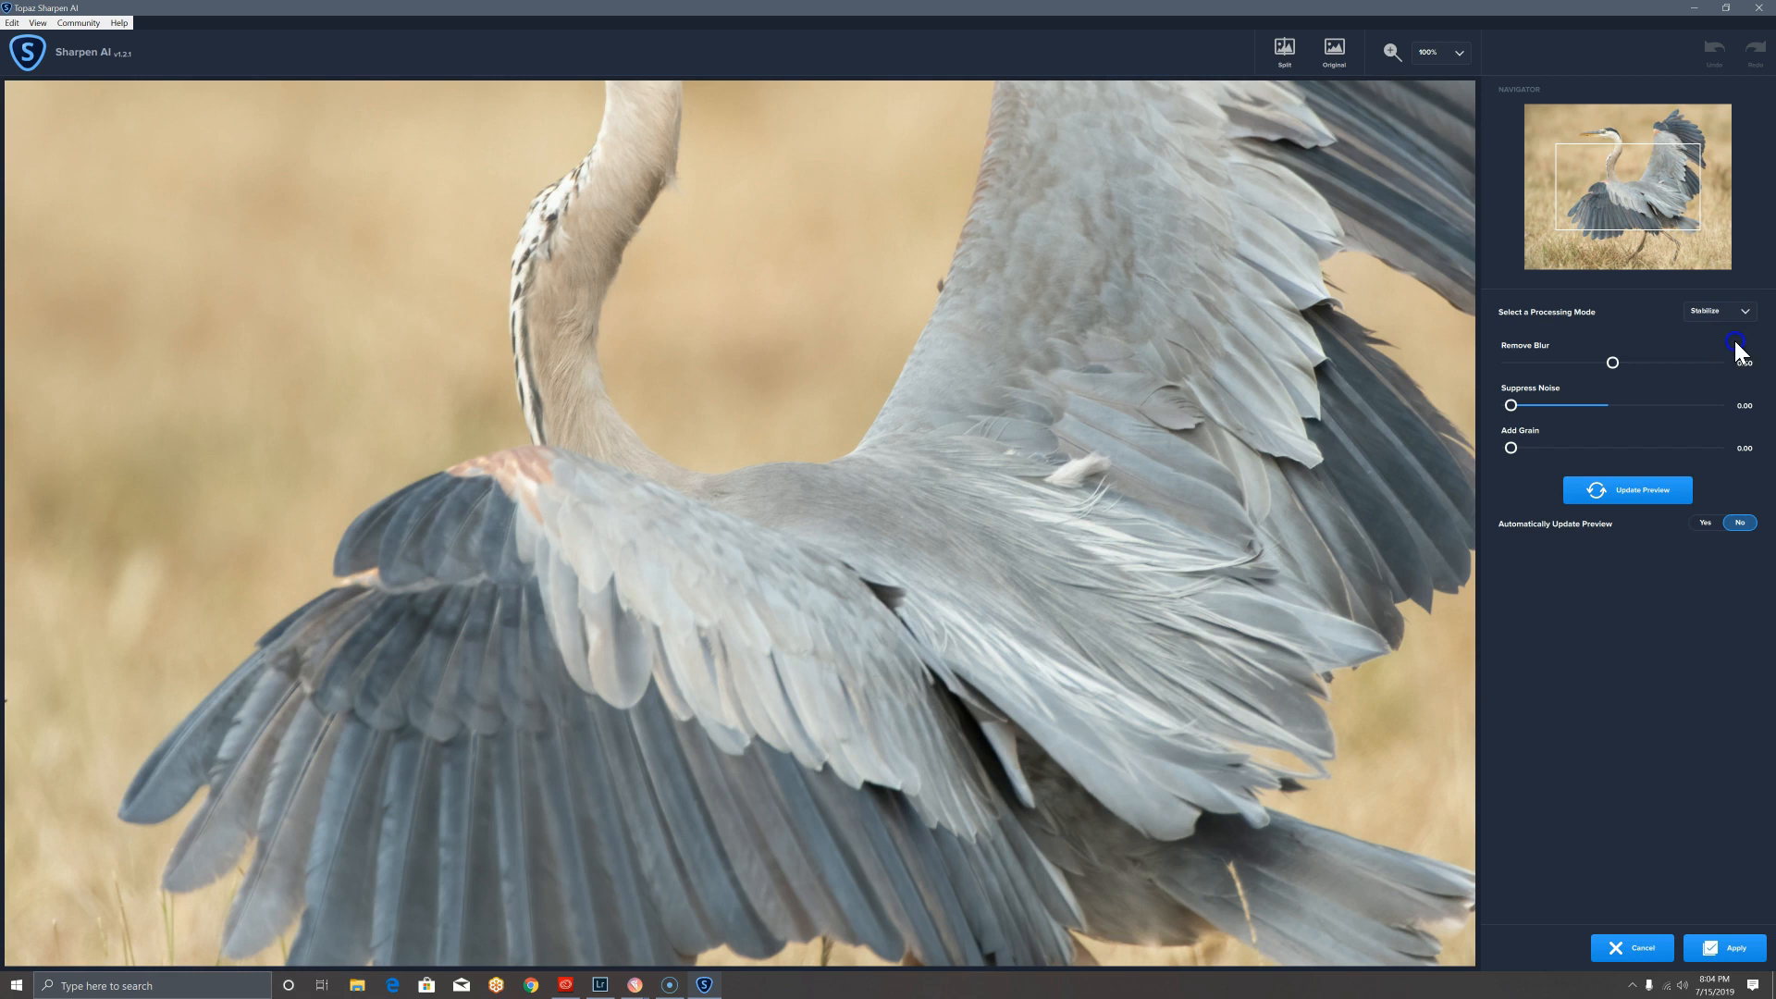
Step: Preview the sharpening on the heron's head with Add Grain at 0.06, and apply it to the image
{"action": "left_click_drag", "start_coordinate": [1660, 208], "coordinate": [1636, 171]}
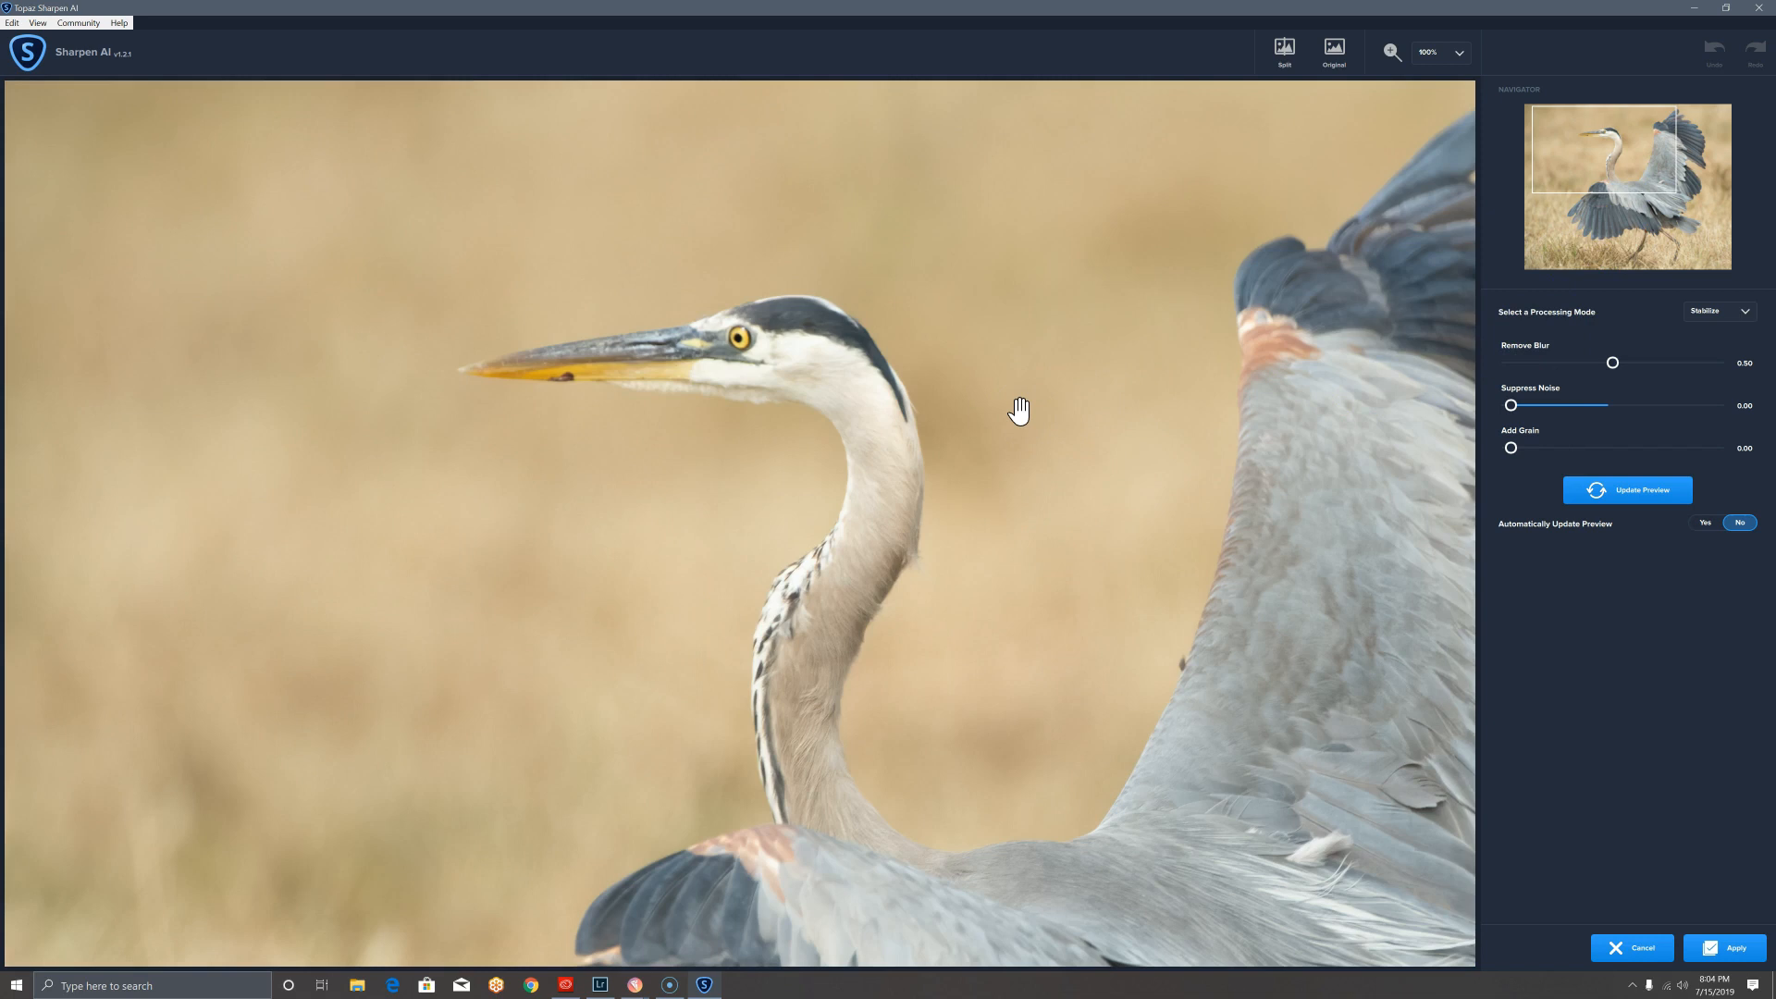
{"action": "left_click", "coordinate": [1607, 505]}
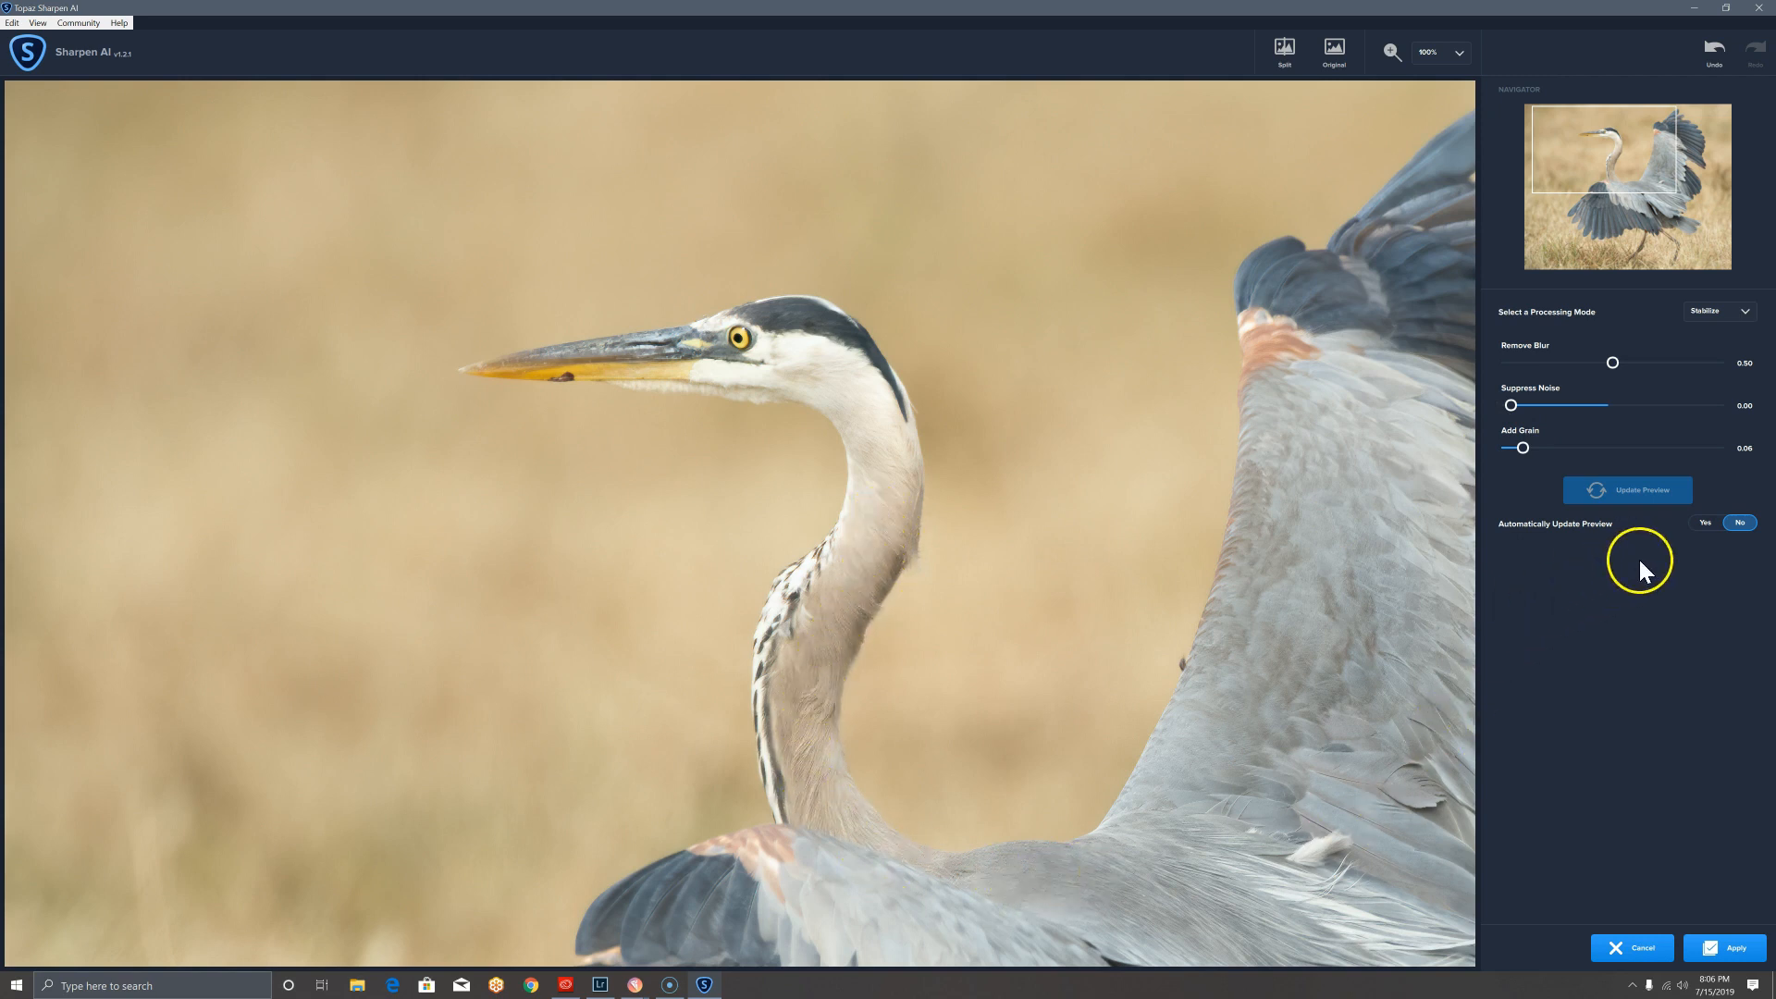
{"action": "left_click", "coordinate": [1709, 953]}
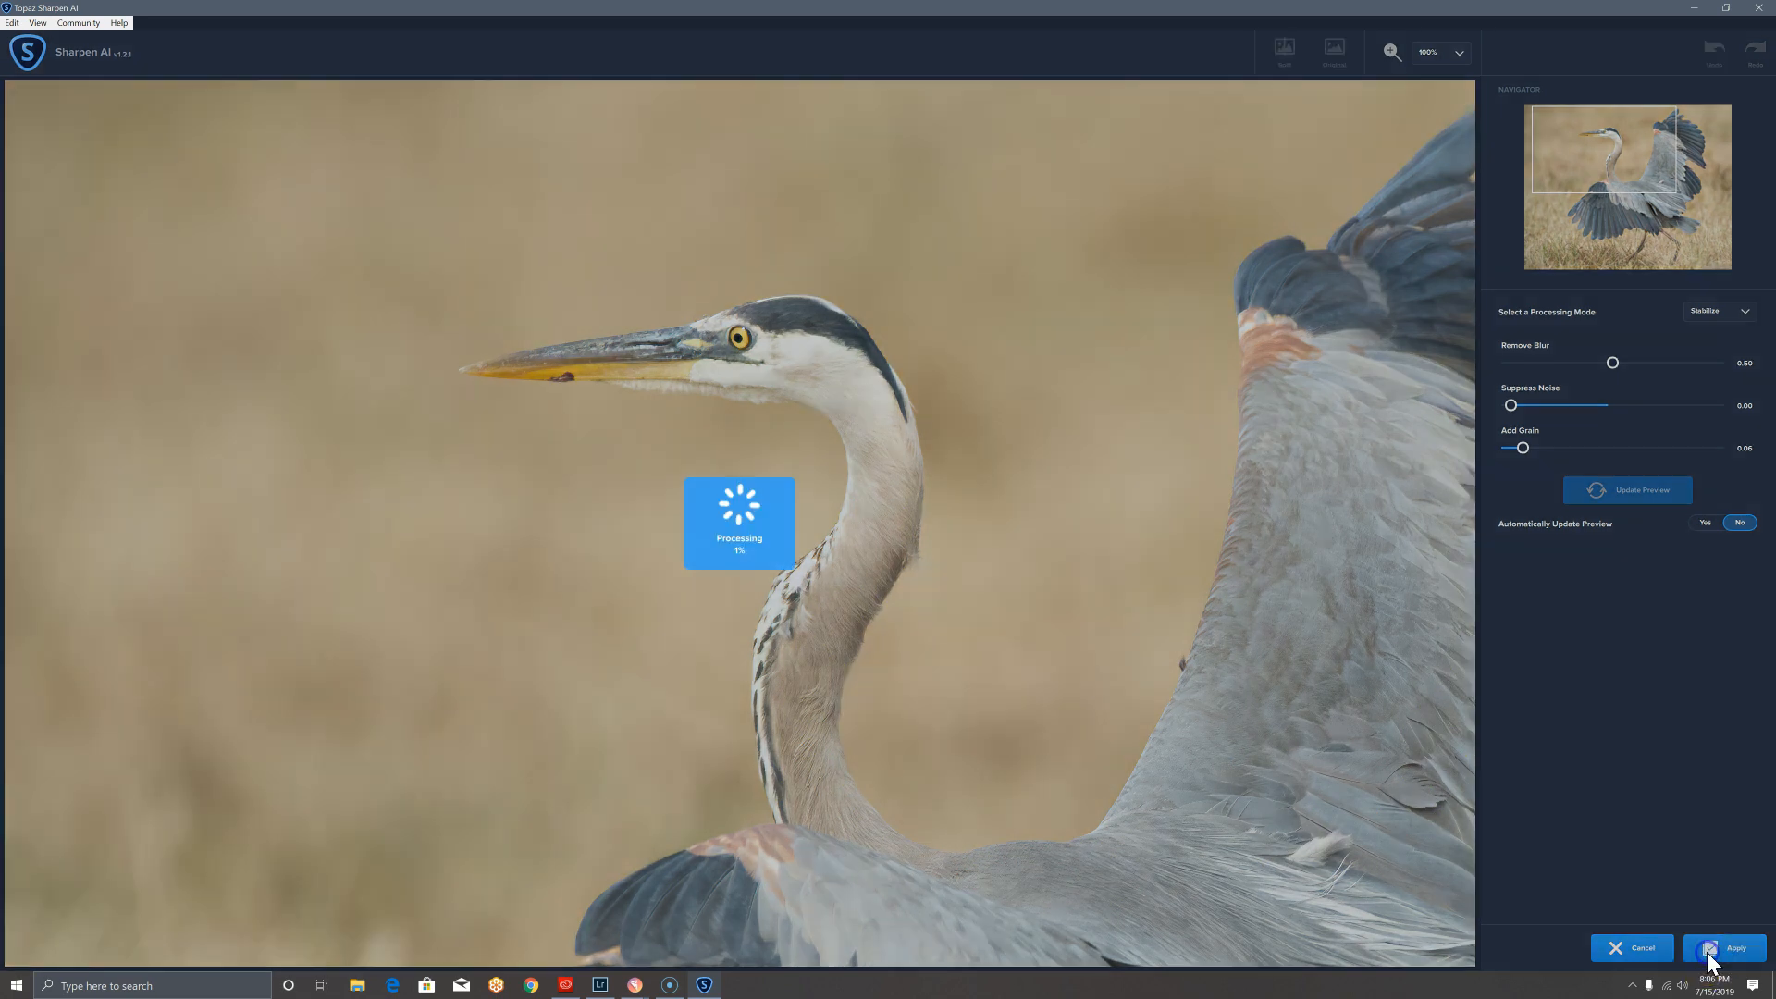
{"action": "left_click", "coordinate": [1642, 947]}
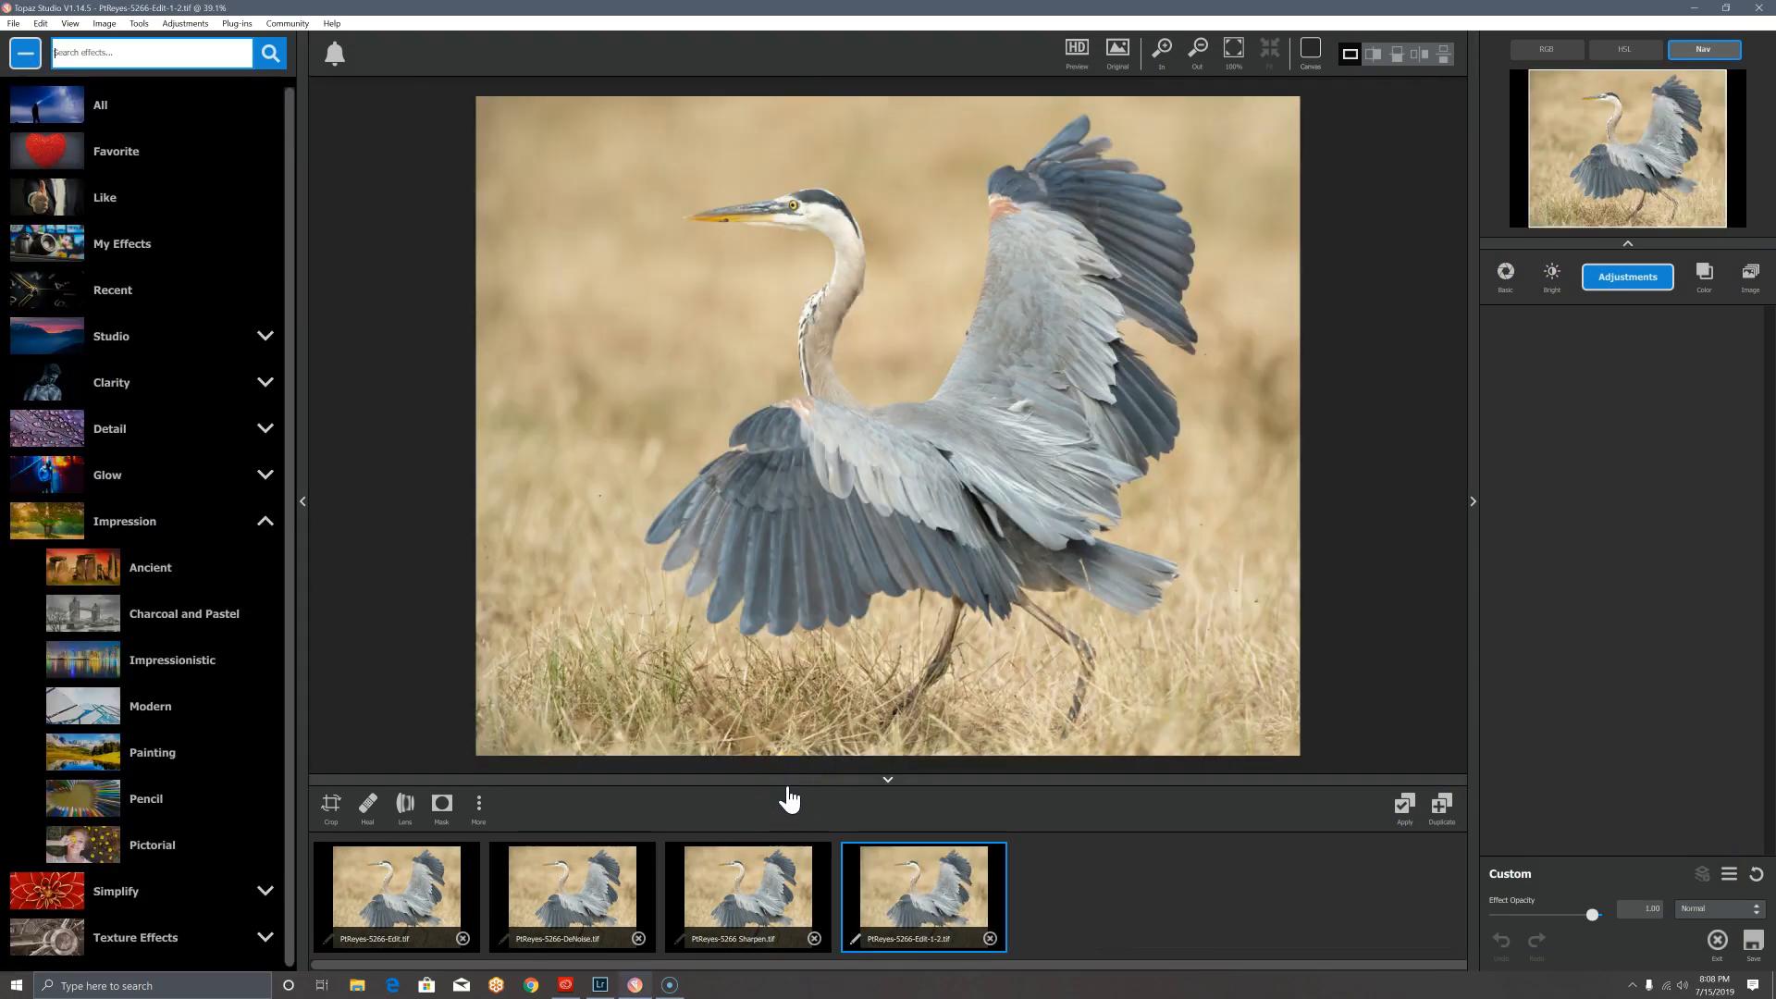
Step: Heal the dark specks in the grass behind the heron's tail at 100% zoom with a reduced Healing Brush size
{"action": "left_click", "coordinate": [794, 773]}
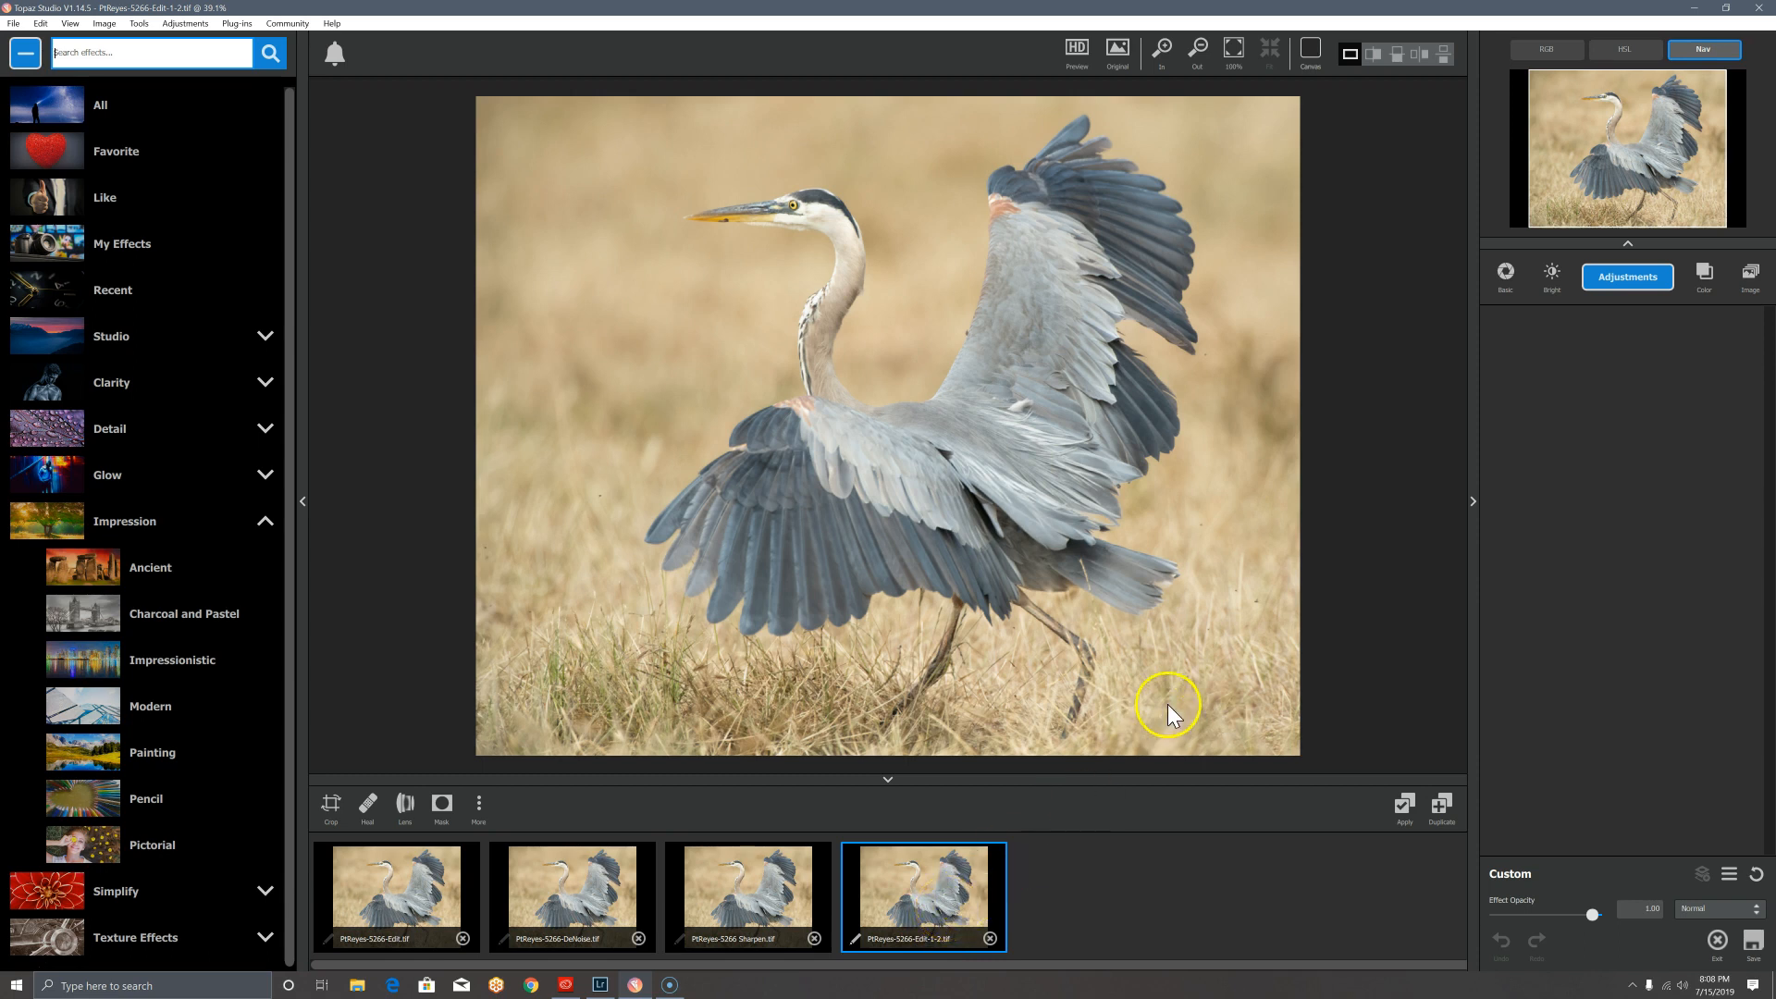
{"action": "left_click", "coordinate": [1235, 48]}
{"action": "left_click_drag", "start_coordinate": [1601, 167], "coordinate": [1650, 190]}
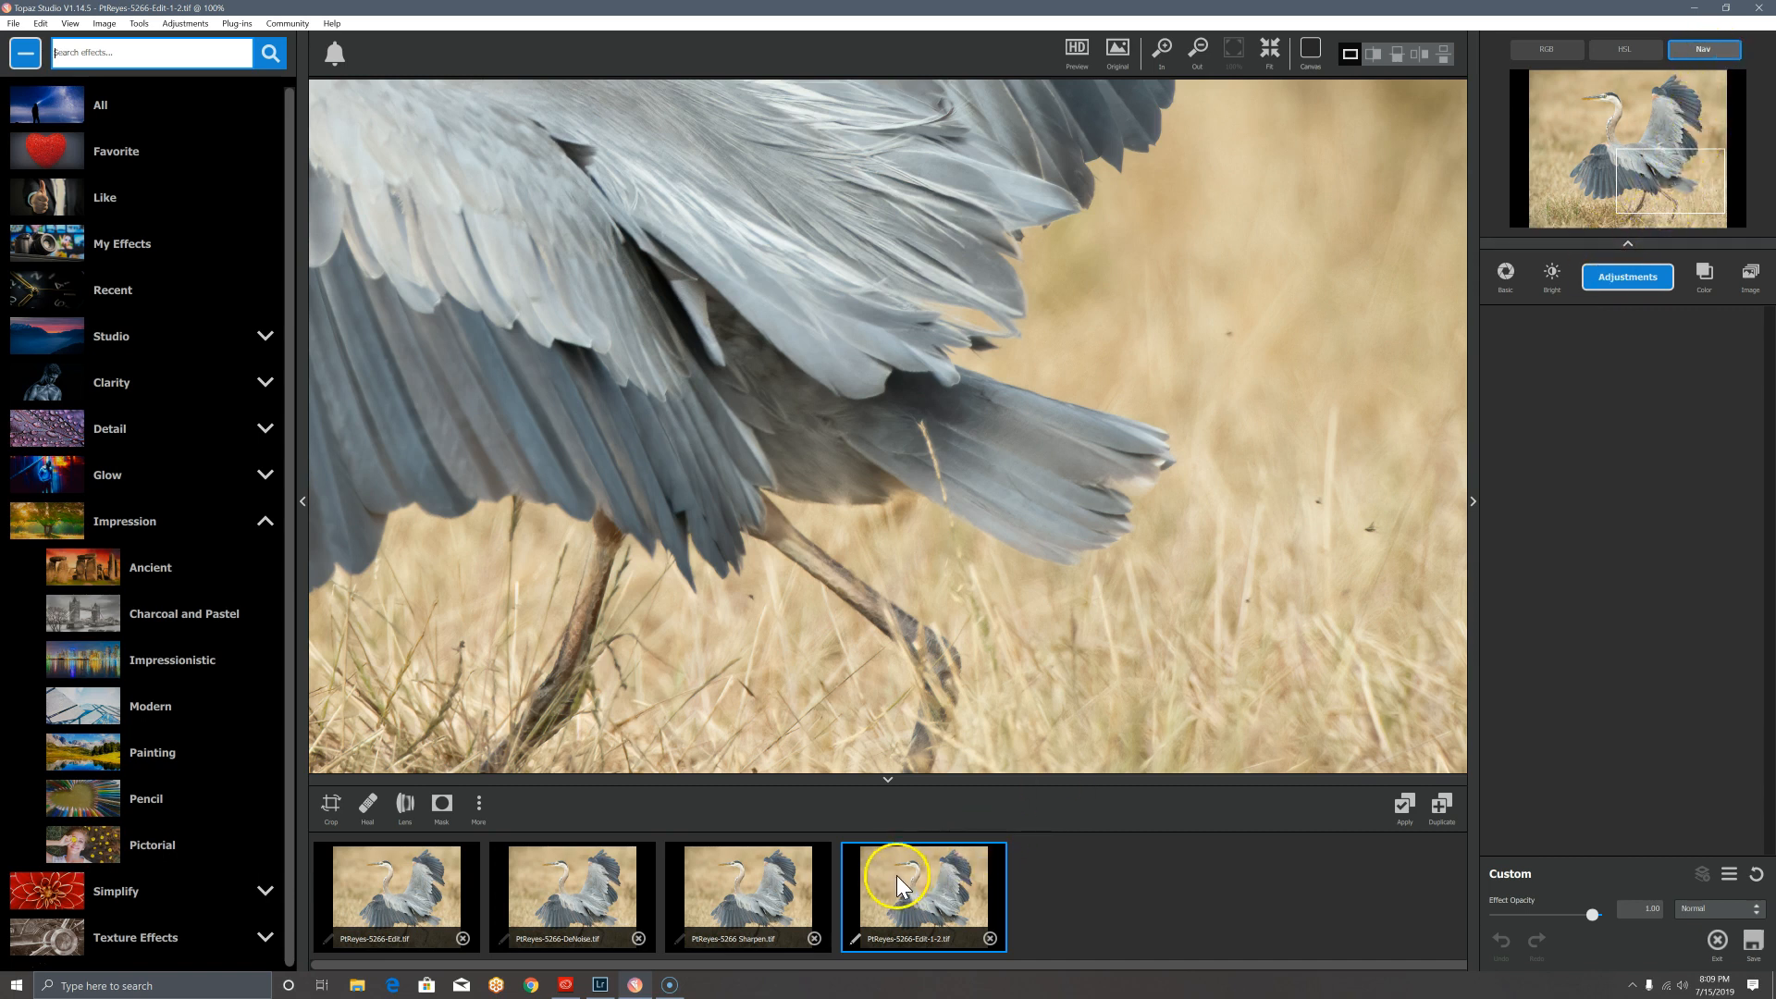
{"action": "left_click", "coordinate": [367, 801]}
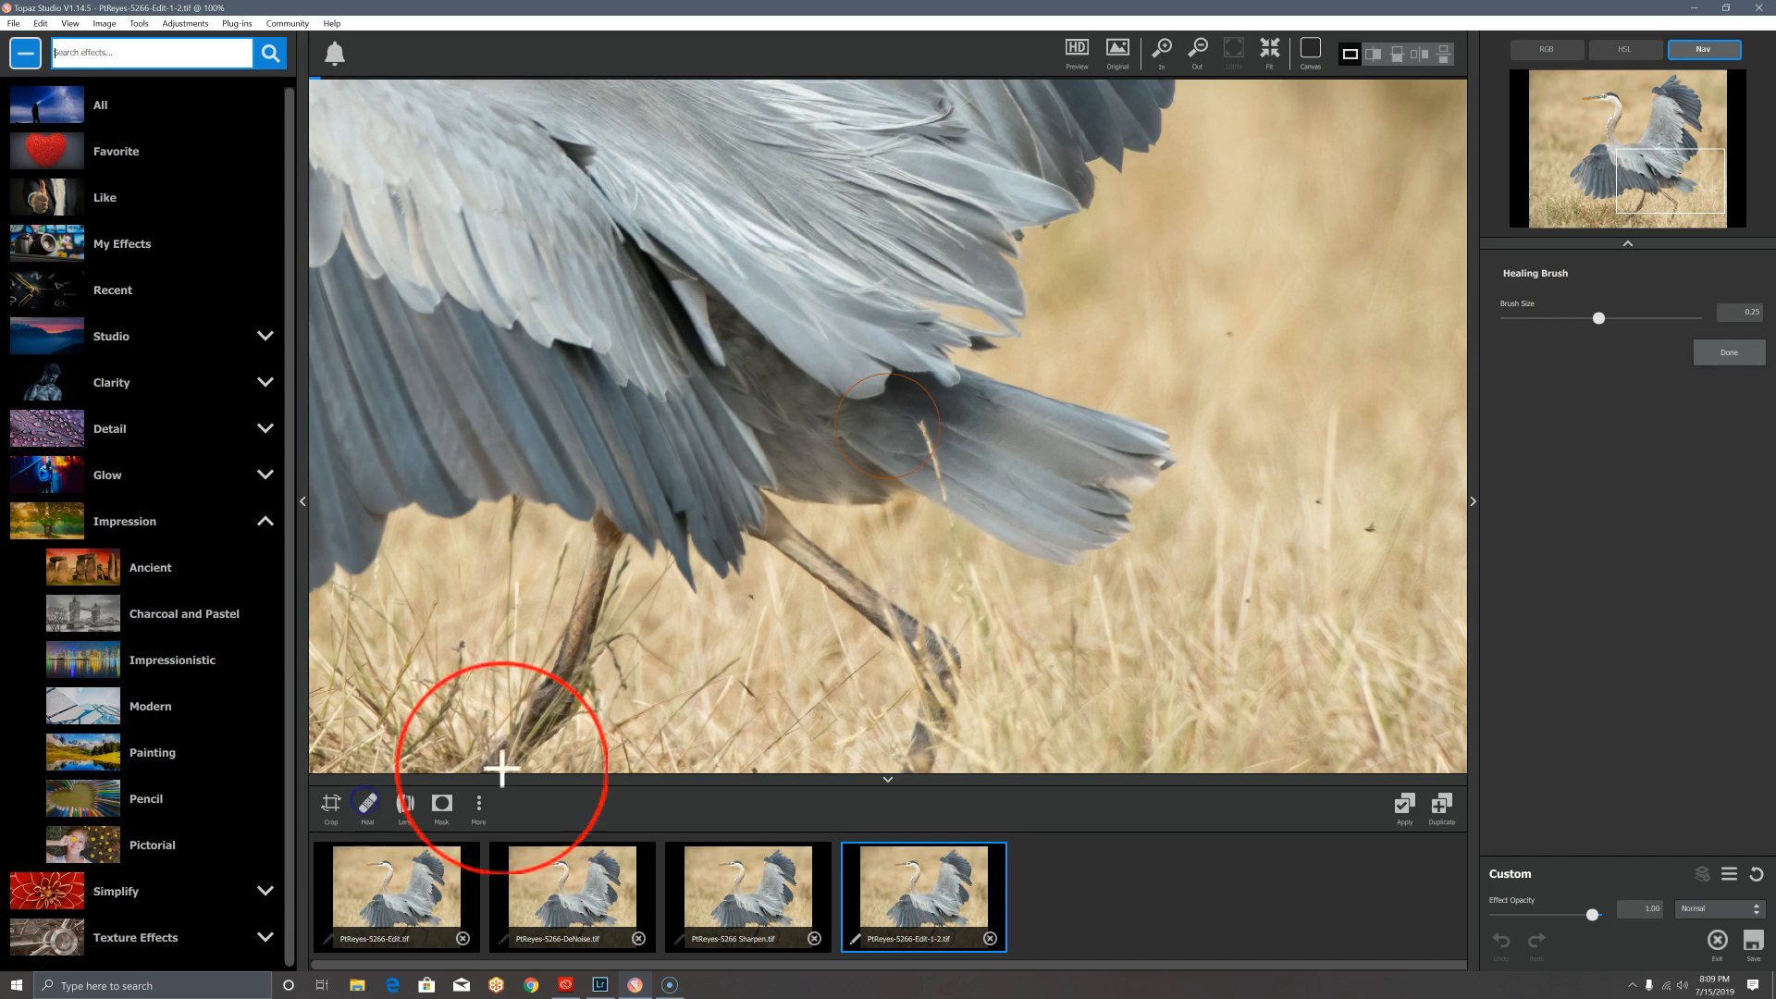
{"action": "left_click", "coordinate": [1533, 318]}
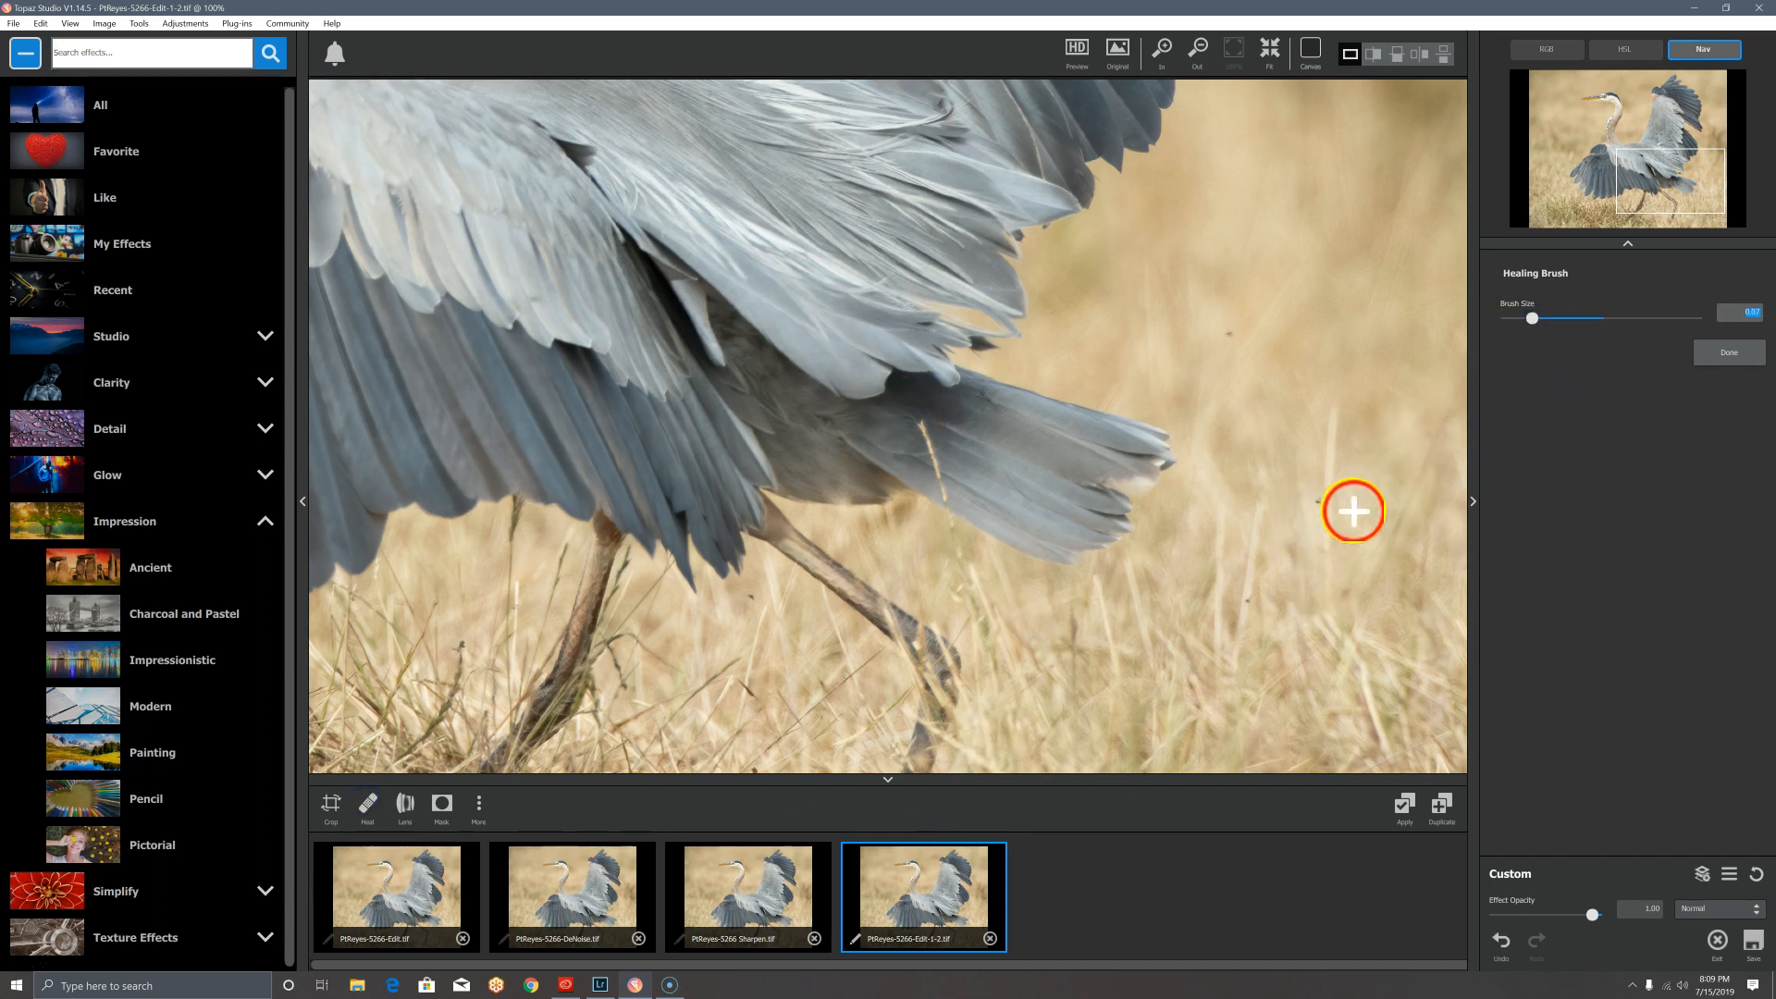
{"action": "left_click", "coordinate": [1317, 499]}
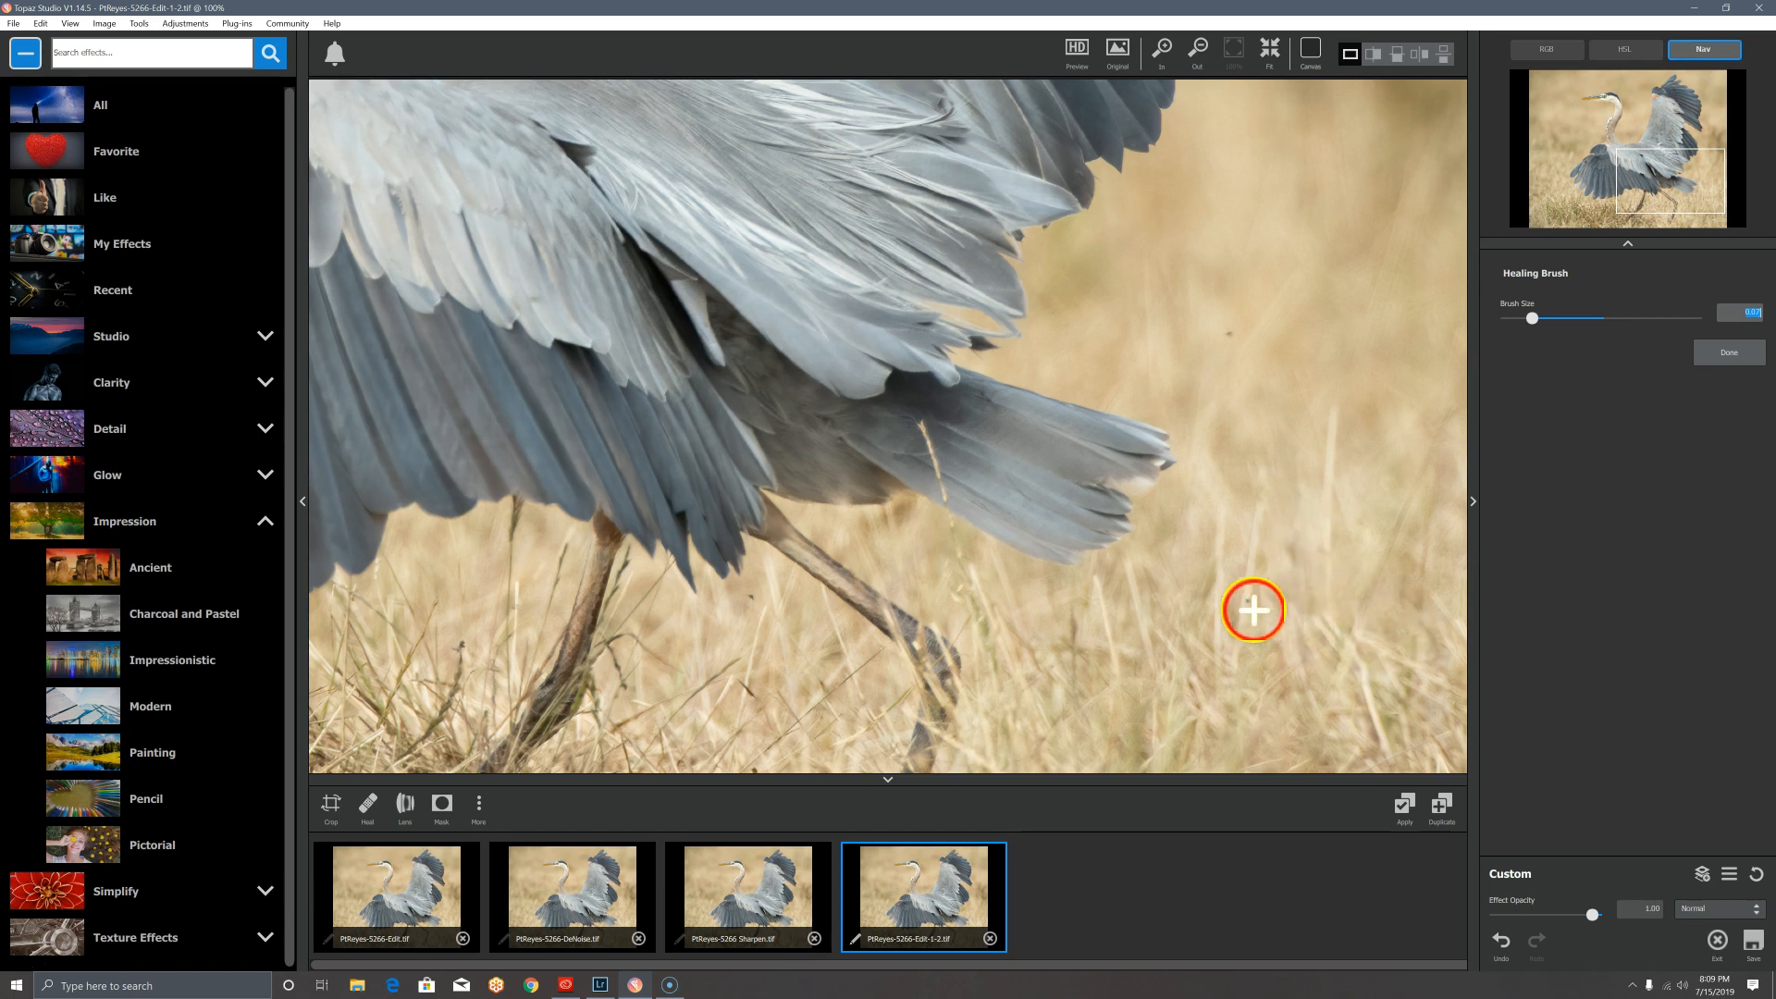
Step: Undo a healing stroke in the grass below the tail, and heal the specks below and above the tail with a smaller brush
{"action": "left_click_drag", "start_coordinate": [1242, 612], "coordinate": [1241, 583]}
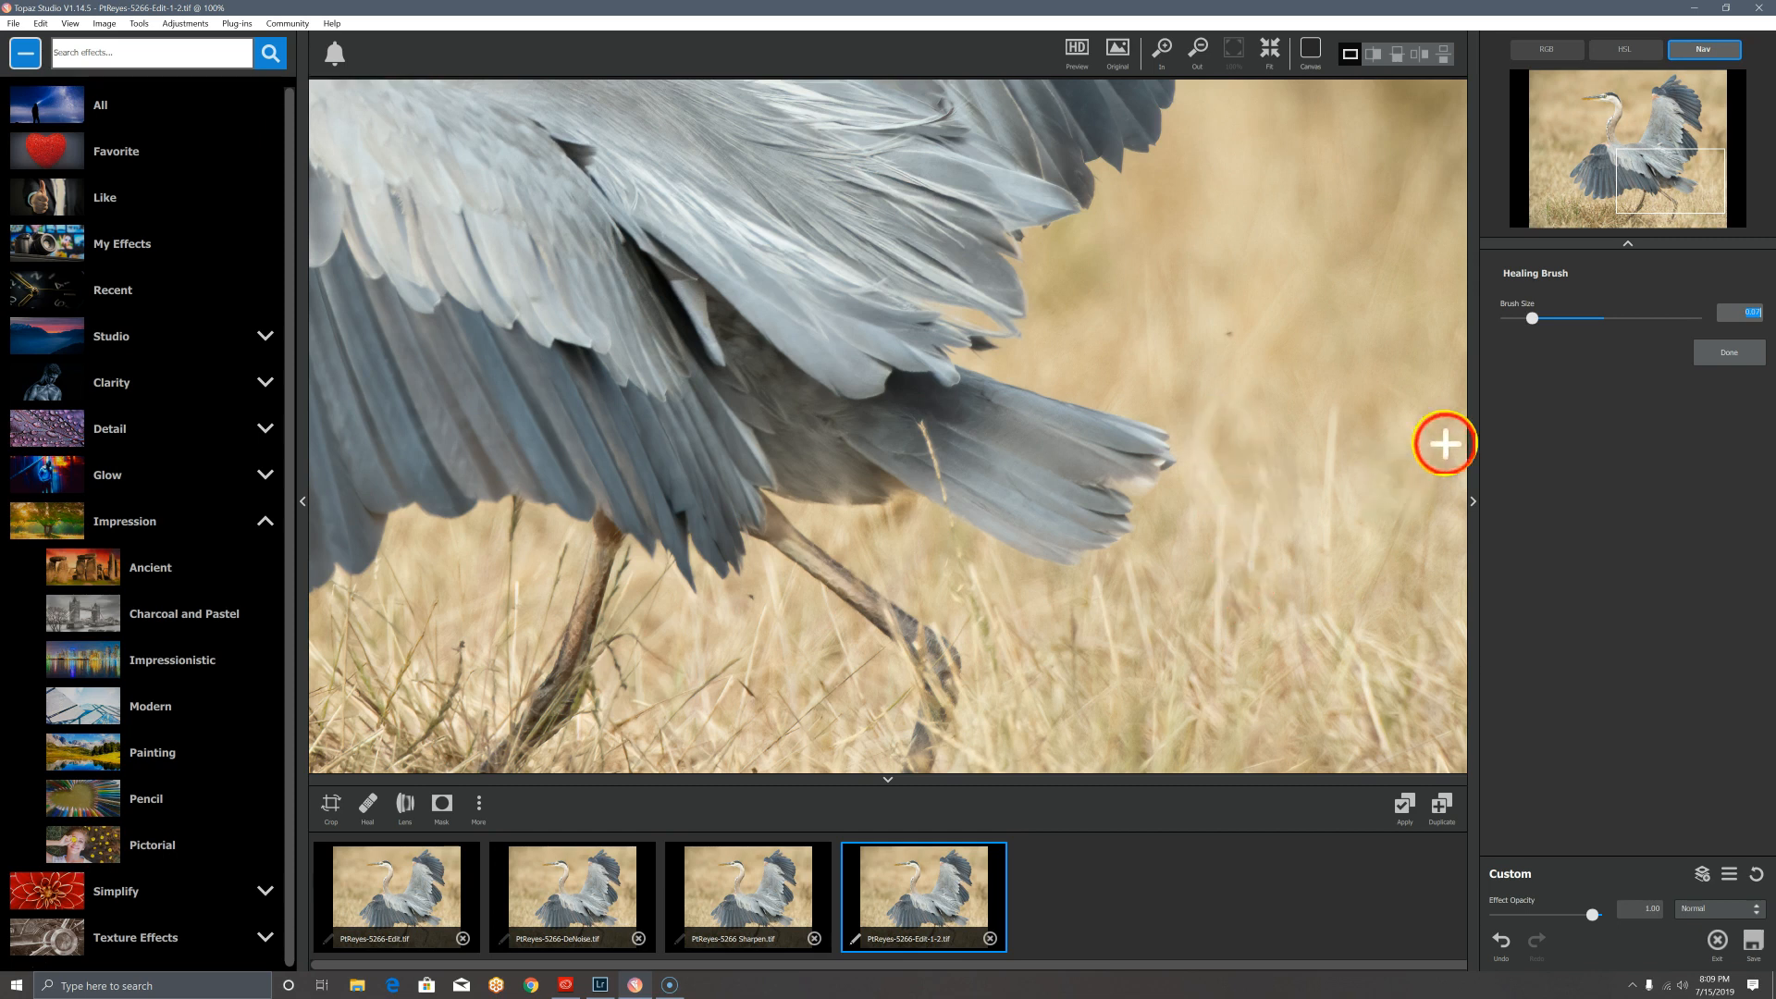
{"action": "left_click", "coordinate": [1501, 949]}
{"action": "left_click_drag", "start_coordinate": [1534, 316], "coordinate": [1516, 320]}
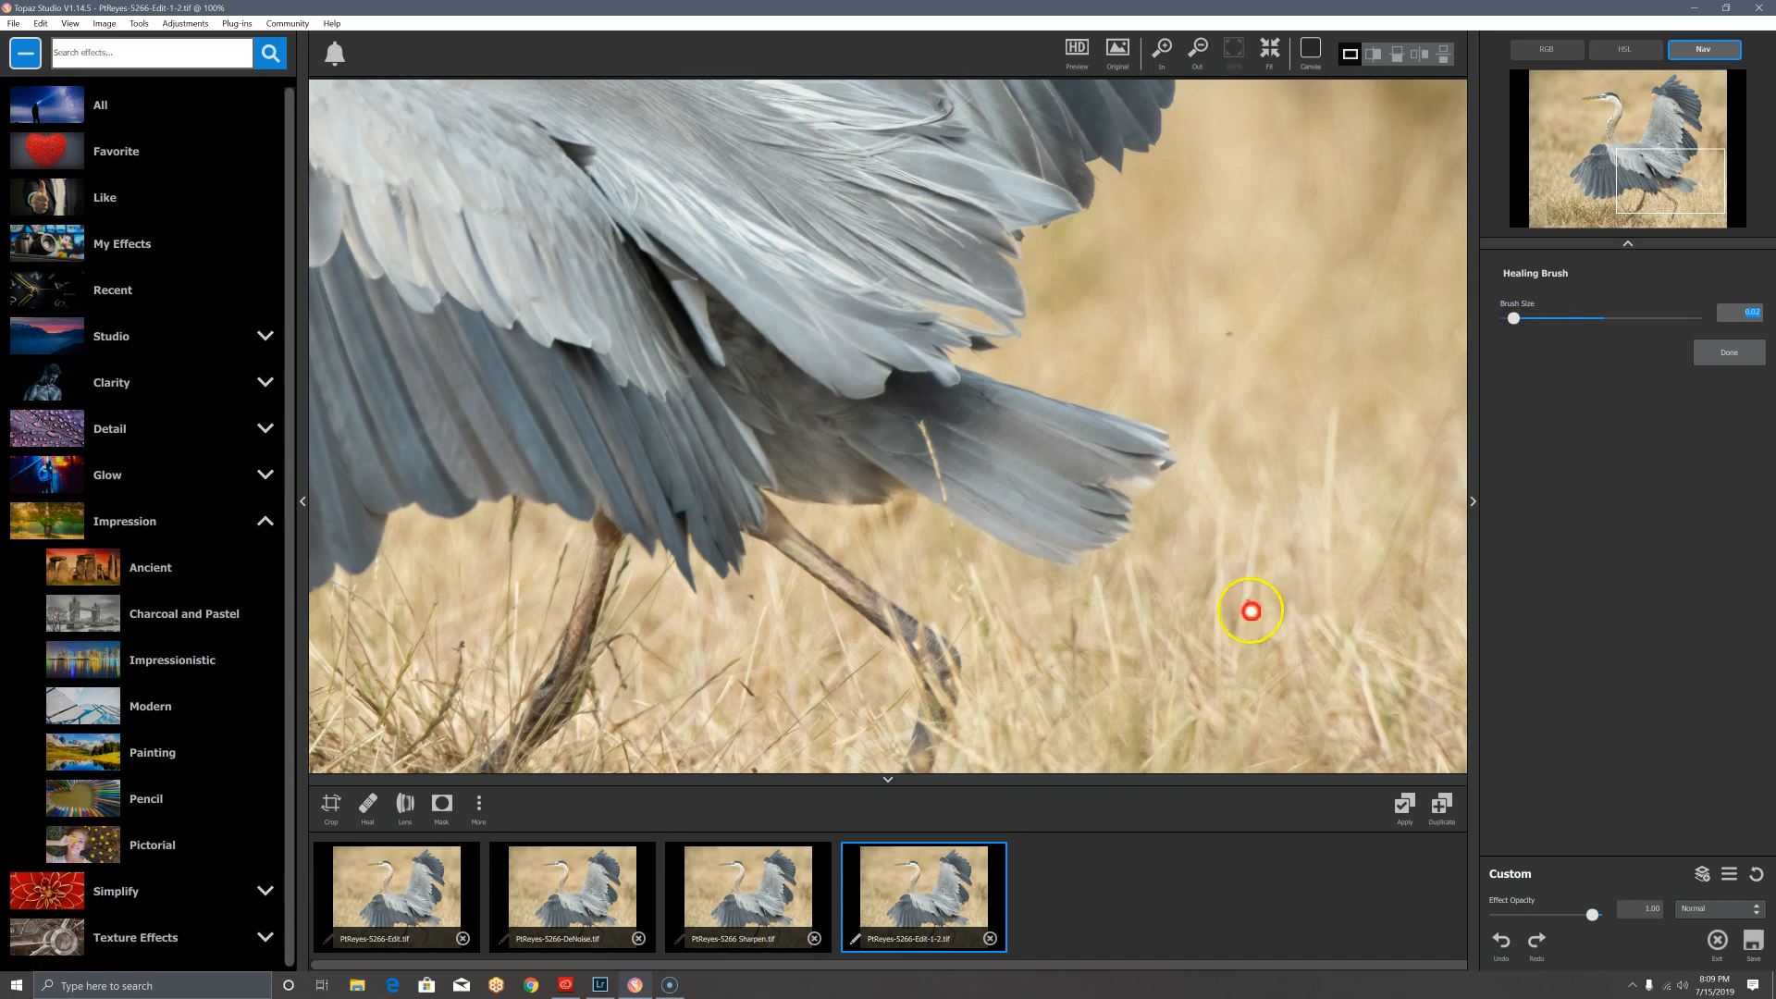
{"action": "left_click", "coordinate": [1247, 598]}
{"action": "left_click", "coordinate": [1227, 335]}
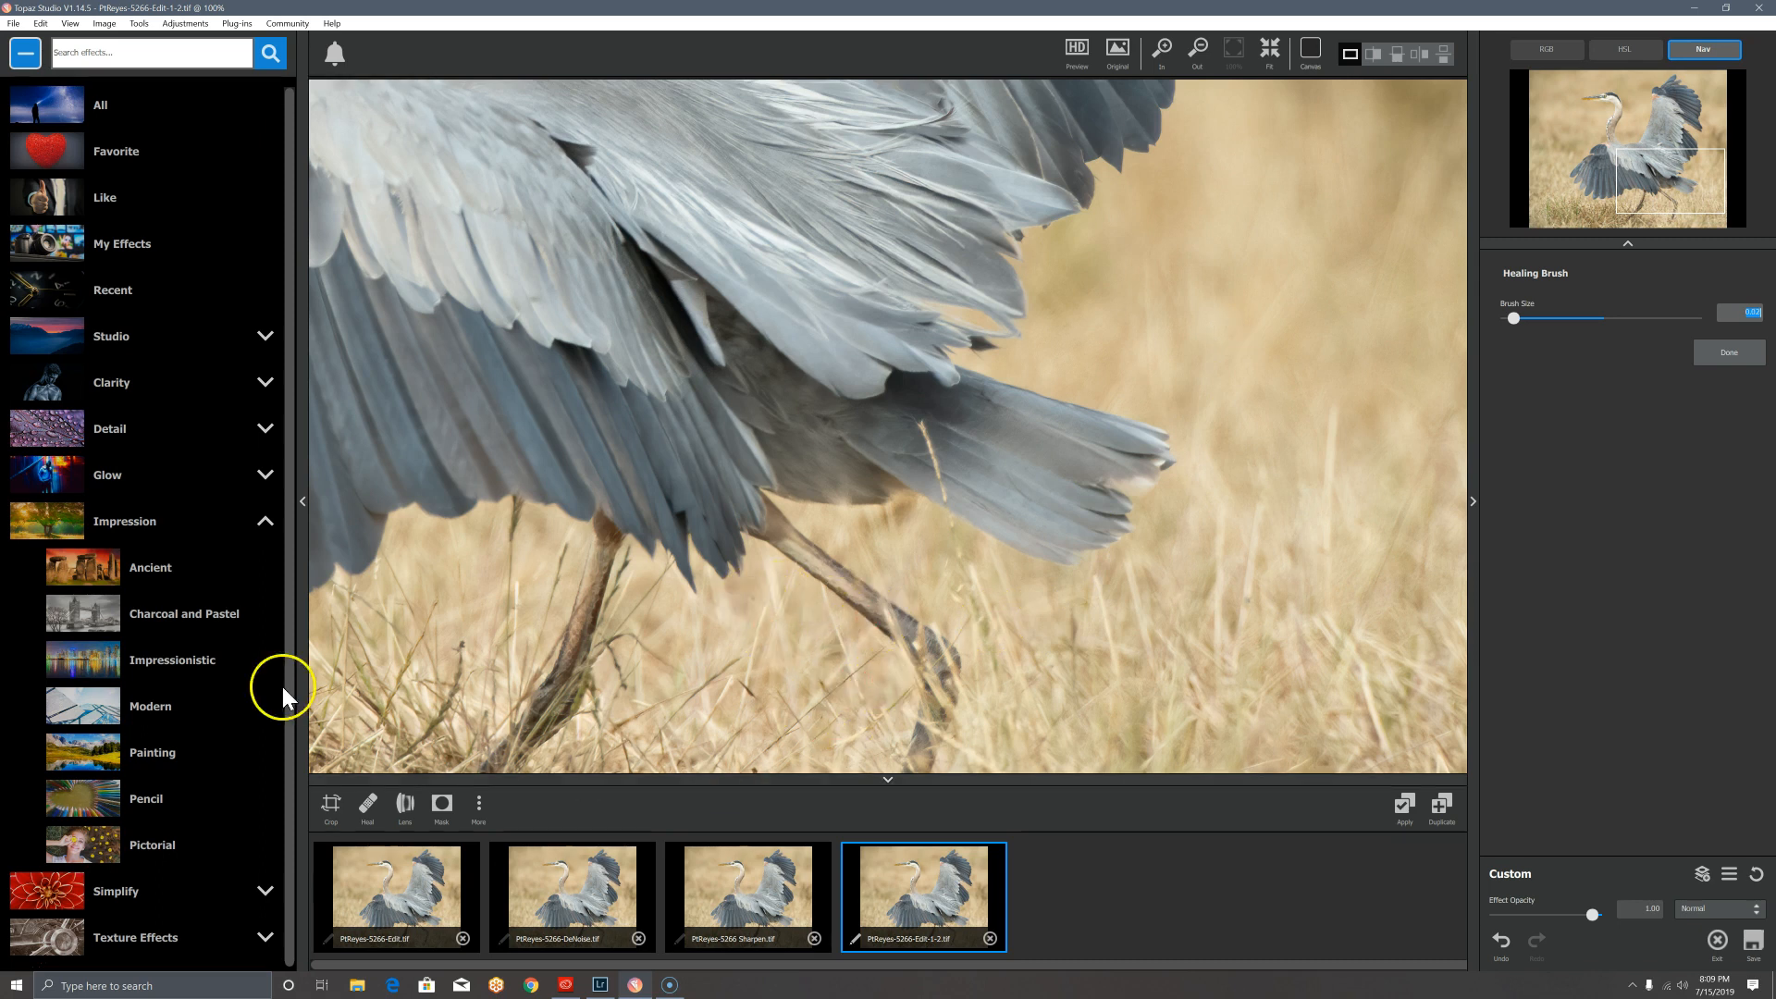
Step: Heal the dark specks in the background beside the lowered wing and near the tip of the raised wing
{"action": "left_click_drag", "start_coordinate": [1686, 188], "coordinate": [1587, 199]}
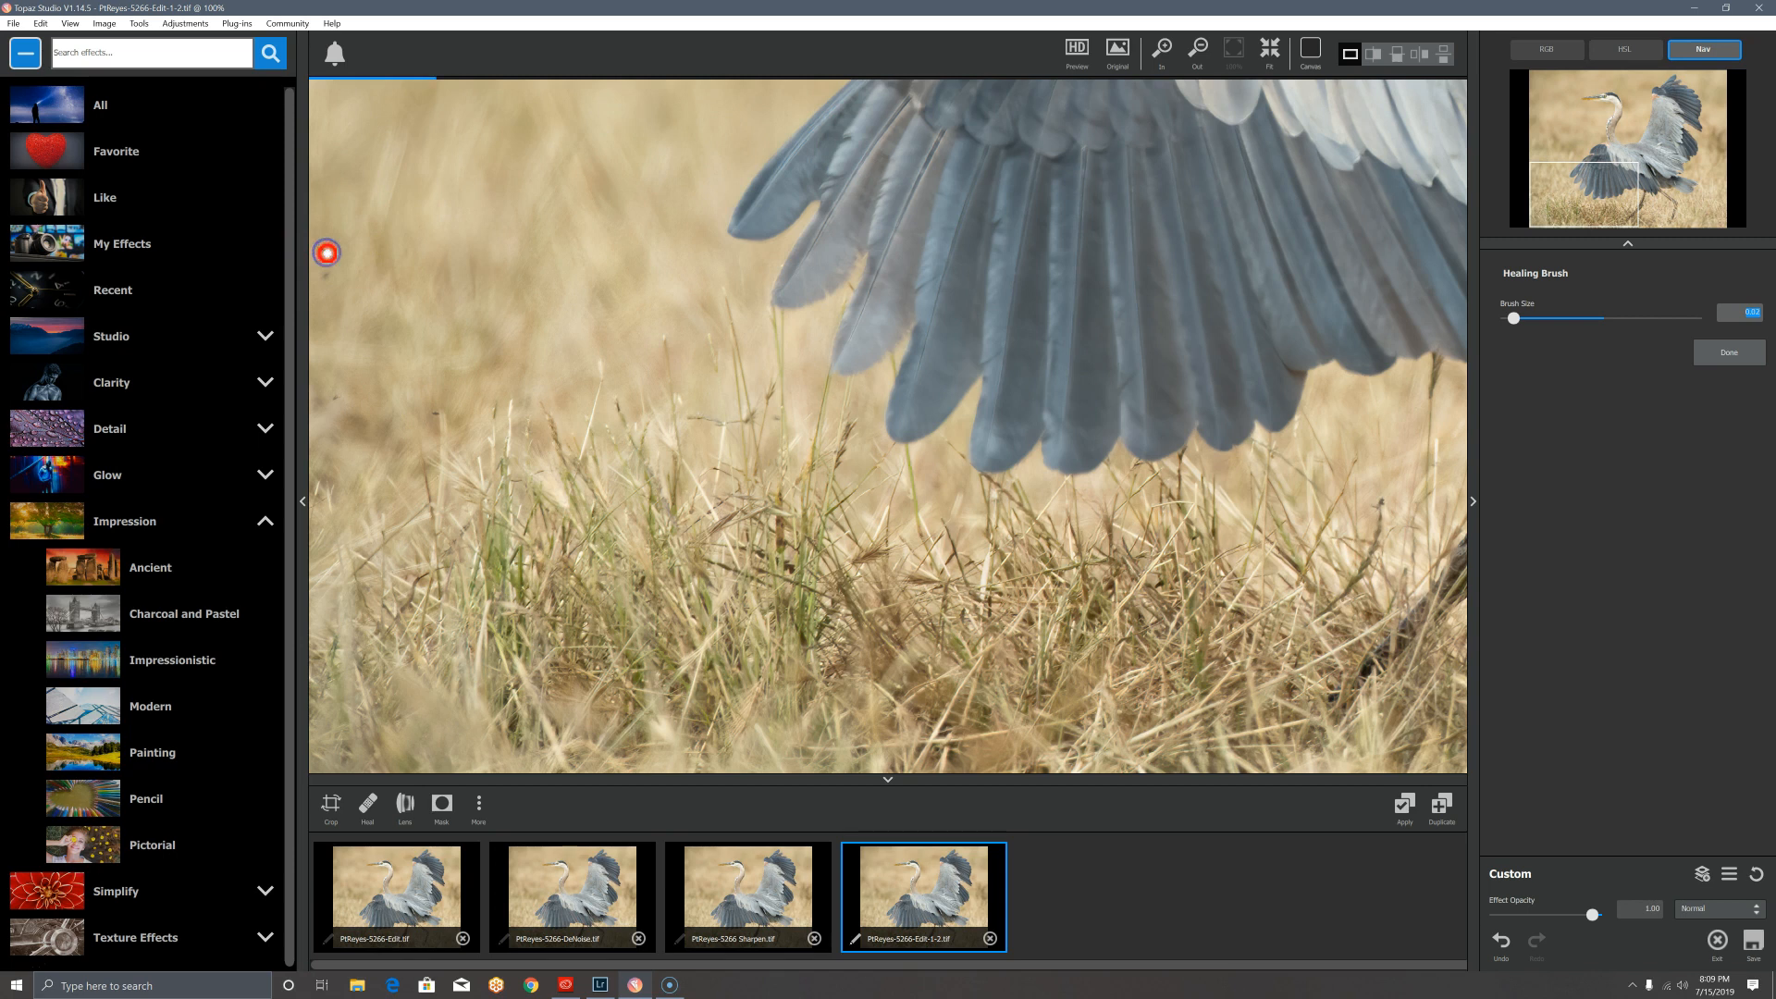
{"action": "left_click_drag", "start_coordinate": [437, 403], "coordinate": [345, 395]}
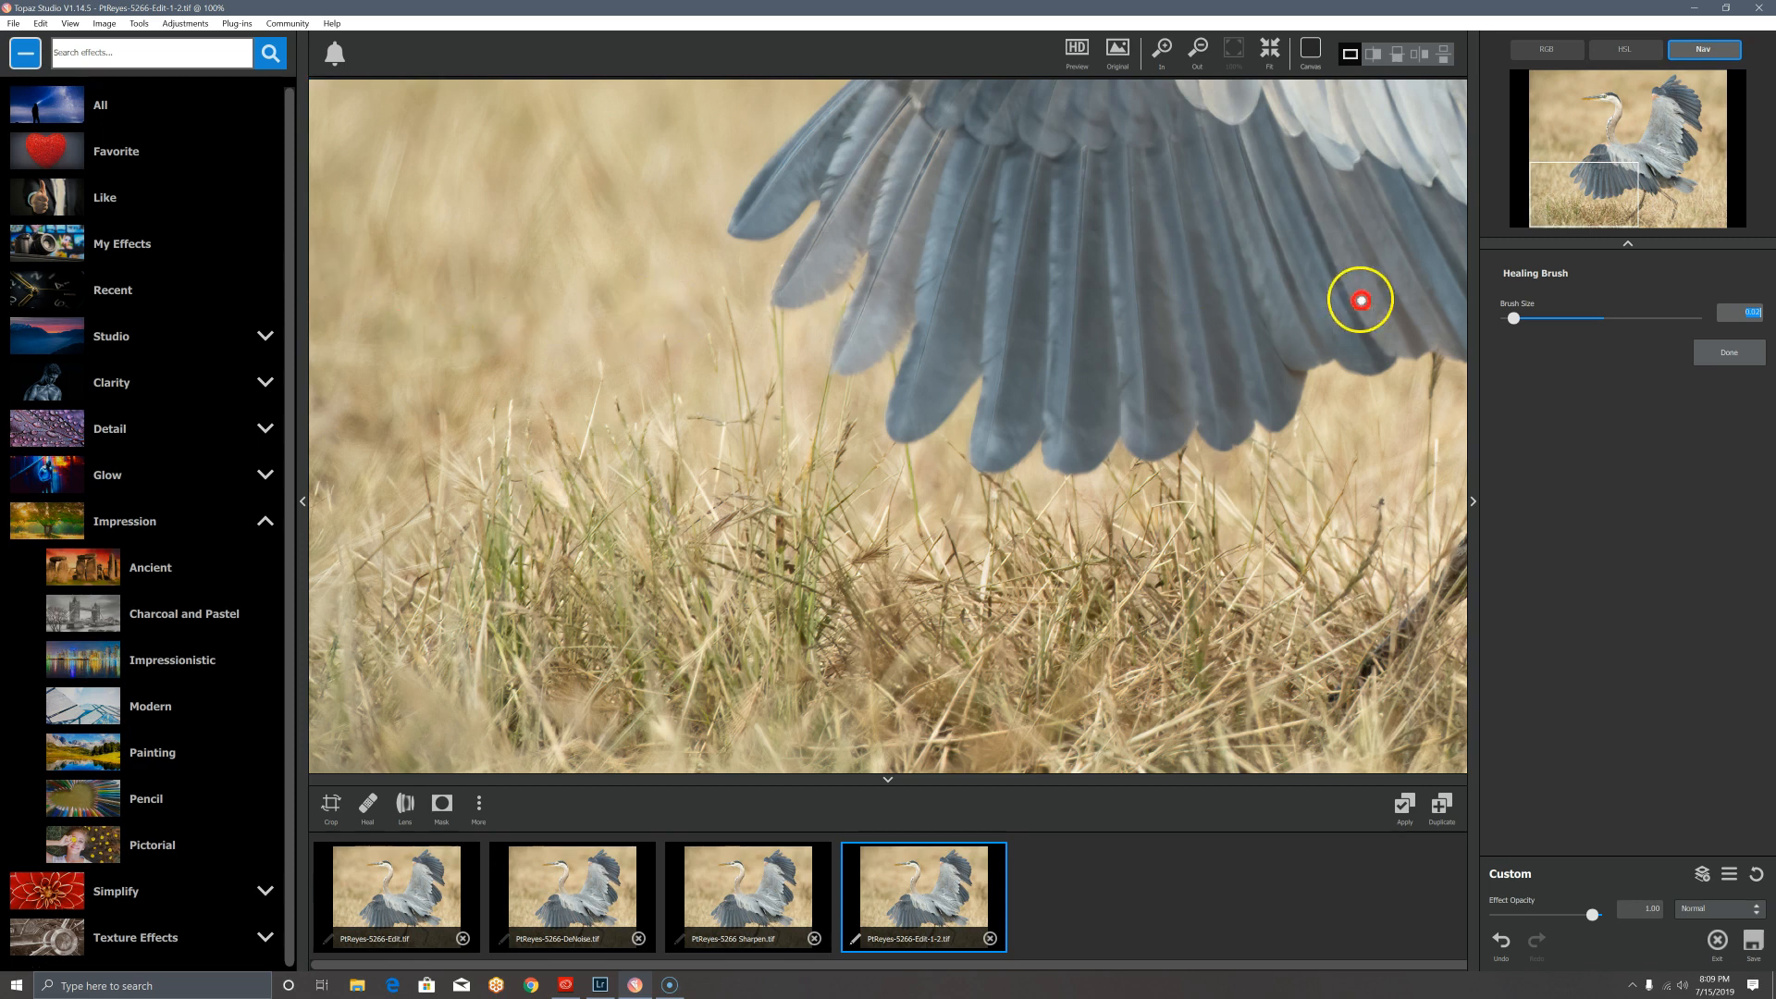
{"action": "mouse_move", "coordinate": [1564, 219]}
{"action": "left_mouse_down"}
{"action": "mouse_move", "coordinate": [1581, 146]}
{"action": "mouse_move", "coordinate": [1606, 123]}
{"action": "mouse_move", "coordinate": [1654, 100]}
{"action": "mouse_move", "coordinate": [1684, 131]}
{"action": "left_mouse_up"}
{"action": "left_click", "coordinate": [1236, 464]}
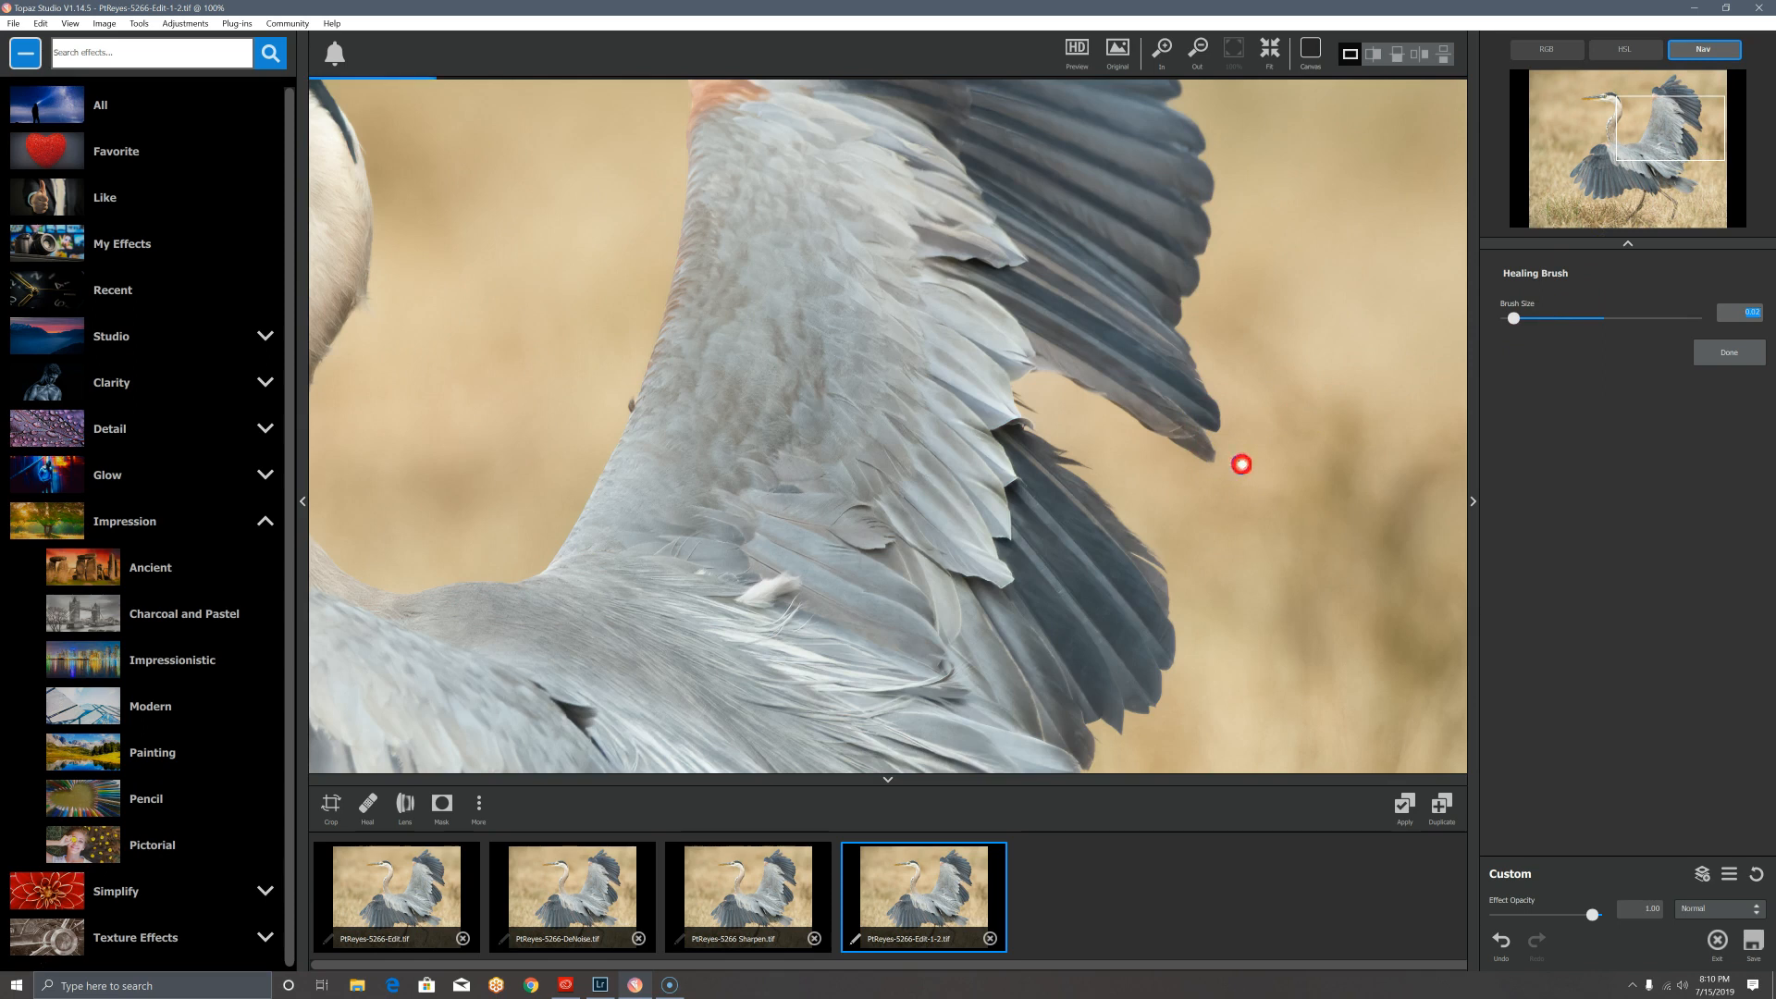
Step: Examine the background around the raised wing, neck, lowered wing and grass for leftover specks, and finish the Healing Brush
{"action": "scroll", "coordinate": [1333, 395], "scroll_direction": "down", "scroll_amount": 1}
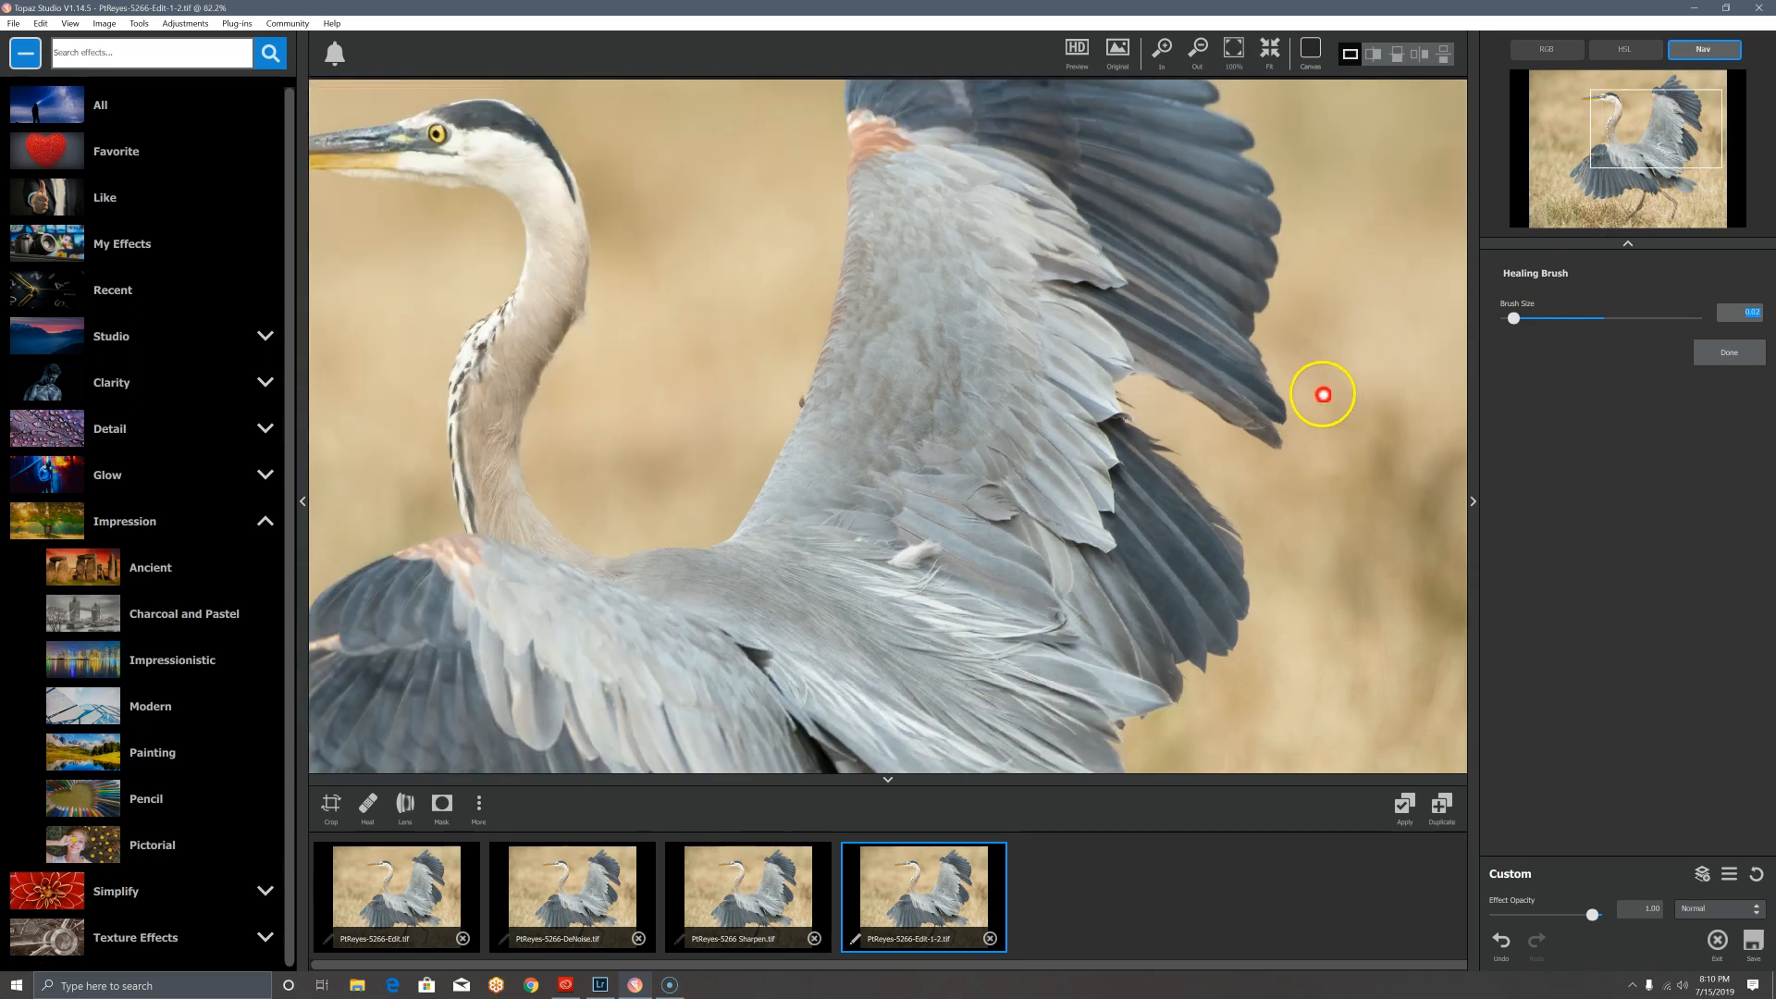
{"action": "scroll", "coordinate": [1323, 394], "scroll_direction": "down", "scroll_amount": 4}
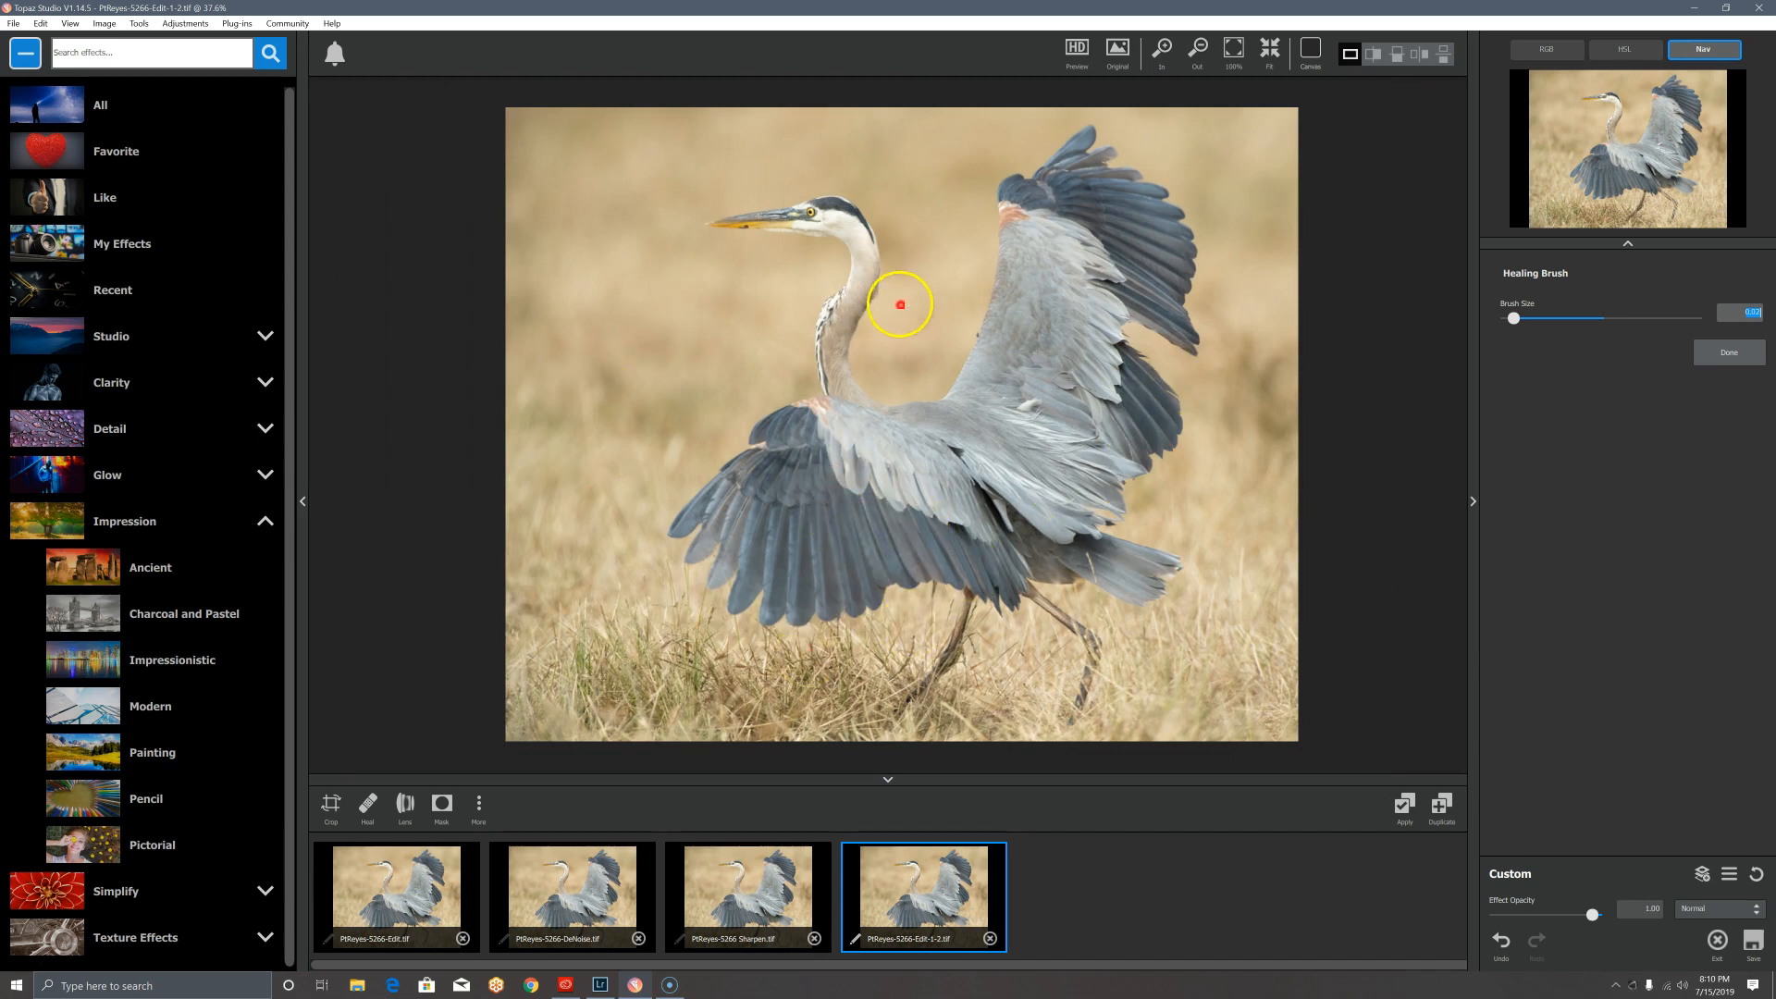
{"action": "scroll", "coordinate": [740, 355], "scroll_direction": "up", "scroll_amount": 3}
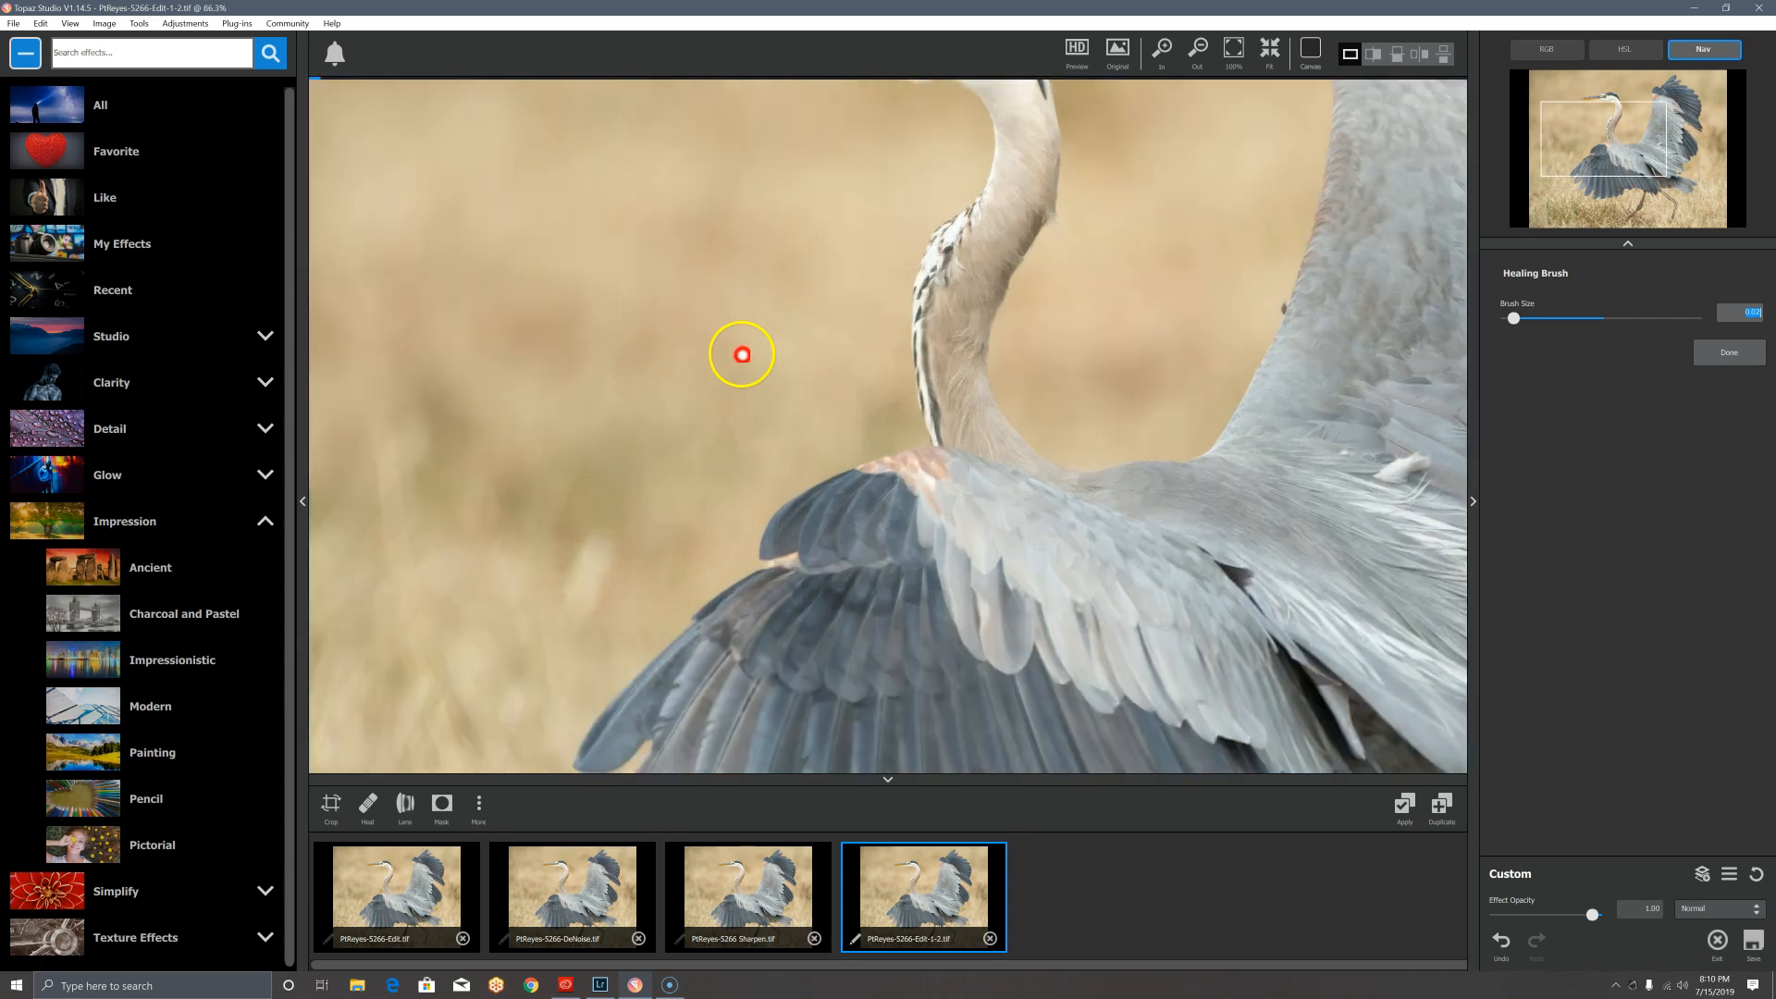
{"action": "scroll", "coordinate": [742, 354], "scroll_direction": "up", "scroll_amount": 1}
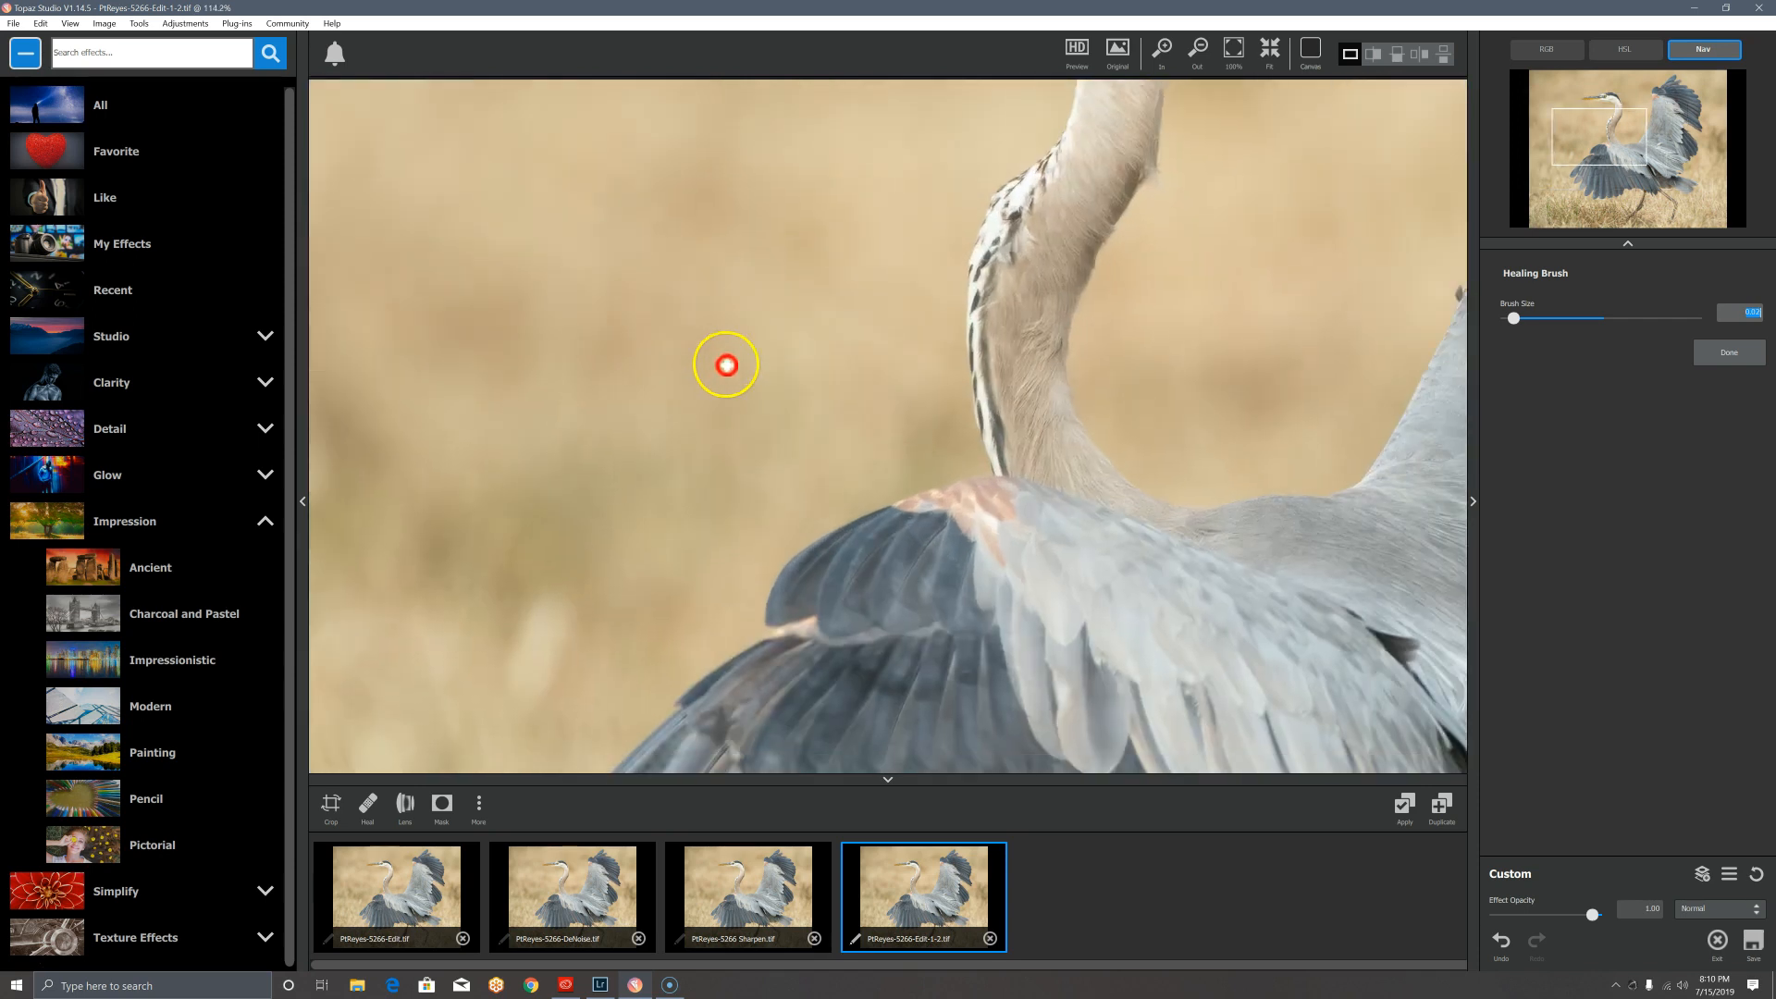
{"action": "scroll", "coordinate": [647, 468], "scroll_direction": "down", "scroll_amount": 1}
{"action": "scroll", "coordinate": [983, 349], "scroll_direction": "up", "scroll_amount": 1}
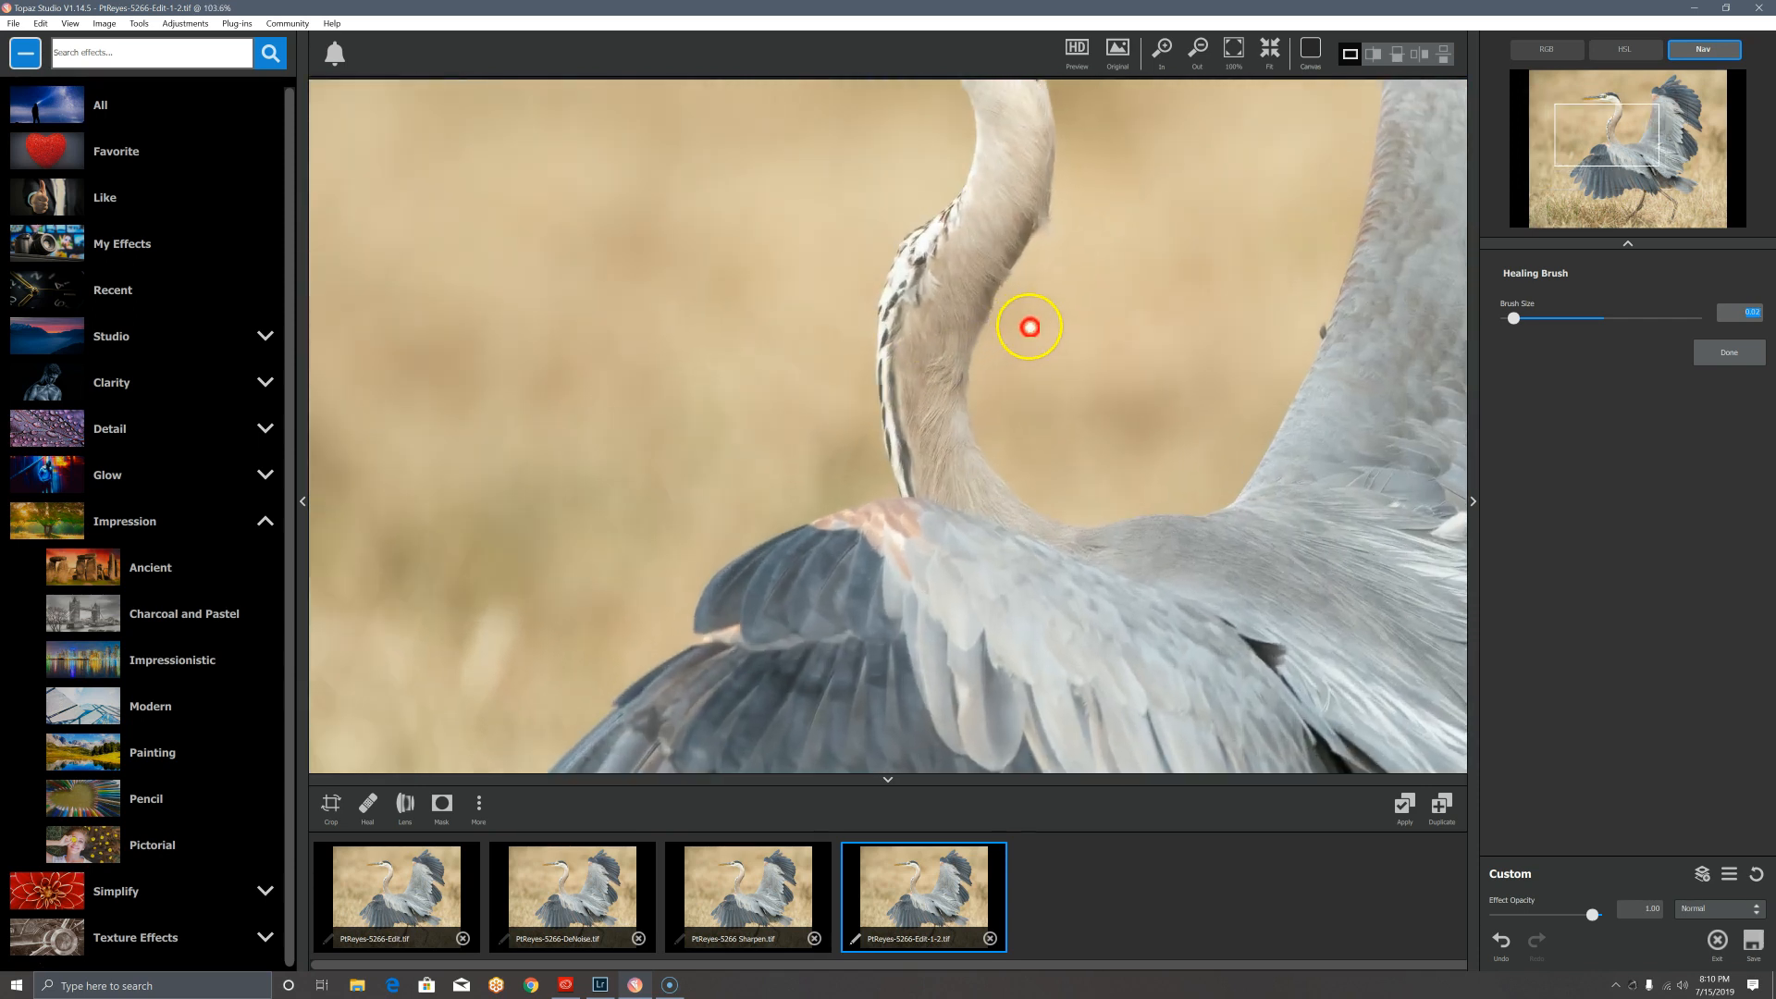
{"action": "left_click_drag", "start_coordinate": [1653, 126], "coordinate": [1599, 189]}
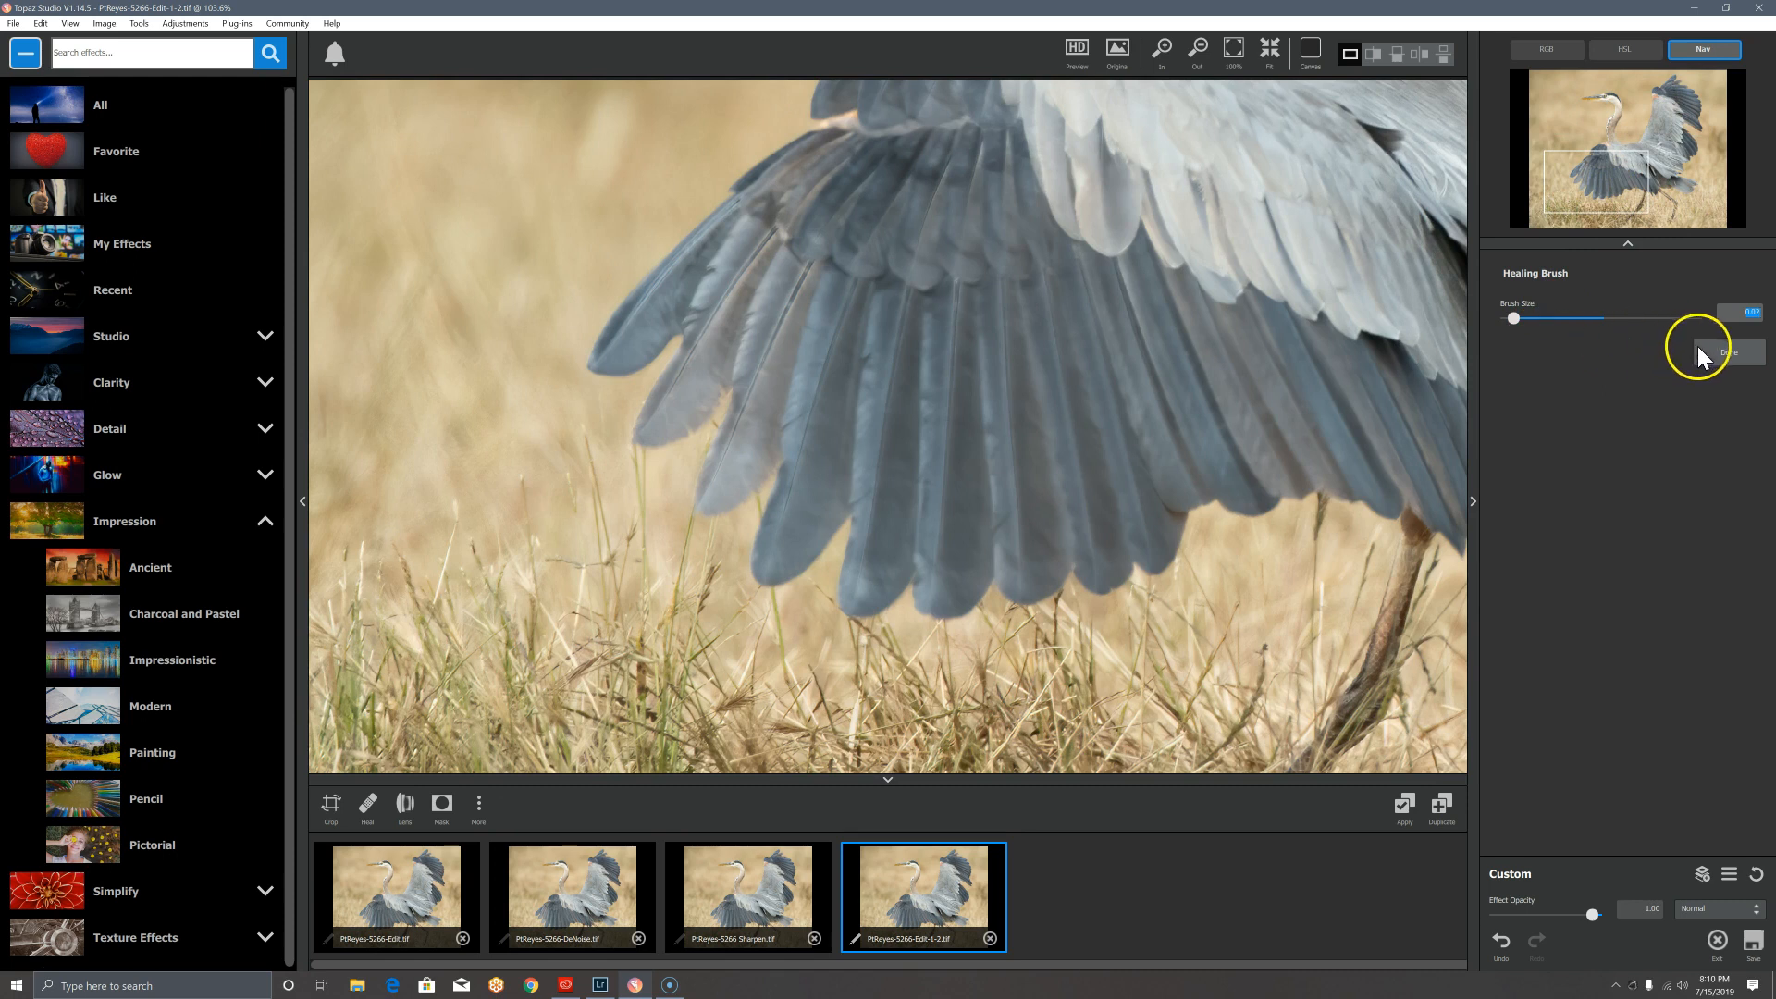
{"action": "left_click", "coordinate": [1727, 353]}
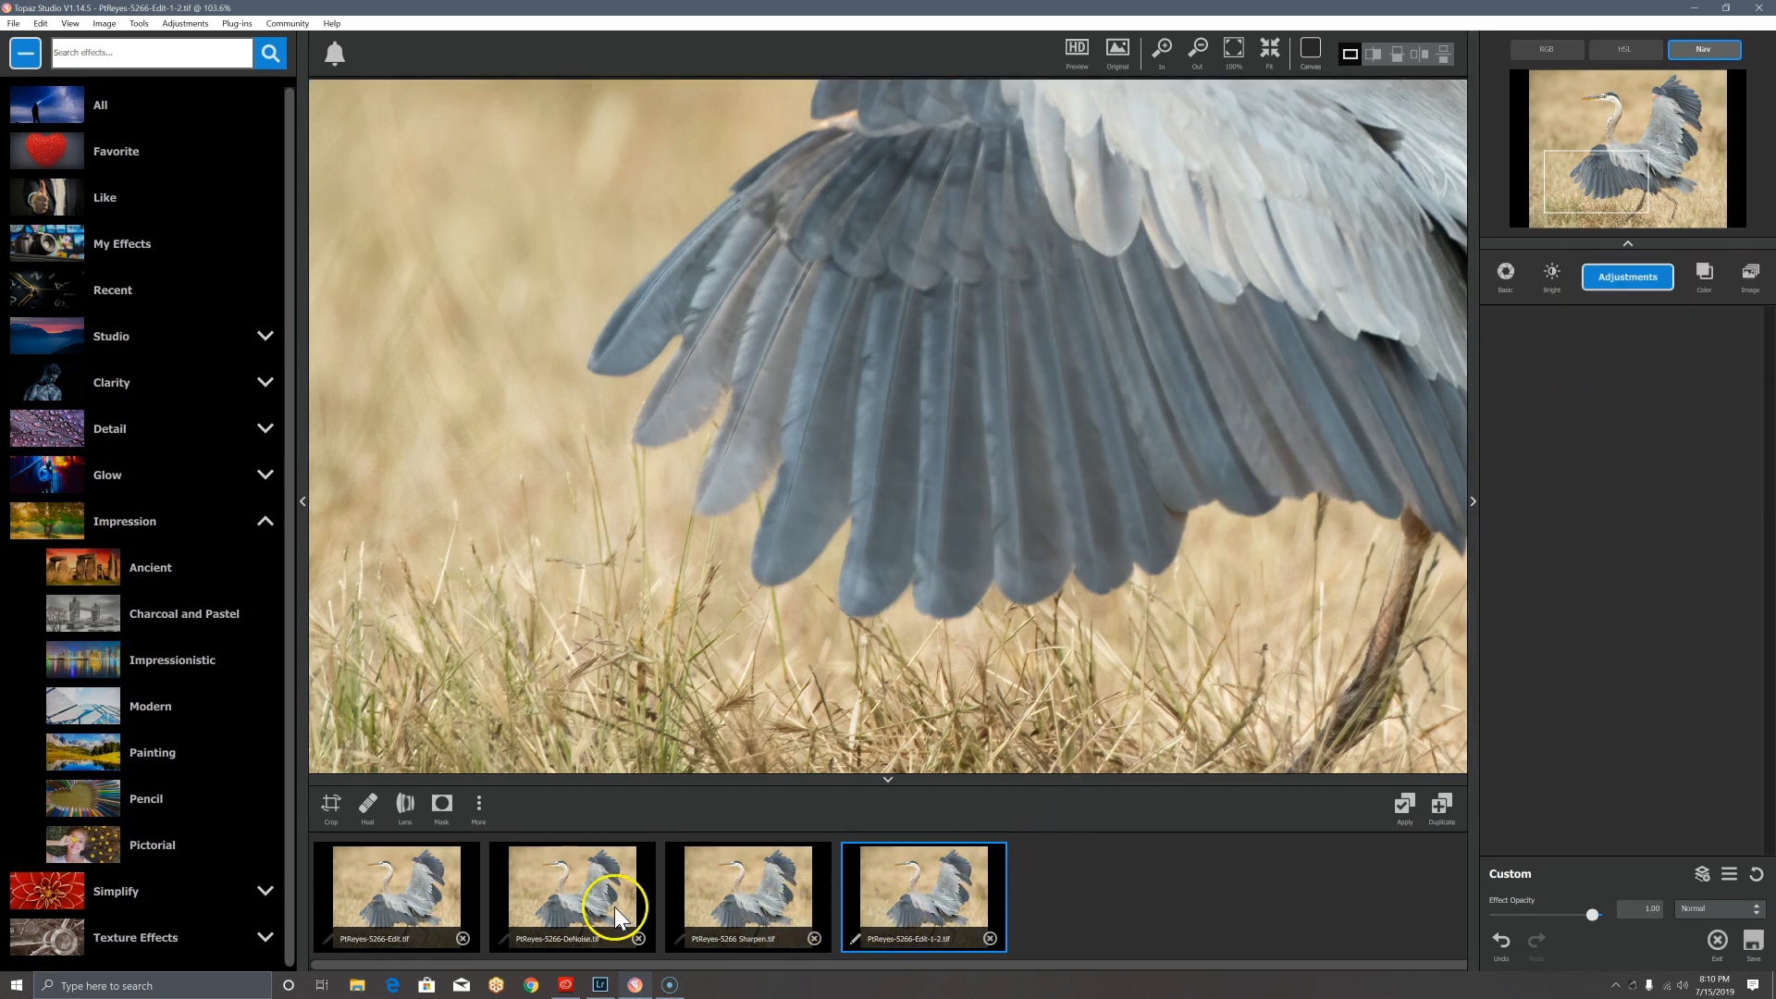
Step: Switch to the DeNoise version of the photo and add the healed Edit-1-2 version over it as an image layer
{"action": "scroll", "coordinate": [953, 548], "scroll_direction": "down", "scroll_amount": 5}
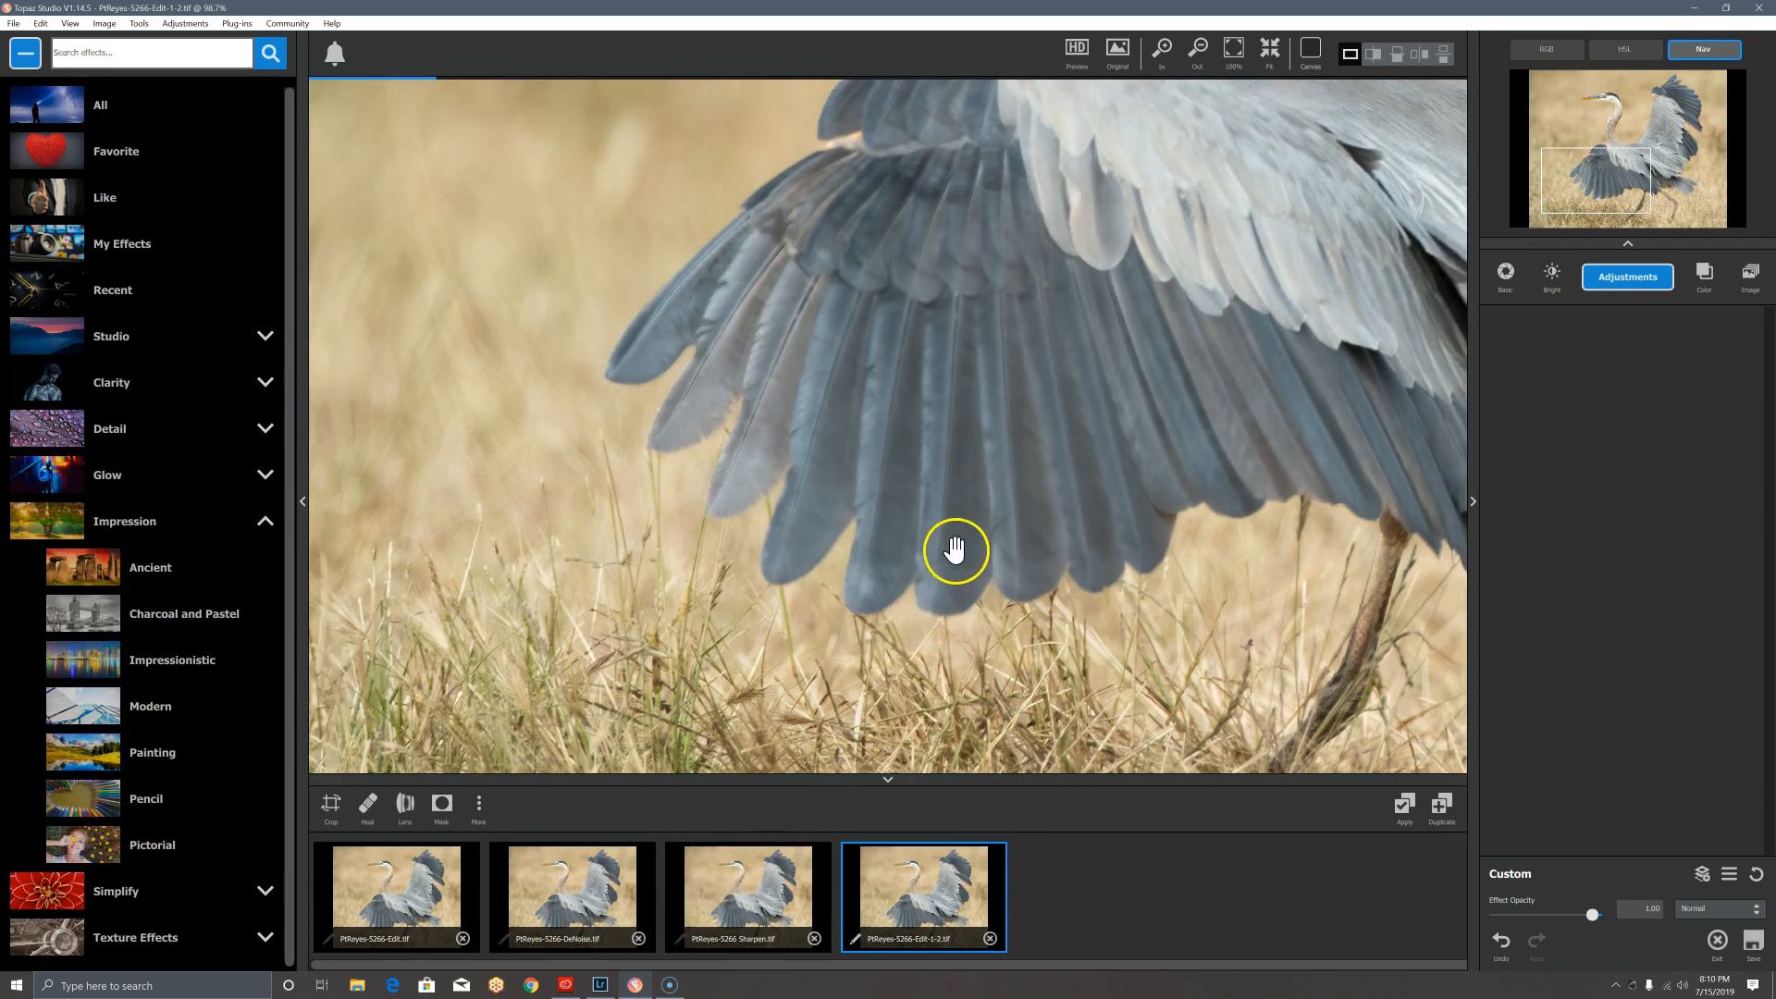
{"action": "scroll", "coordinate": [953, 548], "scroll_direction": "down", "scroll_amount": 3}
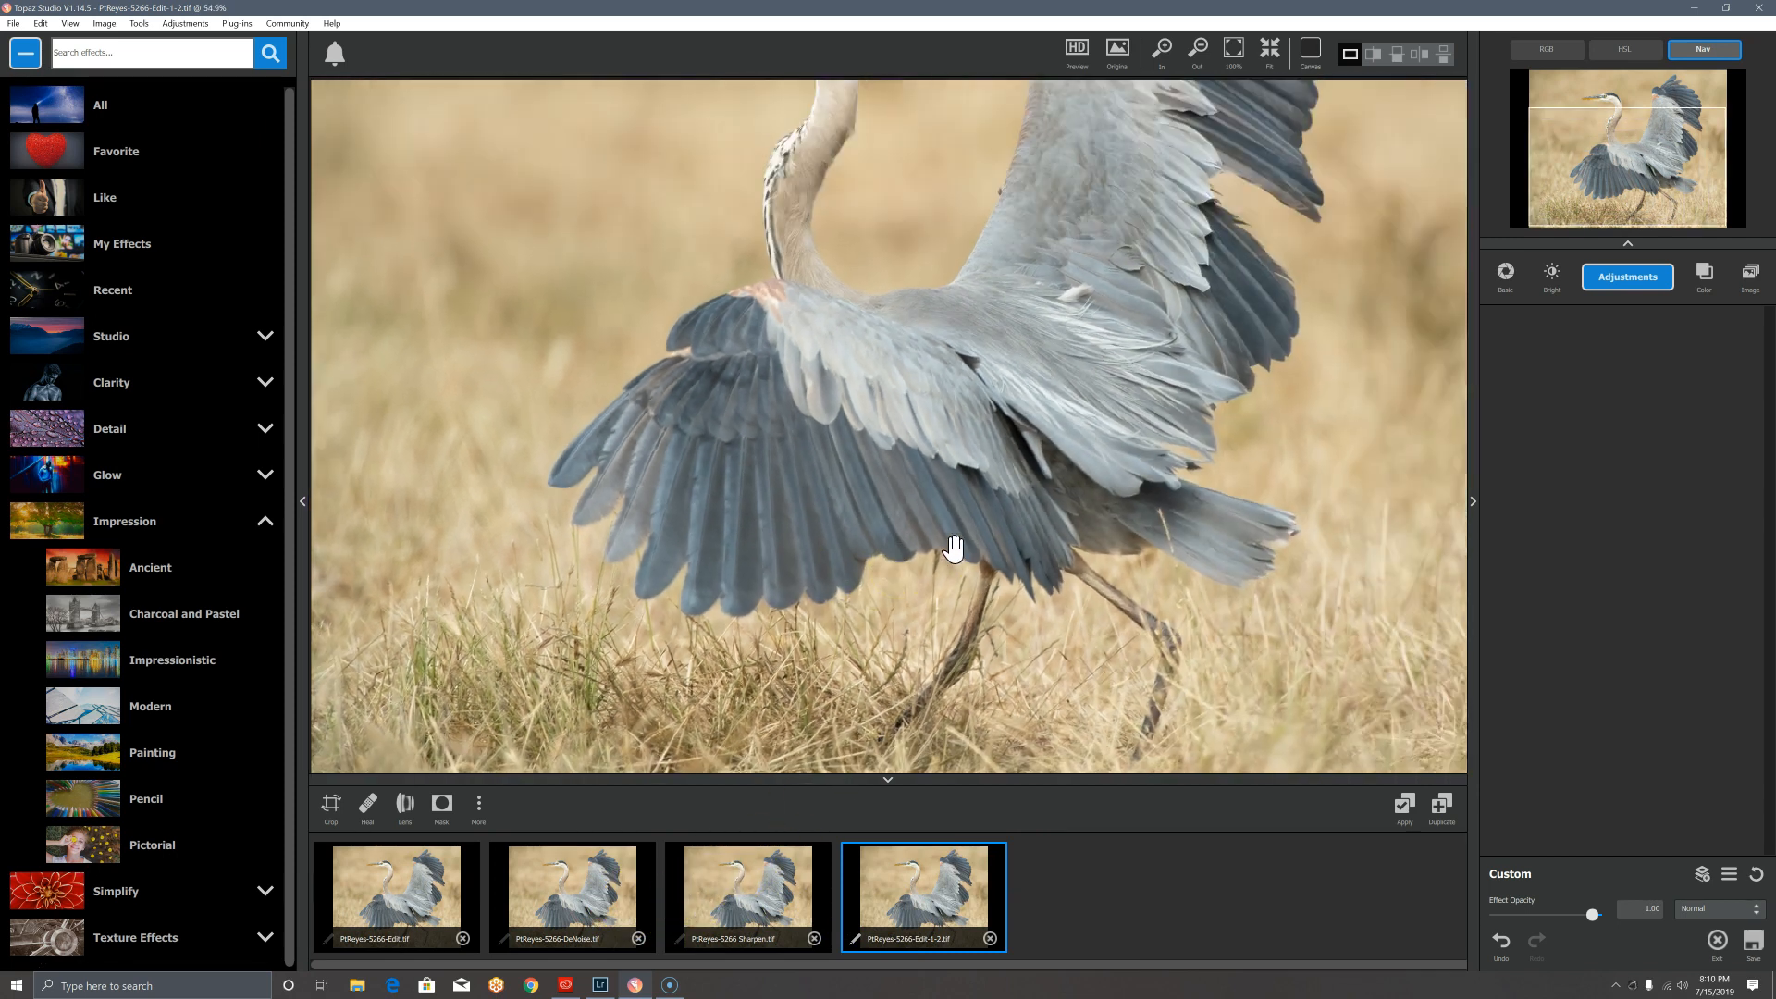
{"action": "scroll", "coordinate": [953, 547], "scroll_direction": "down", "scroll_amount": 1}
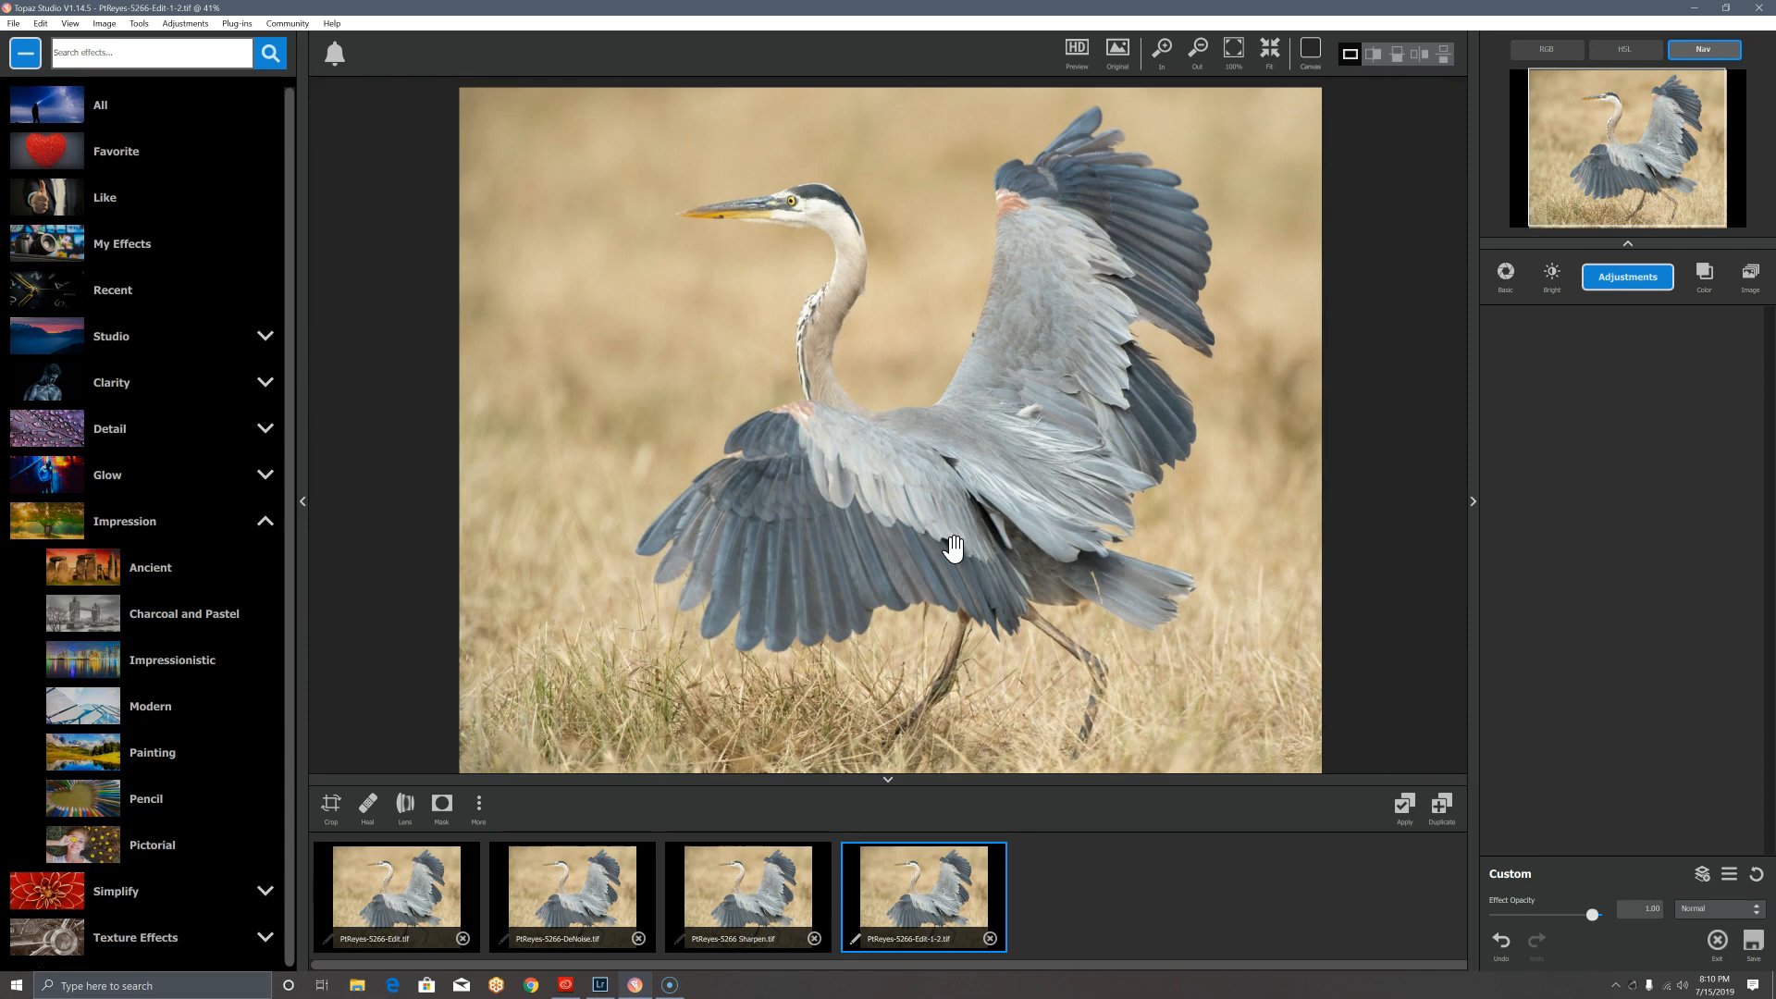
{"action": "left_click", "coordinate": [579, 912]}
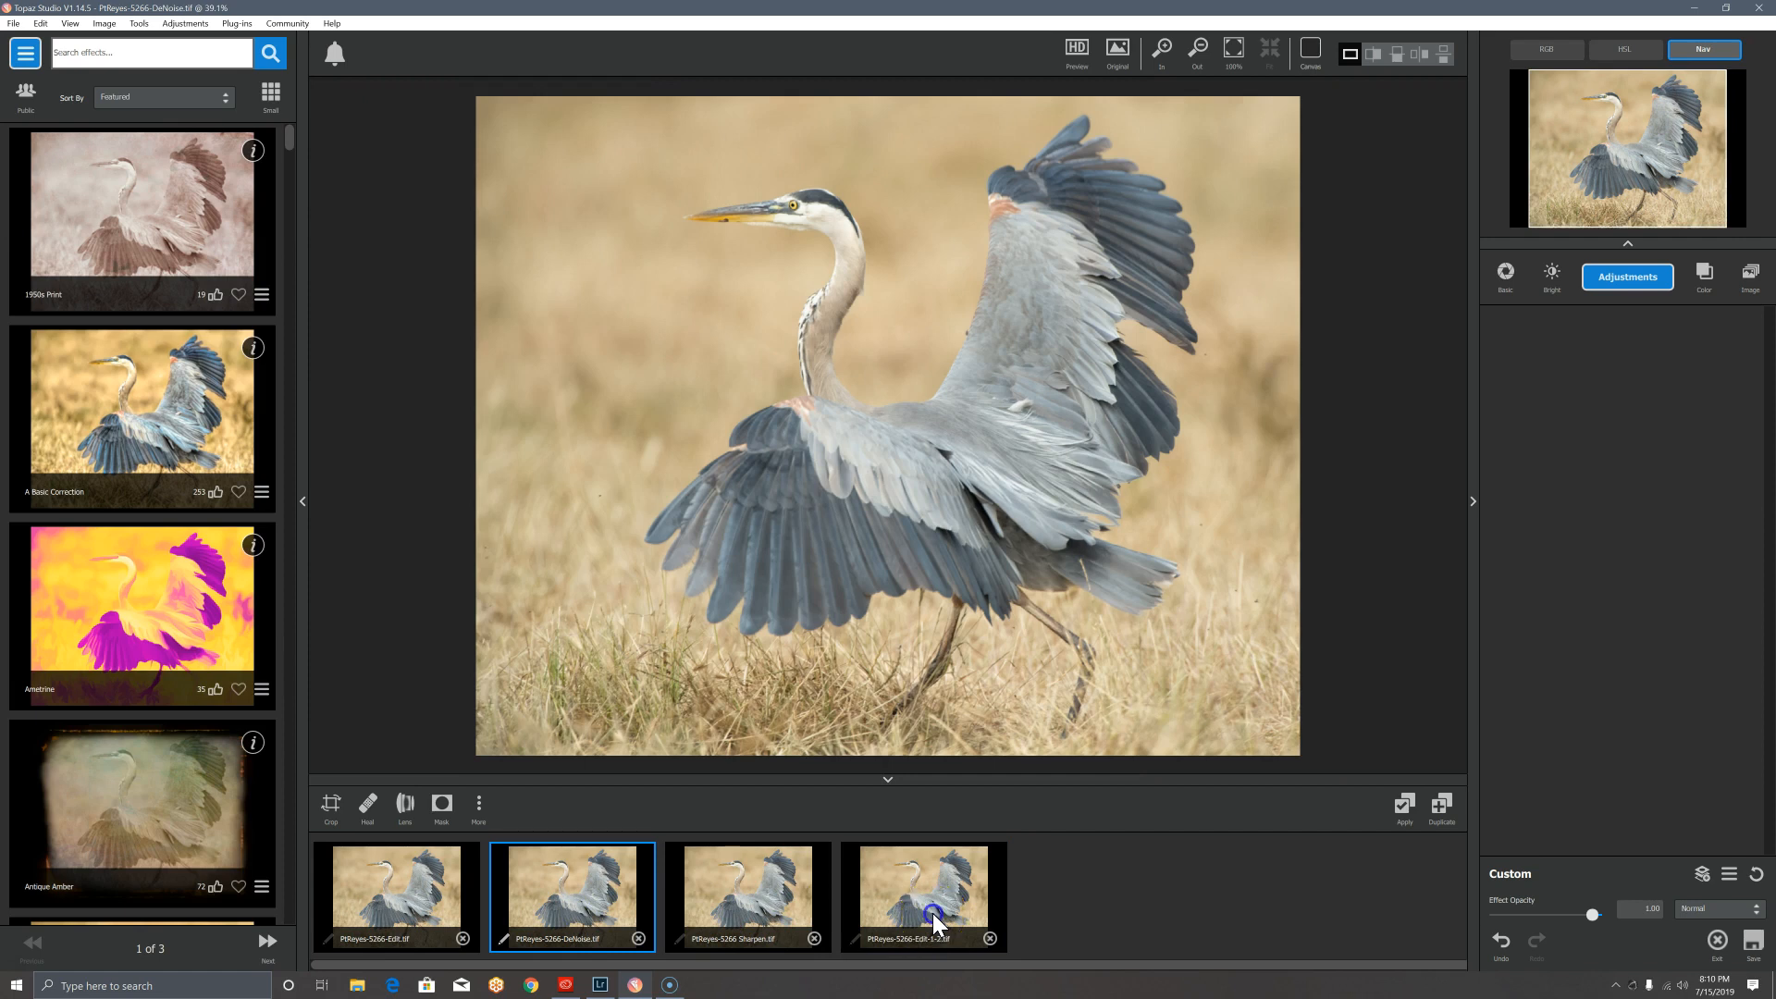
{"action": "left_click_drag", "start_coordinate": [933, 913], "coordinate": [1612, 491]}
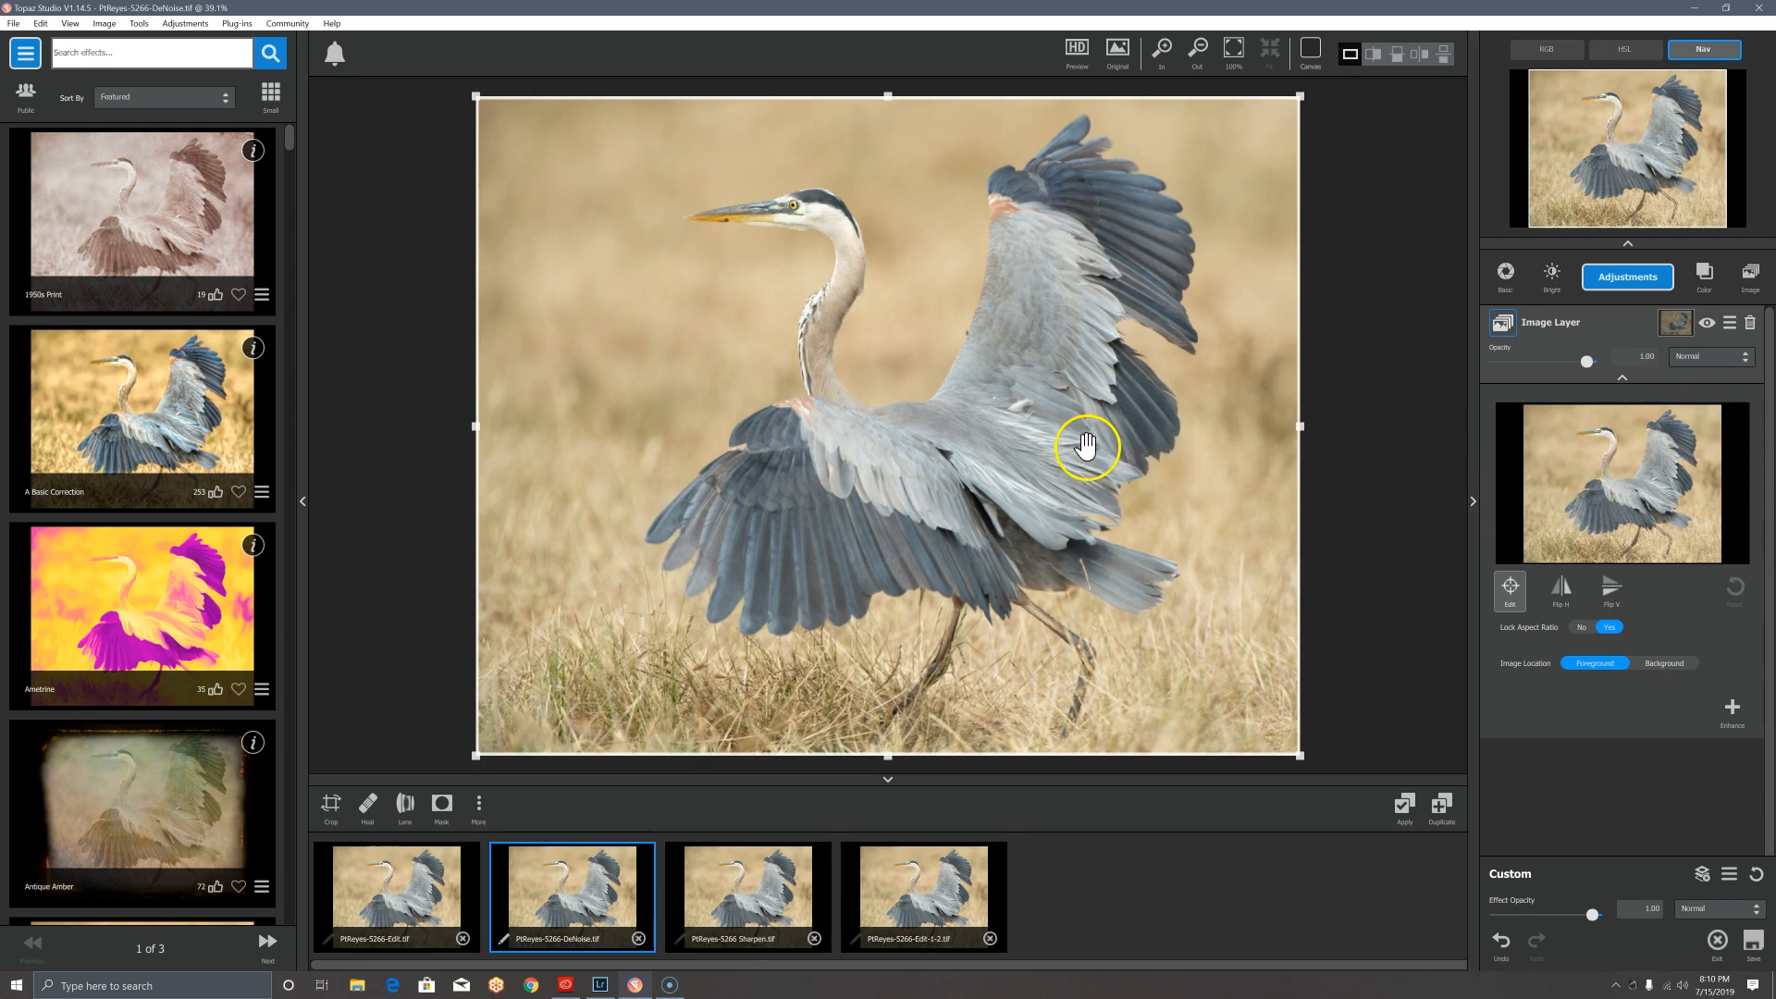
Step: Create a color-selection mask on the image layer by sampling the background below the raised wing, and narrow the color range
{"action": "left_click", "coordinate": [1676, 321]}
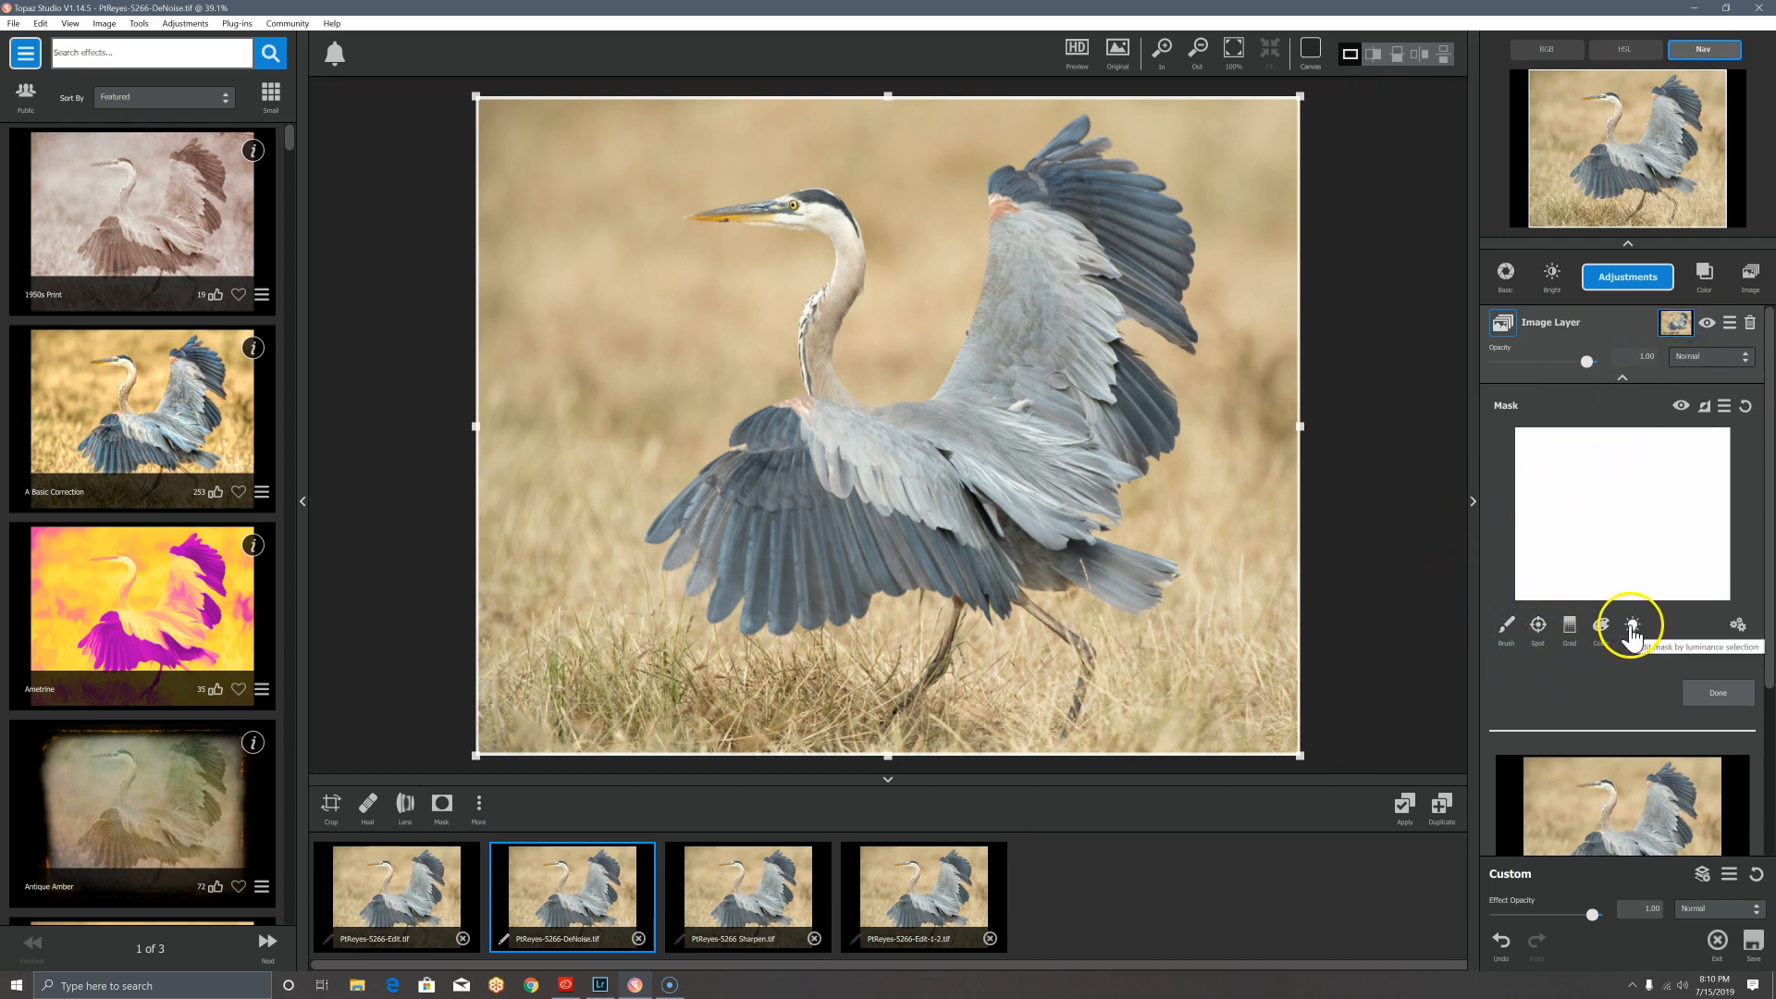
{"action": "left_click", "coordinate": [1601, 629]}
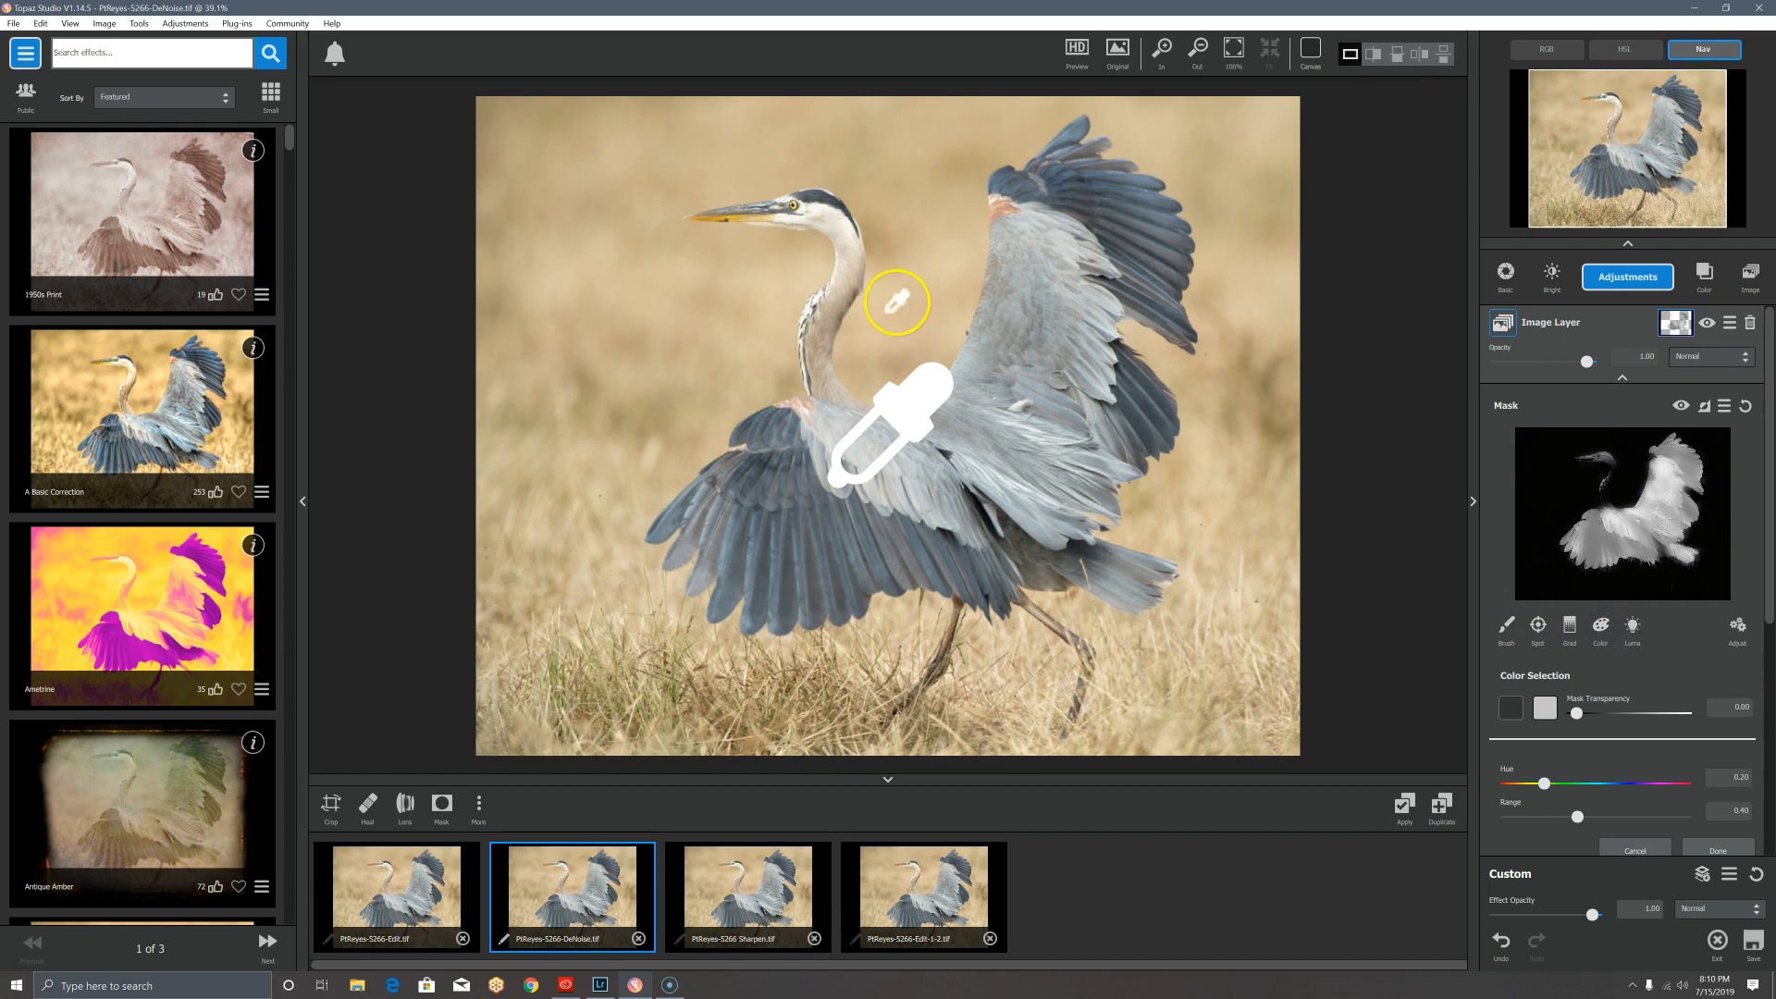
{"action": "left_click", "coordinate": [1161, 495]}
{"action": "left_click_drag", "start_coordinate": [1578, 817], "coordinate": [1528, 826]}
{"action": "left_click_drag", "start_coordinate": [1526, 818], "coordinate": [1518, 818]}
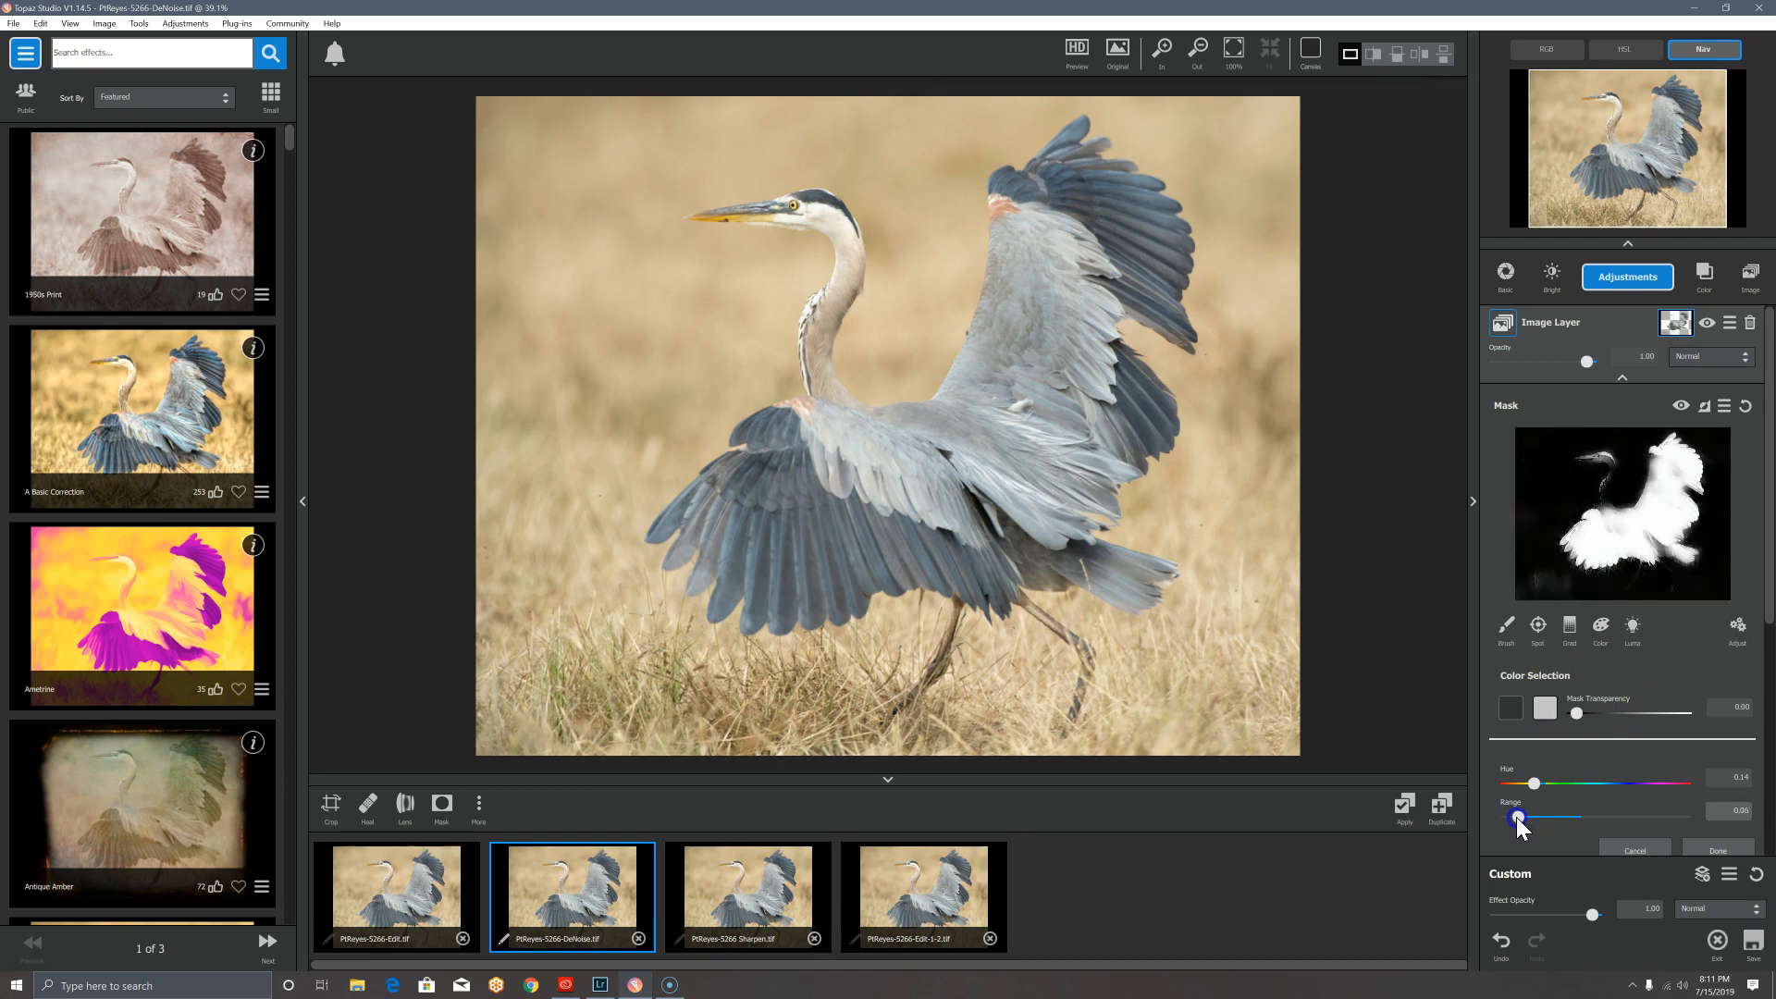
{"action": "left_click_drag", "start_coordinate": [1518, 818], "coordinate": [1532, 810]}
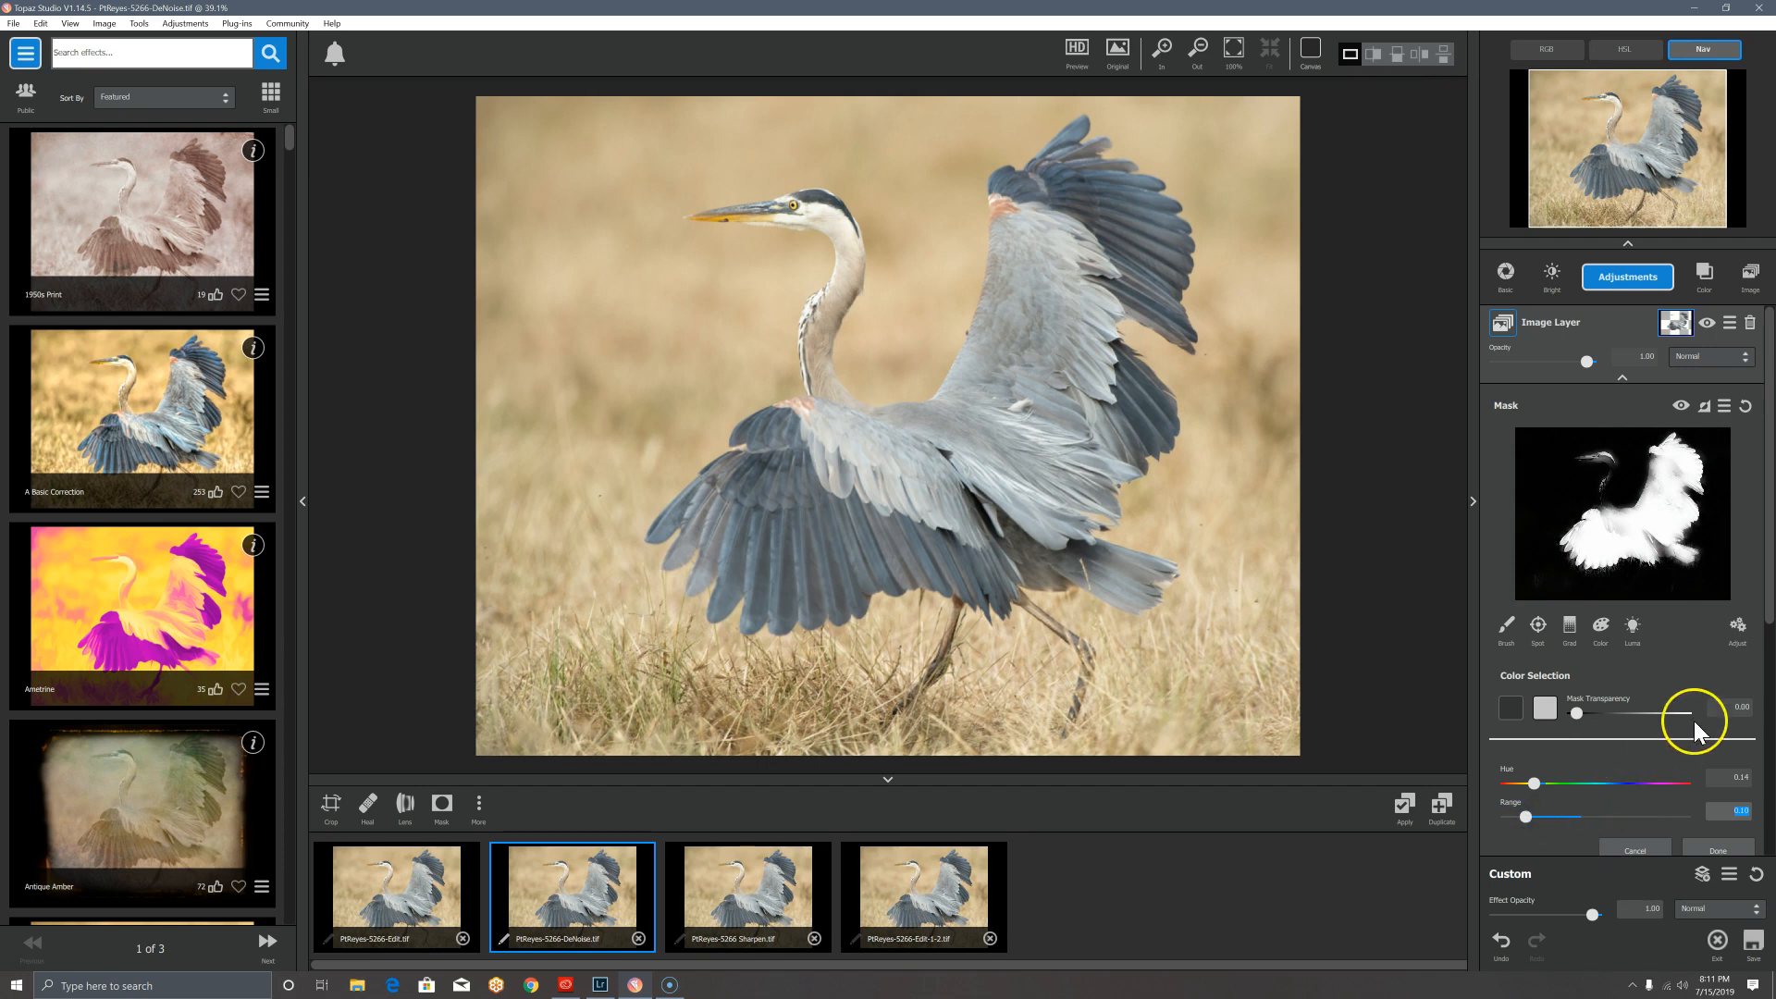
Step: Refine the heron mask by strongly raising its contrast and setting its density to 0.37
{"action": "left_click", "coordinate": [1738, 629]}
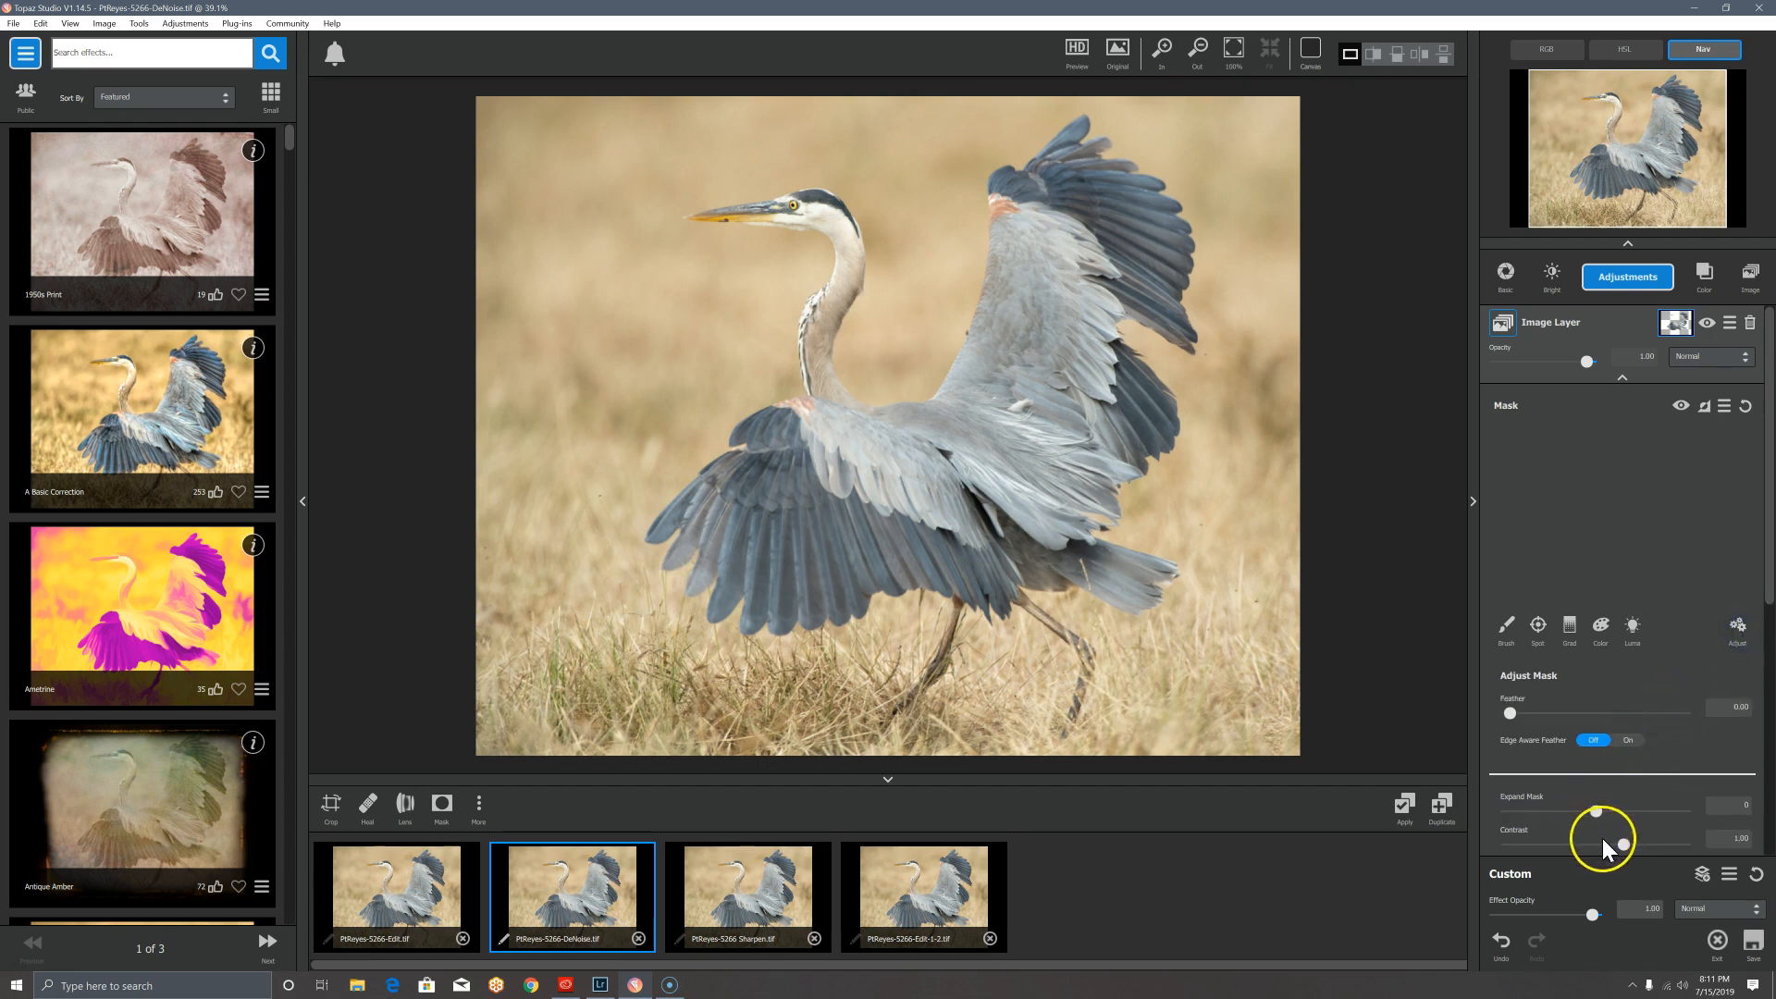
{"action": "left_click_drag", "start_coordinate": [1624, 846], "coordinate": [1640, 842]}
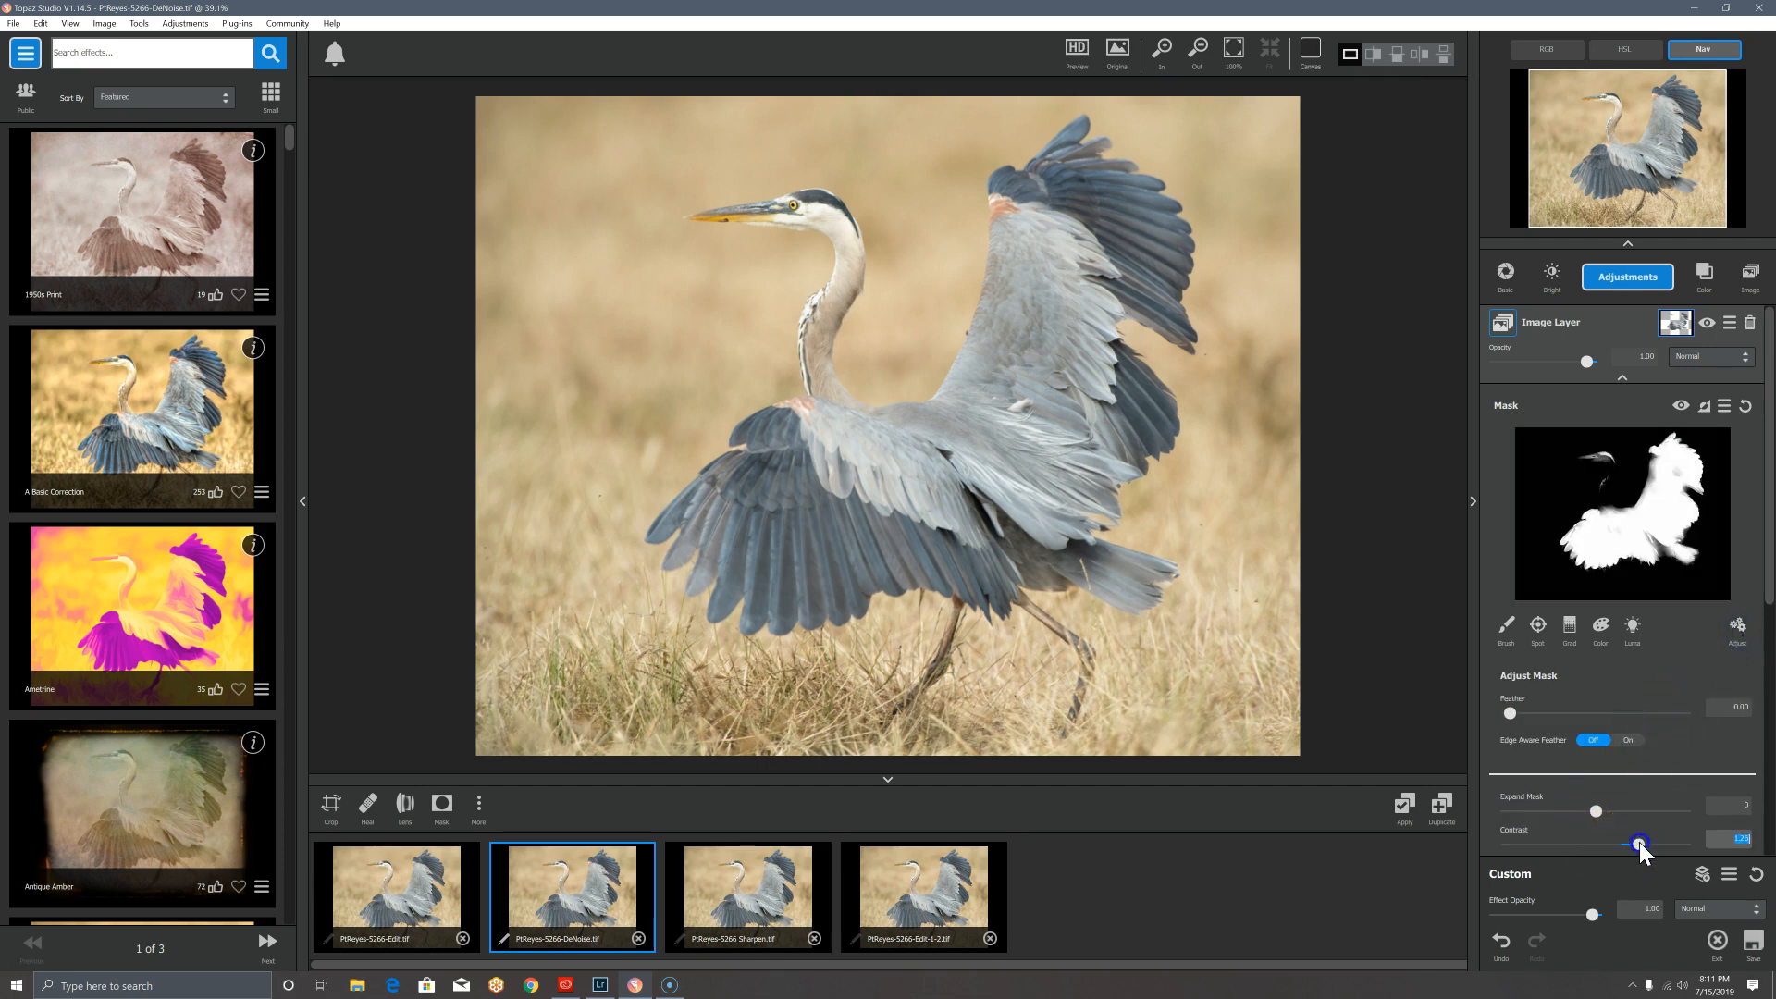
{"action": "left_click_drag", "start_coordinate": [1760, 595], "coordinate": [1762, 641]}
{"action": "left_click_drag", "start_coordinate": [1590, 792], "coordinate": [1684, 753]}
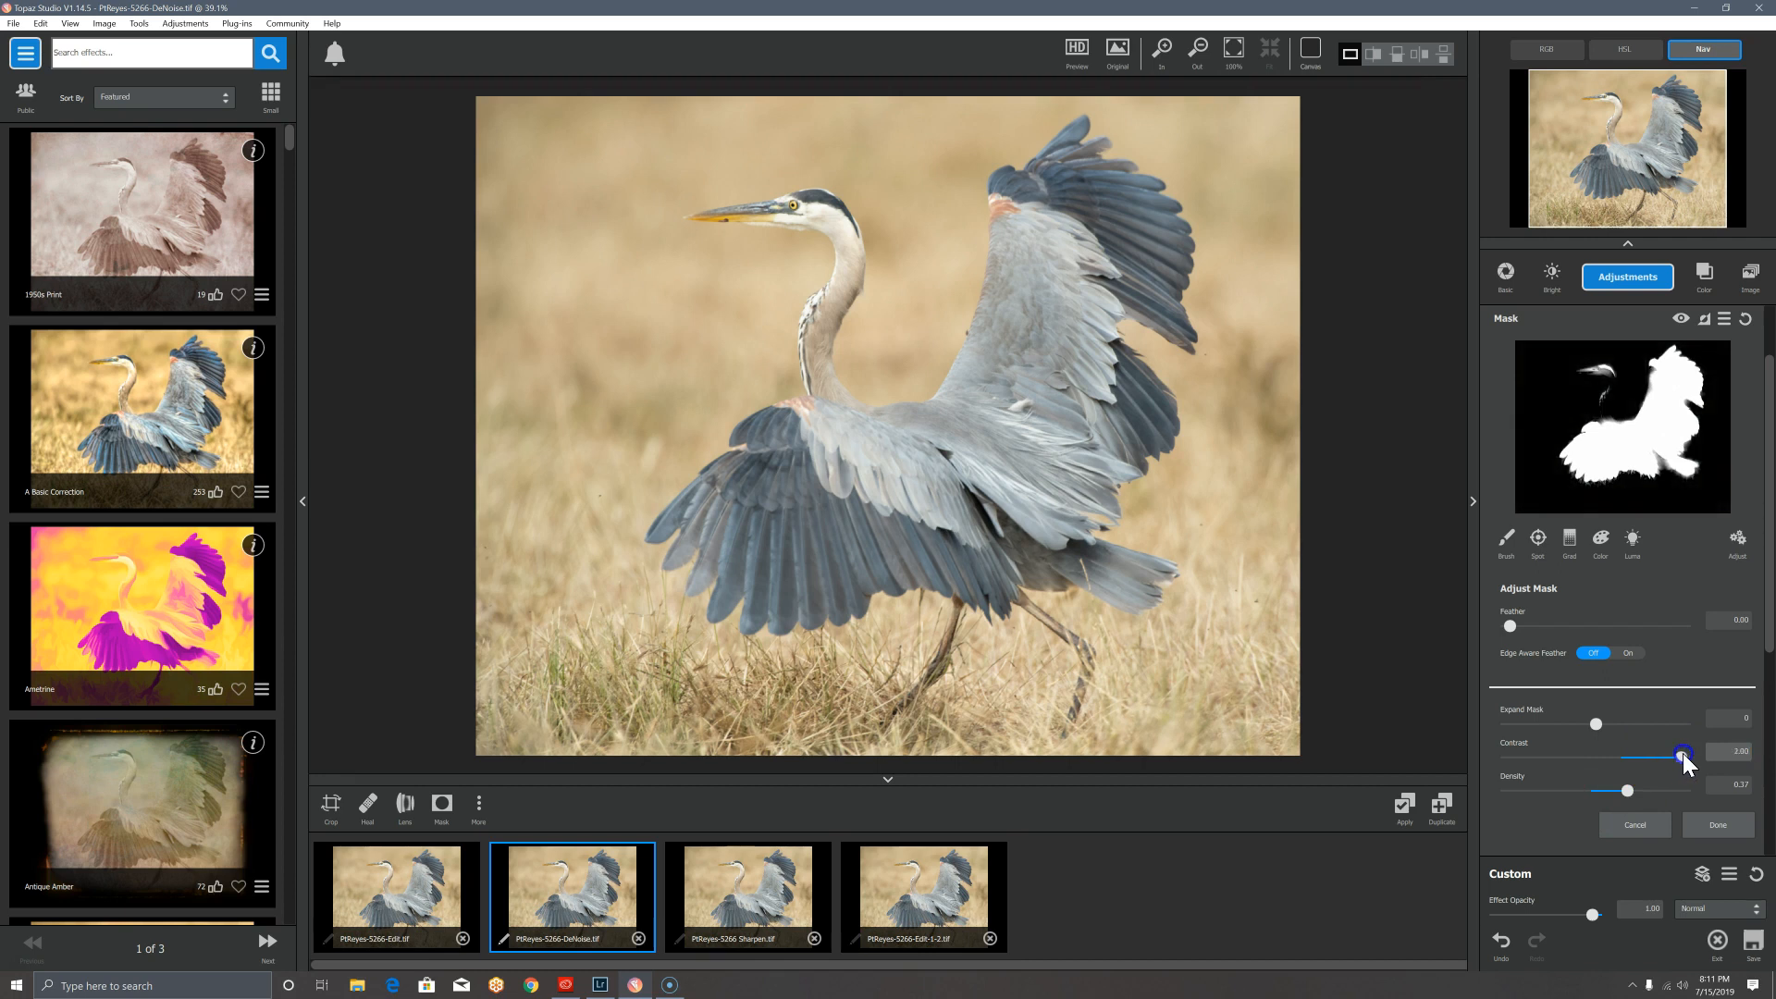
{"action": "left_click", "coordinate": [1625, 790]}
Step: Paint the heron's neck and head into the mask with the Mask Brush, reducing the radius to 0.06 for the bill
{"action": "left_click", "coordinate": [1506, 540]}
{"action": "left_click", "coordinate": [1543, 622]}
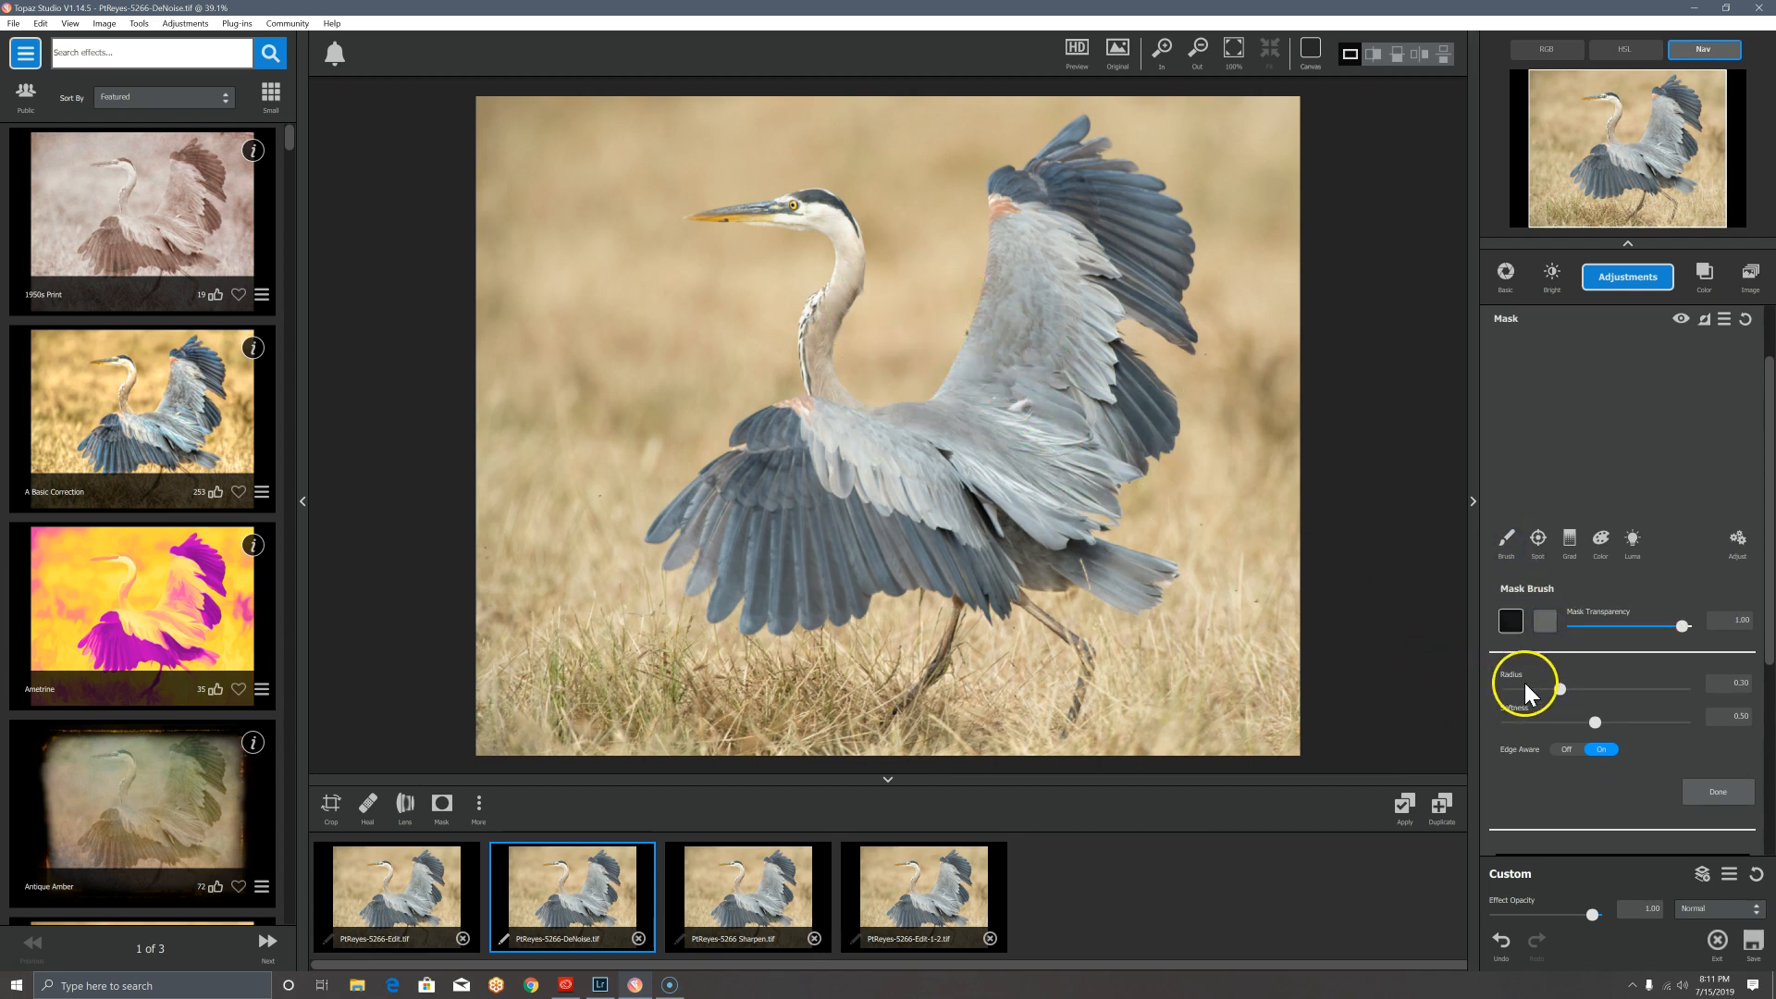
{"action": "mouse_move", "coordinate": [844, 329]}
{"action": "left_mouse_down"}
{"action": "mouse_move", "coordinate": [833, 285]}
{"action": "mouse_move", "coordinate": [814, 319]}
{"action": "mouse_move", "coordinate": [832, 404]}
{"action": "mouse_move", "coordinate": [825, 309]}
{"action": "mouse_move", "coordinate": [848, 247]}
{"action": "mouse_move", "coordinate": [837, 290]}
{"action": "mouse_move", "coordinate": [847, 252]}
{"action": "mouse_move", "coordinate": [829, 210]}
{"action": "mouse_move", "coordinate": [802, 207]}
{"action": "mouse_move", "coordinate": [819, 211]}
{"action": "left_mouse_up"}
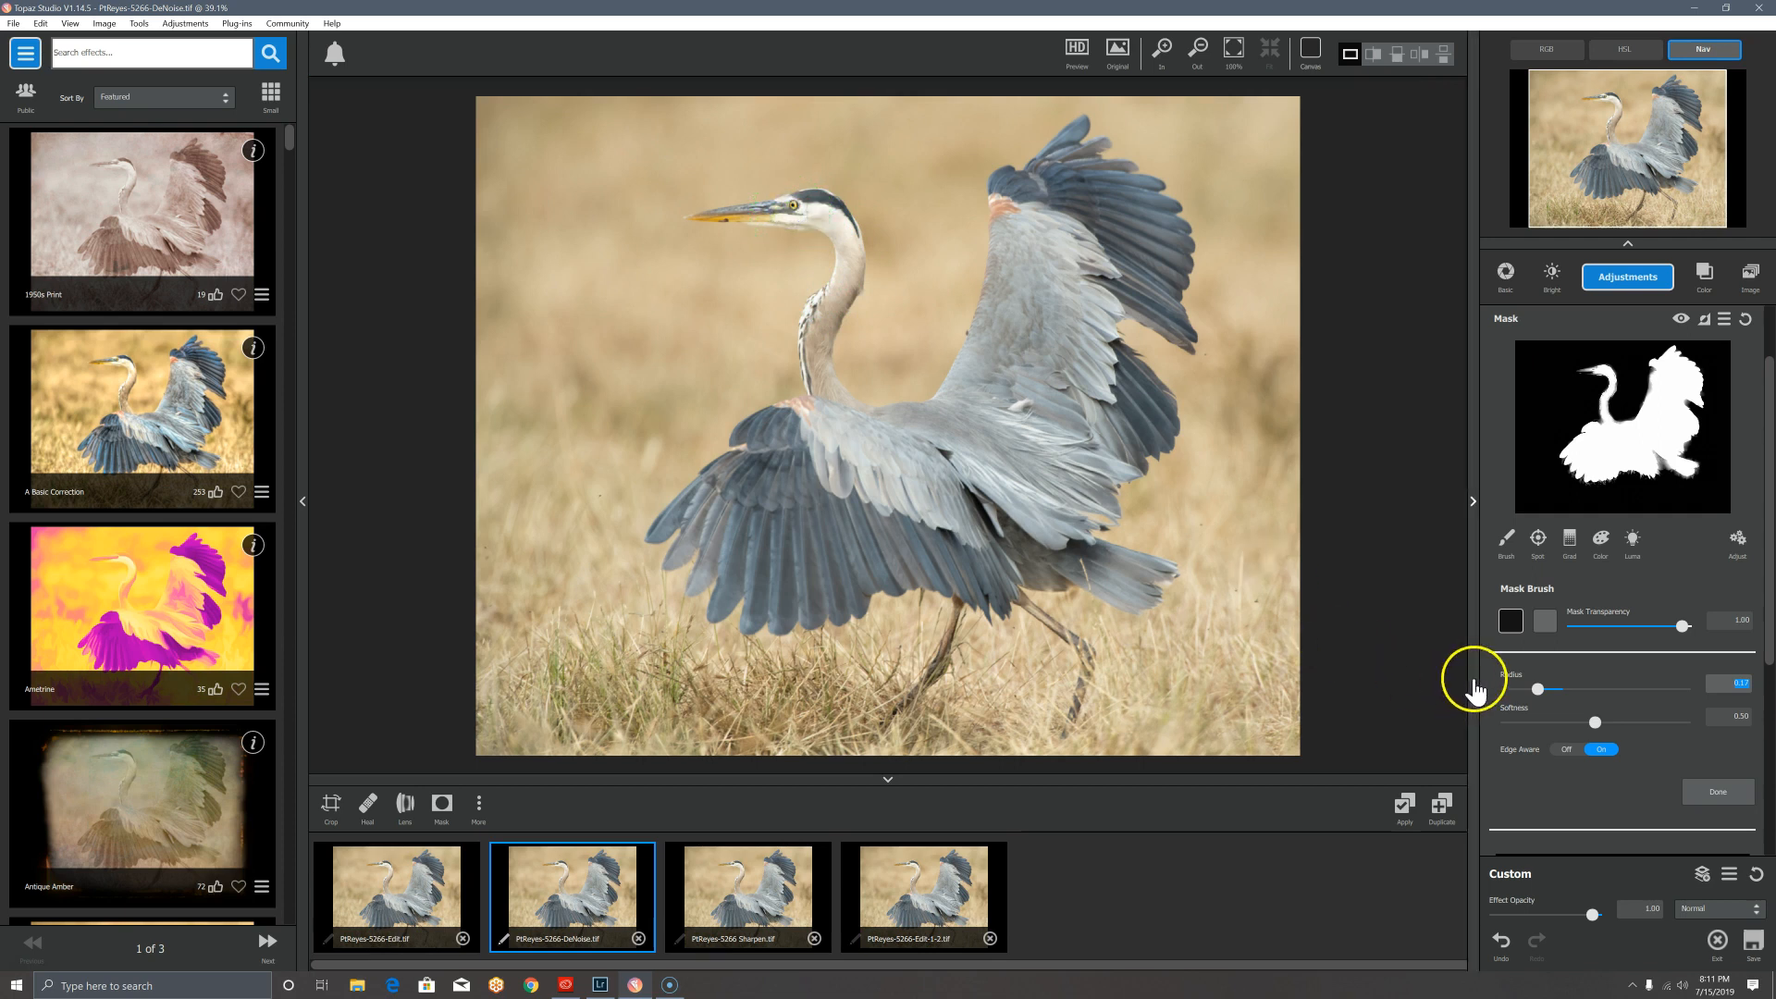
{"action": "left_click_drag", "start_coordinate": [1522, 687], "coordinate": [1518, 689]}
{"action": "mouse_move", "coordinate": [781, 207]}
{"action": "left_mouse_down"}
{"action": "mouse_move", "coordinate": [715, 215]}
{"action": "mouse_move", "coordinate": [763, 218]}
{"action": "left_mouse_up"}
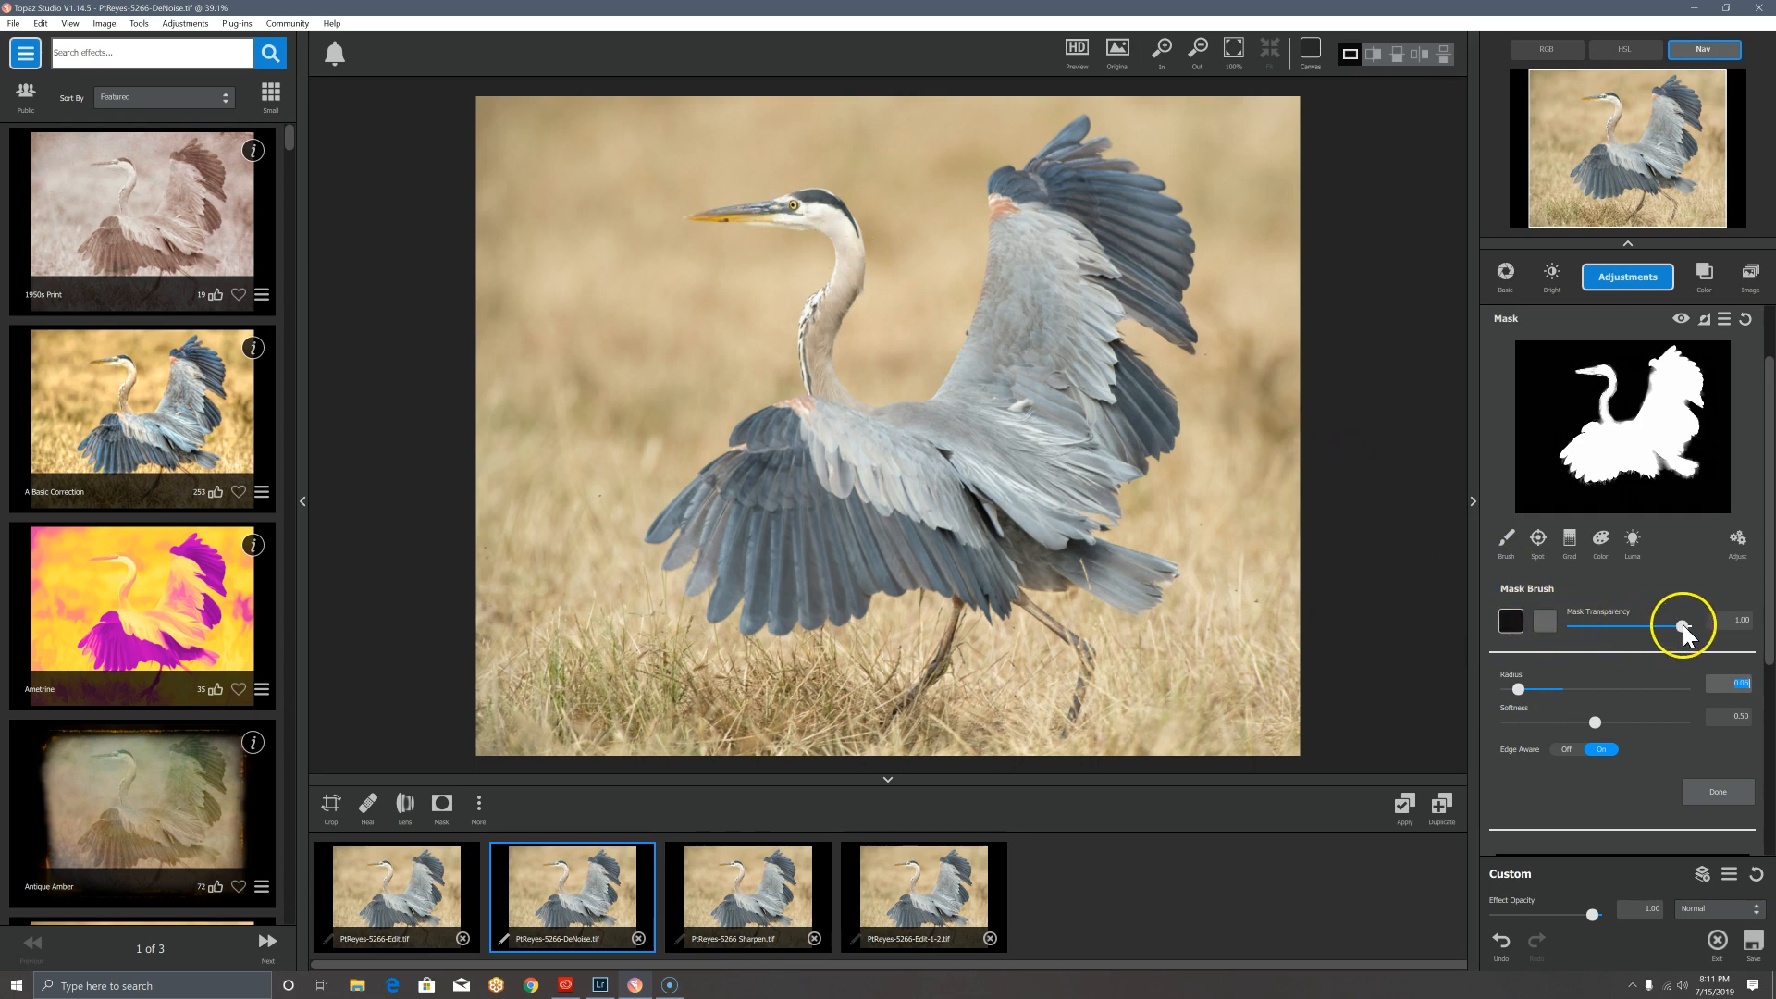
Step: Increase the mask brush softness, adjust its small radius, and paint the full length of the bill into the mask
{"action": "left_click", "coordinate": [1644, 722]}
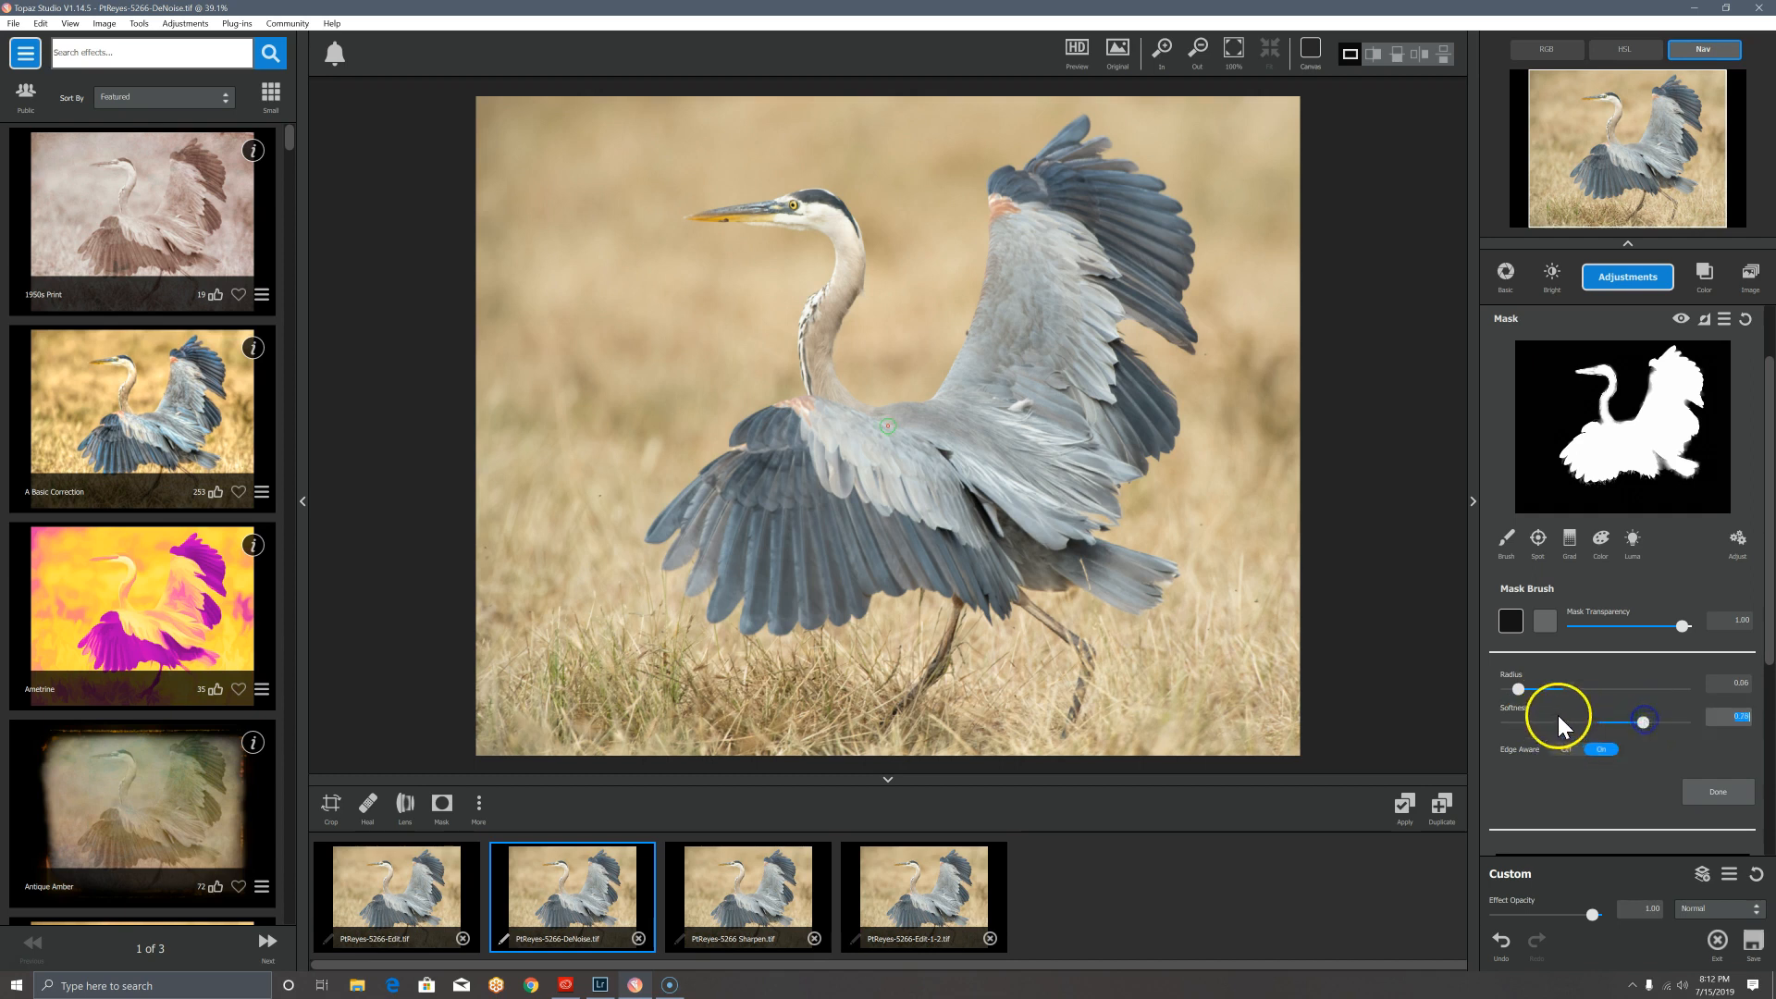
{"action": "left_click_drag", "start_coordinate": [1525, 694], "coordinate": [1514, 694]}
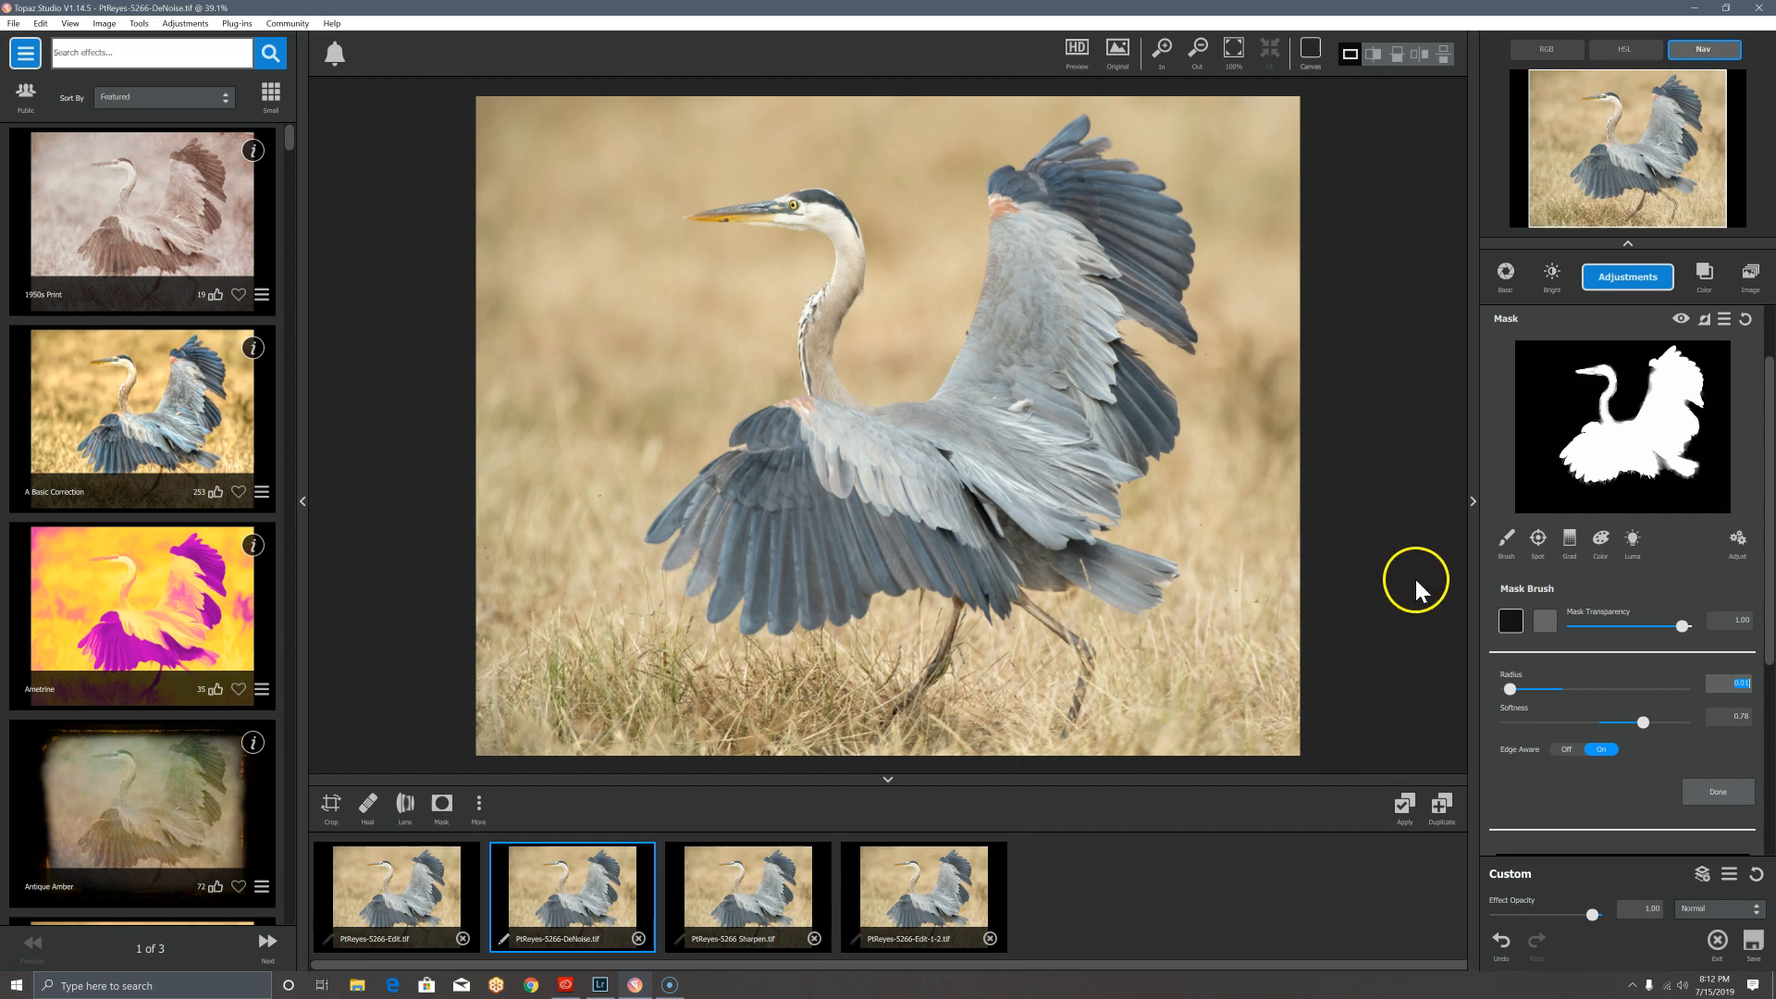
{"action": "left_click_drag", "start_coordinate": [1513, 688], "coordinate": [1524, 688]}
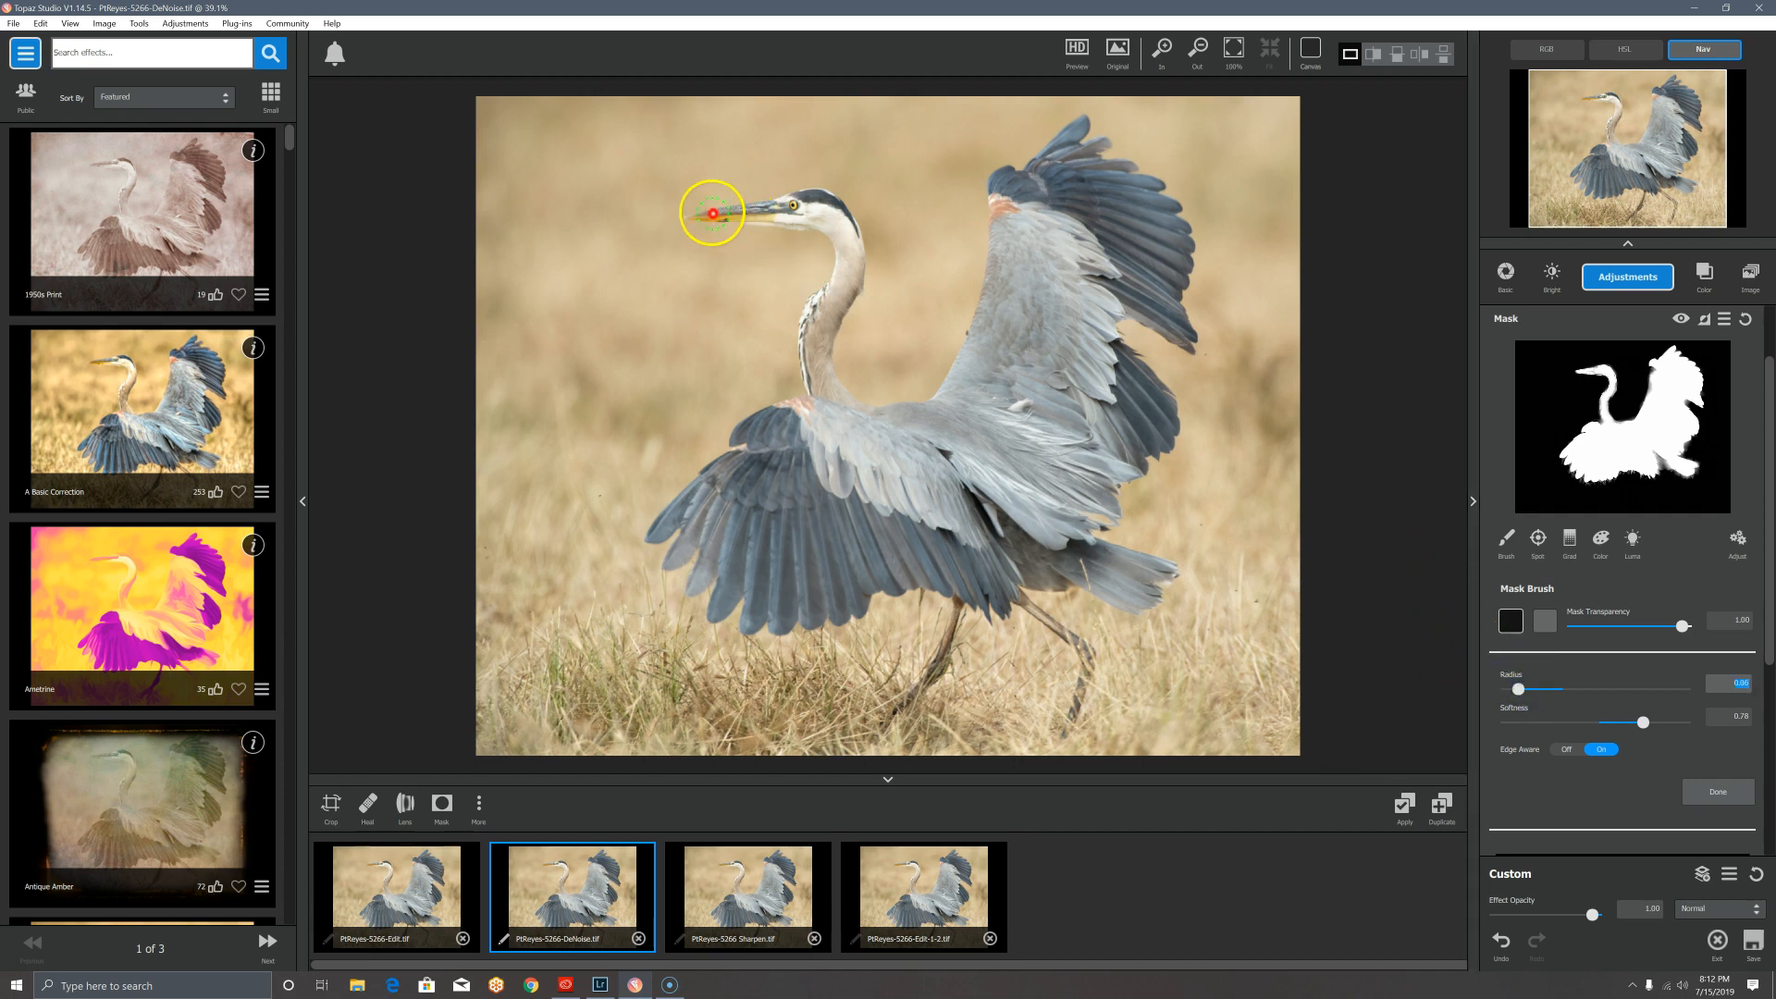
{"action": "left_click_drag", "start_coordinate": [708, 217], "coordinate": [793, 208]}
Step: Paint the pink patch on the raised wing, the heron's underside and both legs into the mask
{"action": "left_click_drag", "start_coordinate": [1007, 207], "coordinate": [1009, 215]}
{"action": "mouse_move", "coordinate": [1051, 586]}
{"action": "left_mouse_down"}
{"action": "mouse_move", "coordinate": [1019, 557]}
{"action": "mouse_move", "coordinate": [1056, 551]}
{"action": "mouse_move", "coordinate": [1020, 535]}
{"action": "mouse_move", "coordinate": [1065, 508]}
{"action": "mouse_move", "coordinate": [1011, 525]}
{"action": "left_mouse_up"}
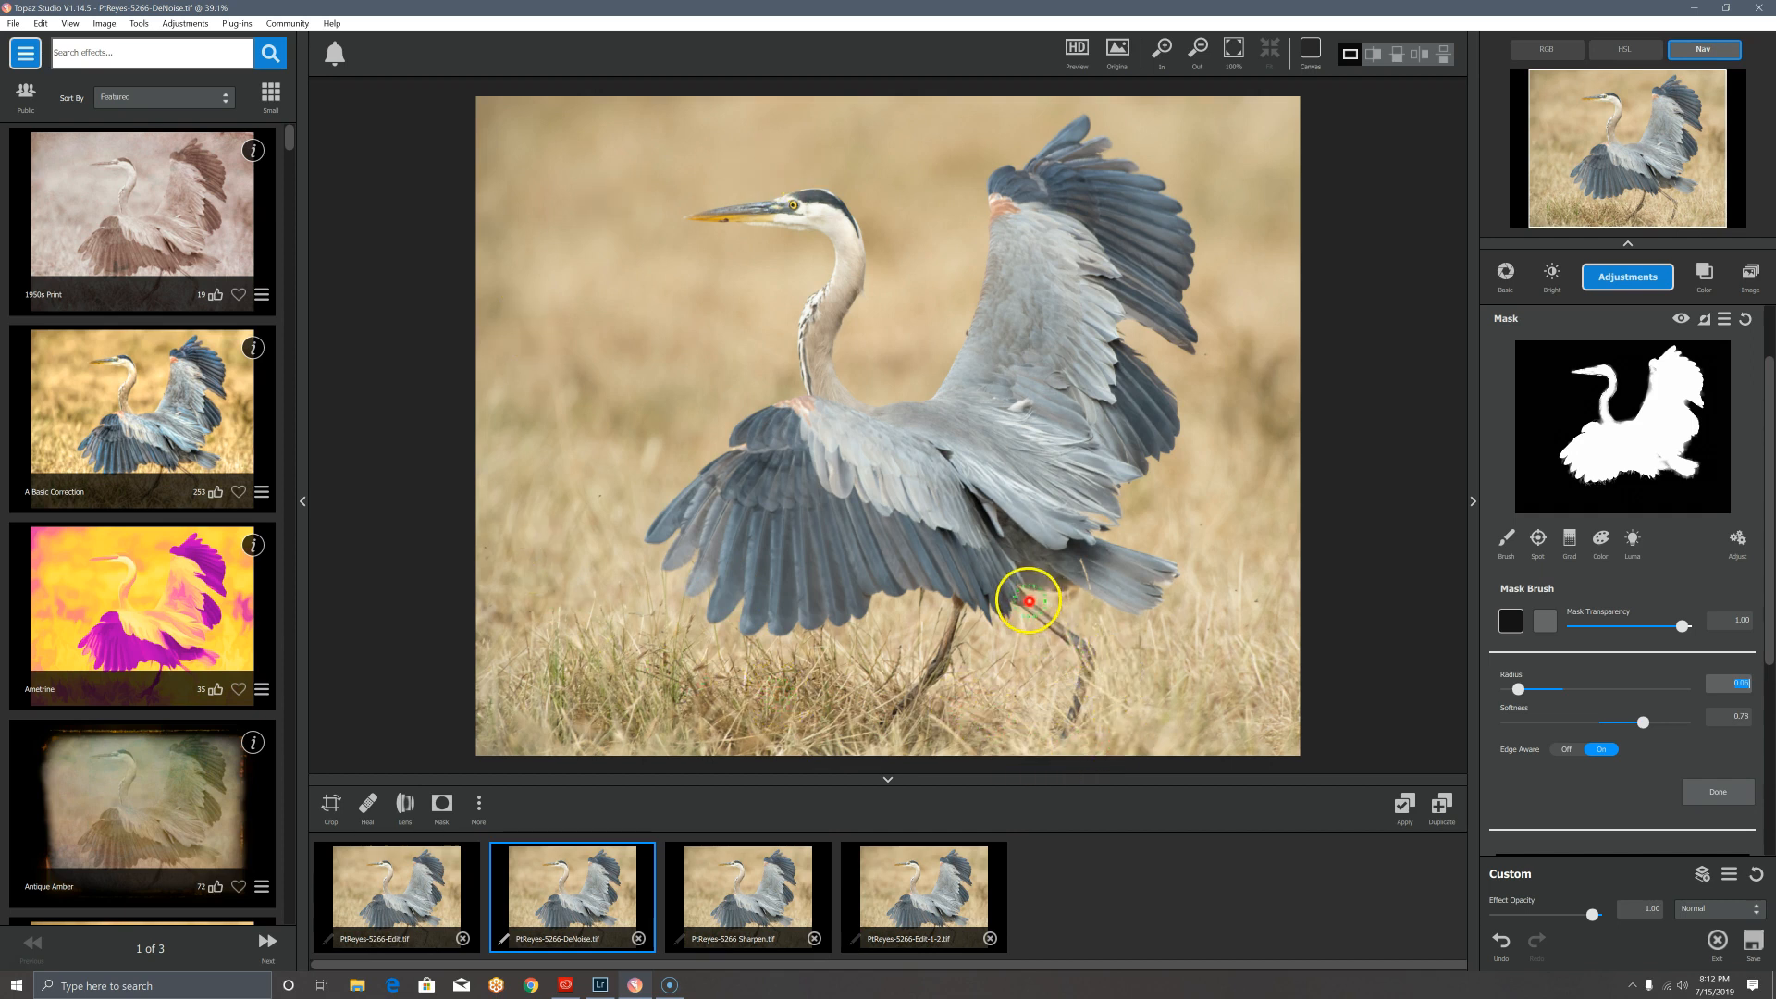
{"action": "left_click_drag", "start_coordinate": [1024, 599], "coordinate": [1086, 646]}
{"action": "left_click_drag", "start_coordinate": [960, 607], "coordinate": [929, 670]}
{"action": "left_click_drag", "start_coordinate": [1074, 661], "coordinate": [1081, 714]}
Step: Examine the masked result around the lowered wing, the background beside it and the grass at up to 125% zoom
{"action": "left_click", "coordinate": [1234, 51]}
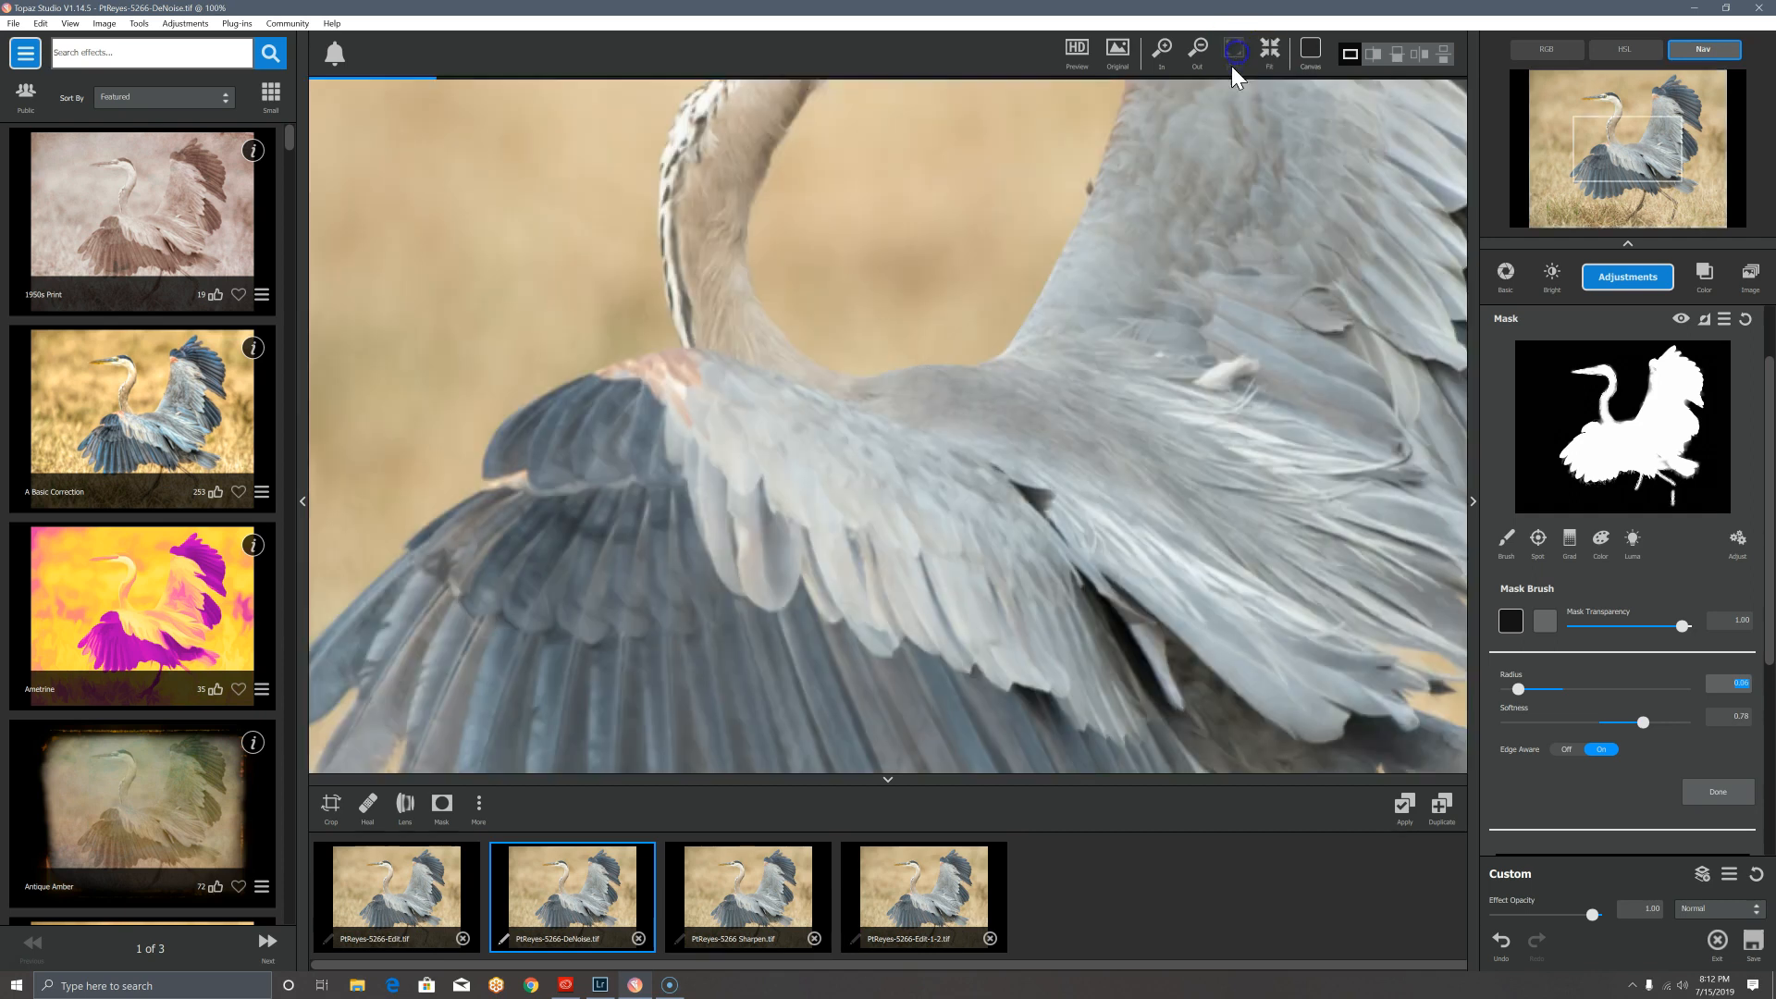
{"action": "left_click", "coordinate": [1584, 227]}
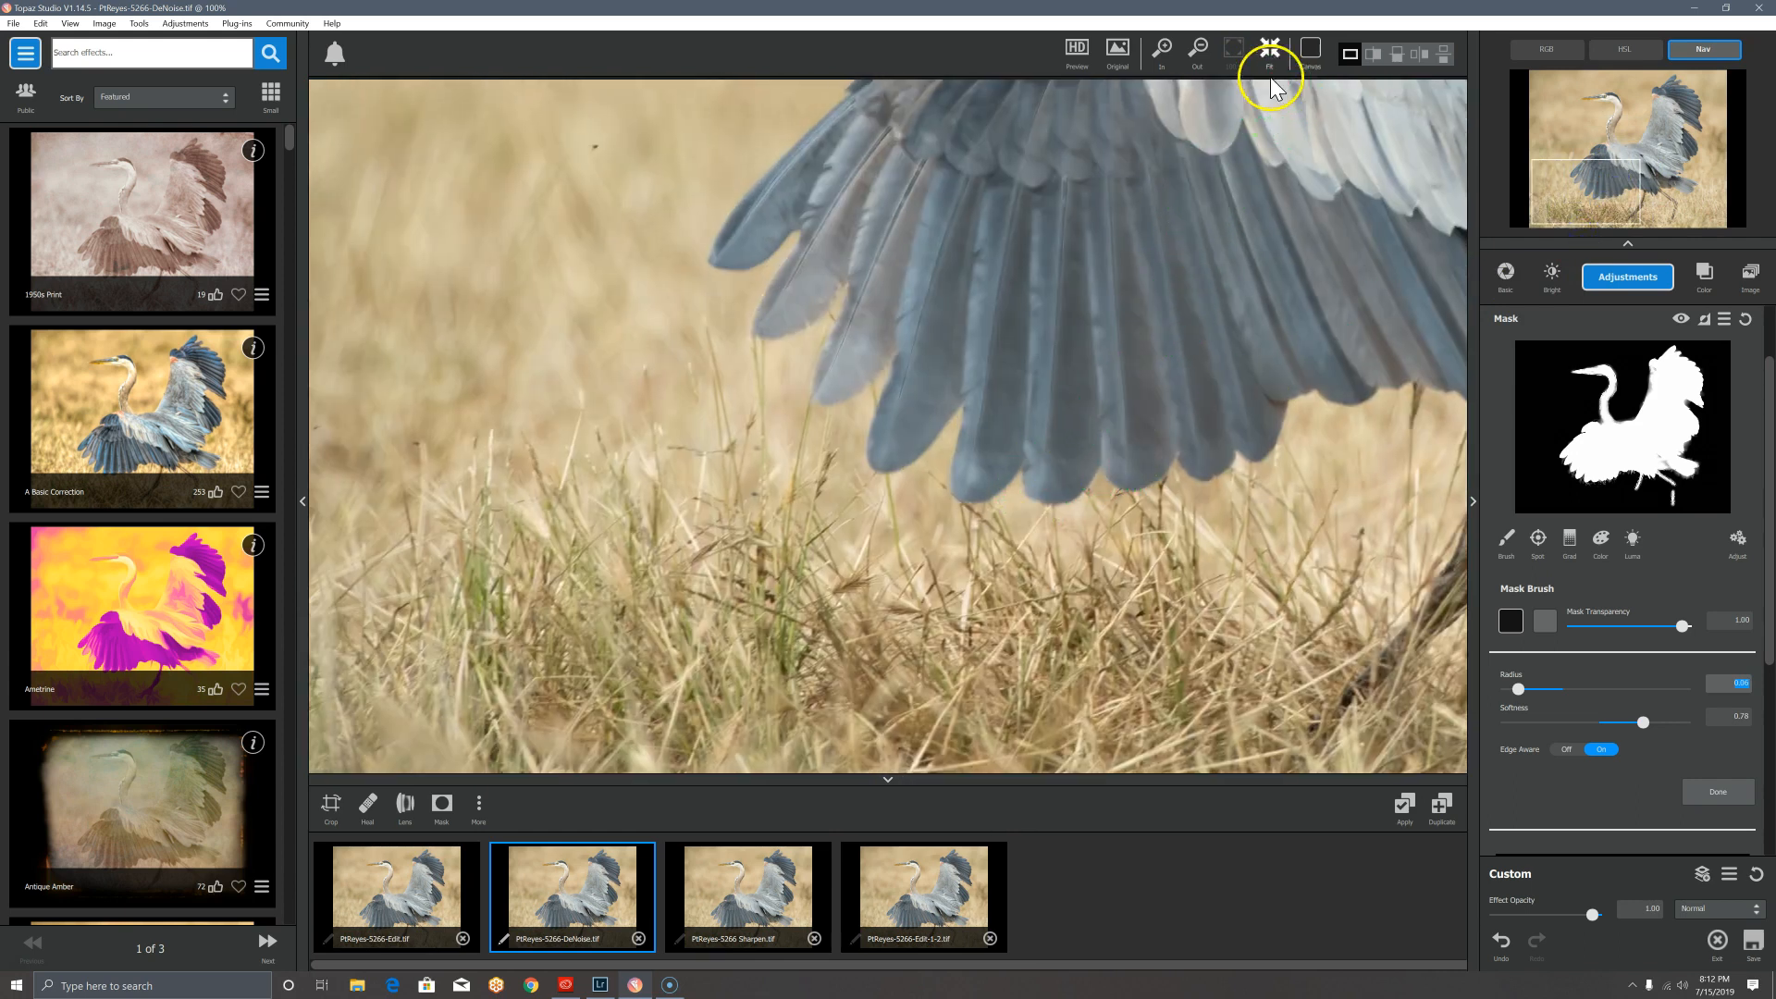
{"action": "left_click", "coordinate": [1162, 48]}
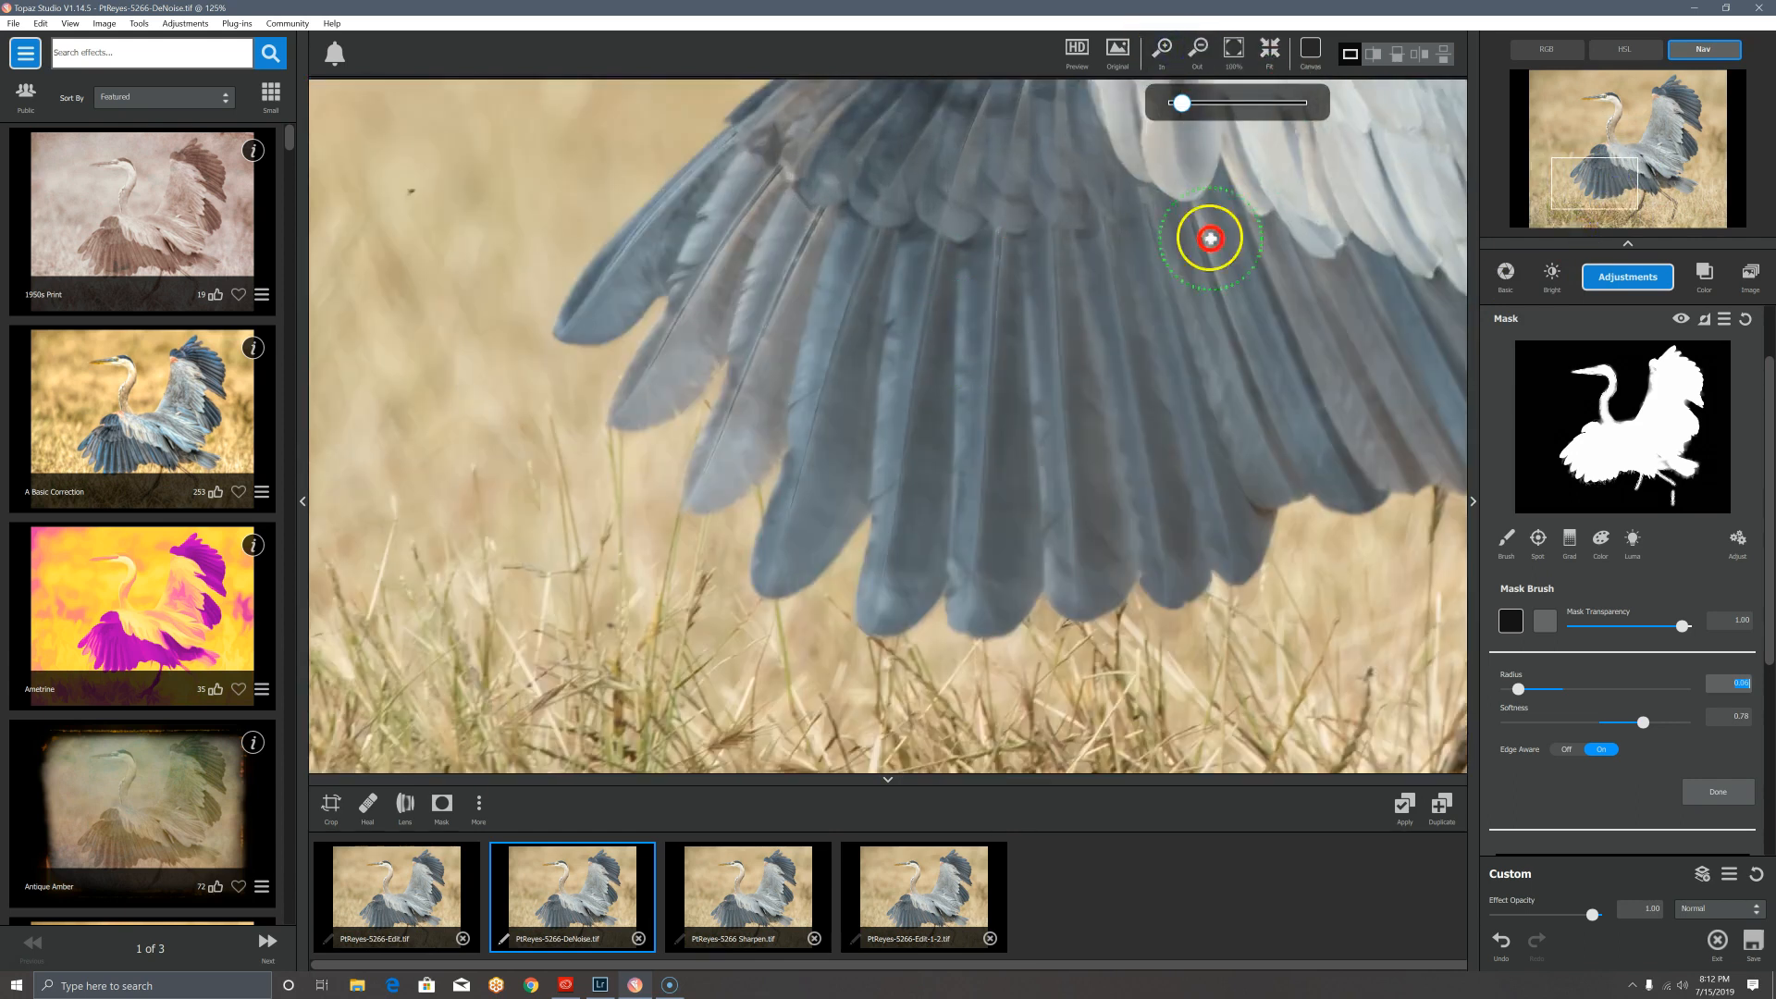
{"action": "mouse_move", "coordinate": [1594, 183]}
{"action": "left_mouse_down"}
{"action": "mouse_move", "coordinate": [1586, 197]}
{"action": "mouse_move", "coordinate": [1475, 158]}
{"action": "left_mouse_up"}
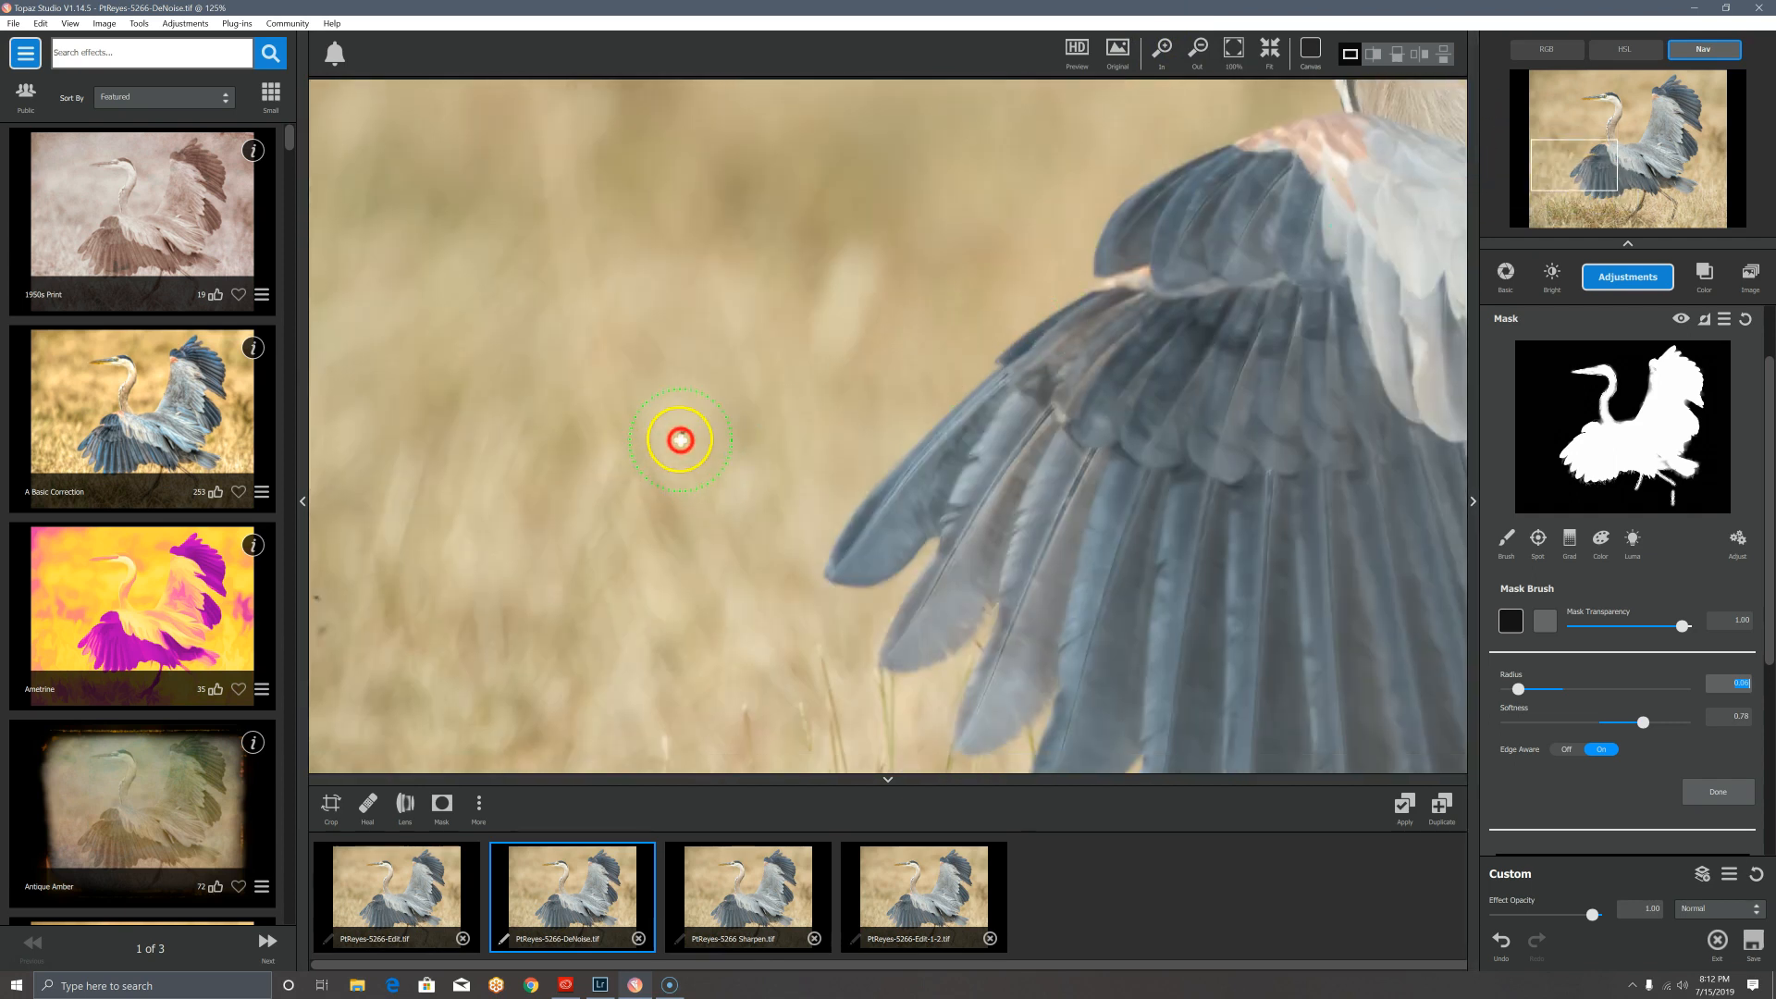
{"action": "left_click_drag", "start_coordinate": [1579, 167], "coordinate": [1558, 367]}
{"action": "left_click", "coordinate": [1702, 222]}
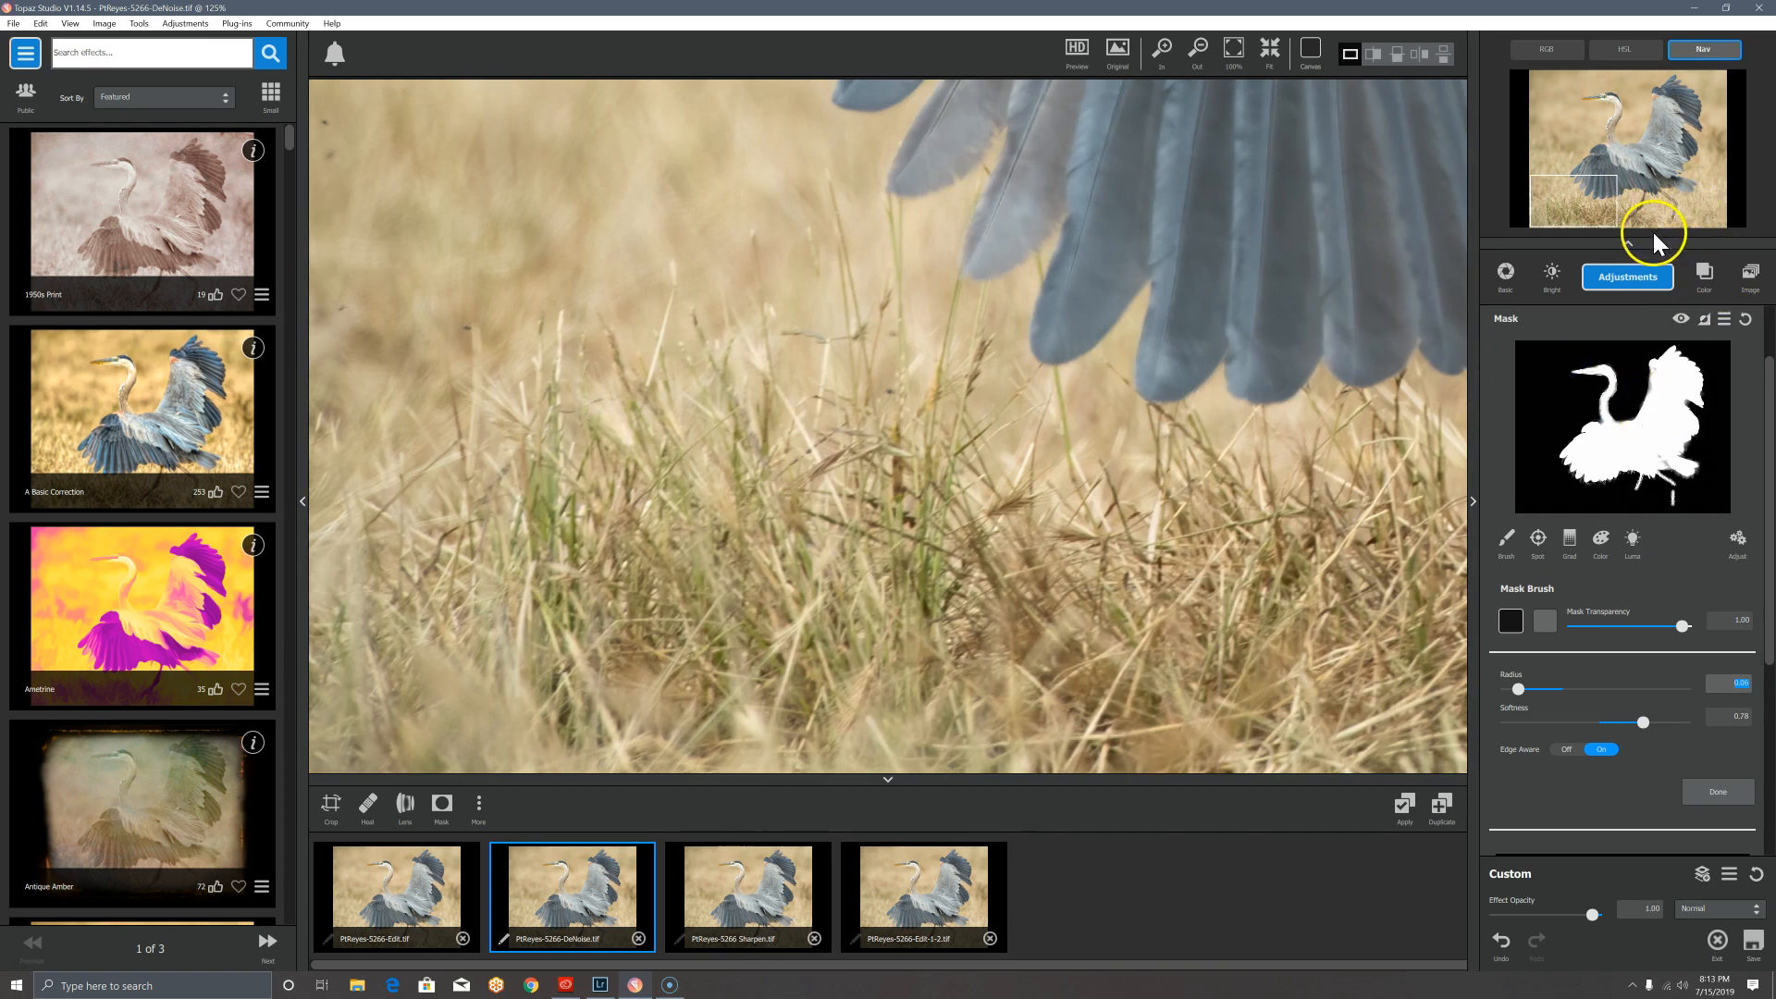
Step: Compare the grass with the layer mask turned off and on, and delete the image layer
{"action": "left_click", "coordinate": [1681, 321]}
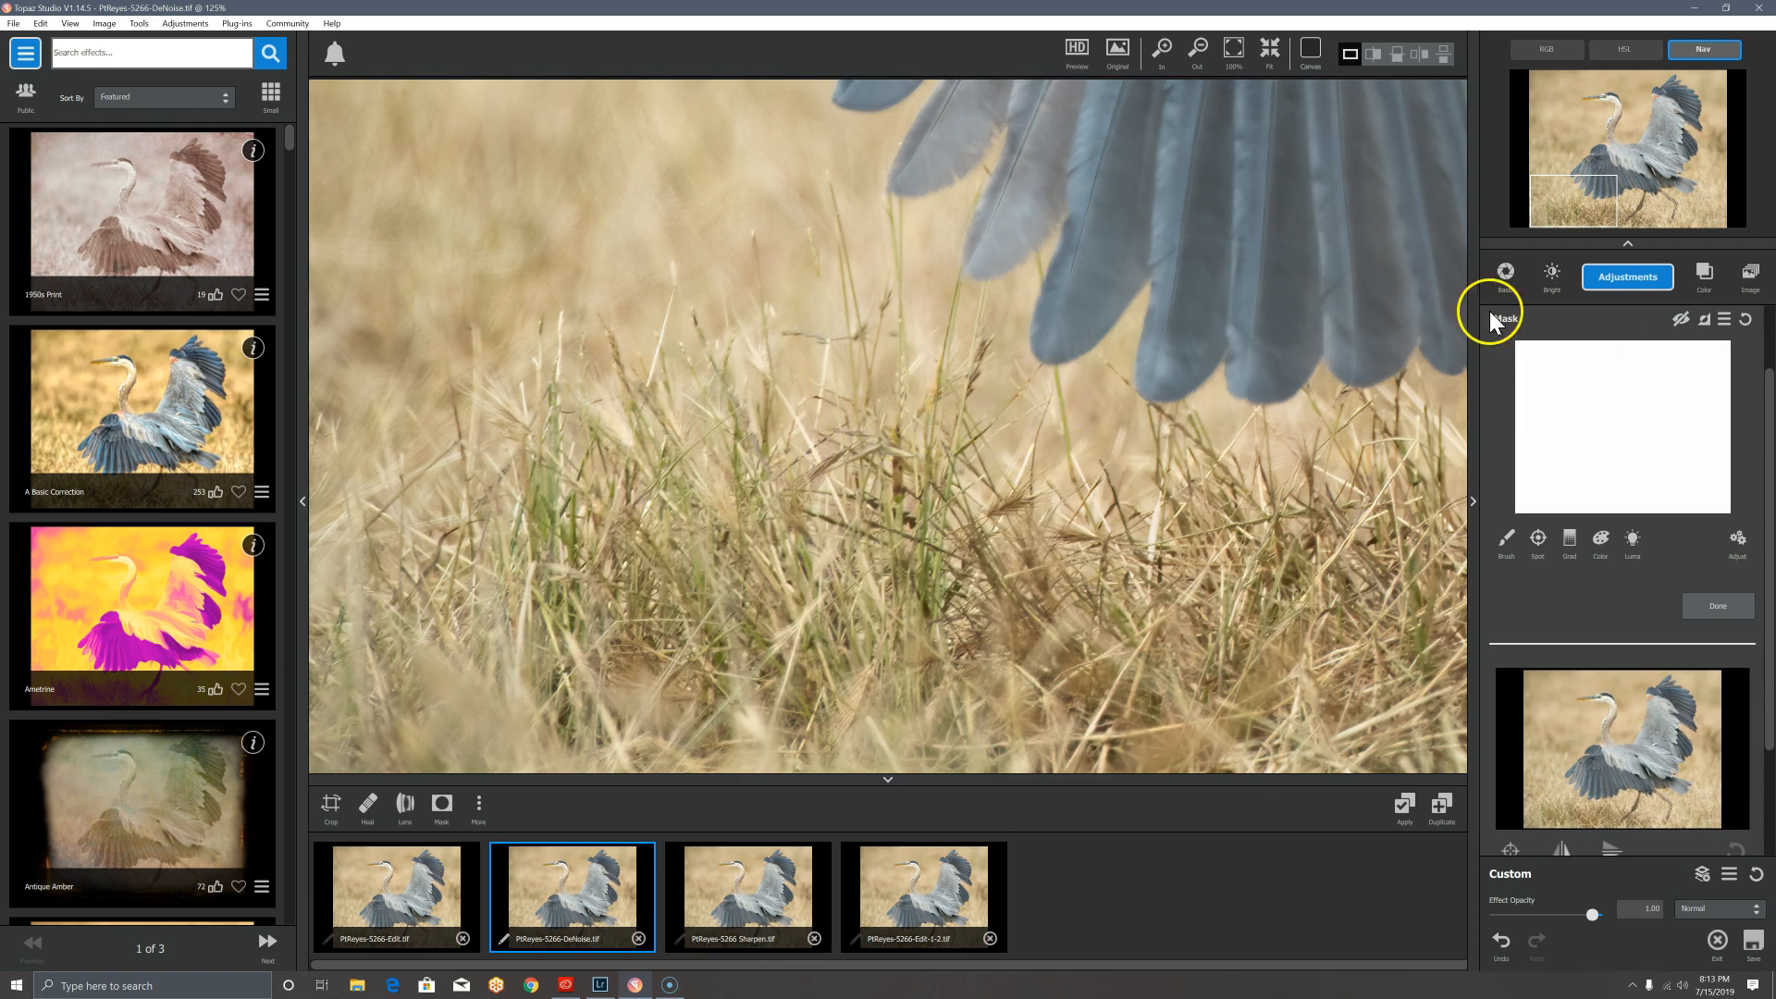
{"action": "left_click", "coordinate": [1686, 321]}
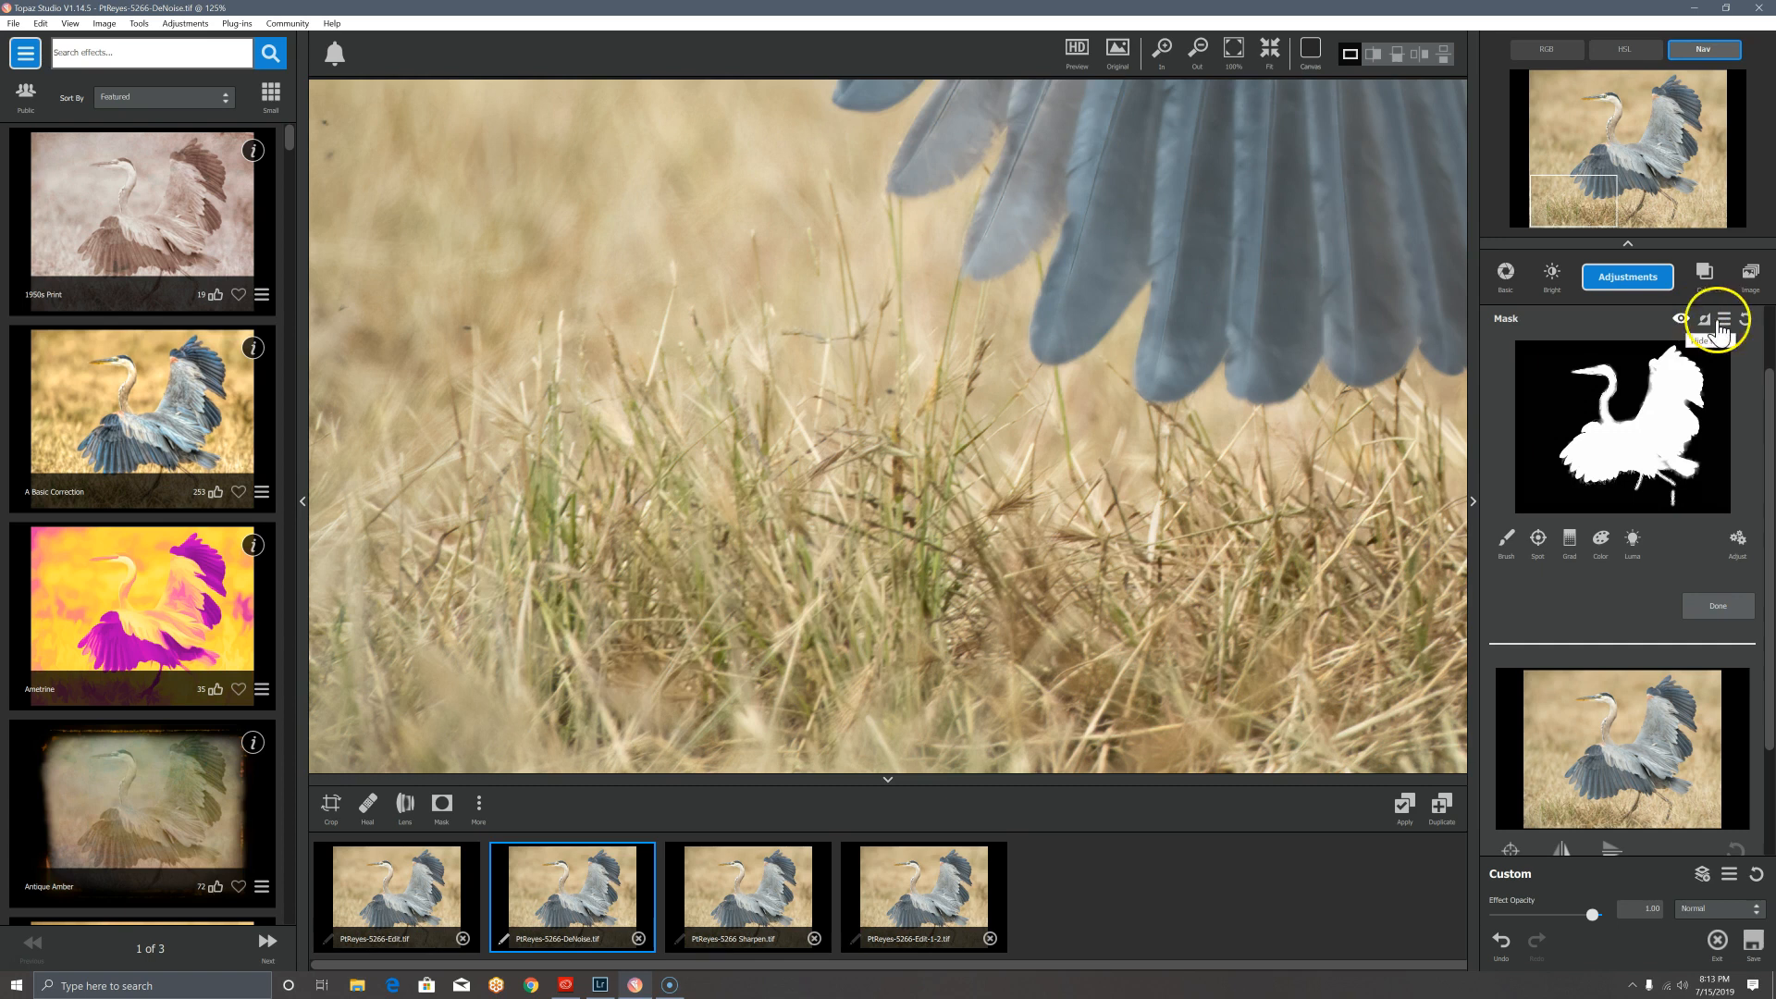
{"action": "left_click_drag", "start_coordinate": [1762, 396], "coordinate": [1771, 341]}
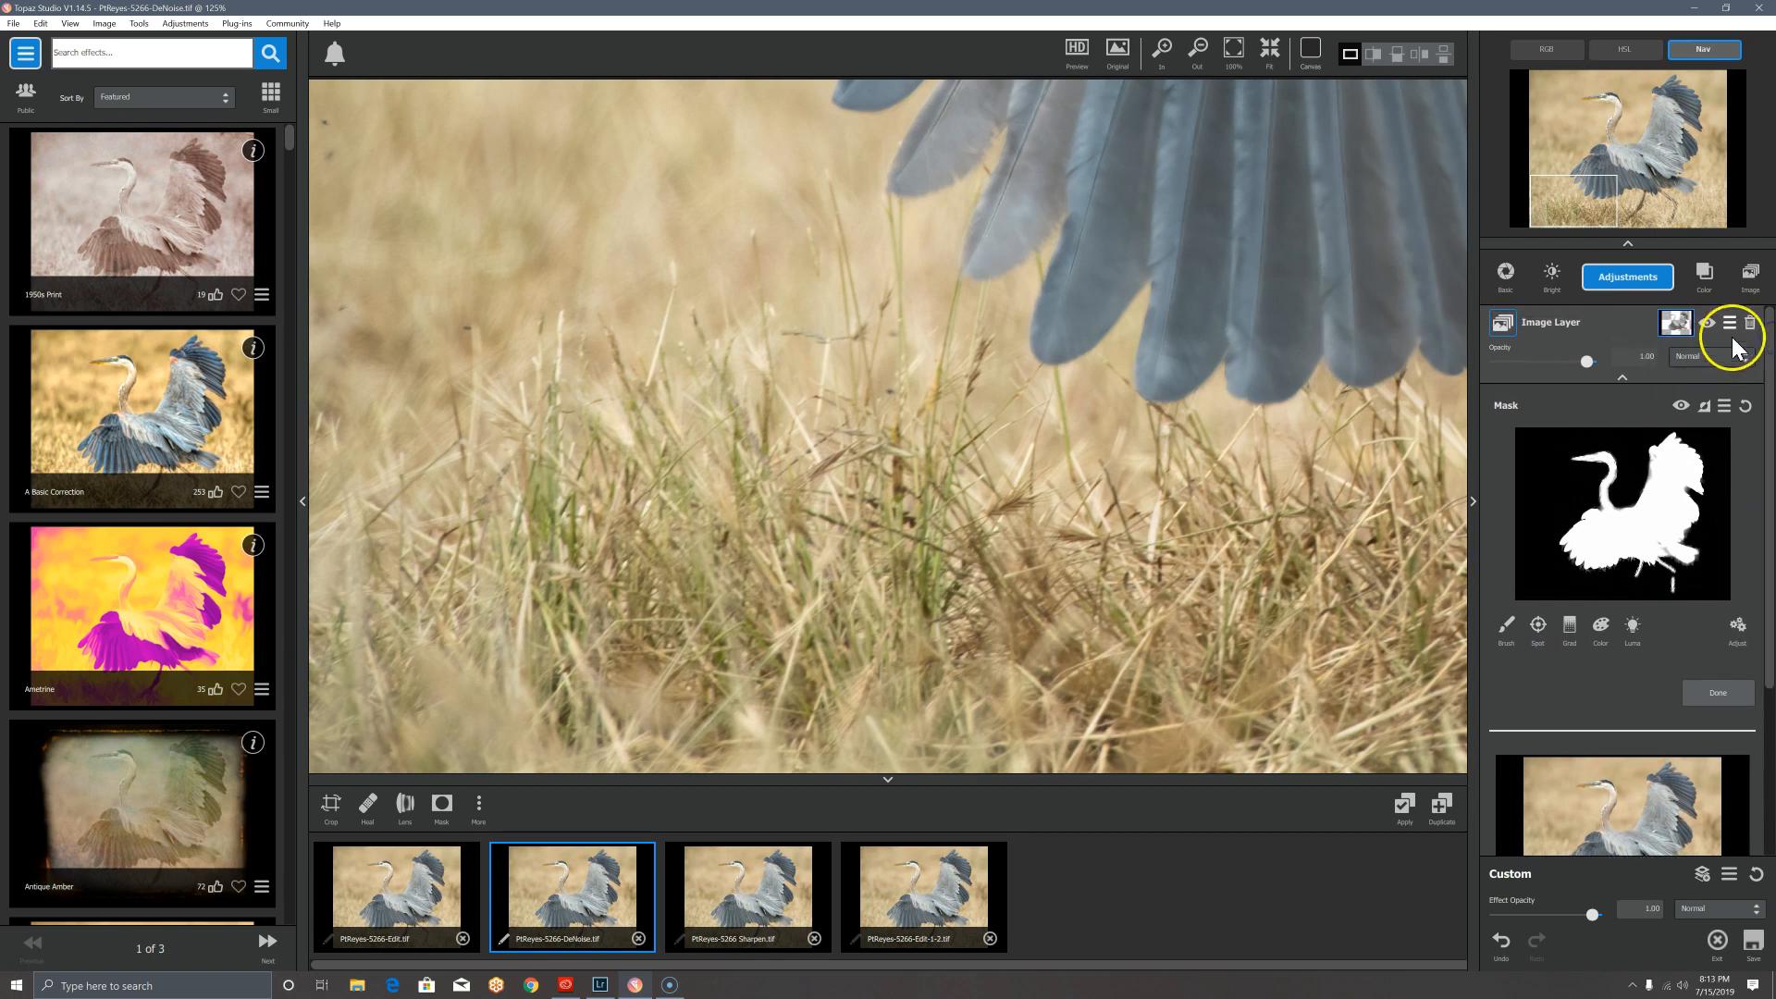
{"action": "left_click", "coordinate": [1748, 324]}
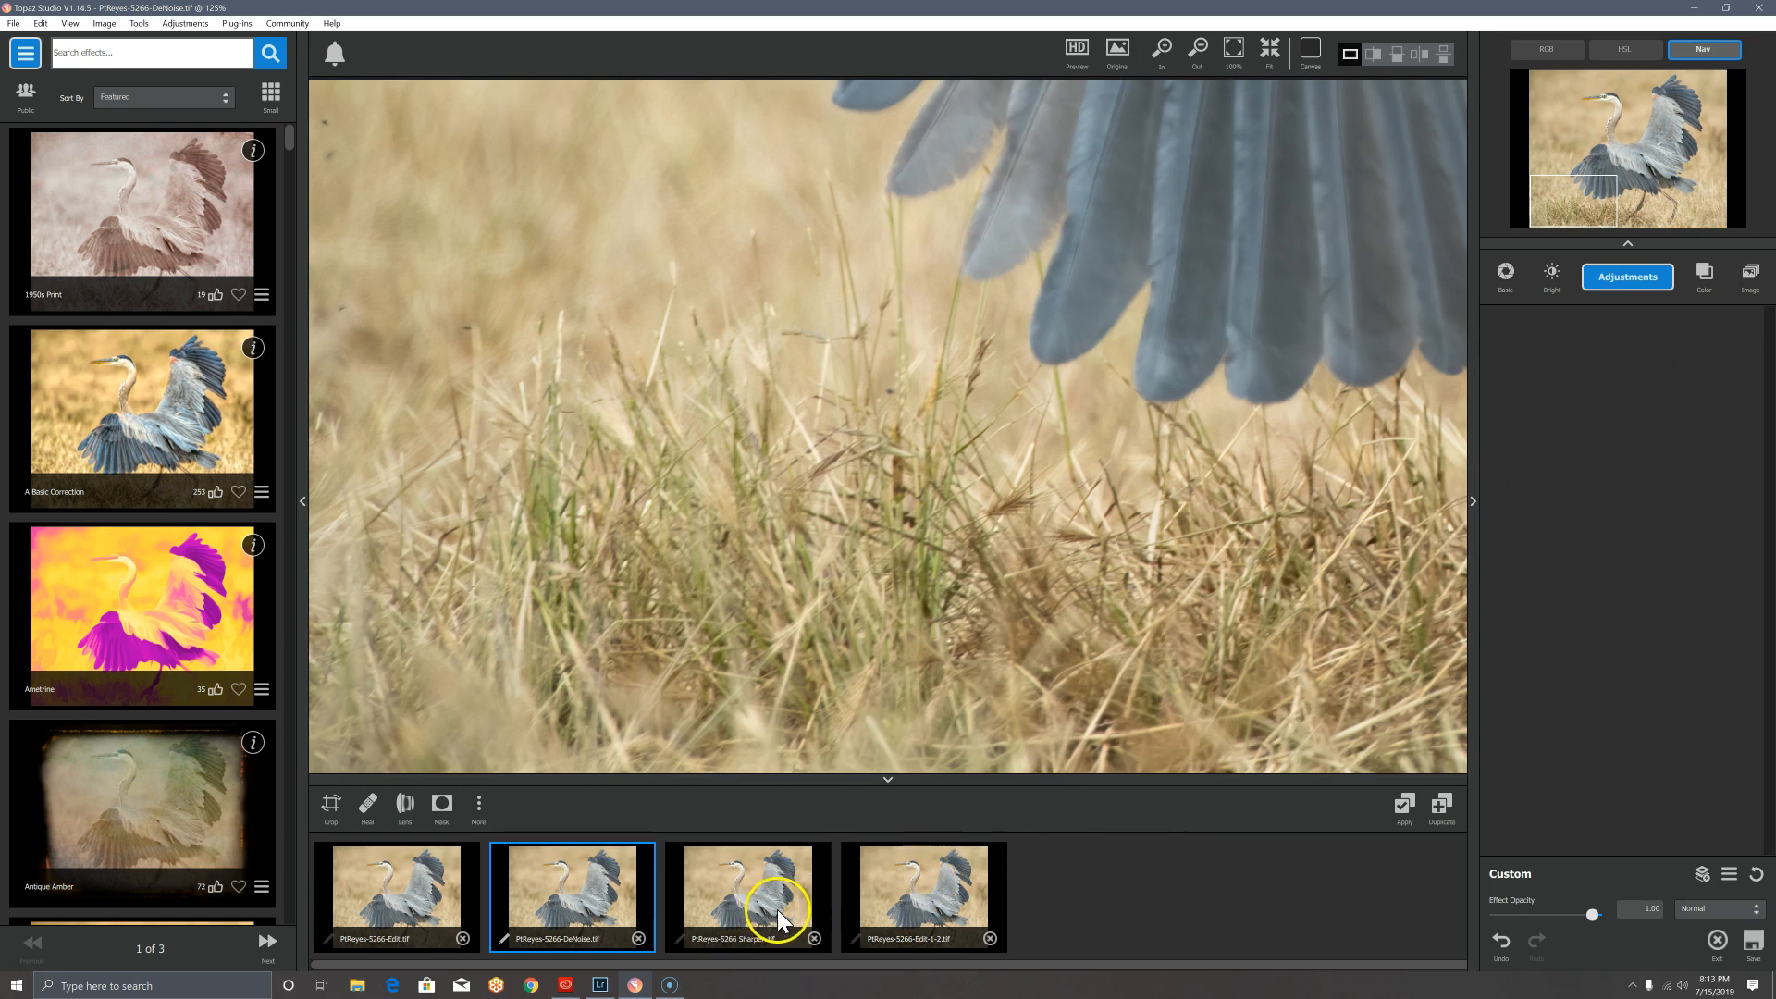
Step: Rename the PtReyes-5266-Edit-1-2 image to PtReyes-5266-Sharp and close the PtReyes-5266 Sharpen image
{"action": "left_click", "coordinate": [936, 927]}
{"action": "double_click", "coordinate": [865, 935]}
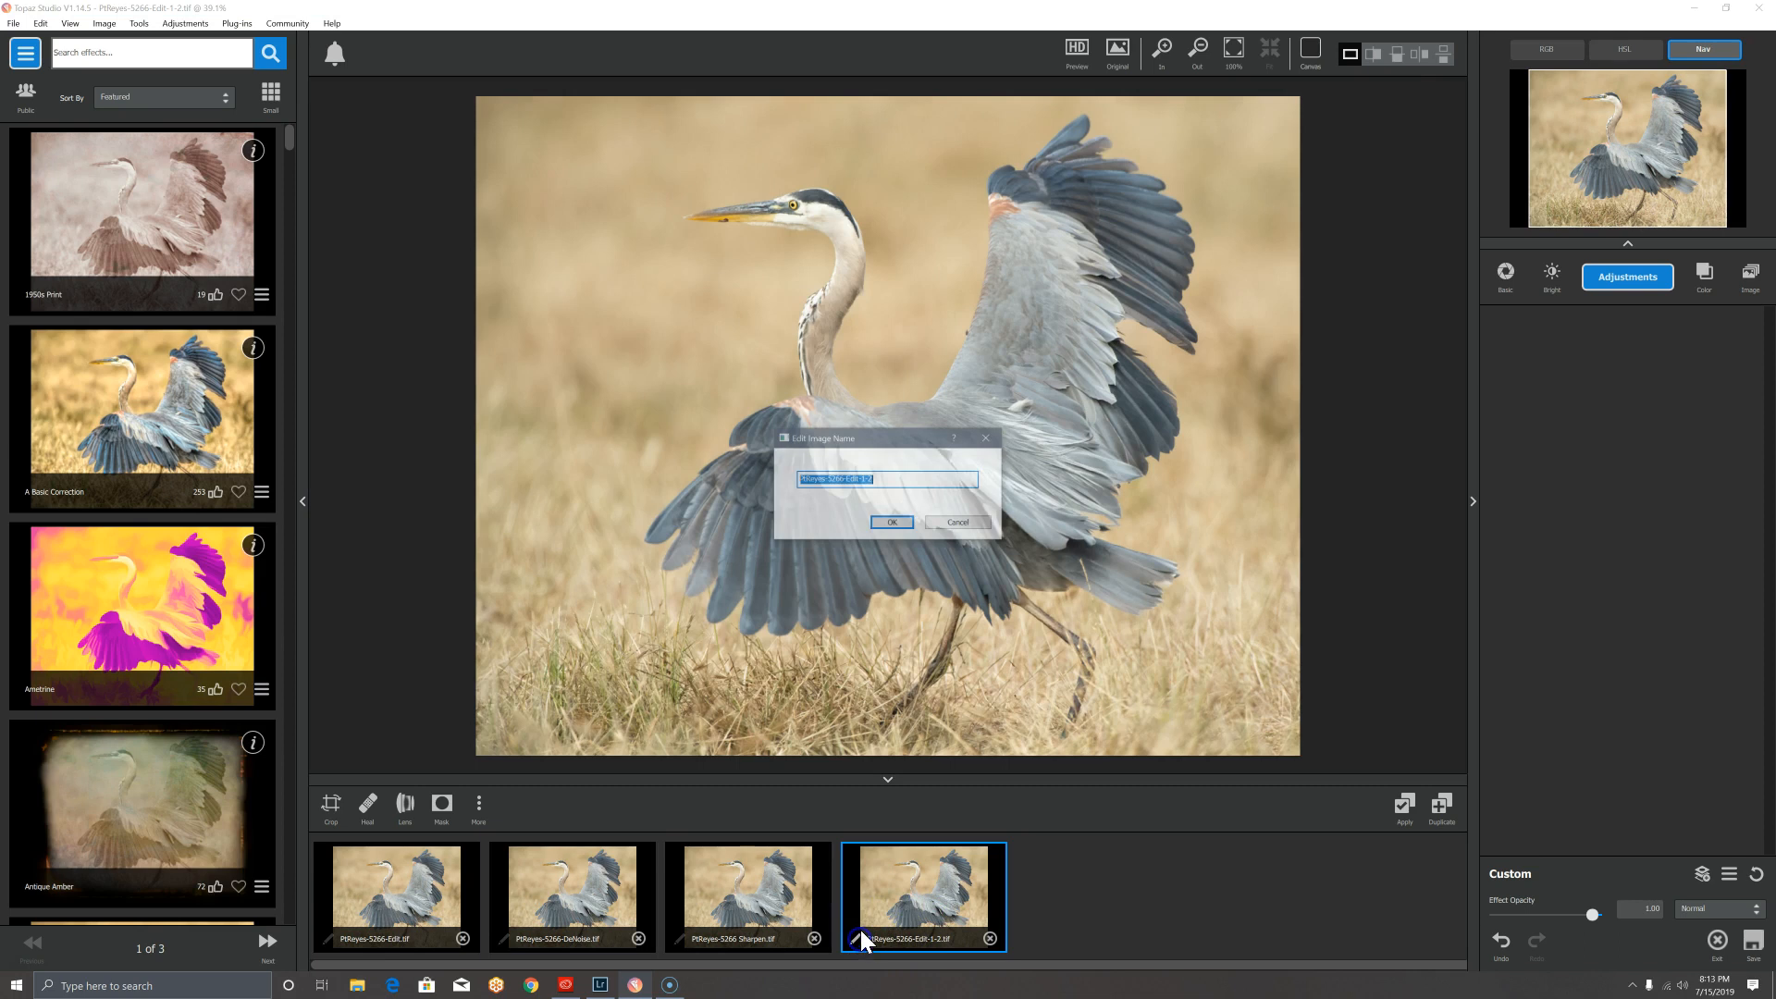
{"action": "left_click", "coordinate": [878, 483]}
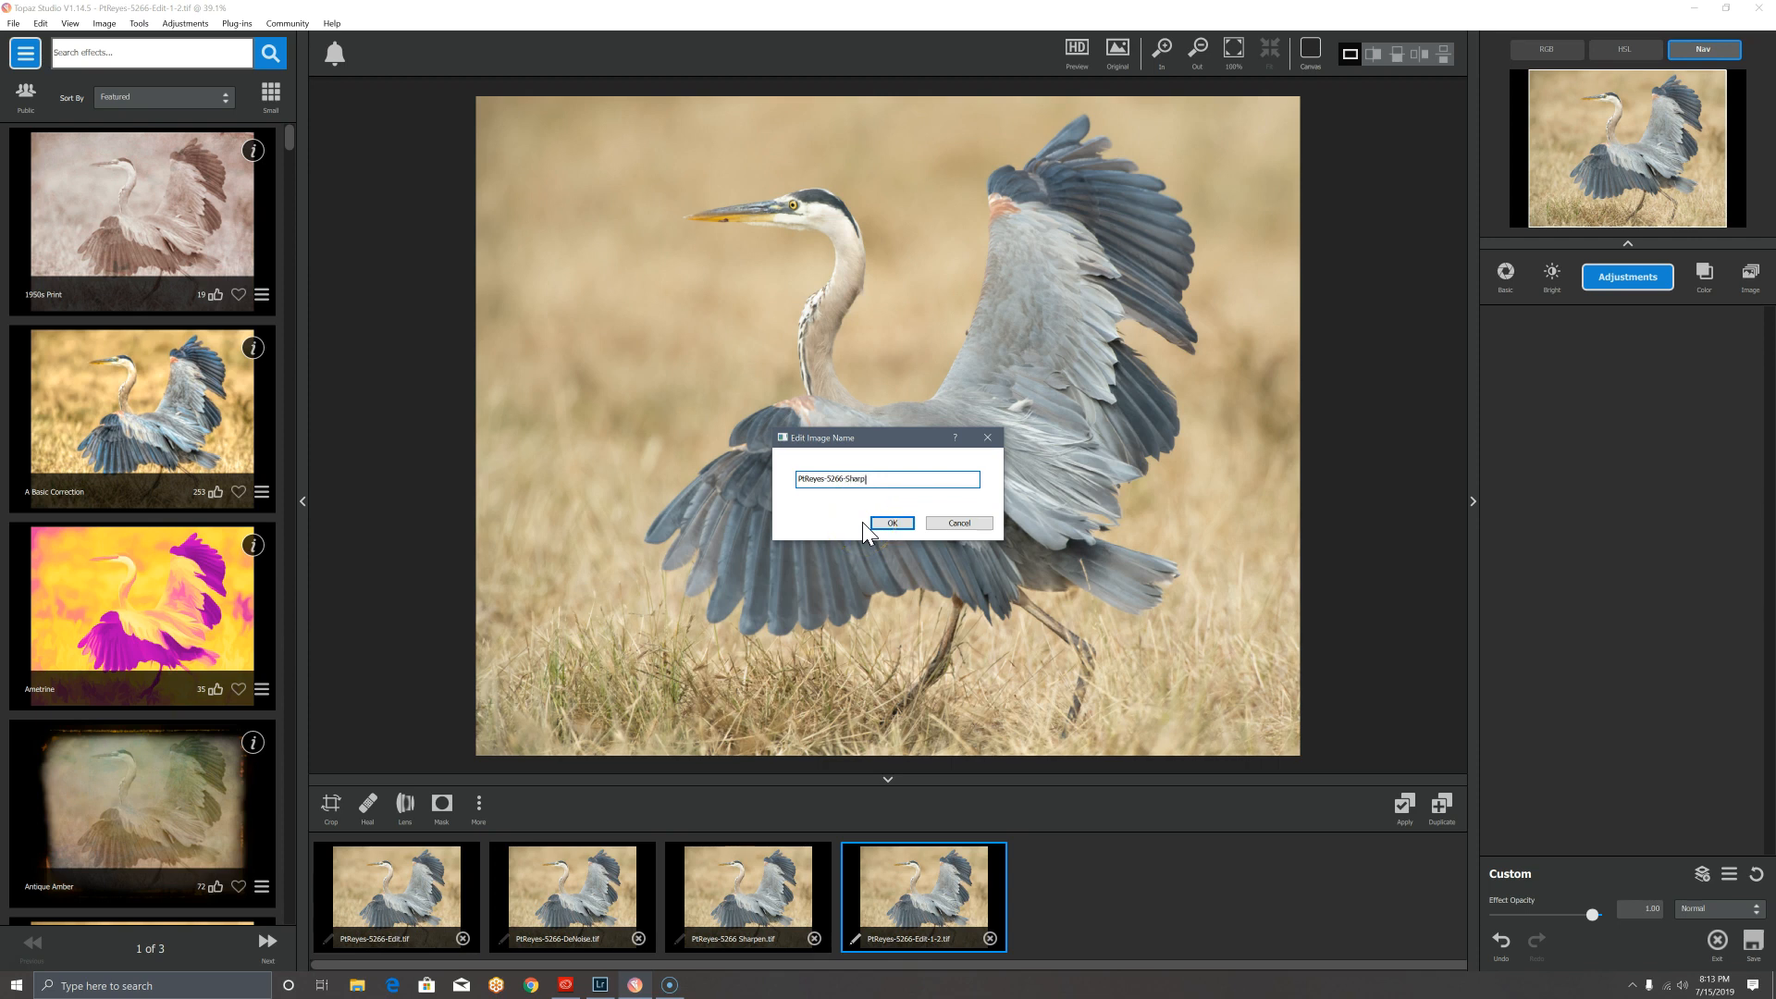
{"action": "left_click", "coordinate": [896, 524]}
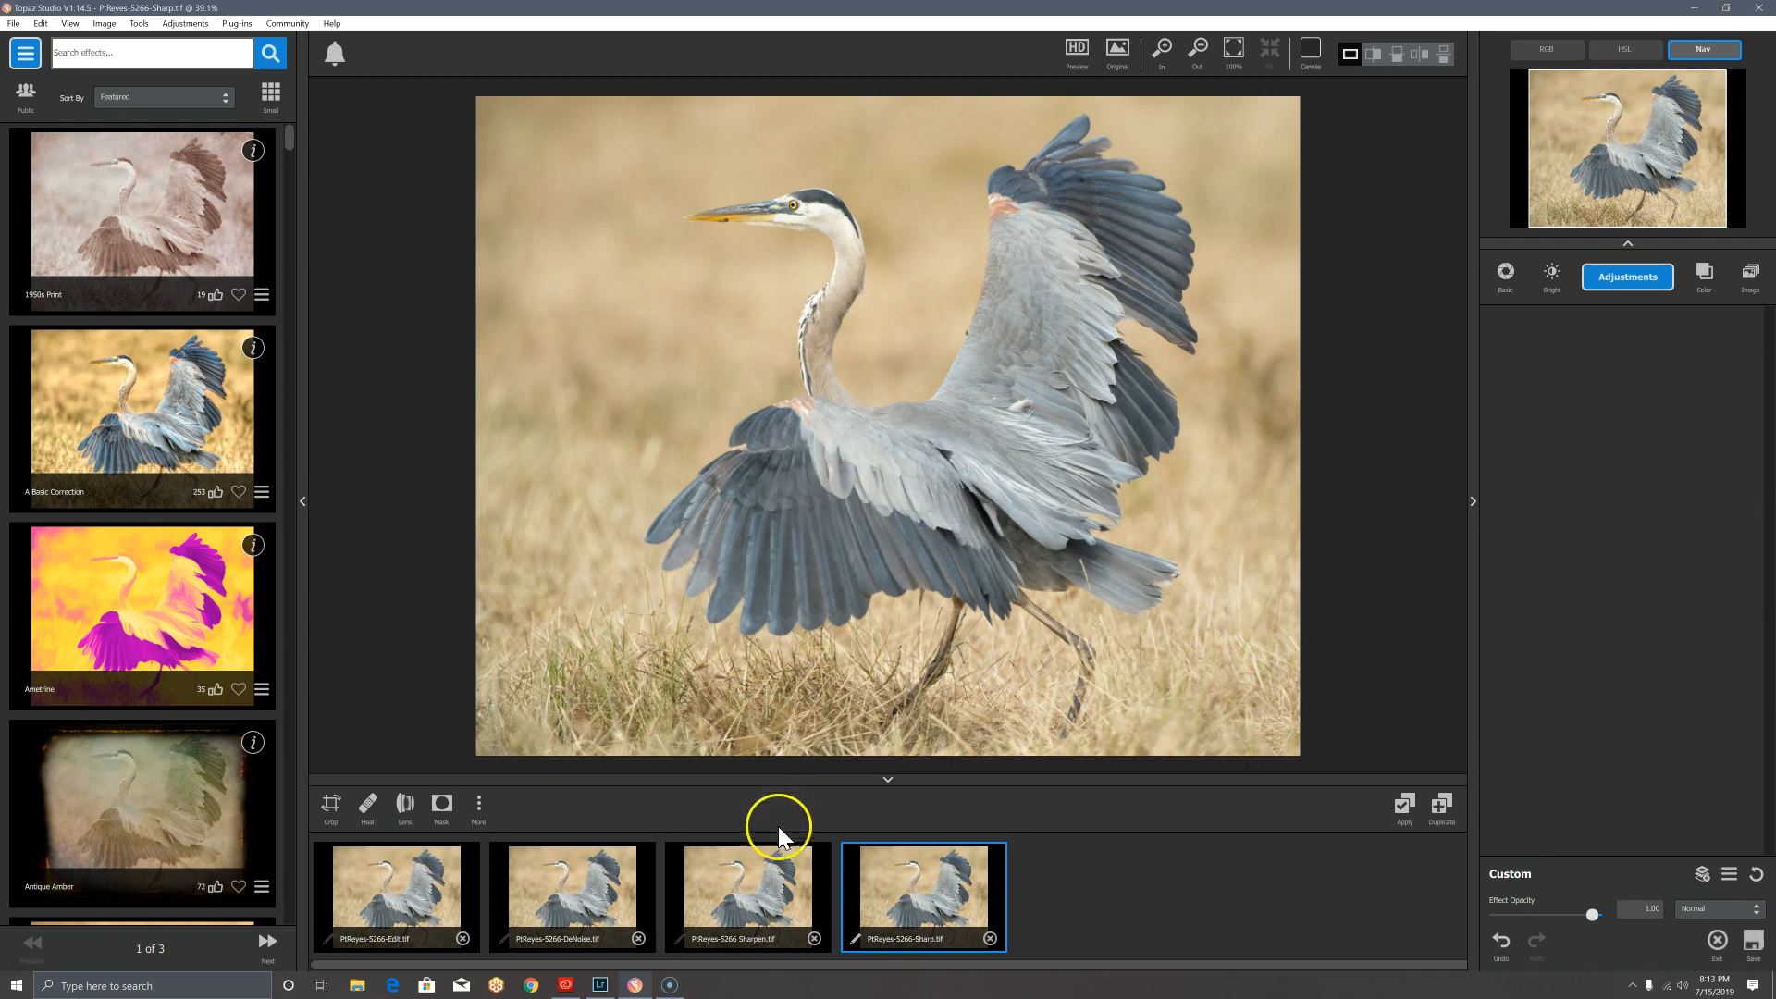
{"action": "left_click", "coordinate": [814, 938]}
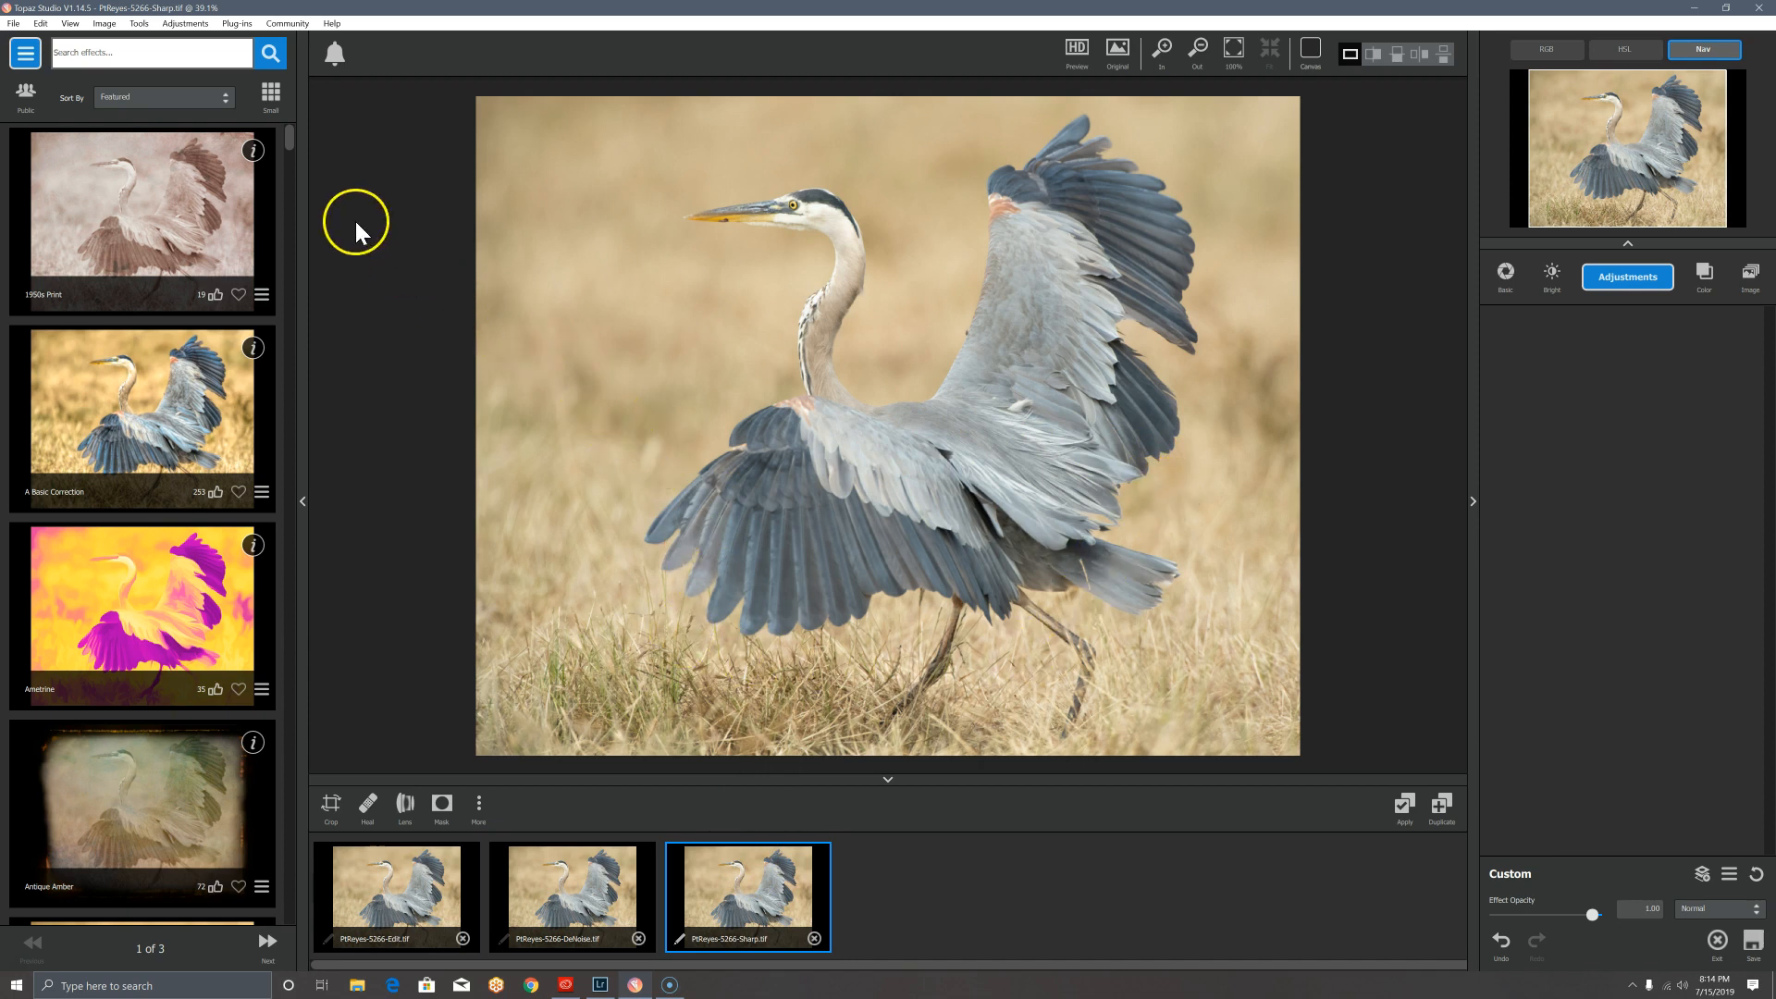
Step: Apply the 8 Basic Jasper effect from My Effects to the PtReyes-5266-Sharp image
{"action": "left_click", "coordinate": [25, 53]}
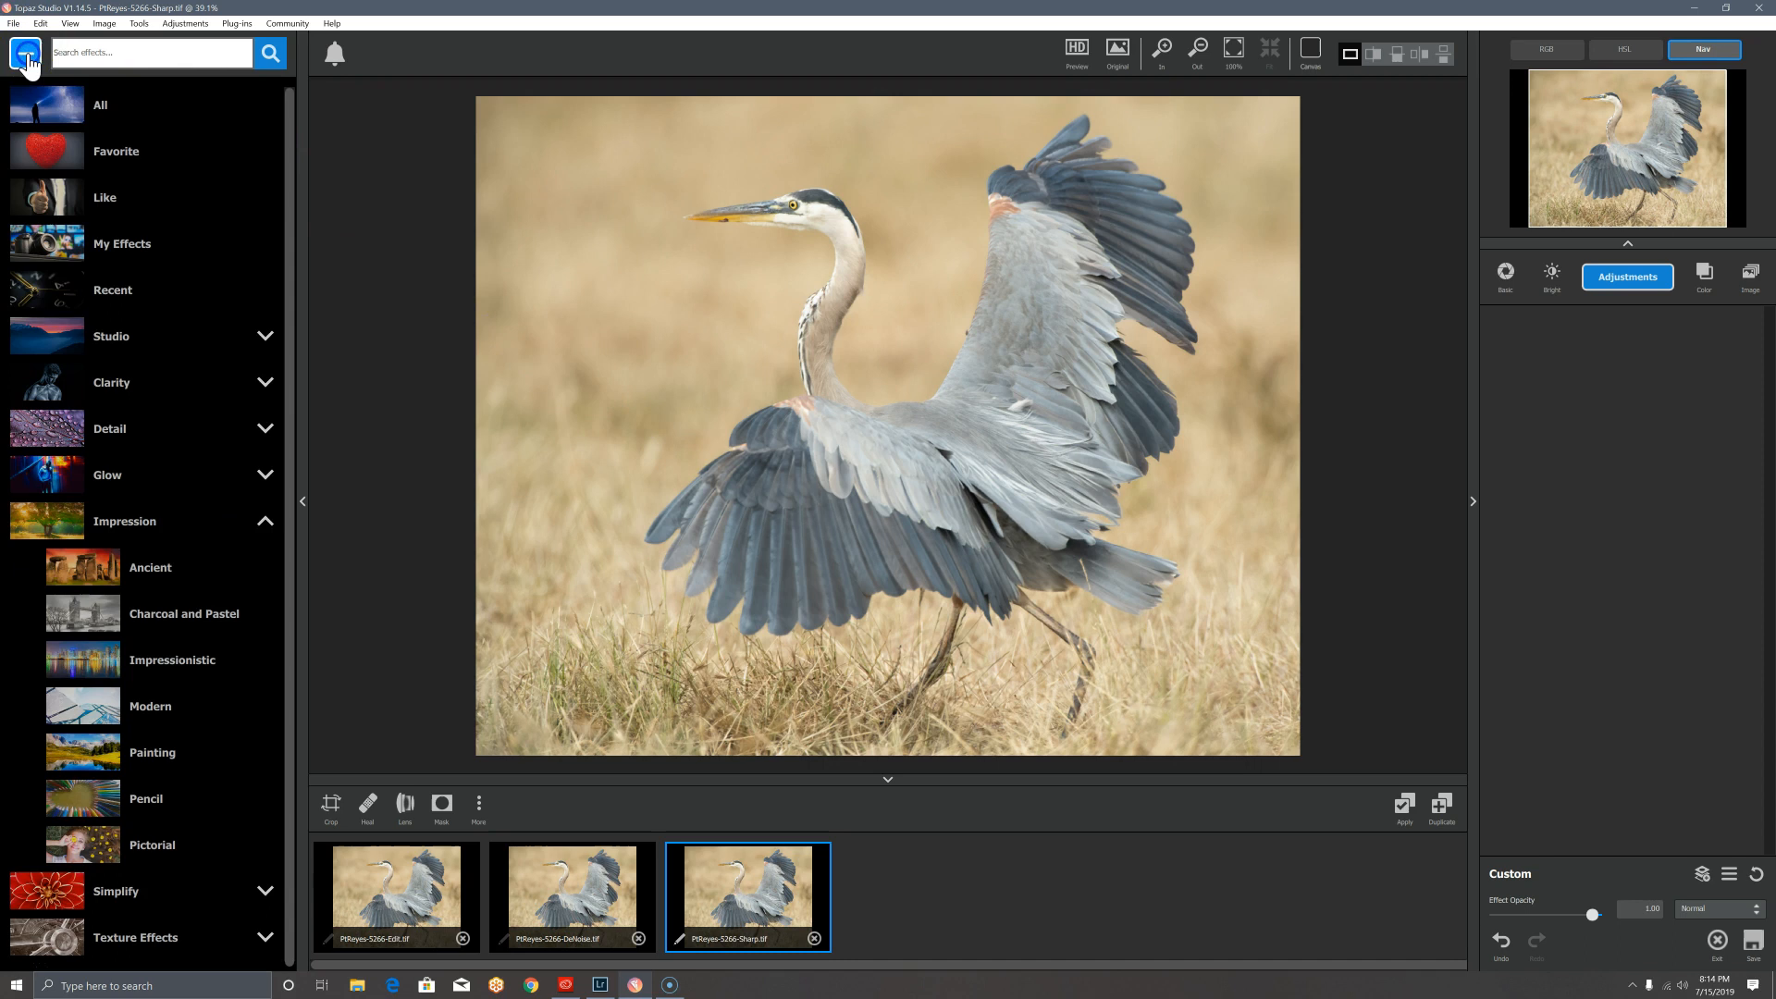
{"action": "left_click", "coordinate": [132, 247]}
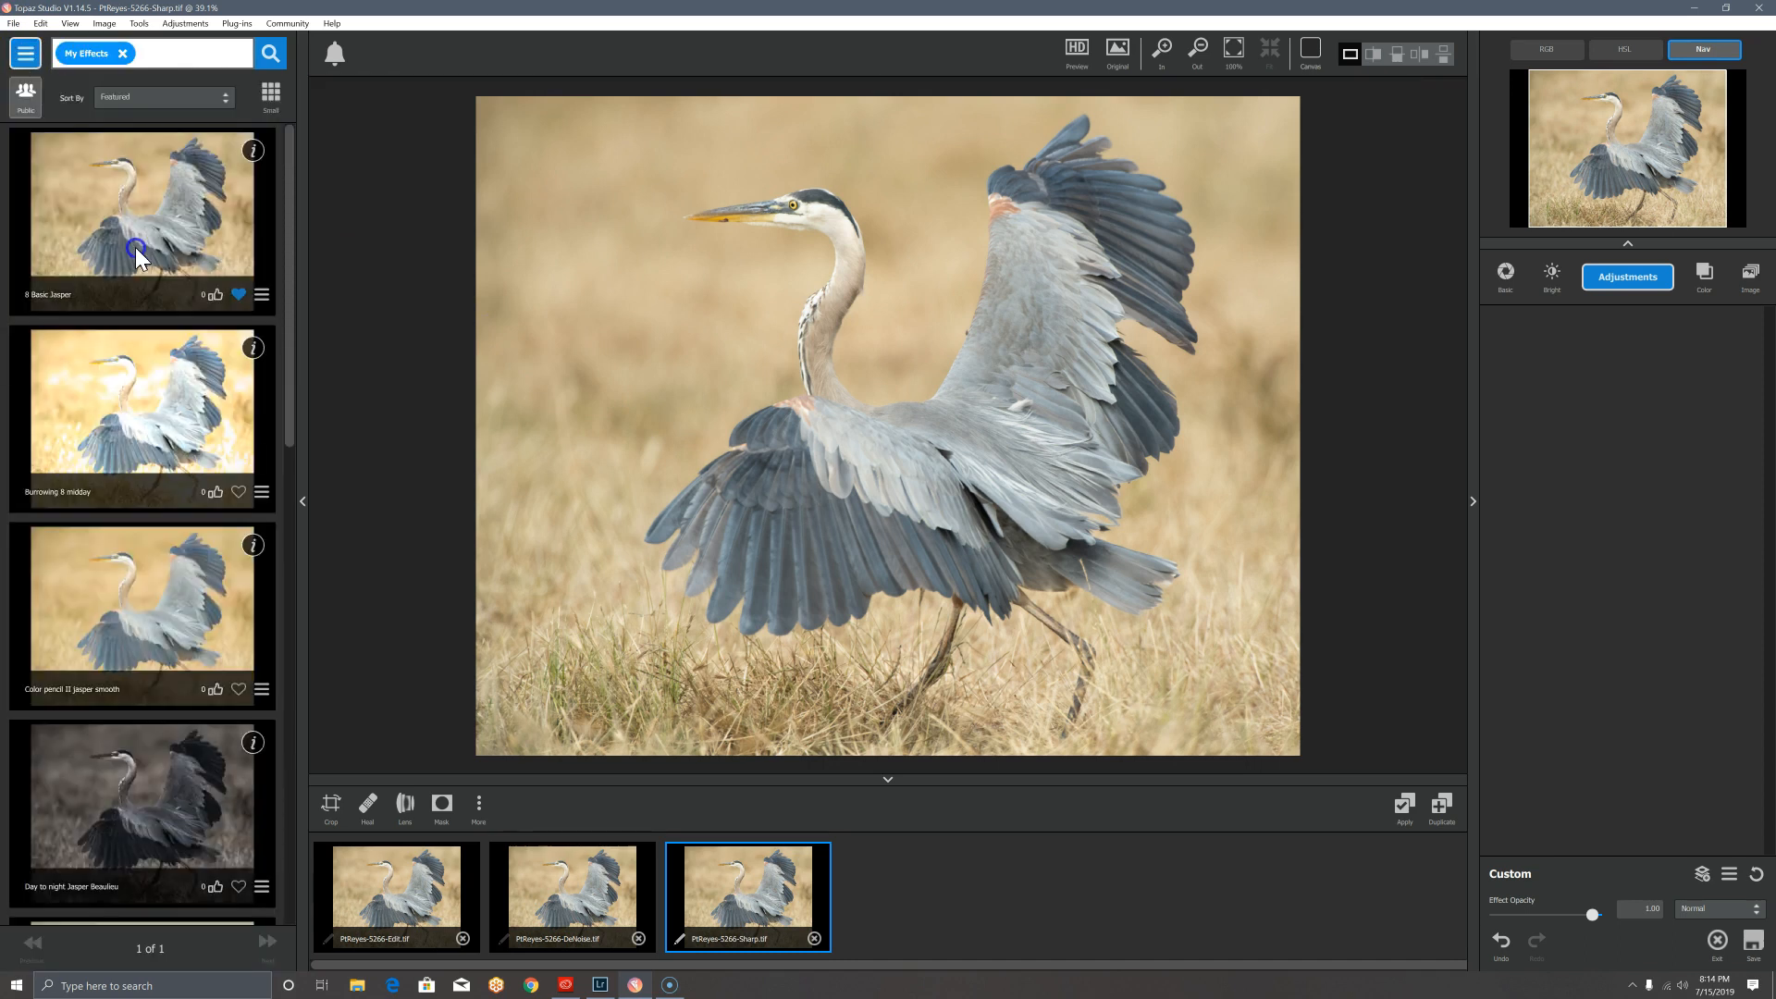
{"action": "left_click", "coordinate": [135, 247]}
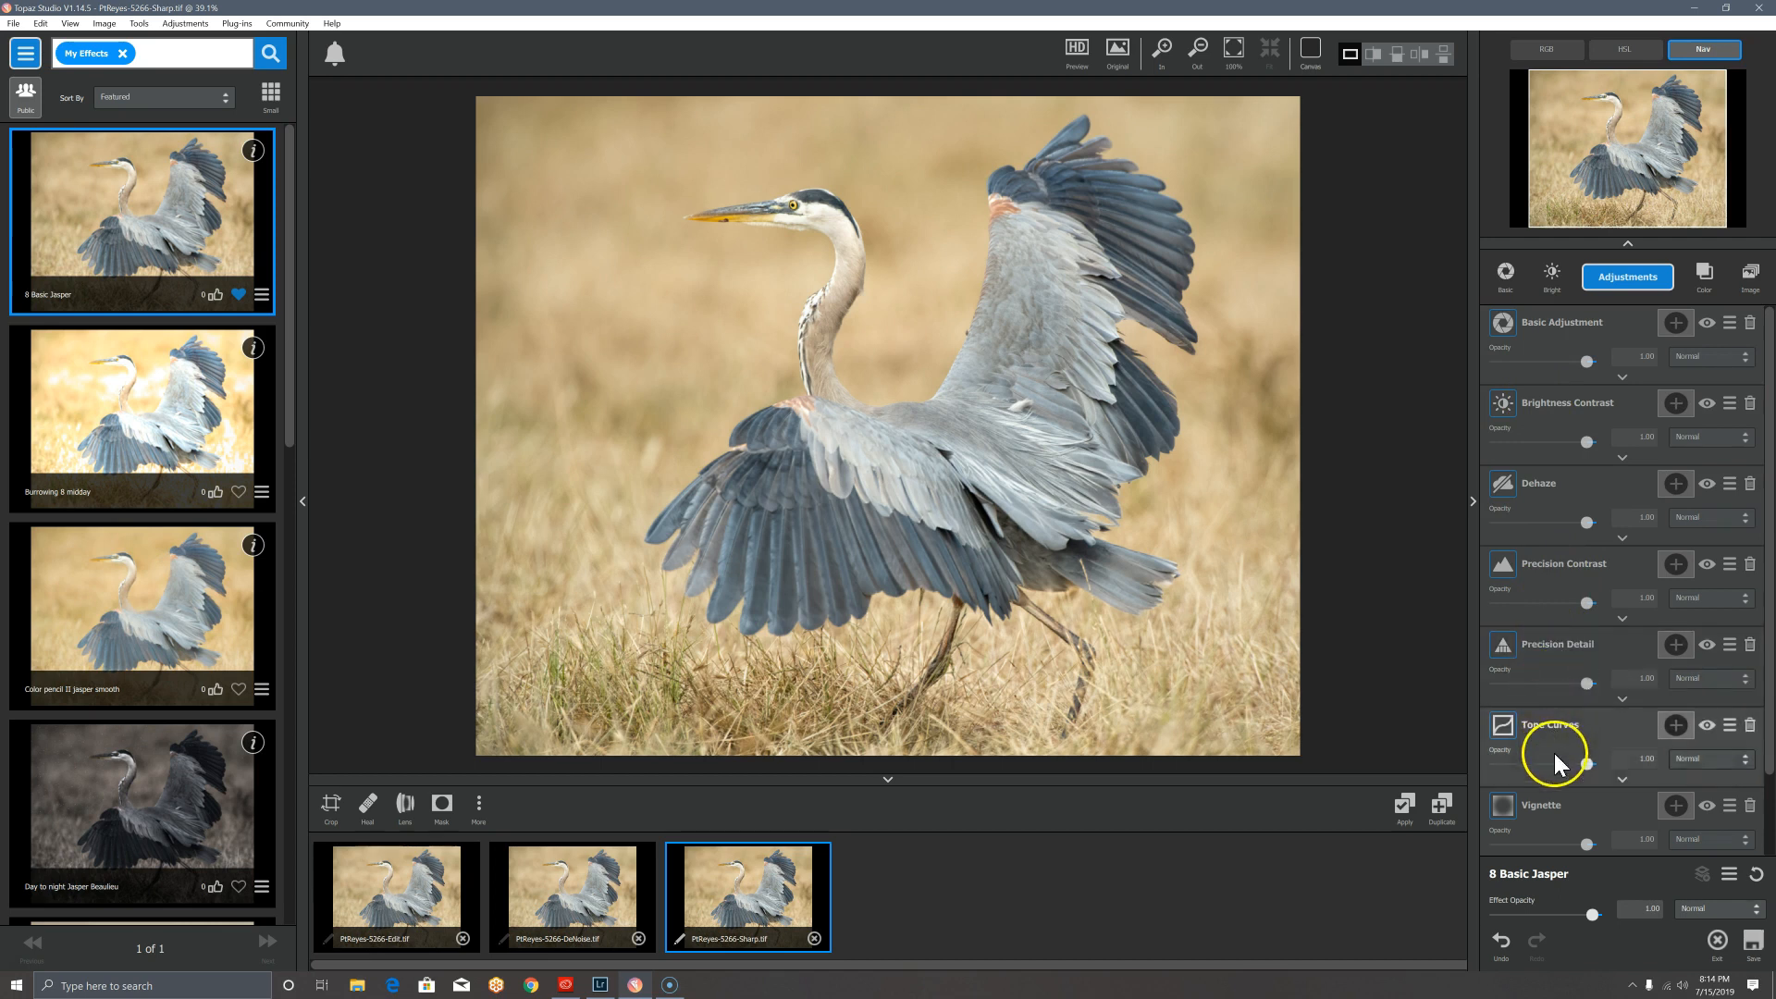
Step: Fine-tune the strength of the effect's Dehaze adjustment, keeping it low
{"action": "scroll", "coordinate": [1557, 801], "scroll_direction": "down", "scroll_amount": 1}
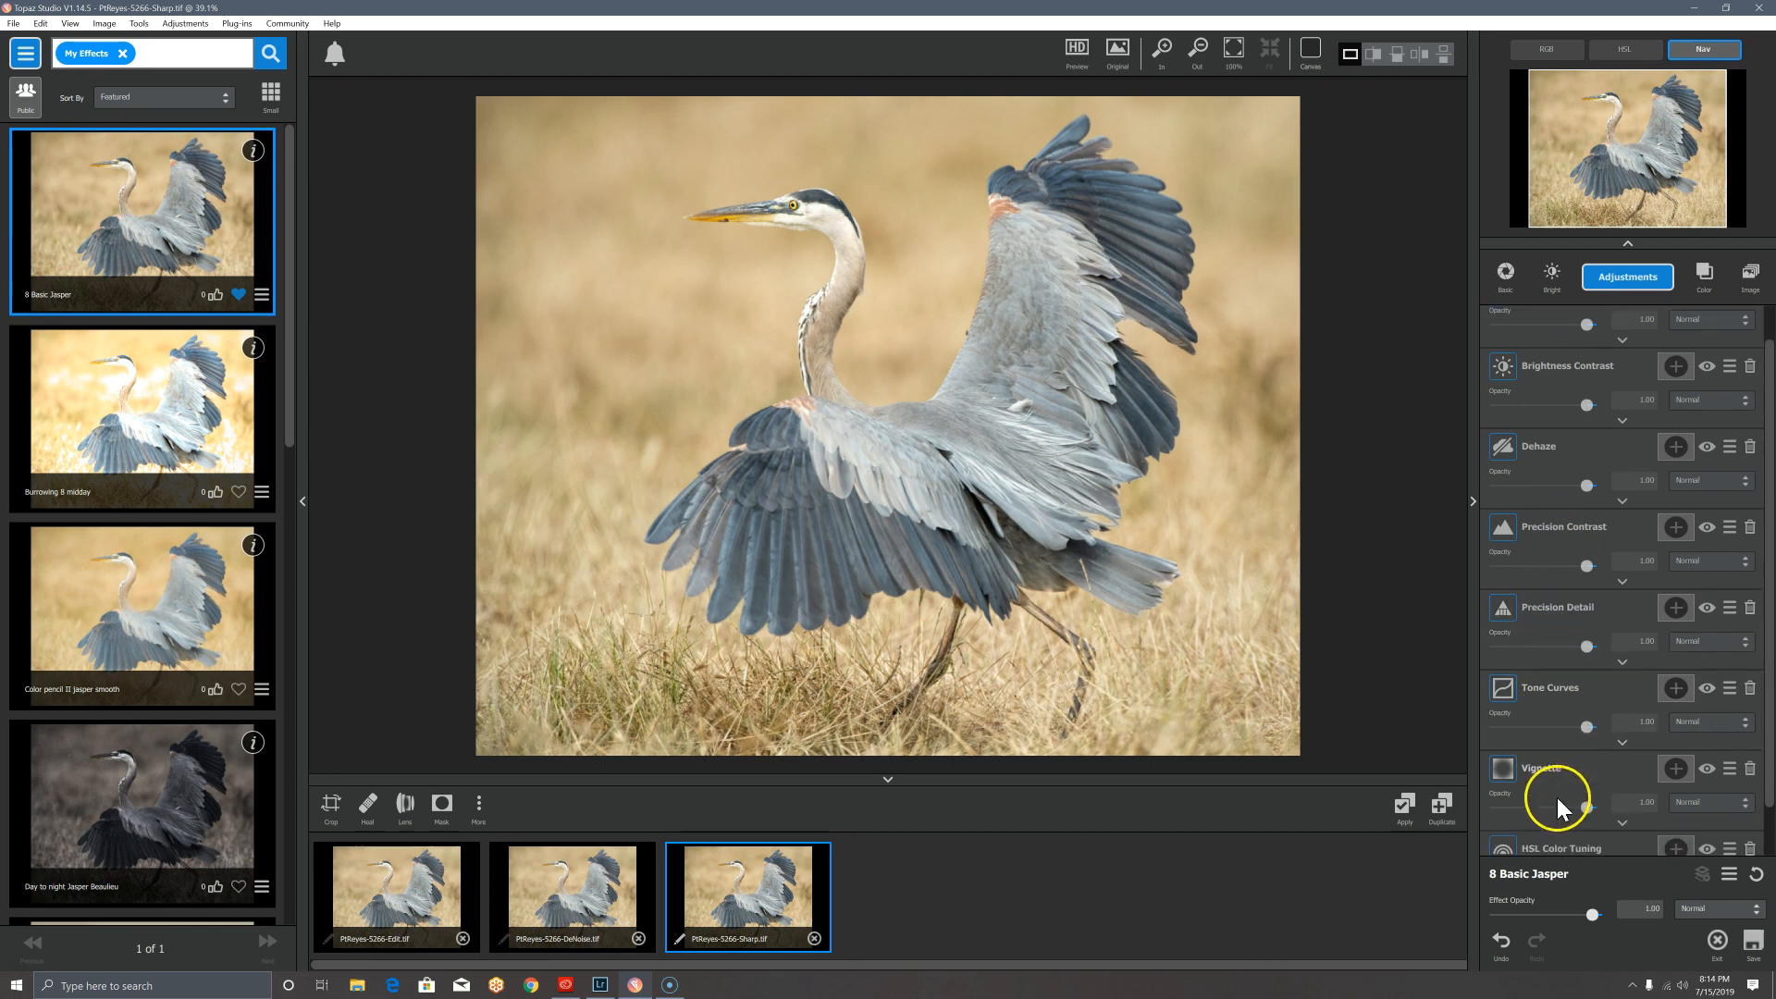
{"action": "scroll", "coordinate": [1557, 798], "scroll_direction": "down", "scroll_amount": 2}
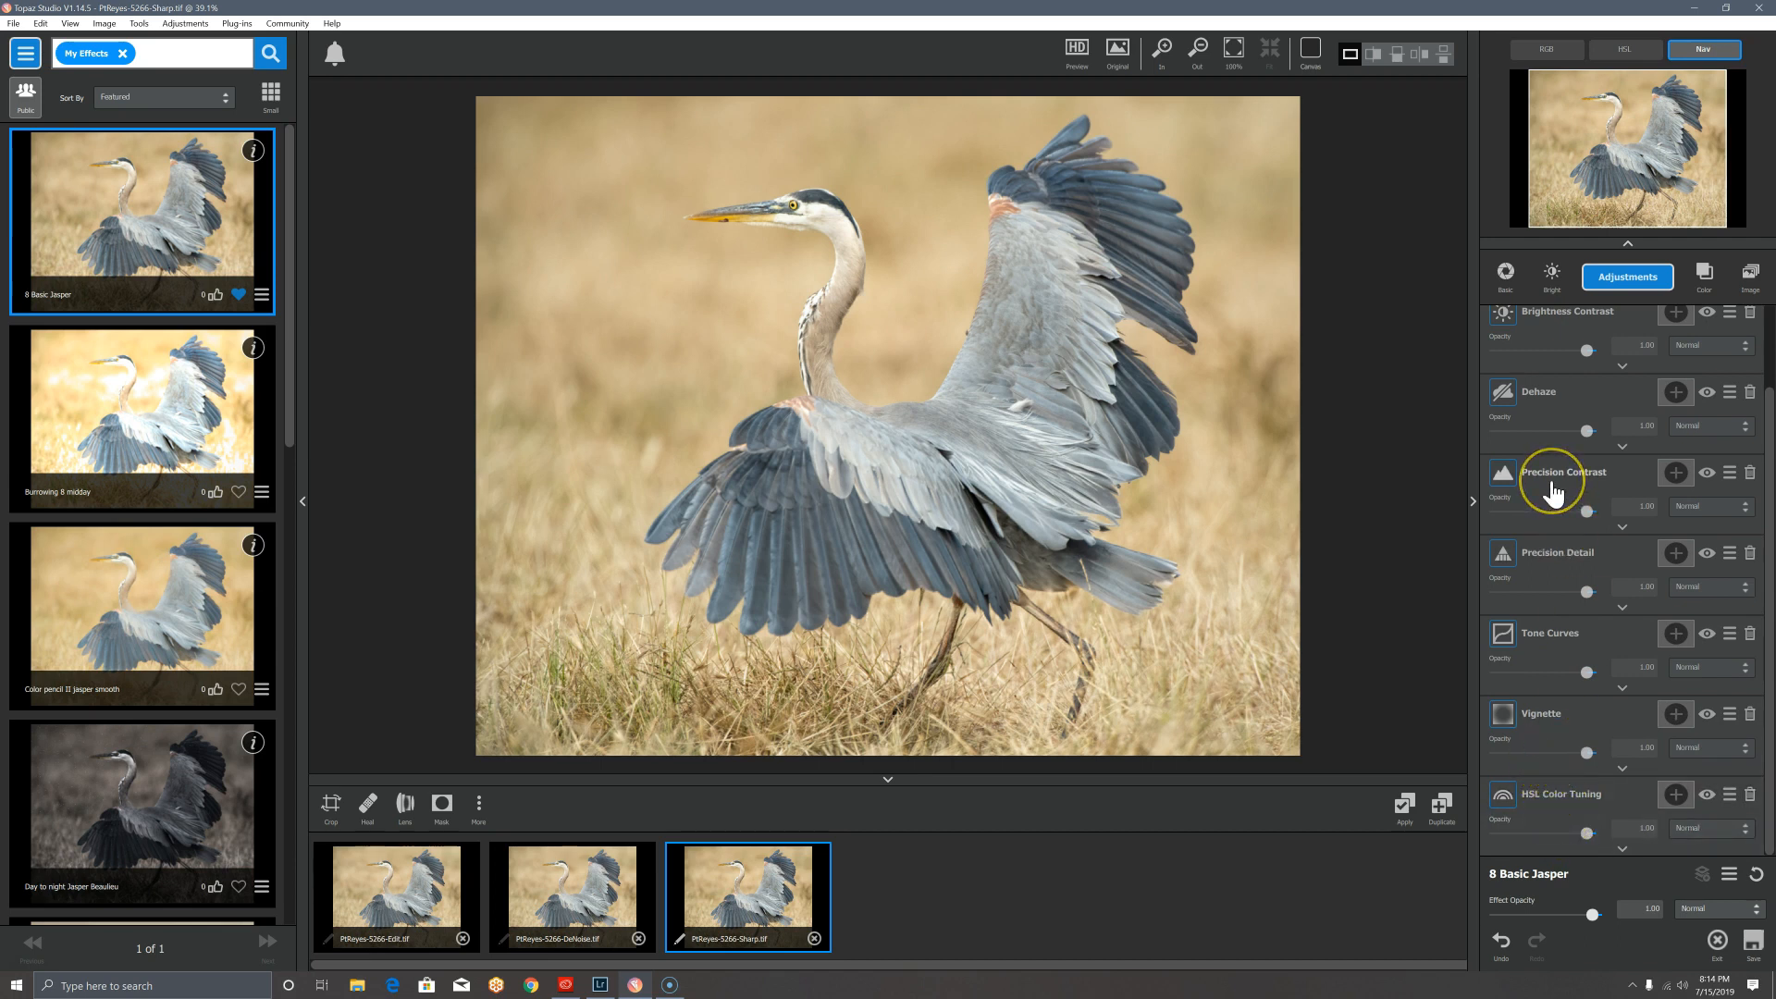
{"action": "scroll", "coordinate": [1553, 493], "scroll_direction": "up", "scroll_amount": 2}
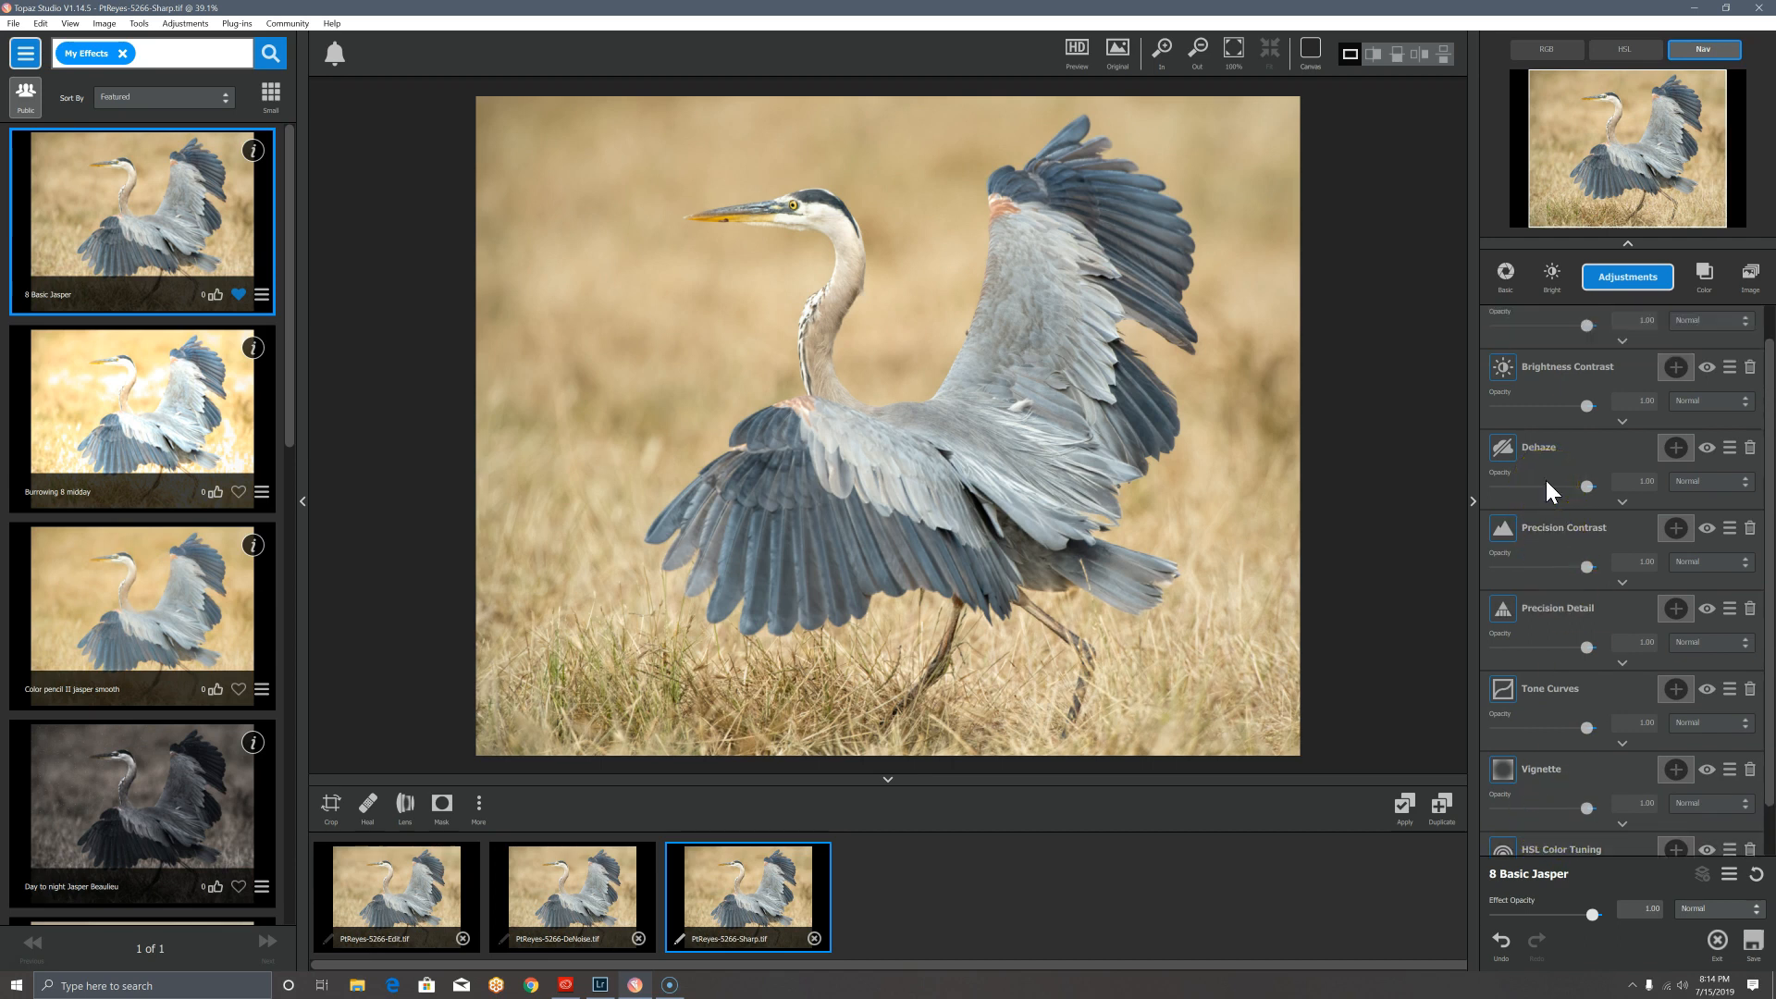
{"action": "left_click", "coordinate": [1765, 448]}
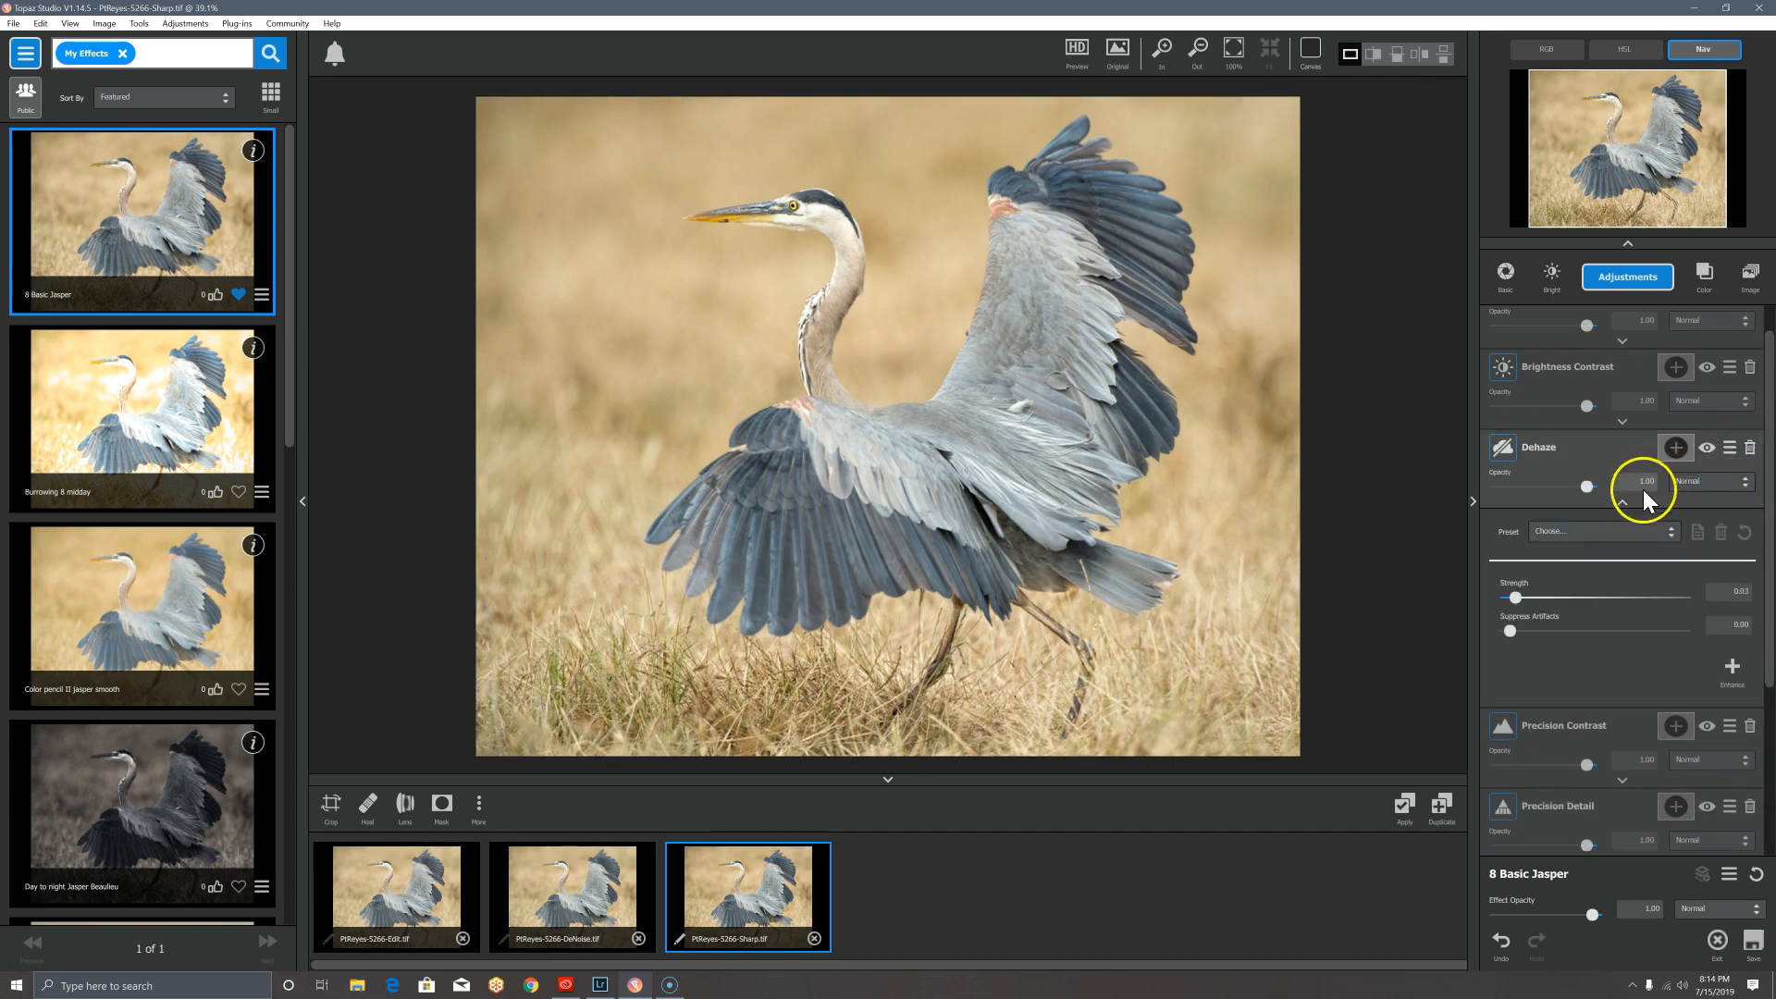
{"action": "left_click", "coordinate": [1525, 596]}
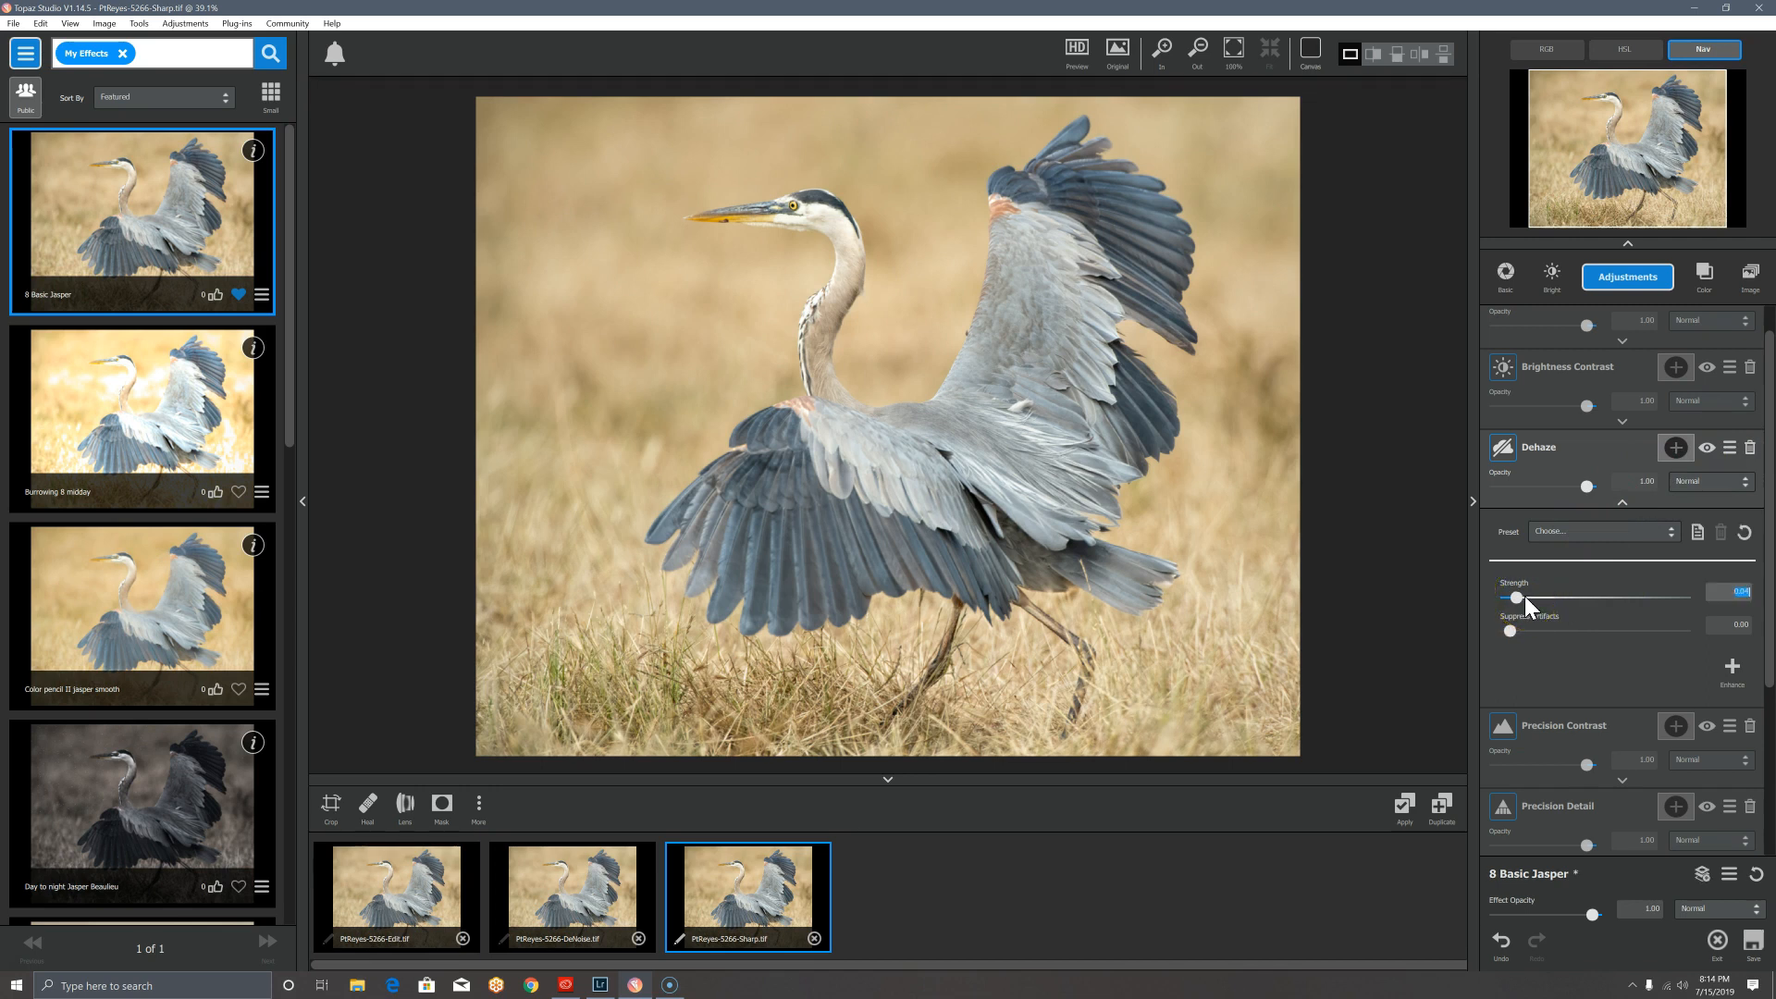
{"action": "left_click_drag", "start_coordinate": [1521, 596], "coordinate": [1525, 590]}
{"action": "left_click", "coordinate": [1623, 504]}
Step: Set the Basic Adjustment highlight to -0.39 and fine-tune the white level with the RGB histogram shown
{"action": "left_click", "coordinate": [1623, 345]}
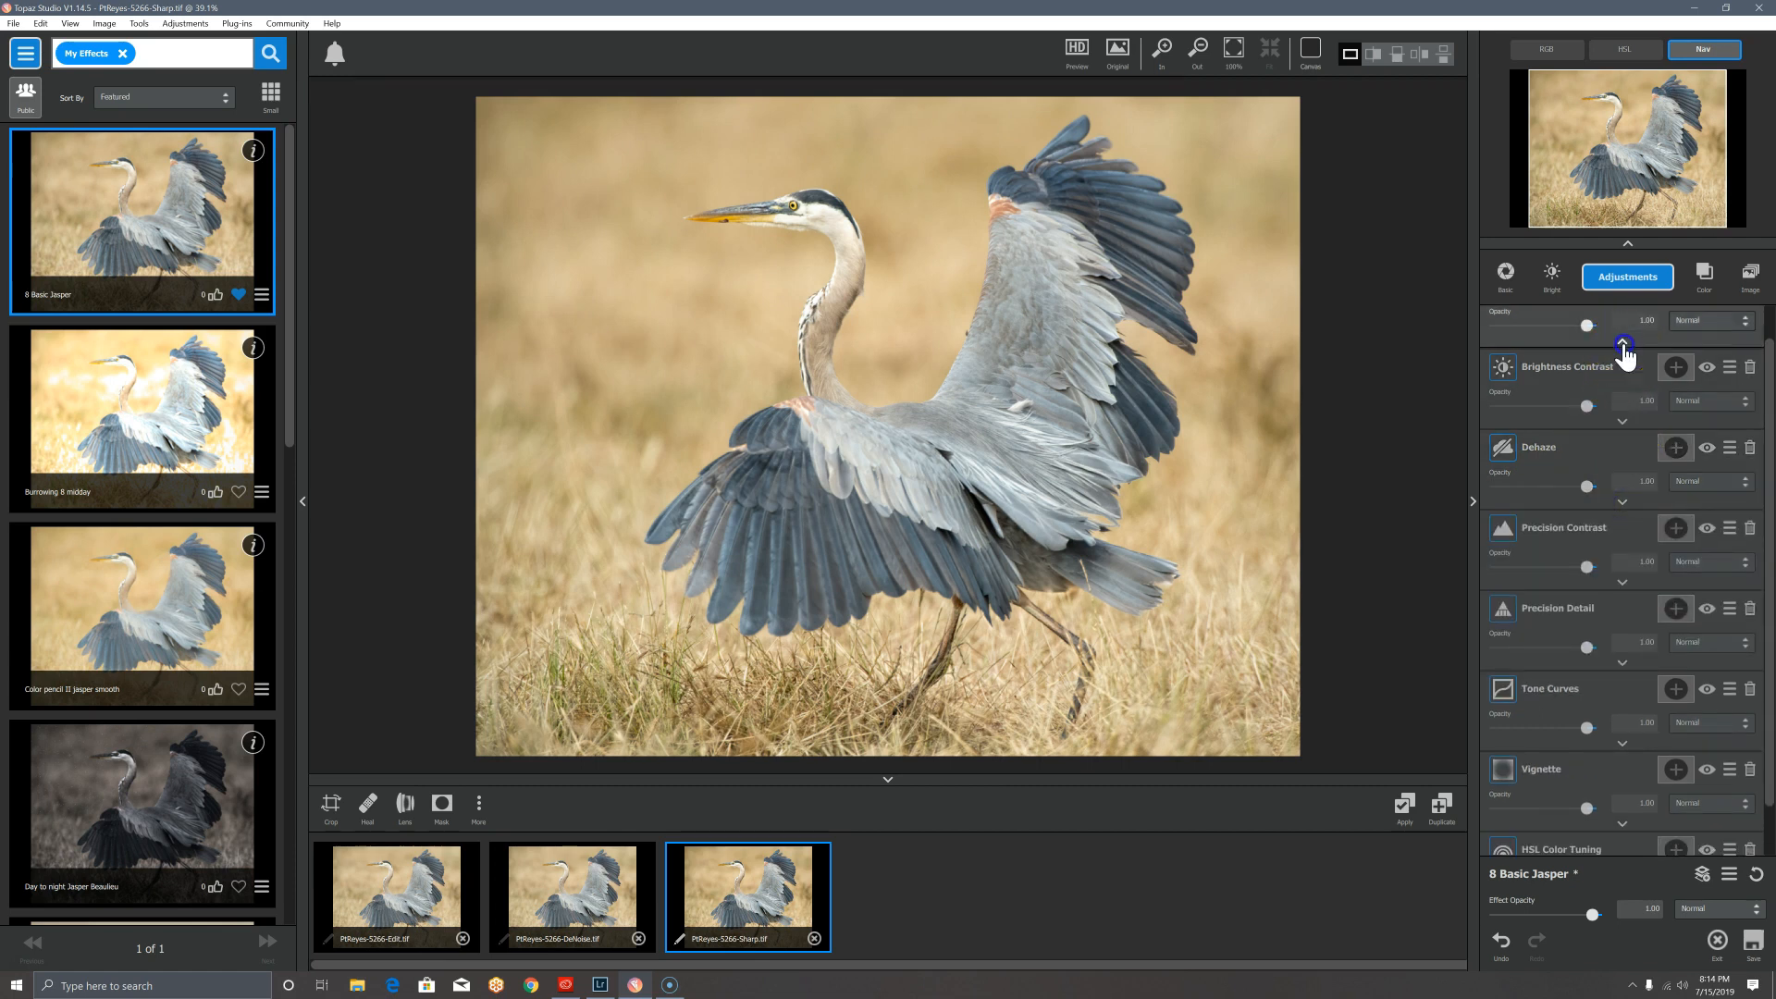
{"action": "left_click", "coordinate": [1563, 599]}
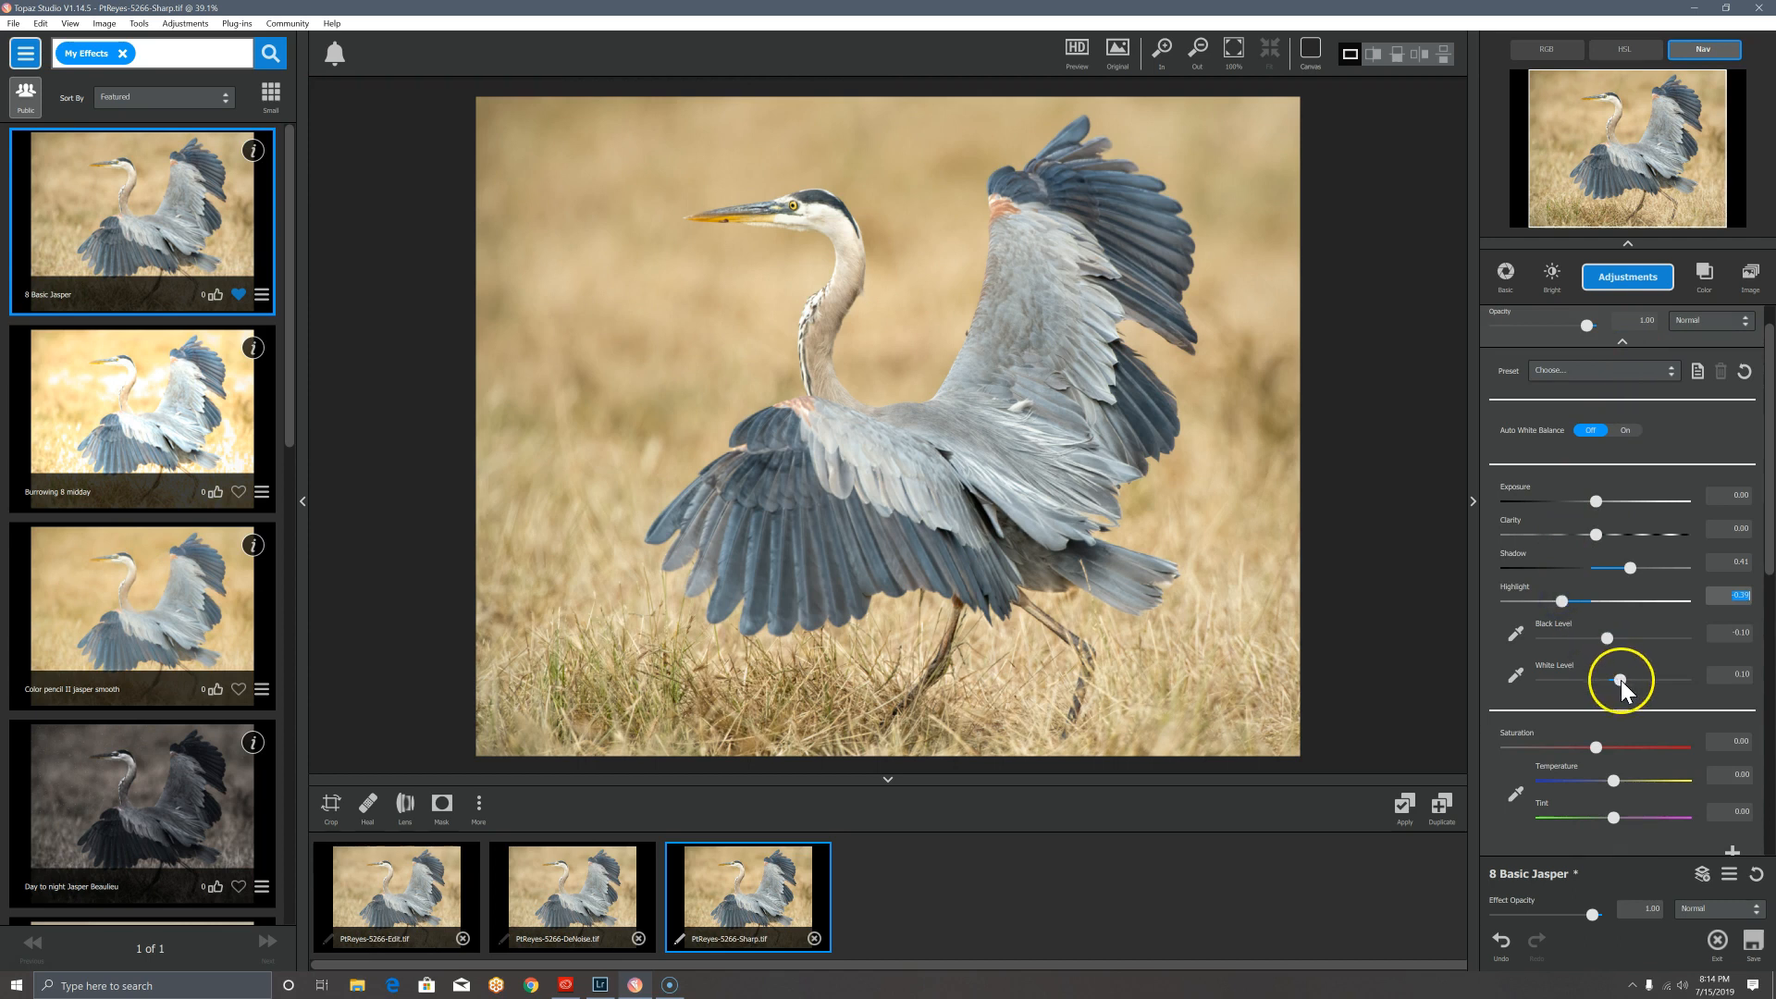
{"action": "left_click", "coordinate": [1549, 49]}
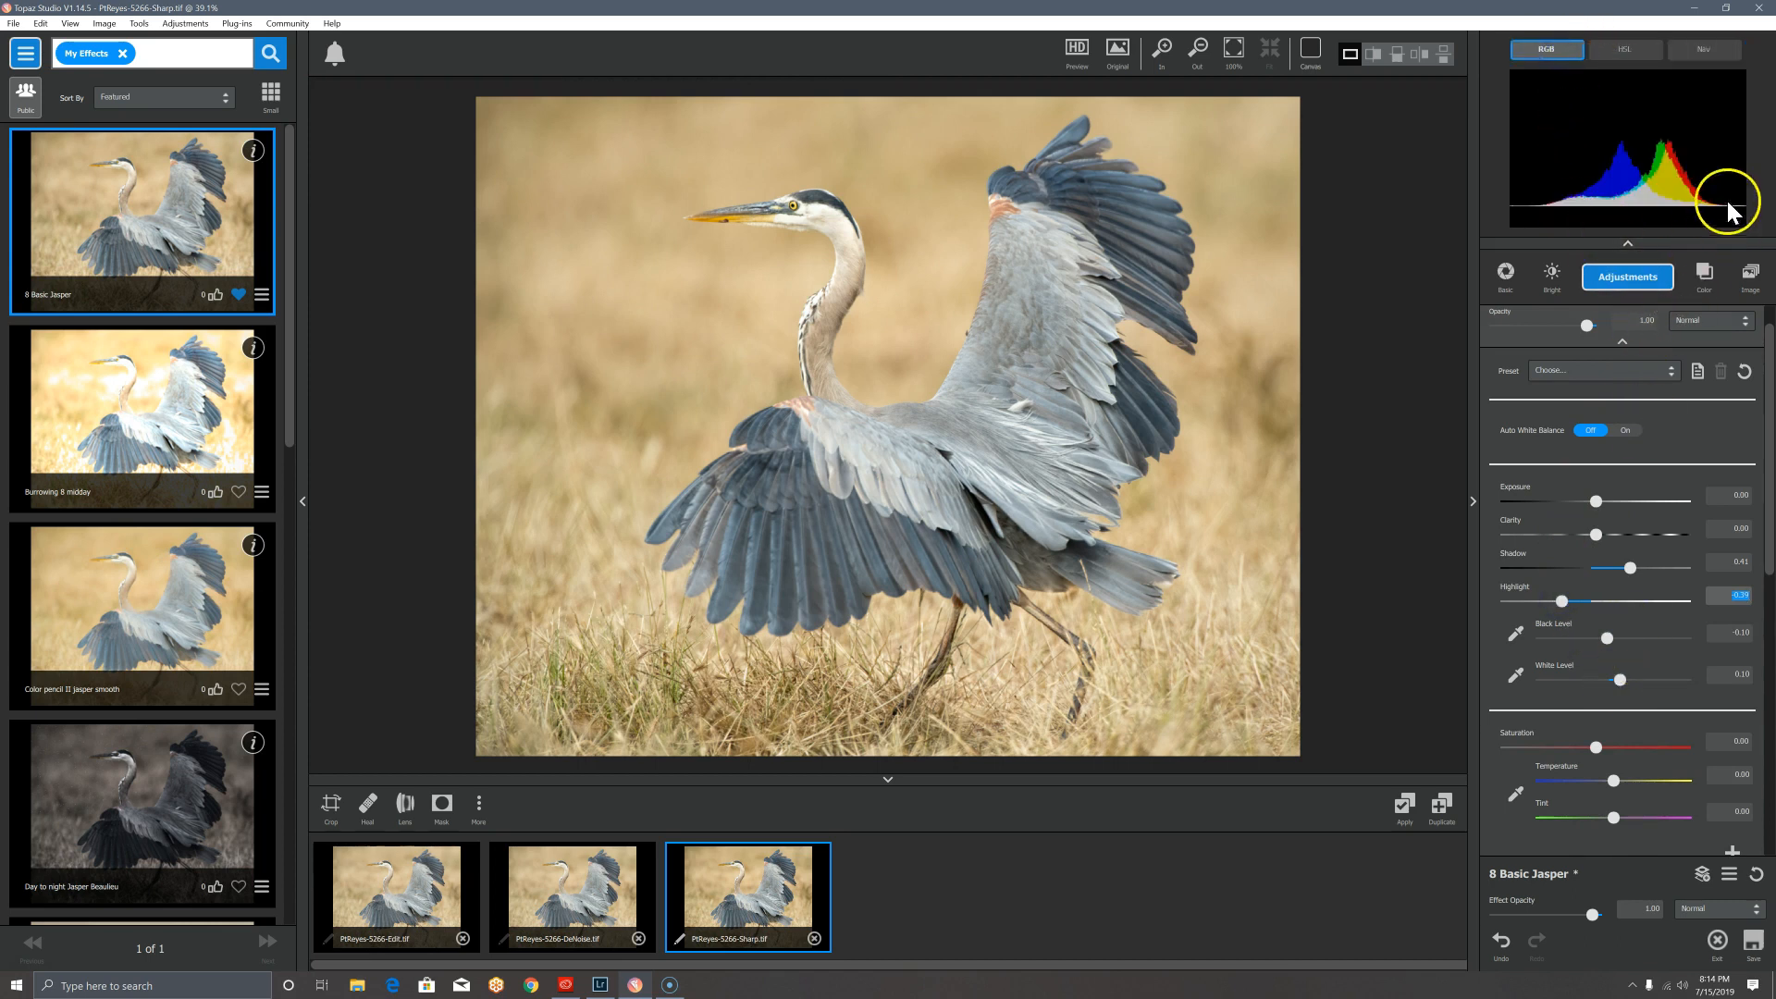
{"action": "left_click_drag", "start_coordinate": [1617, 685], "coordinate": [1627, 685]}
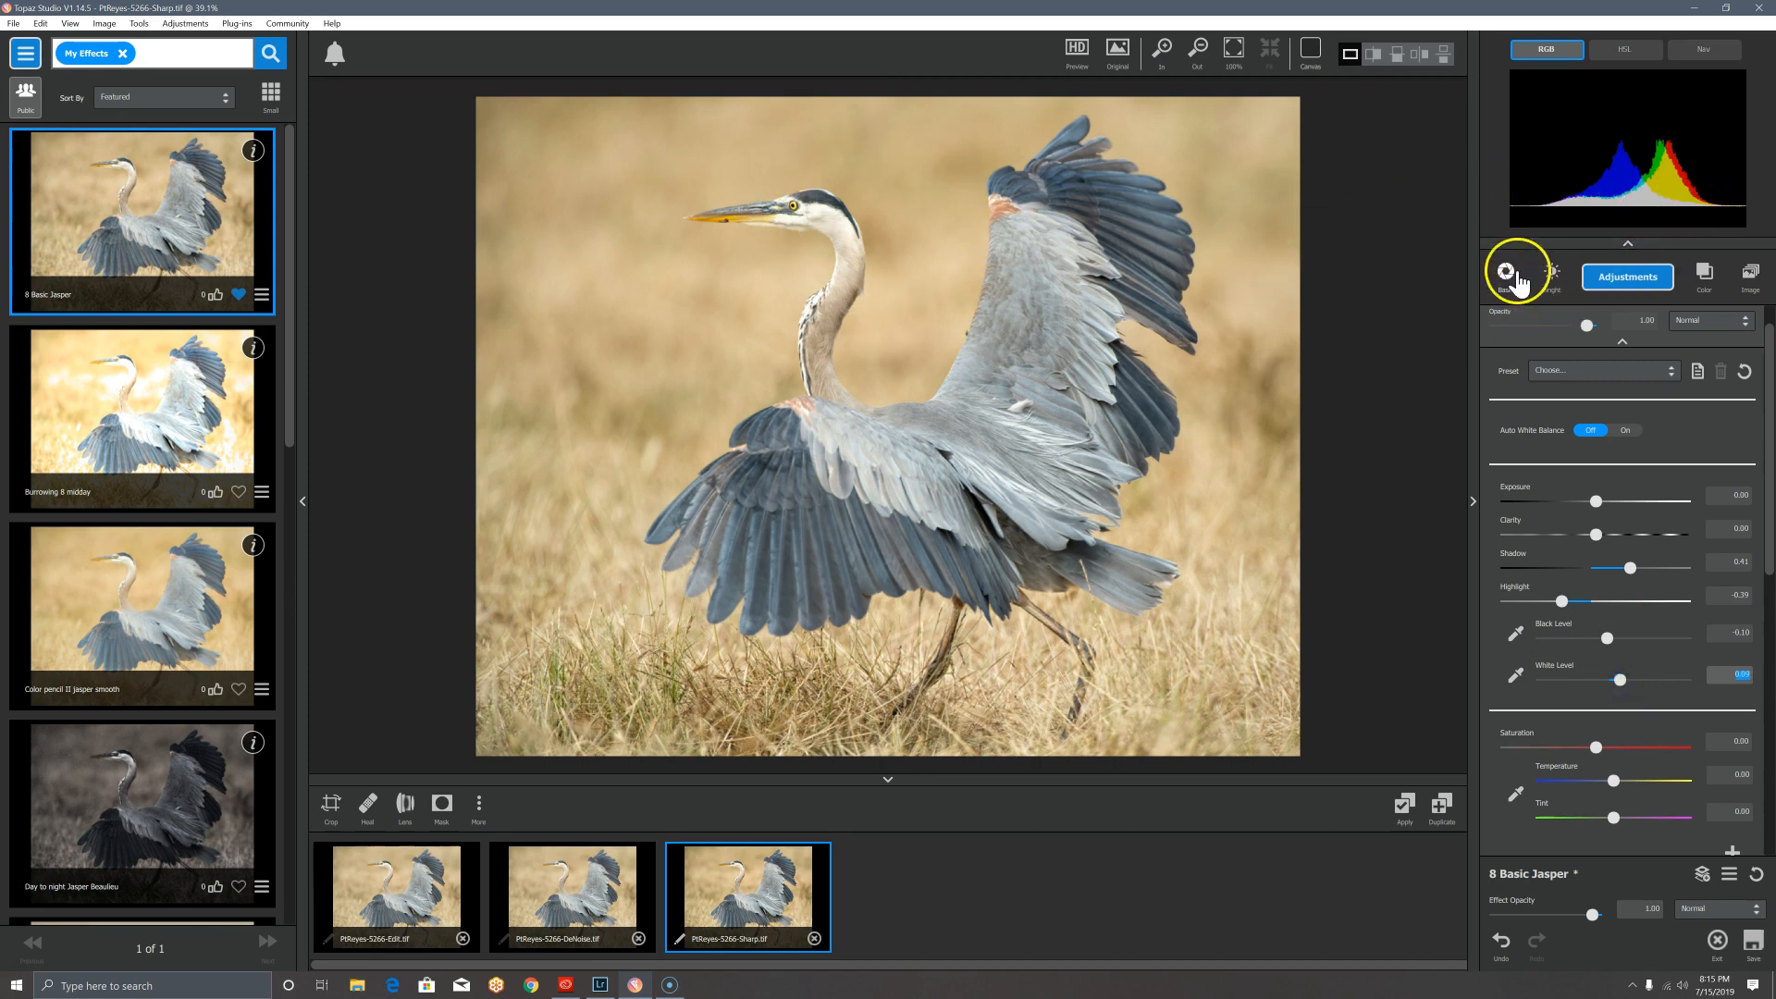
Step: Set the Basic Adjustment black level slightly above zero
{"action": "left_click", "coordinate": [1605, 638]}
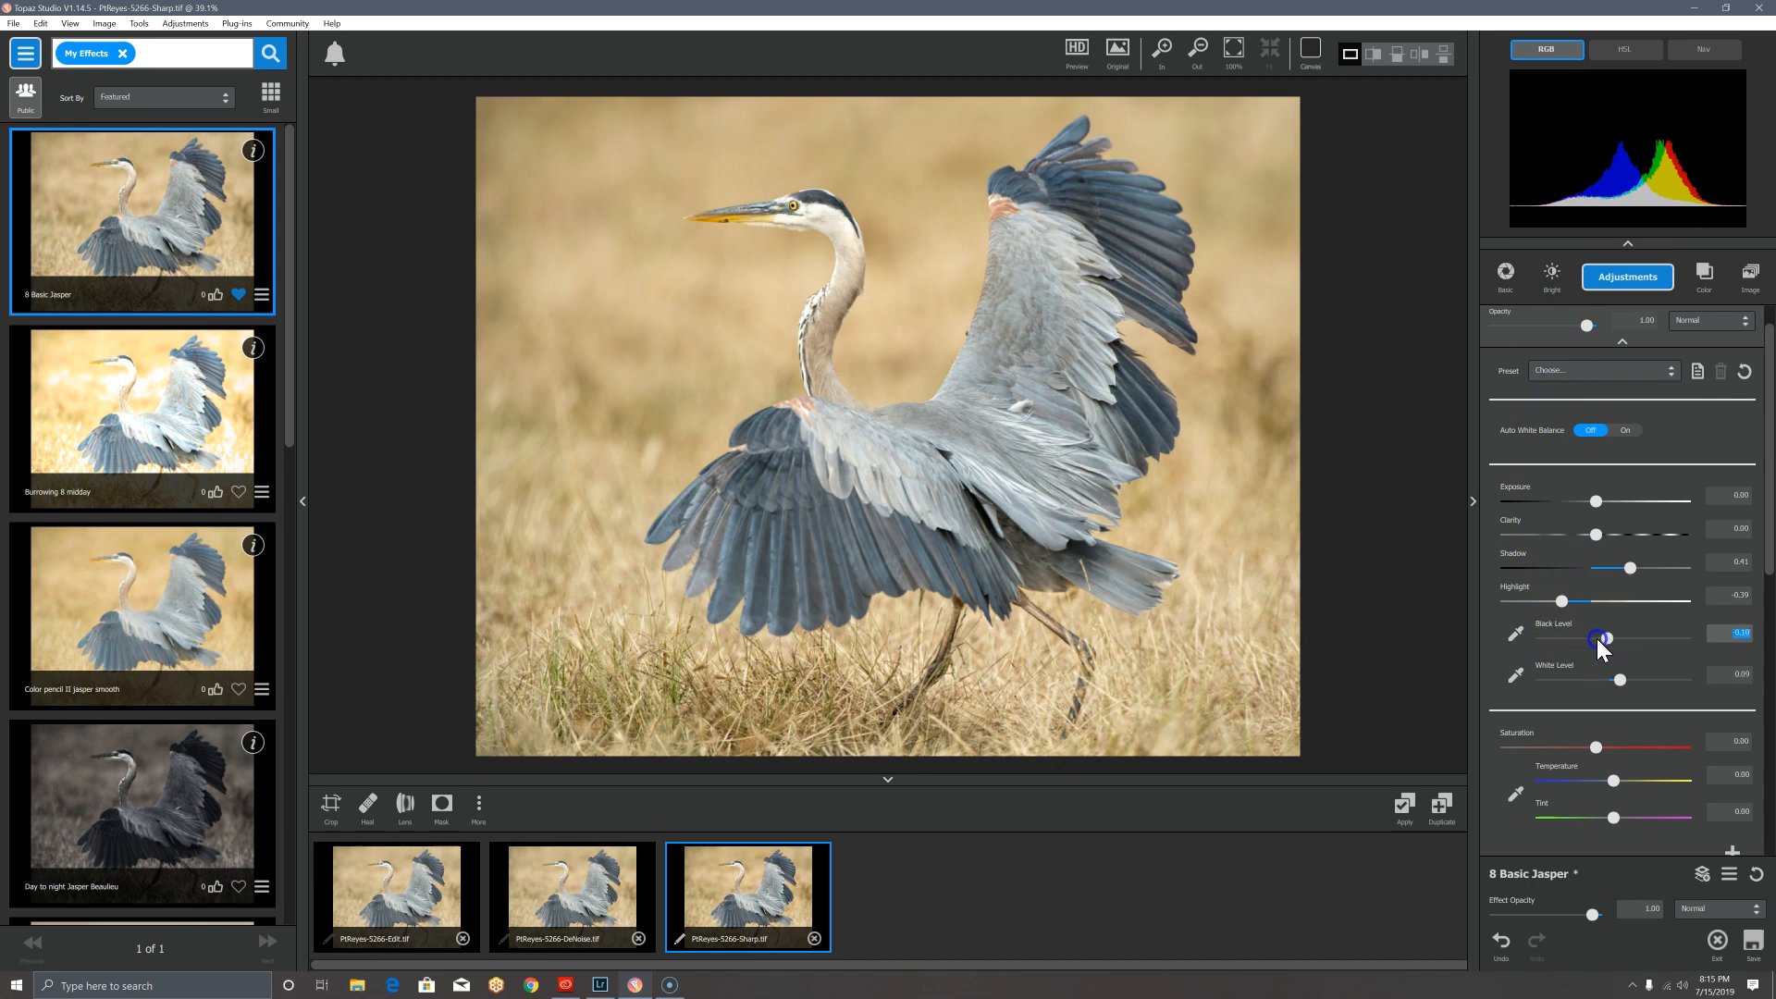
{"action": "left_click_drag", "start_coordinate": [1599, 640], "coordinate": [1594, 639]}
{"action": "left_click", "coordinate": [1210, 591]}
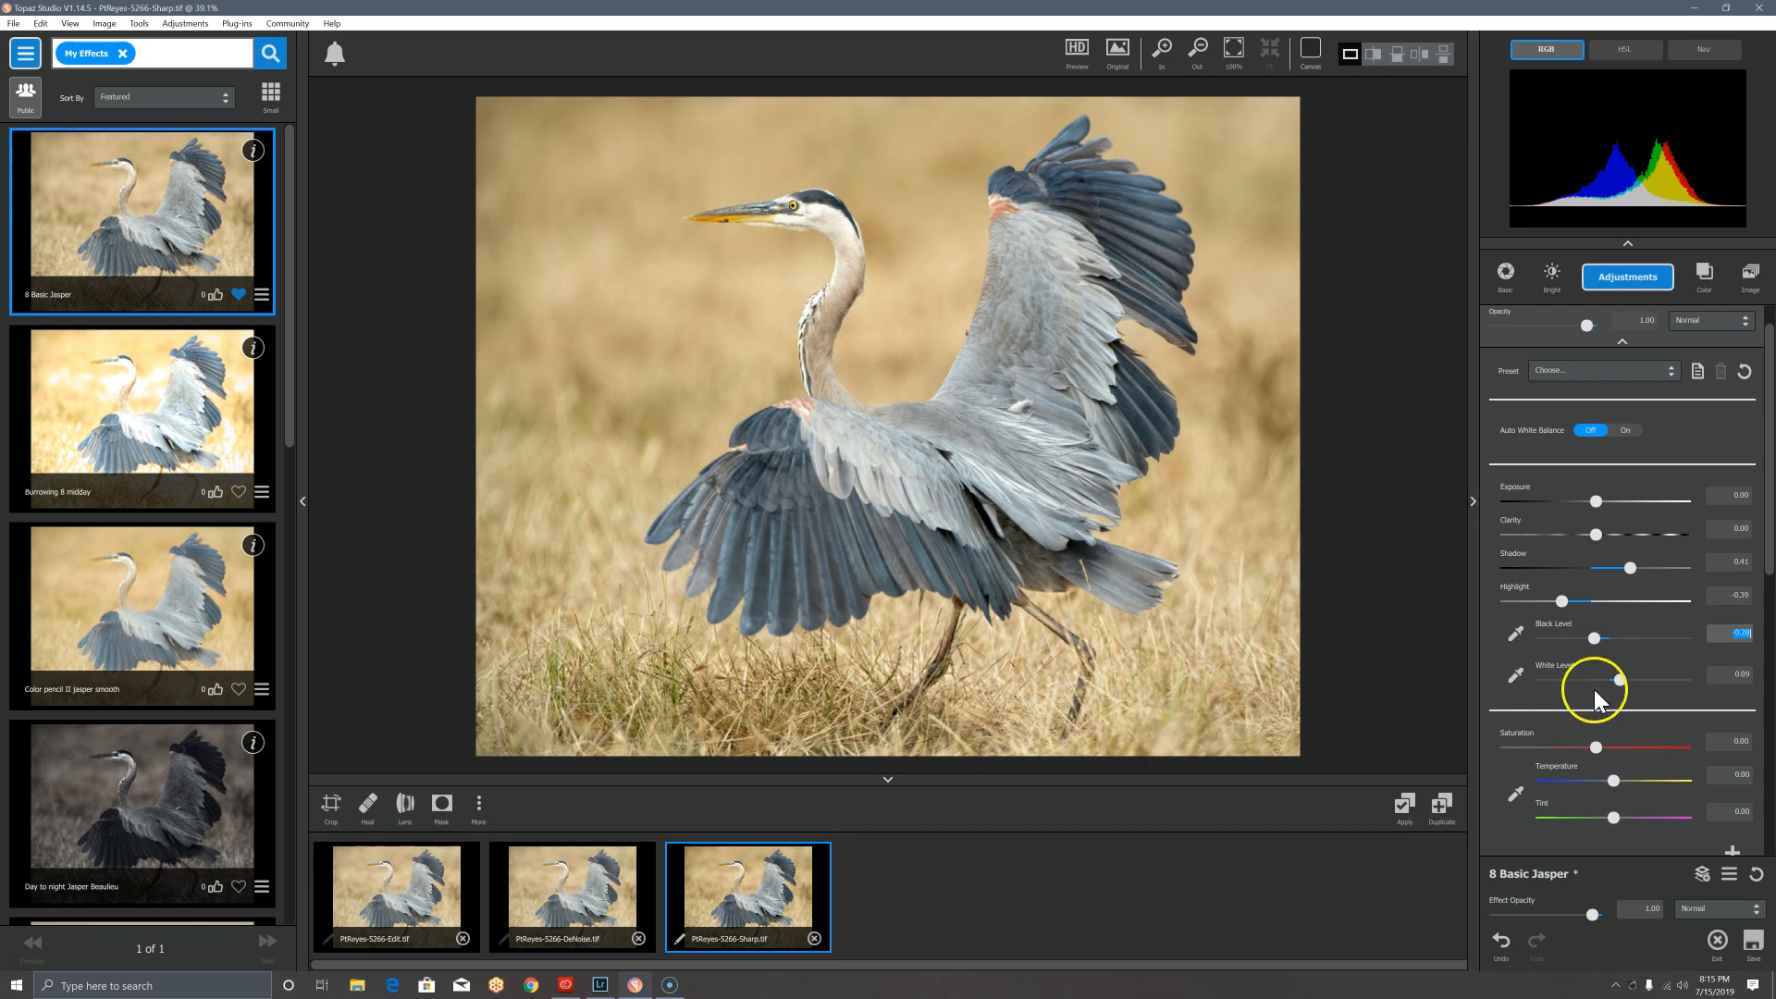
{"action": "left_click_drag", "start_coordinate": [1597, 636], "coordinate": [1621, 638]}
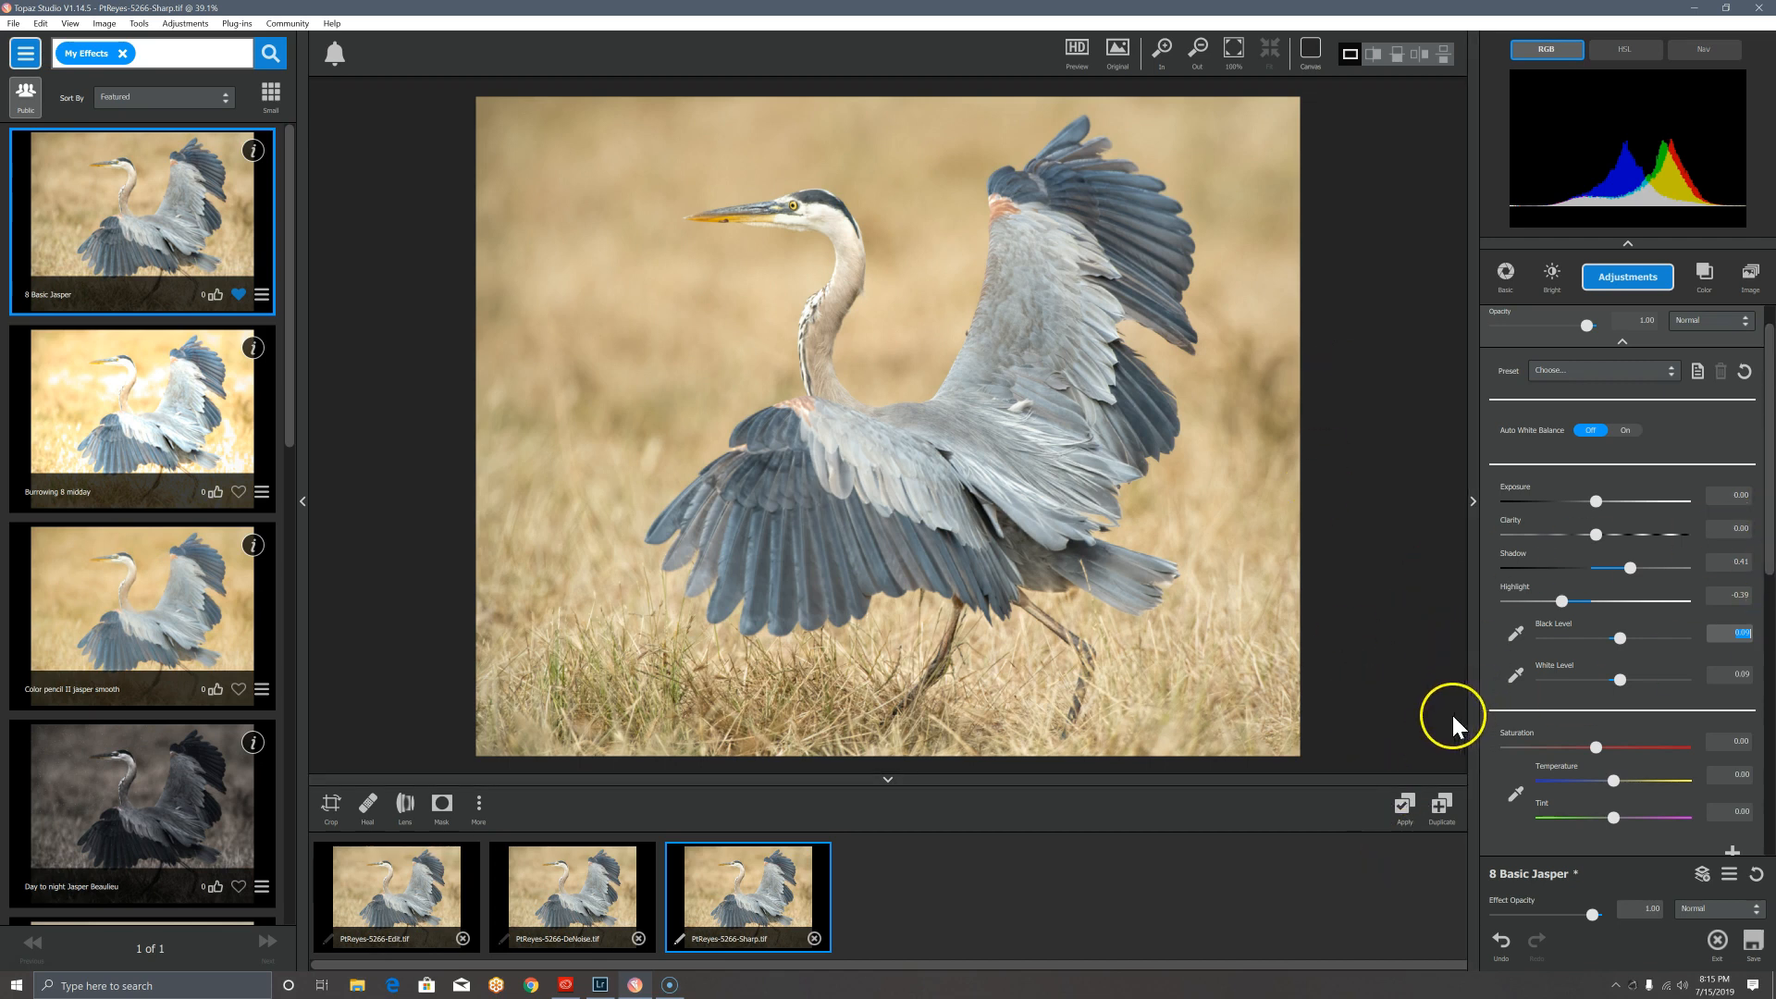
{"action": "left_click", "coordinate": [1624, 343]}
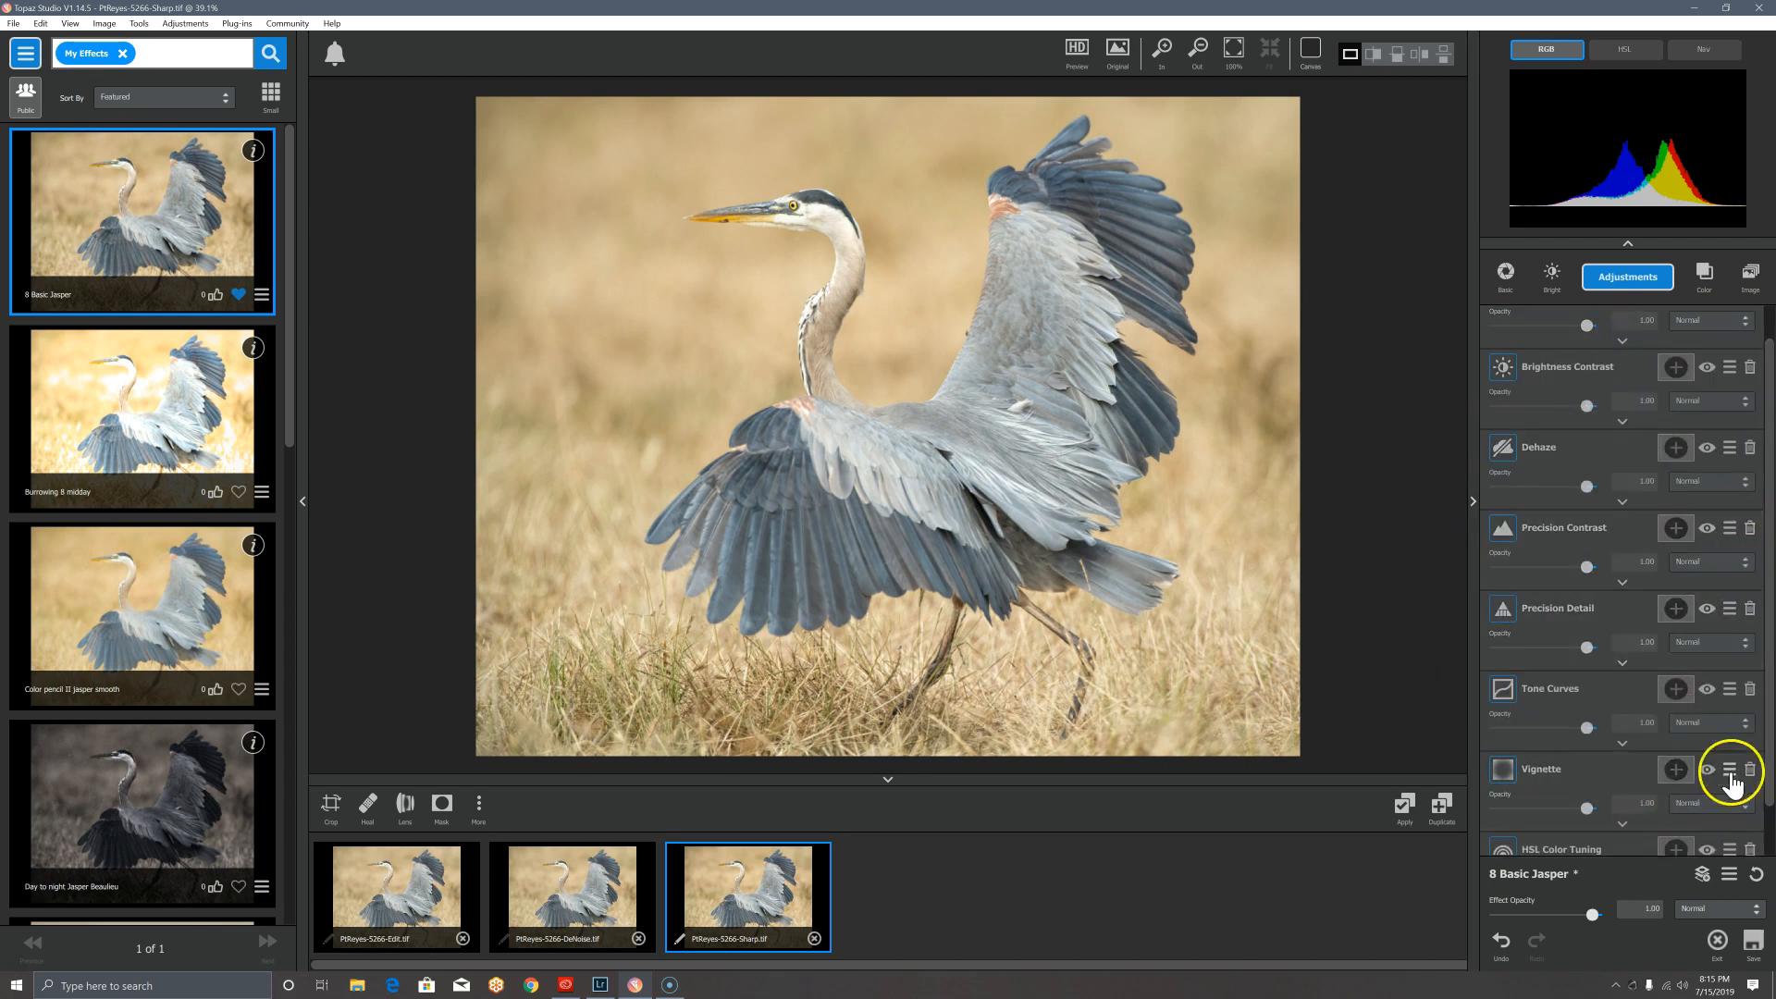
Step: Apply the 8 Basic Jasper adjustments as a new image and add an HSL Color Tuning adjustment
{"action": "left_click_drag", "start_coordinate": [1768, 779], "coordinate": [1762, 825]}
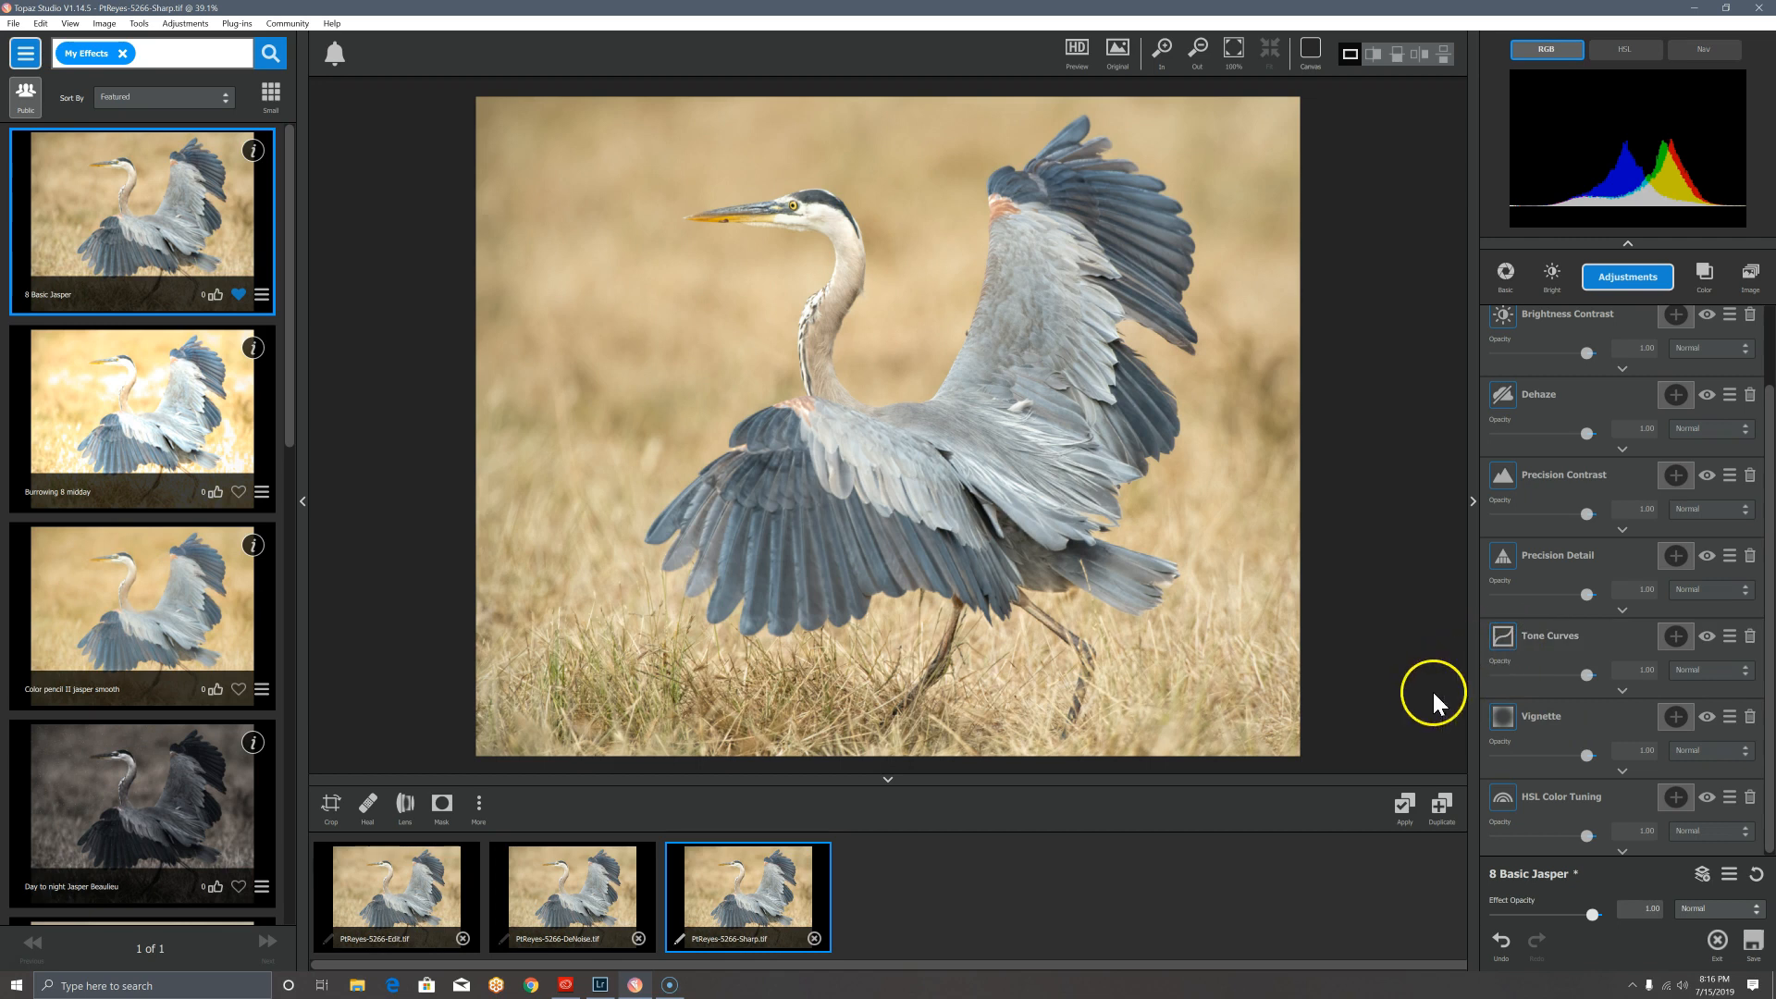
{"action": "left_click", "coordinate": [1402, 807]}
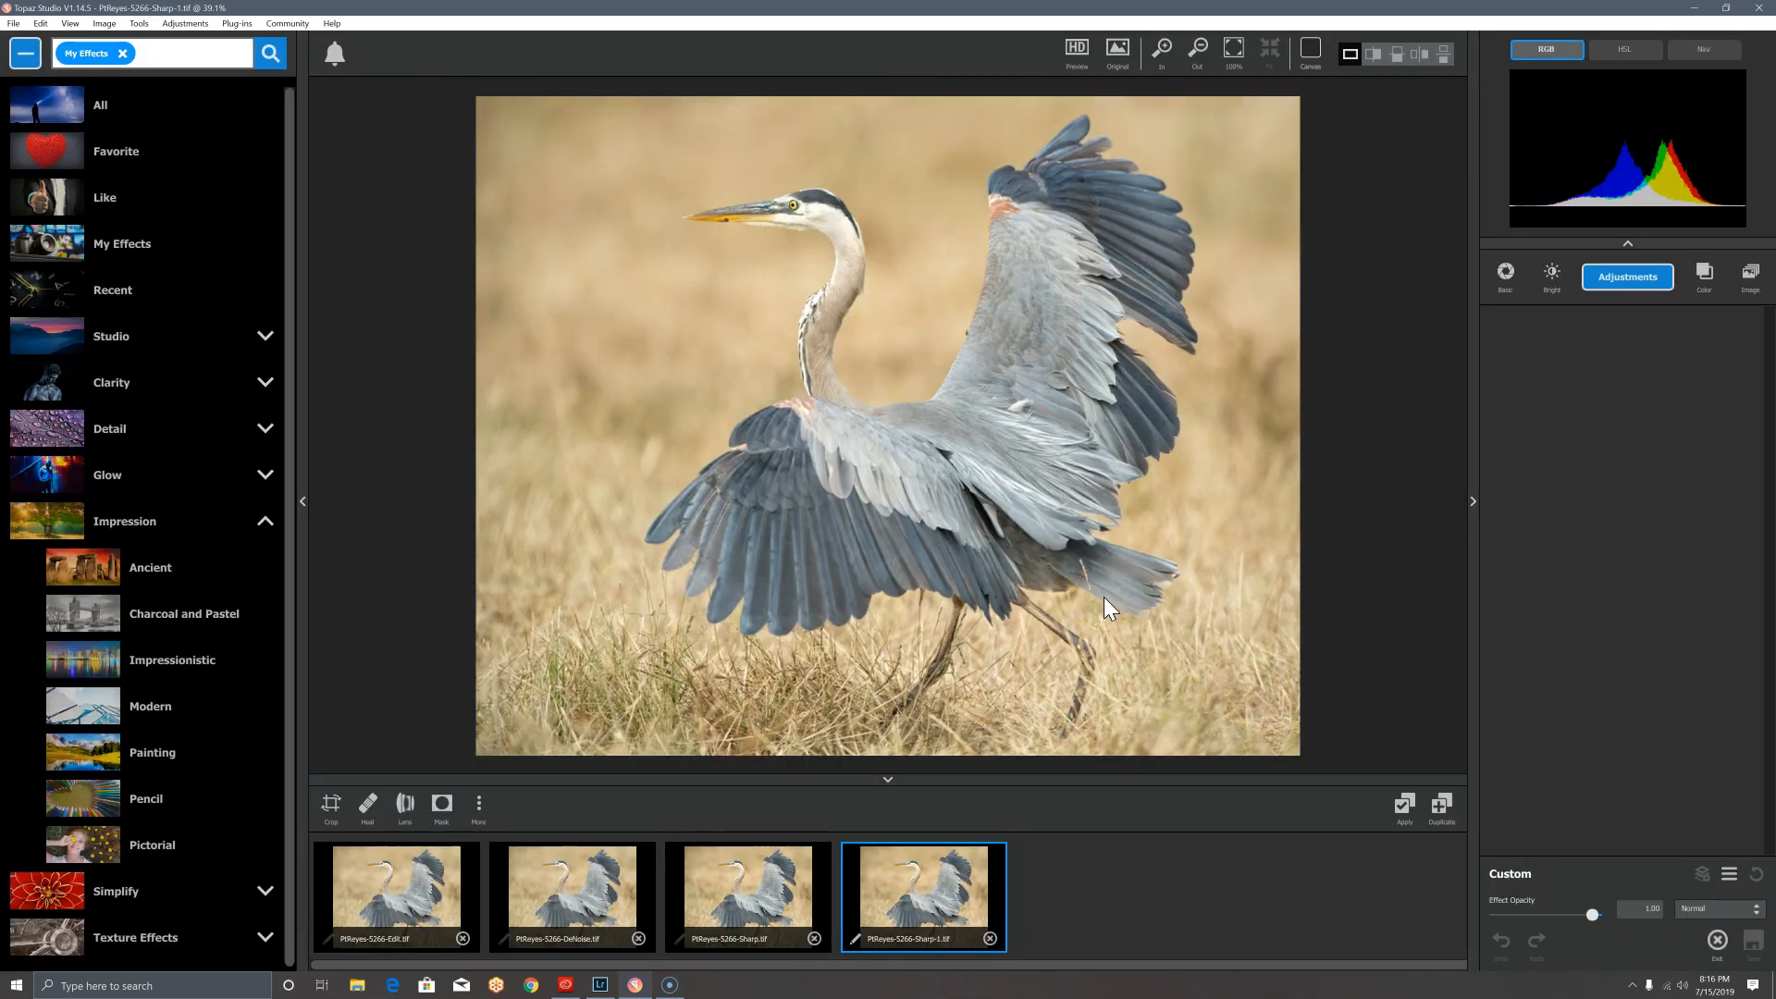
{"action": "left_click", "coordinate": [1630, 295]}
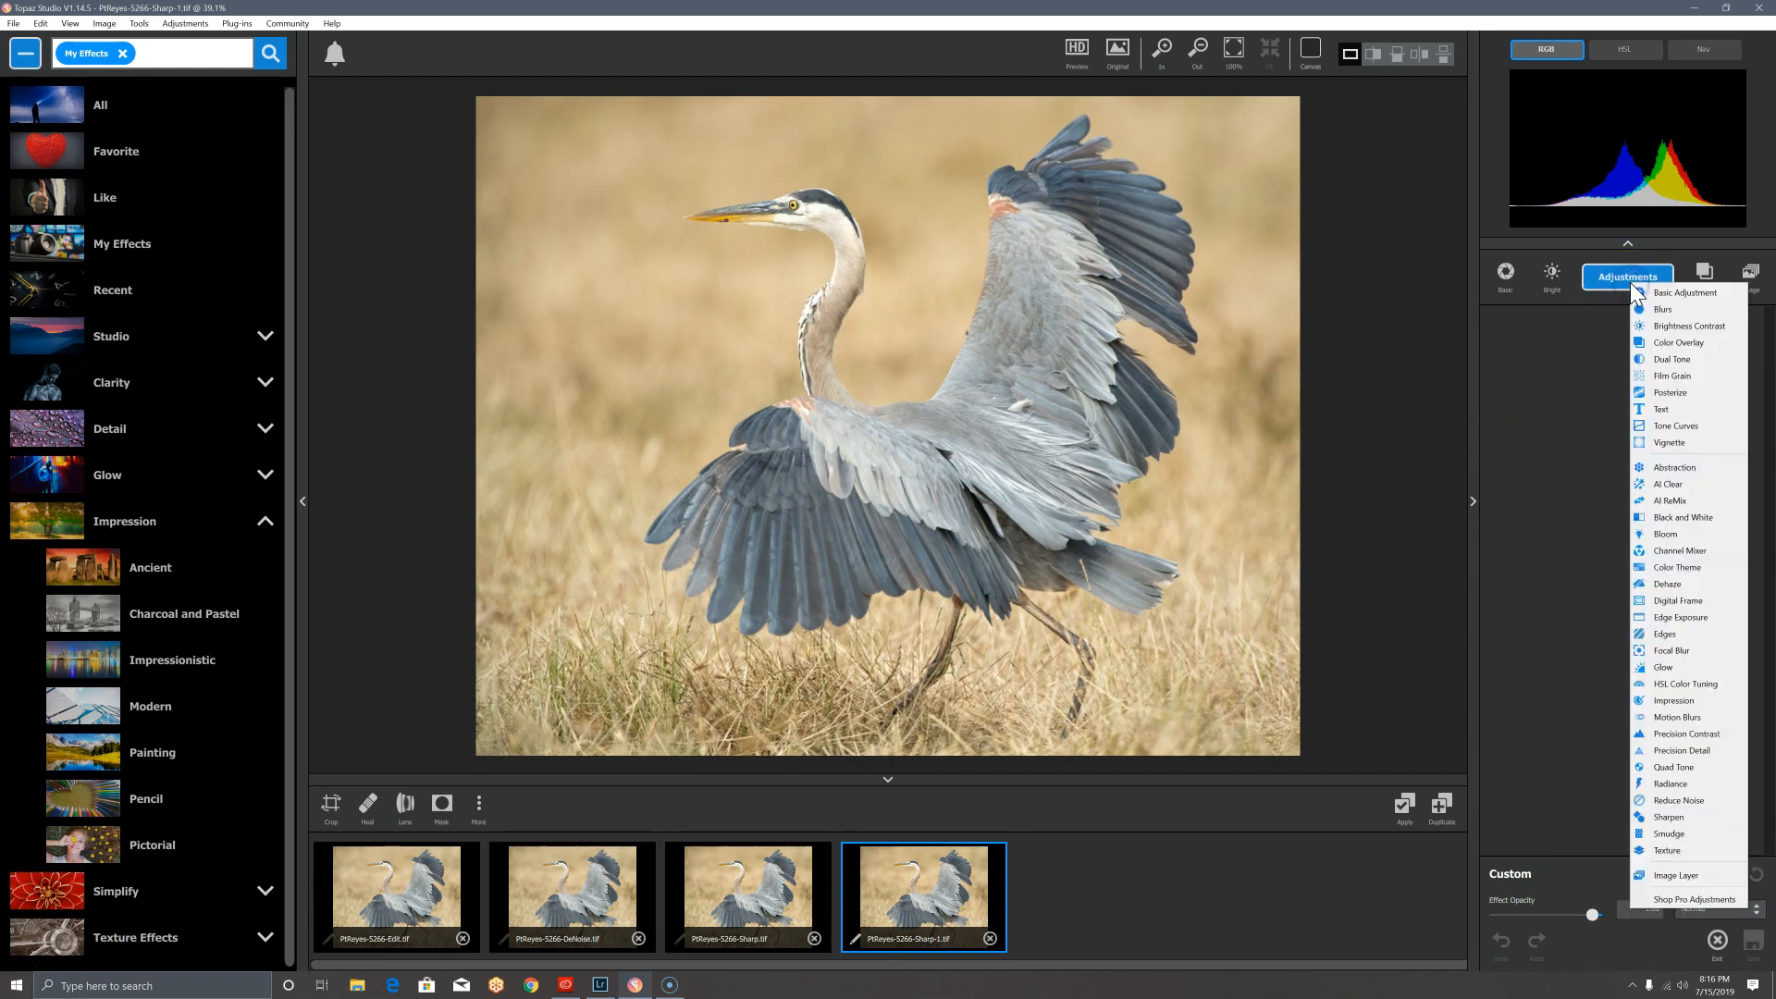
{"action": "left_click", "coordinate": [1671, 684]}
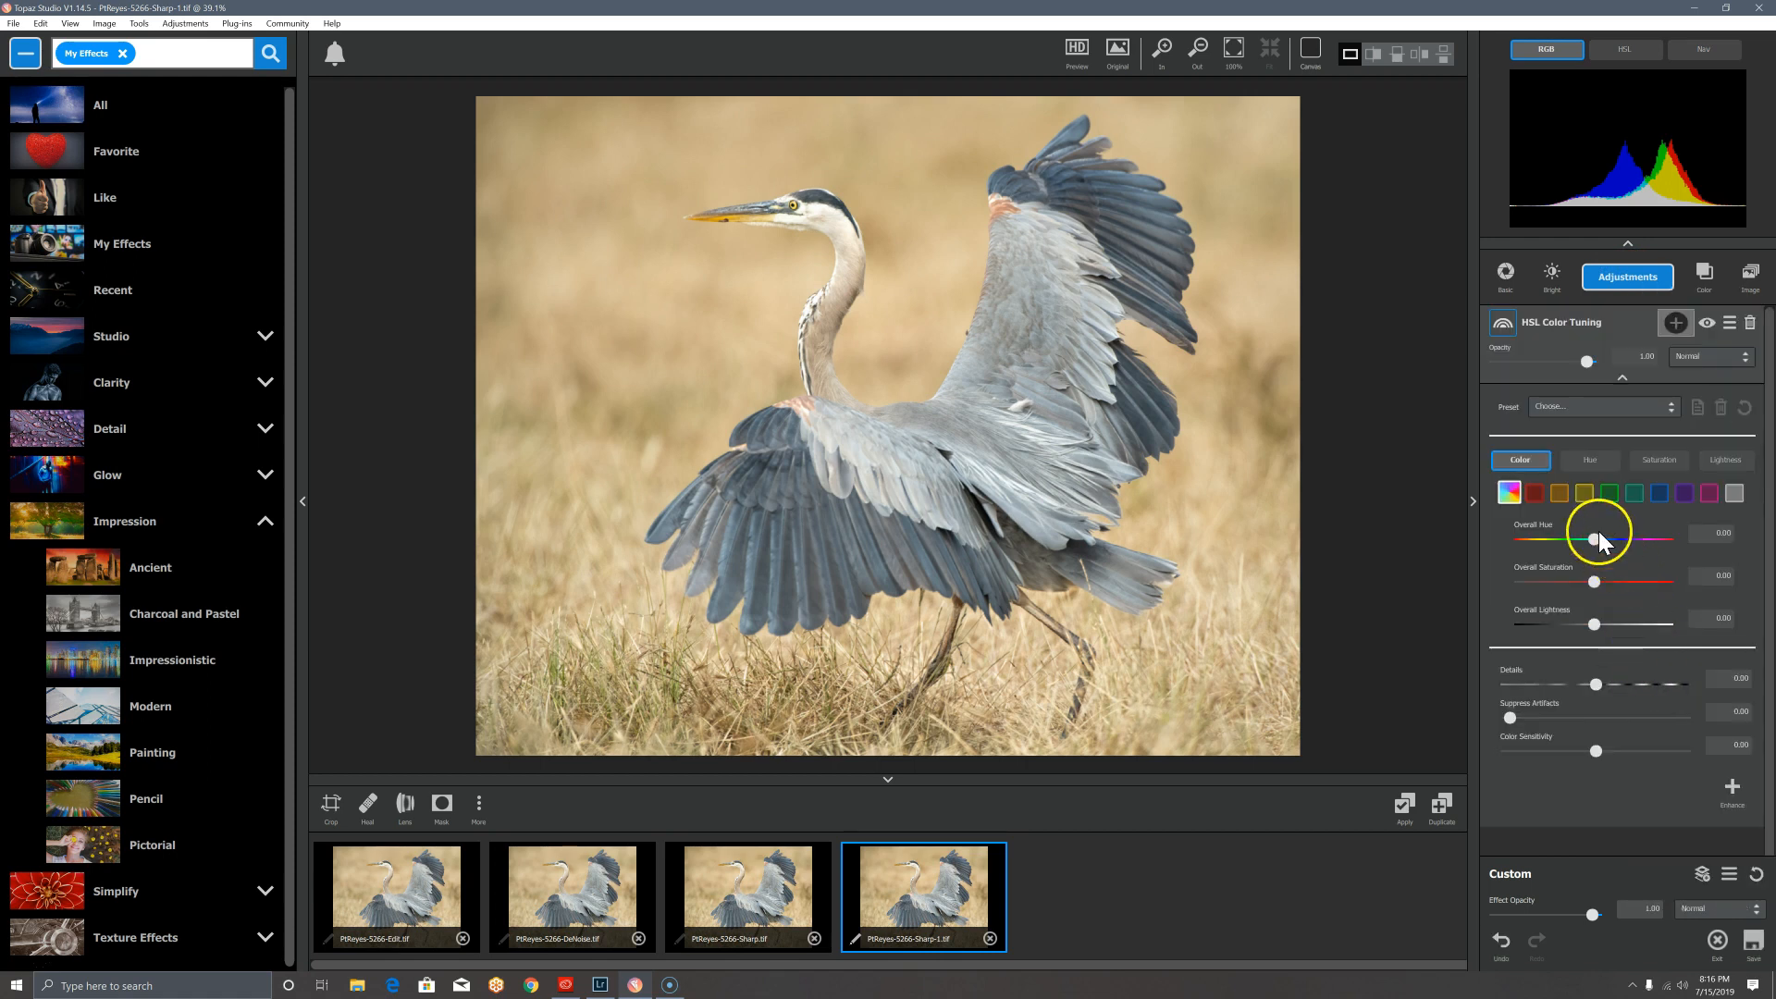
Step: Set the orange saturation to -0.70 and raise the orange lightness slightly in HSL Color Tuning
{"action": "left_click", "coordinate": [1582, 497]}
{"action": "left_click", "coordinate": [1563, 495]}
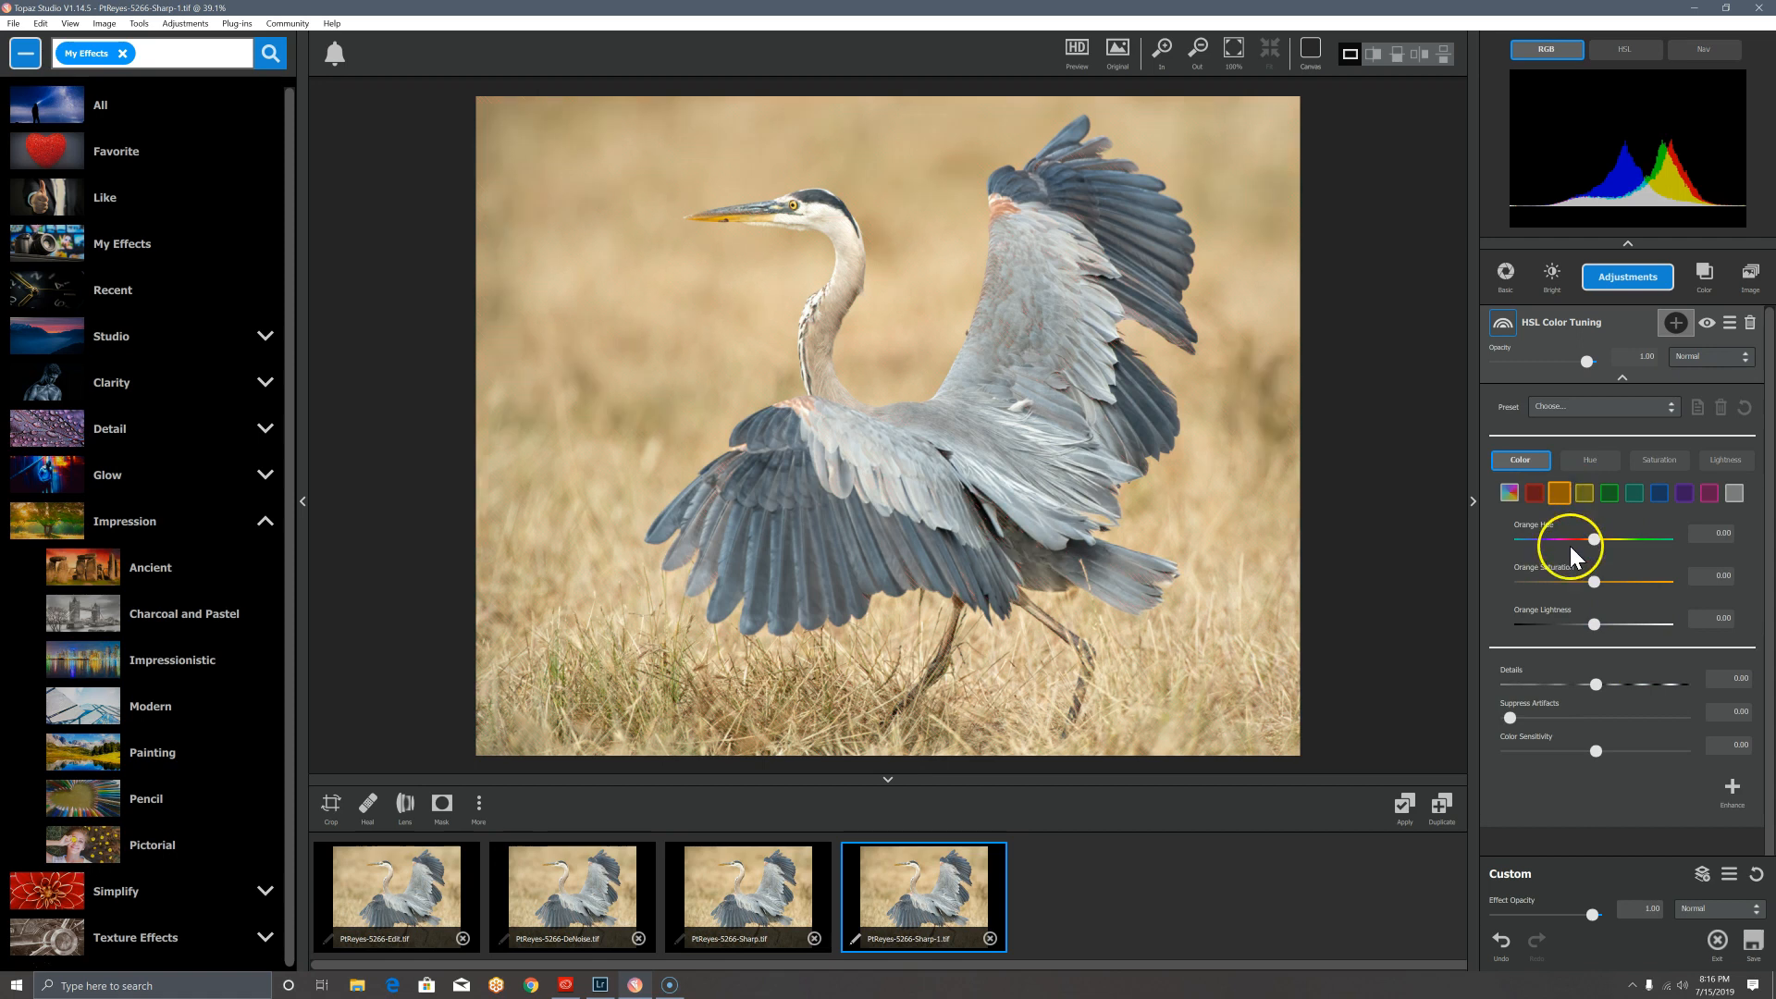
{"action": "left_click", "coordinate": [1592, 580]}
{"action": "mouse_move", "coordinate": [1592, 580]}
{"action": "left_mouse_down"}
{"action": "mouse_move", "coordinate": [1543, 581]}
{"action": "mouse_move", "coordinate": [1596, 620]}
{"action": "mouse_move", "coordinate": [1564, 622]}
{"action": "mouse_move", "coordinate": [1640, 613]}
{"action": "mouse_move", "coordinate": [1608, 611]}
{"action": "left_mouse_up"}
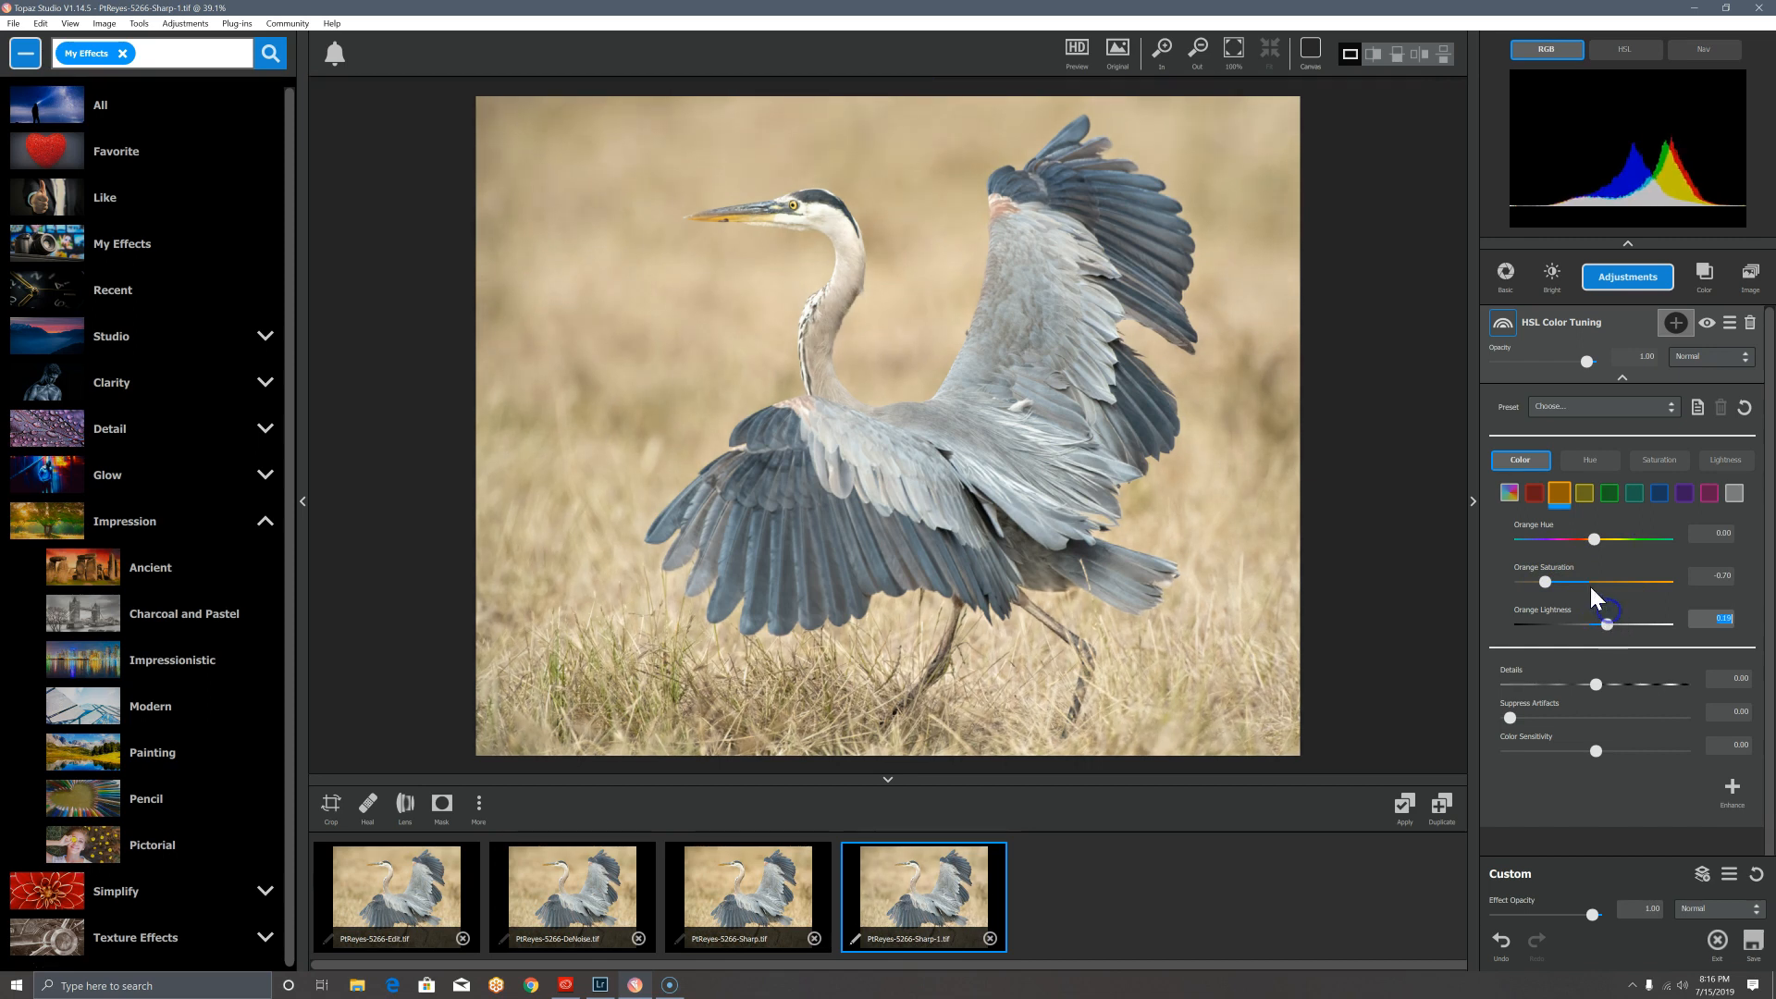
Step: Lower the green and yellow saturation, with yellow at -0.46, and raise the yellow lightness
{"action": "left_click", "coordinate": [1608, 496]}
{"action": "mouse_move", "coordinate": [1579, 581]}
{"action": "left_mouse_down"}
{"action": "mouse_move", "coordinate": [1555, 583]}
{"action": "mouse_move", "coordinate": [1578, 581]}
{"action": "mouse_move", "coordinate": [1608, 622]}
{"action": "mouse_move", "coordinate": [1590, 580]}
{"action": "mouse_move", "coordinate": [1535, 576]}
{"action": "mouse_move", "coordinate": [1558, 581]}
{"action": "left_mouse_up"}
{"action": "left_click", "coordinate": [1585, 495]}
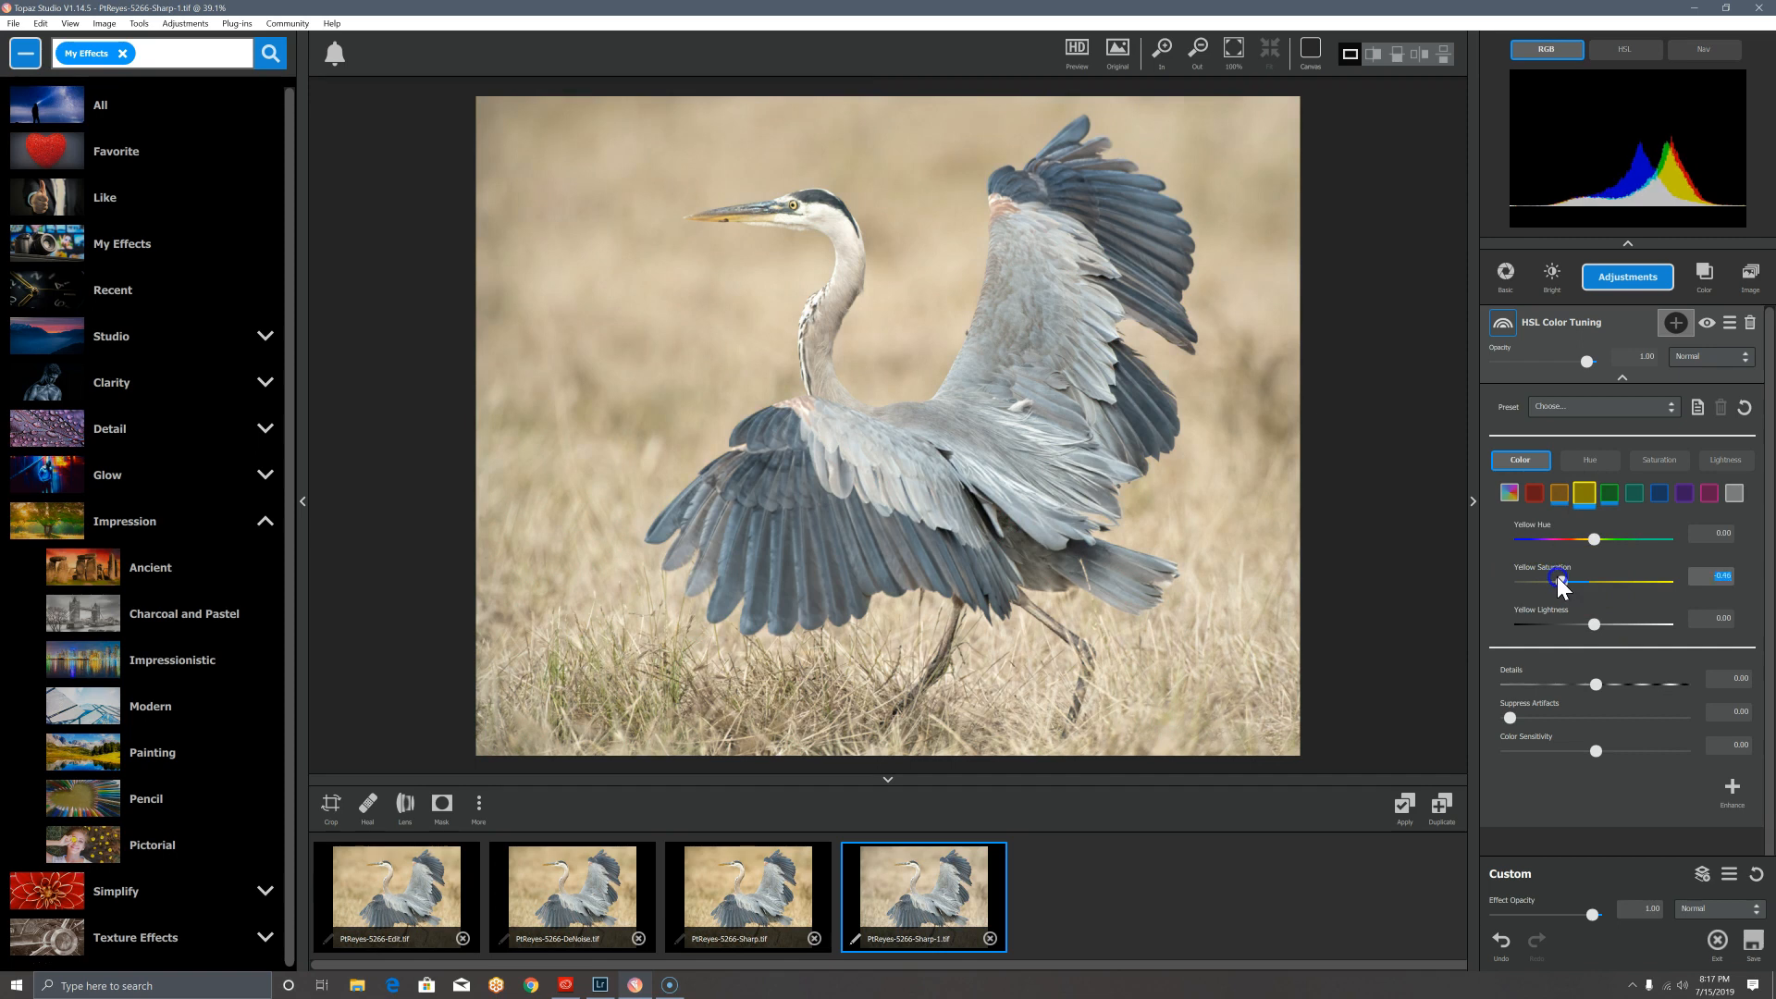
{"action": "left_click", "coordinate": [1596, 624]}
{"action": "left_click_drag", "start_coordinate": [1600, 625], "coordinate": [1615, 624]}
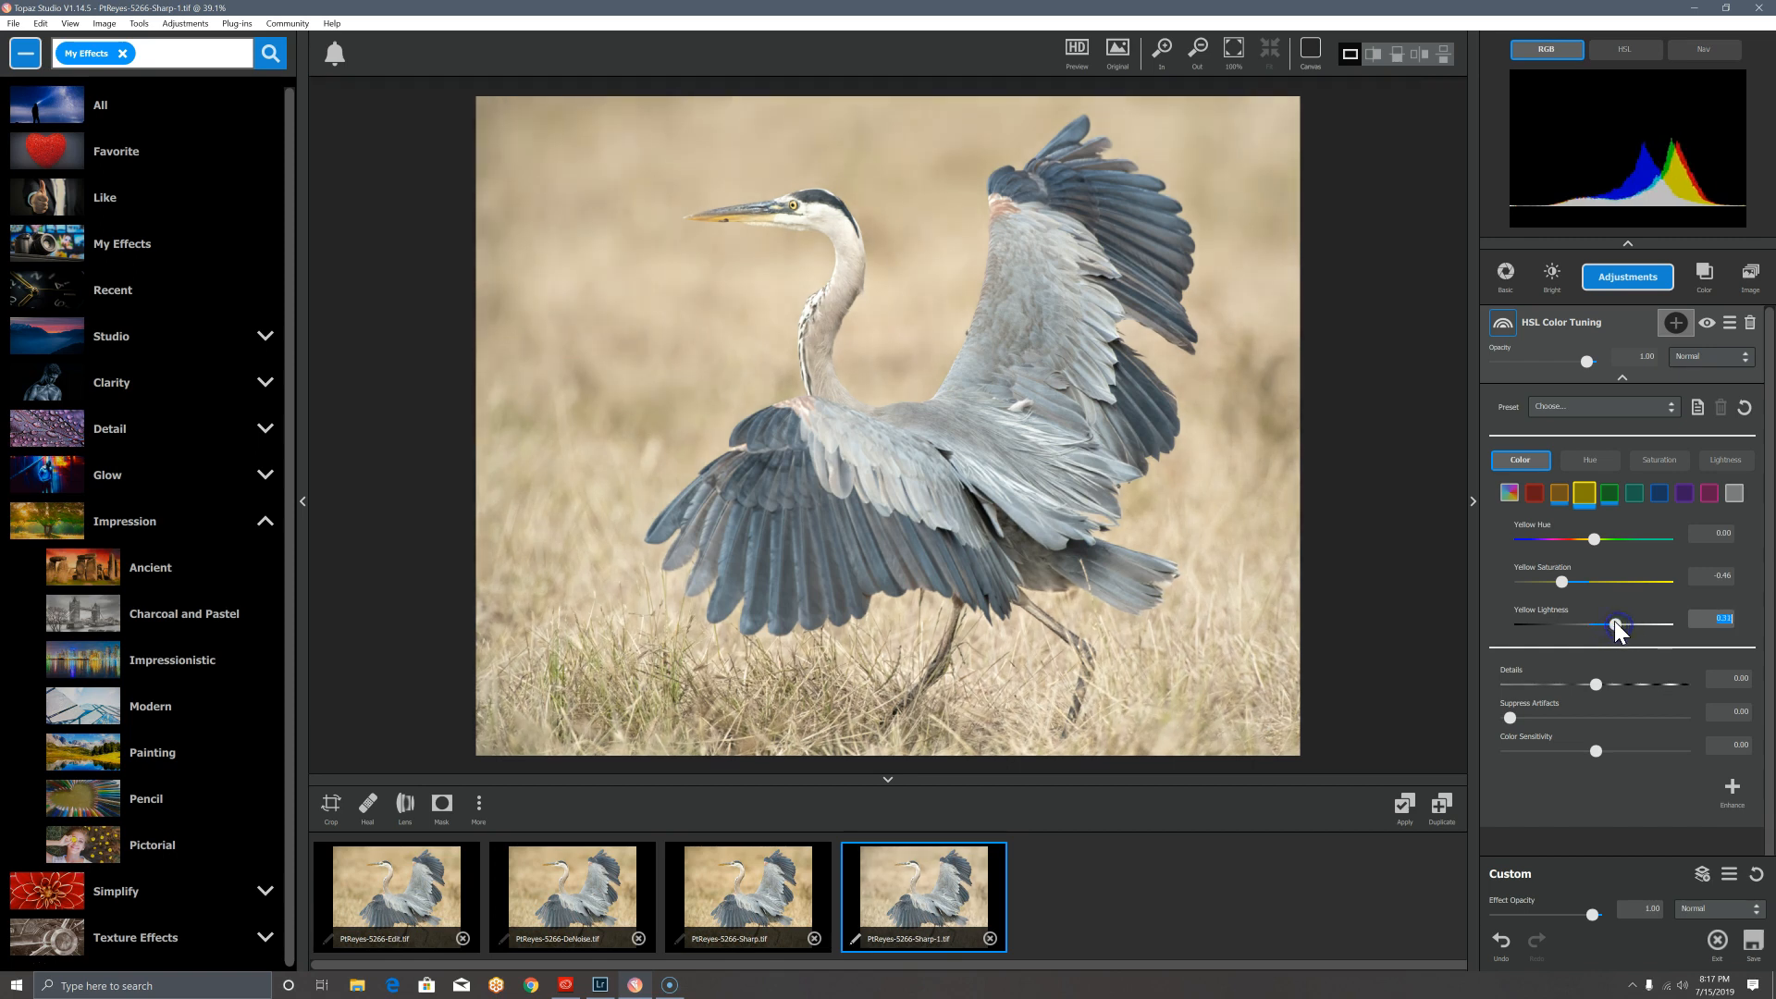
Step: Add a mask to the HSL Color Tuning adjustment
{"action": "left_click", "coordinate": [1675, 322]}
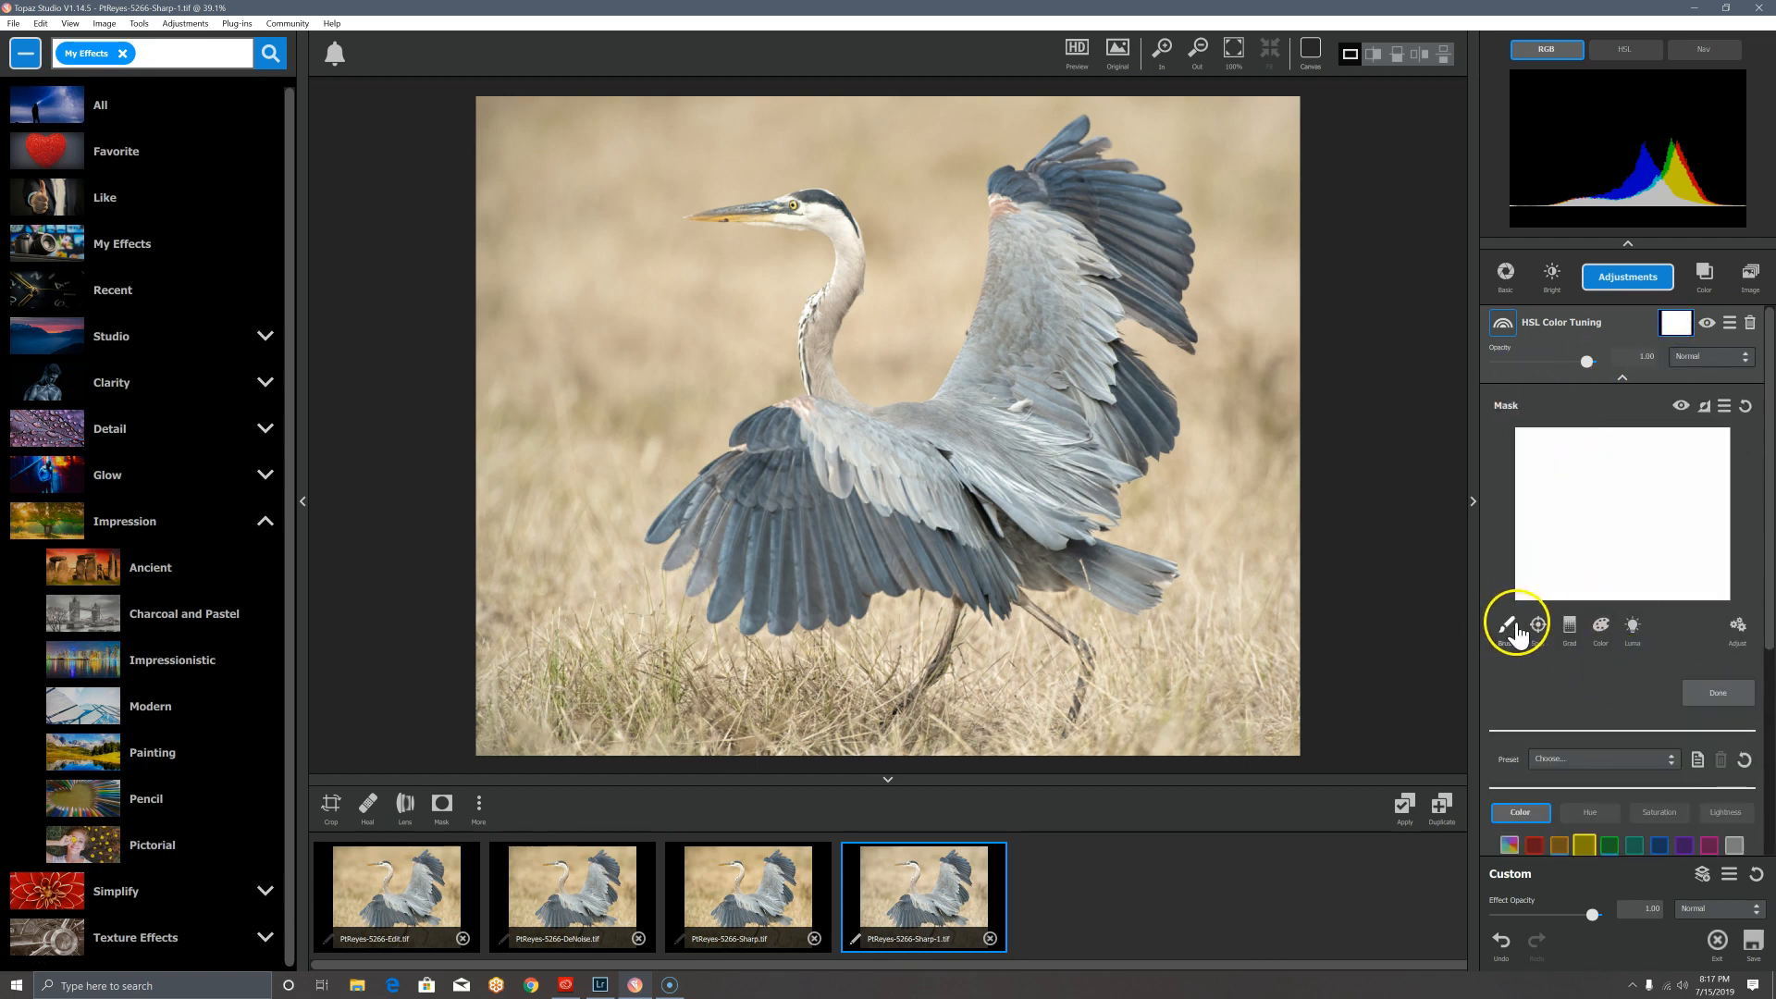
Step: Try a luminosity-based mask sampled from the raised wing with an adjusted range and luminosity, and reset the mask
{"action": "left_click", "coordinate": [1633, 629]}
{"action": "left_click", "coordinate": [1015, 309]}
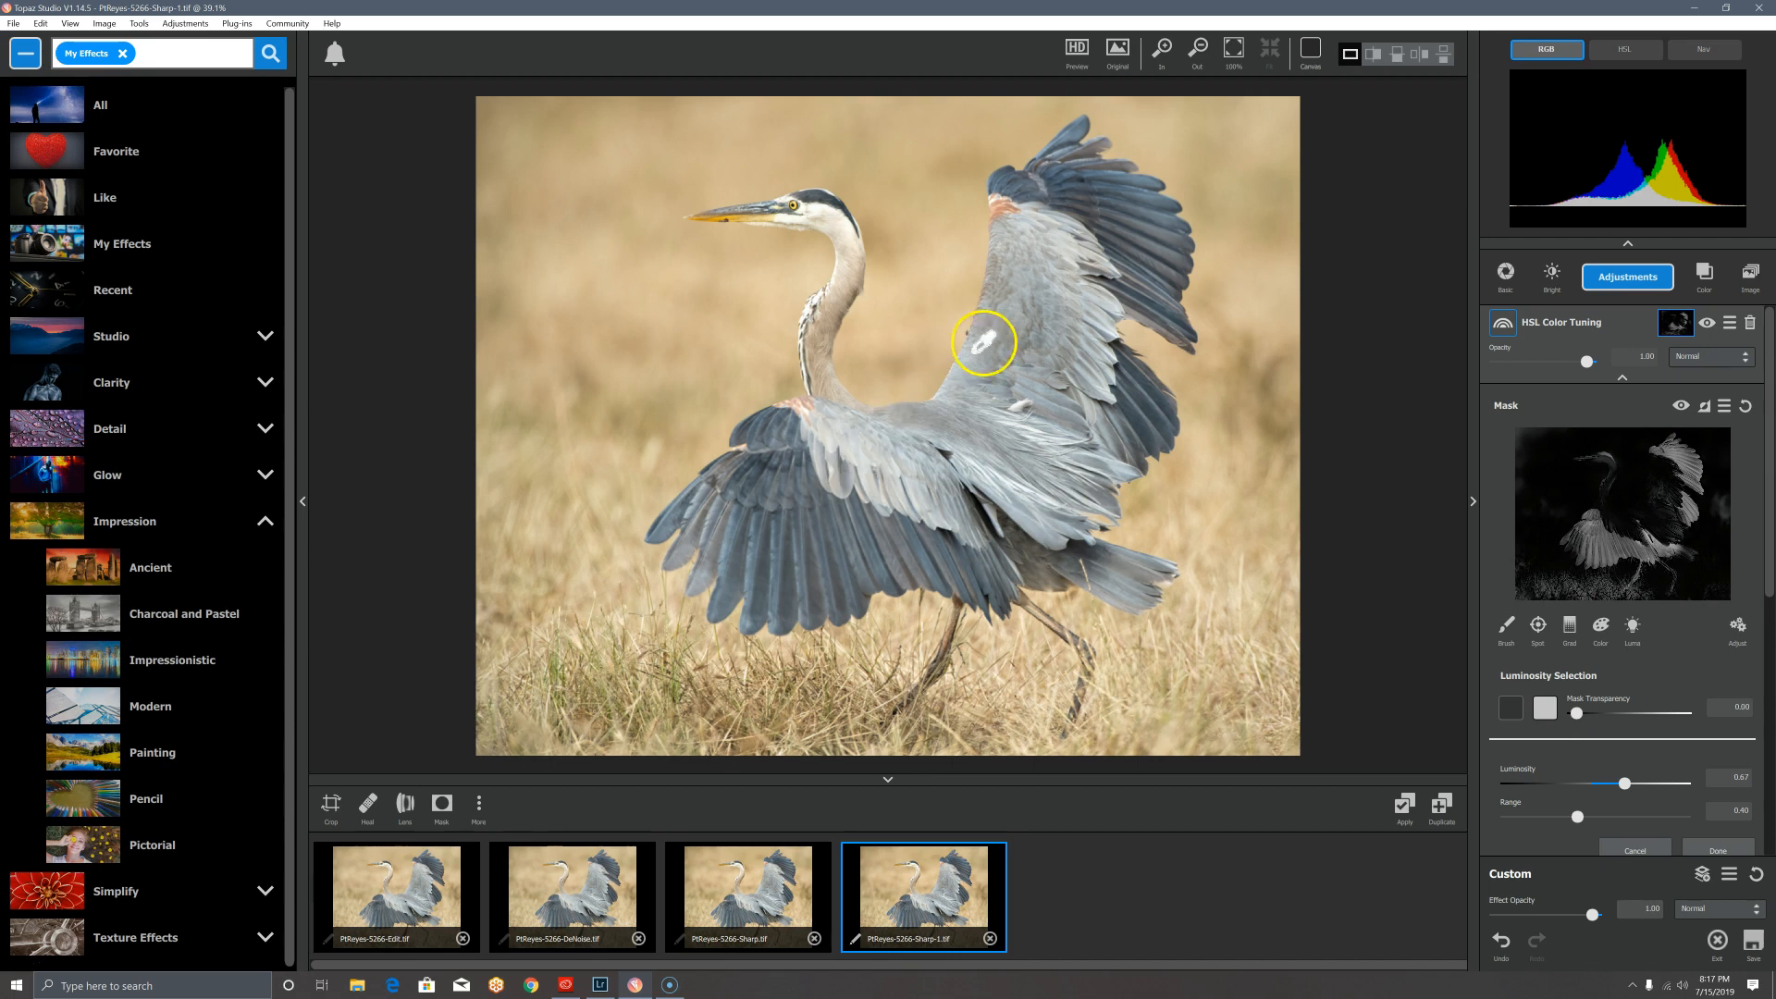
{"action": "left_click_drag", "start_coordinate": [1575, 817], "coordinate": [1525, 818]}
{"action": "left_click_drag", "start_coordinate": [1622, 781], "coordinate": [1628, 786]}
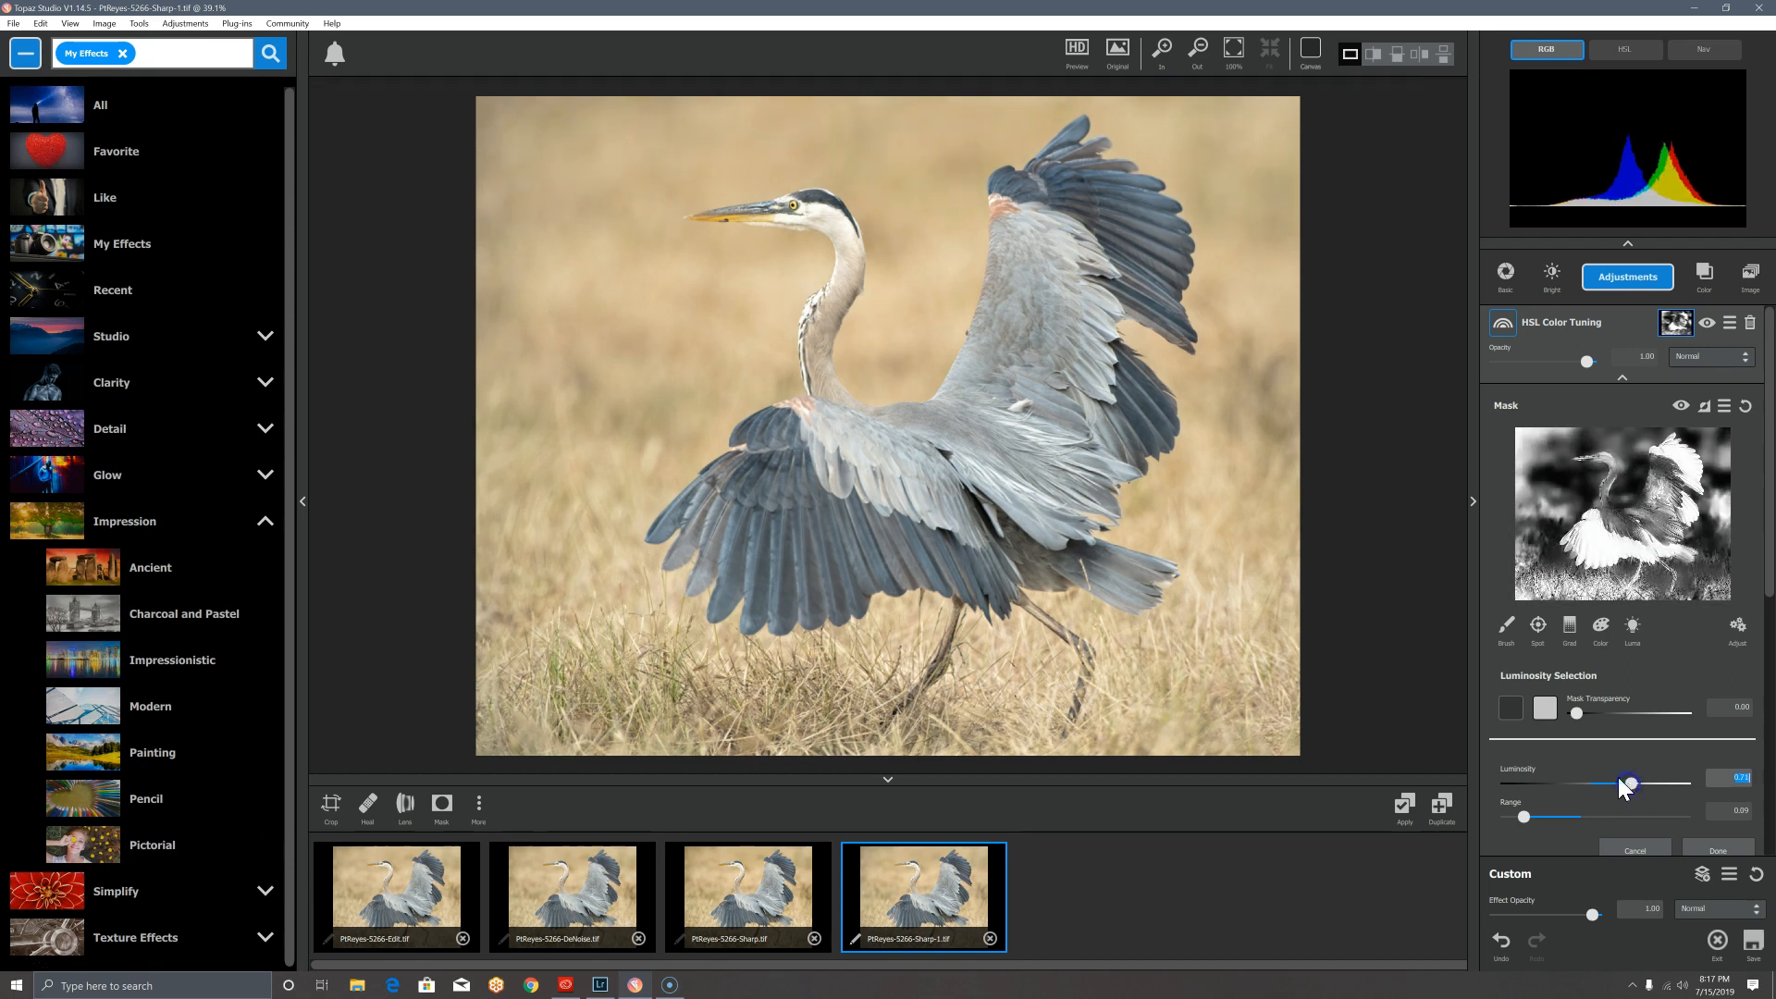
{"action": "left_click", "coordinate": [1743, 405]}
Step: Create a color-based mask from the tan background between neck and raised wing, adjust its range, and increase the mask contrast
{"action": "left_click", "coordinate": [1601, 625]}
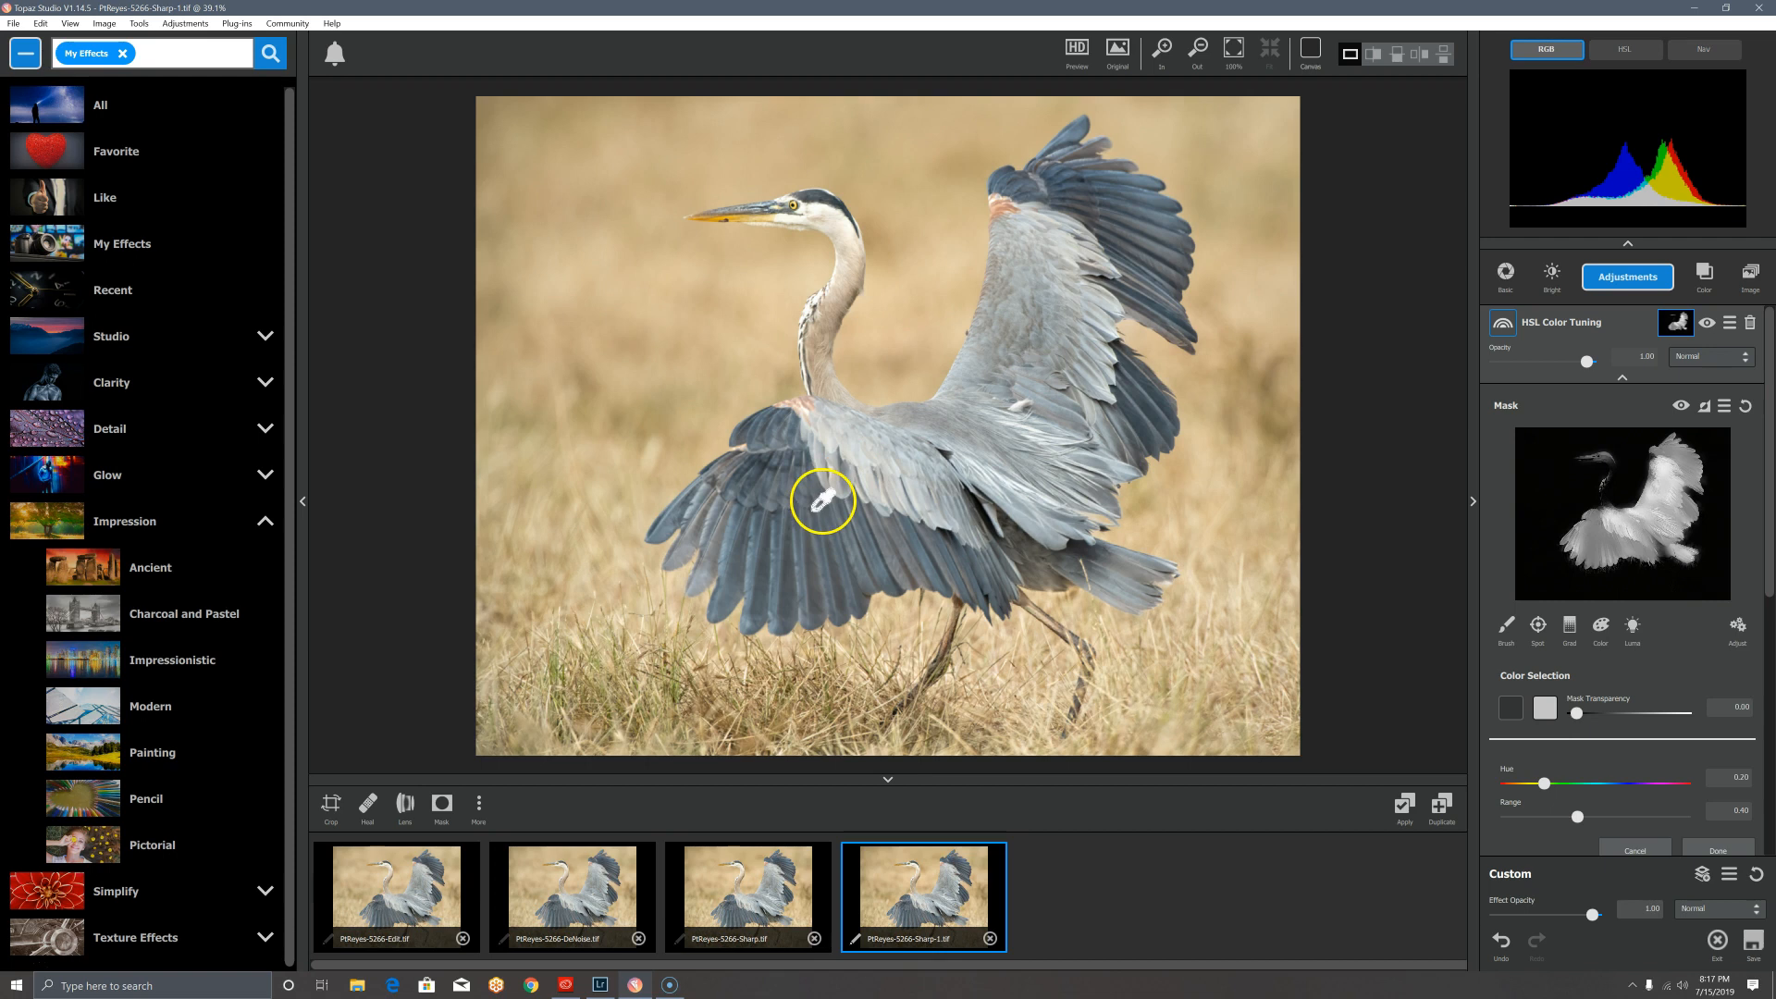
{"action": "left_click", "coordinate": [902, 329]}
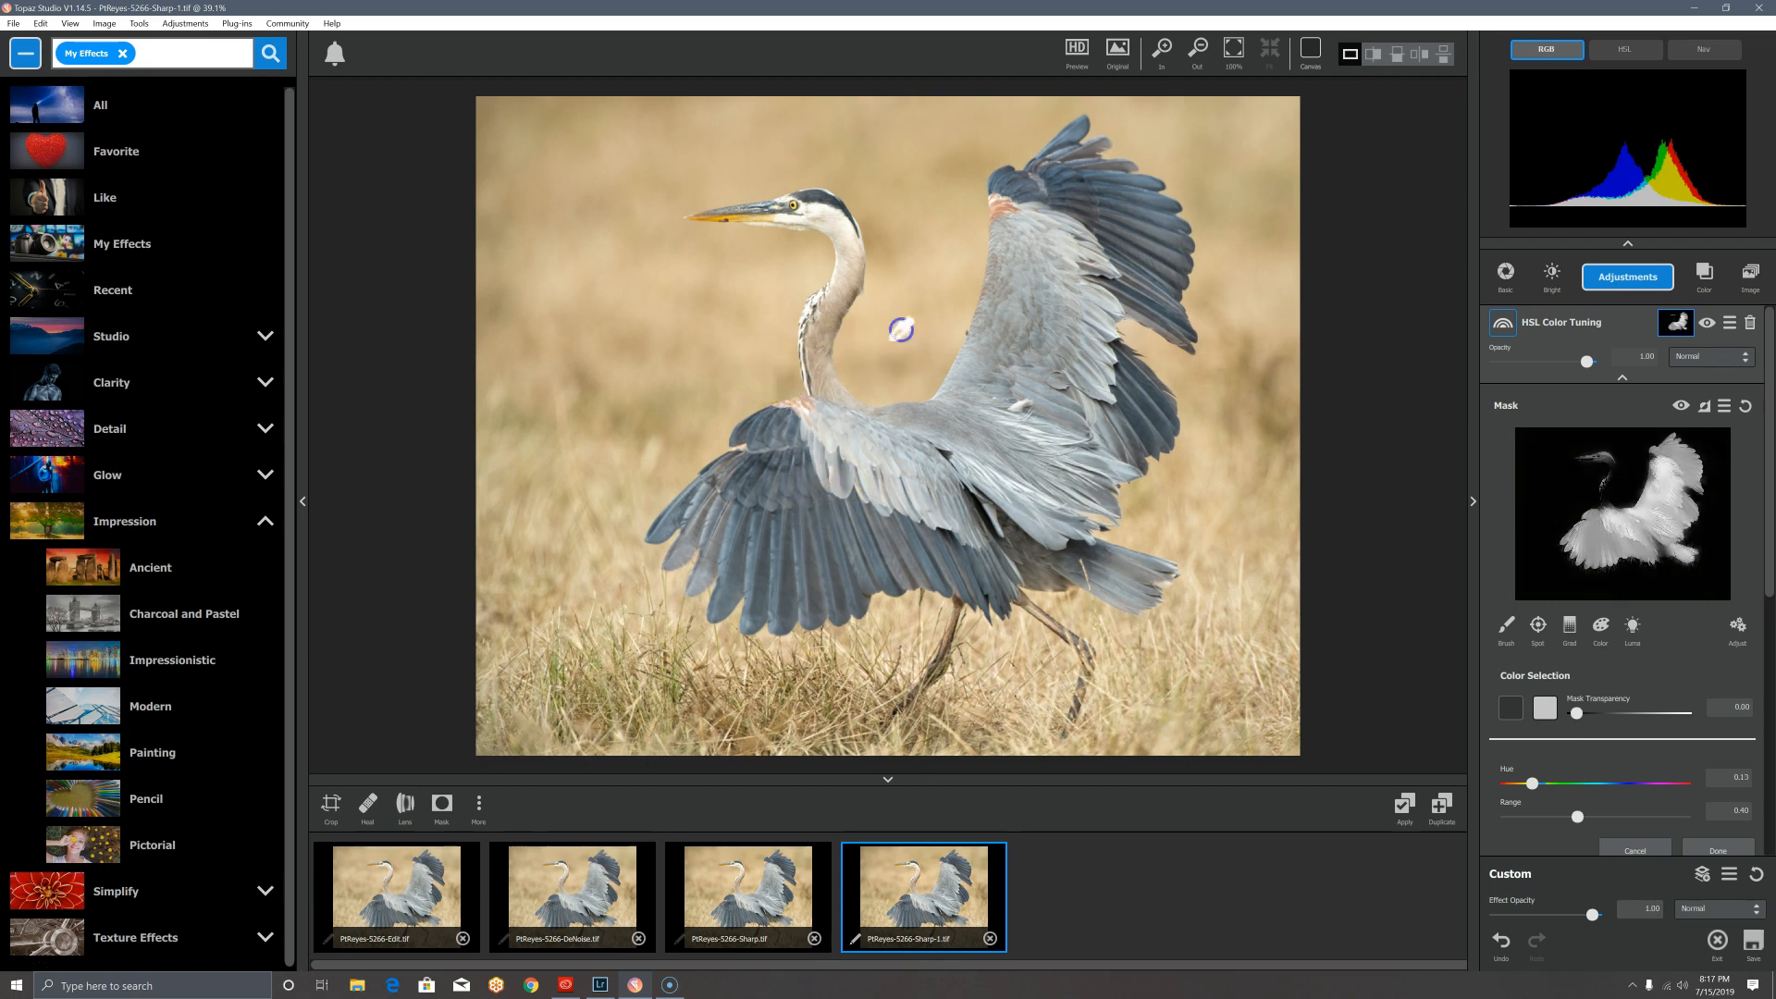
{"action": "left_click_drag", "start_coordinate": [1575, 812], "coordinate": [1514, 815]}
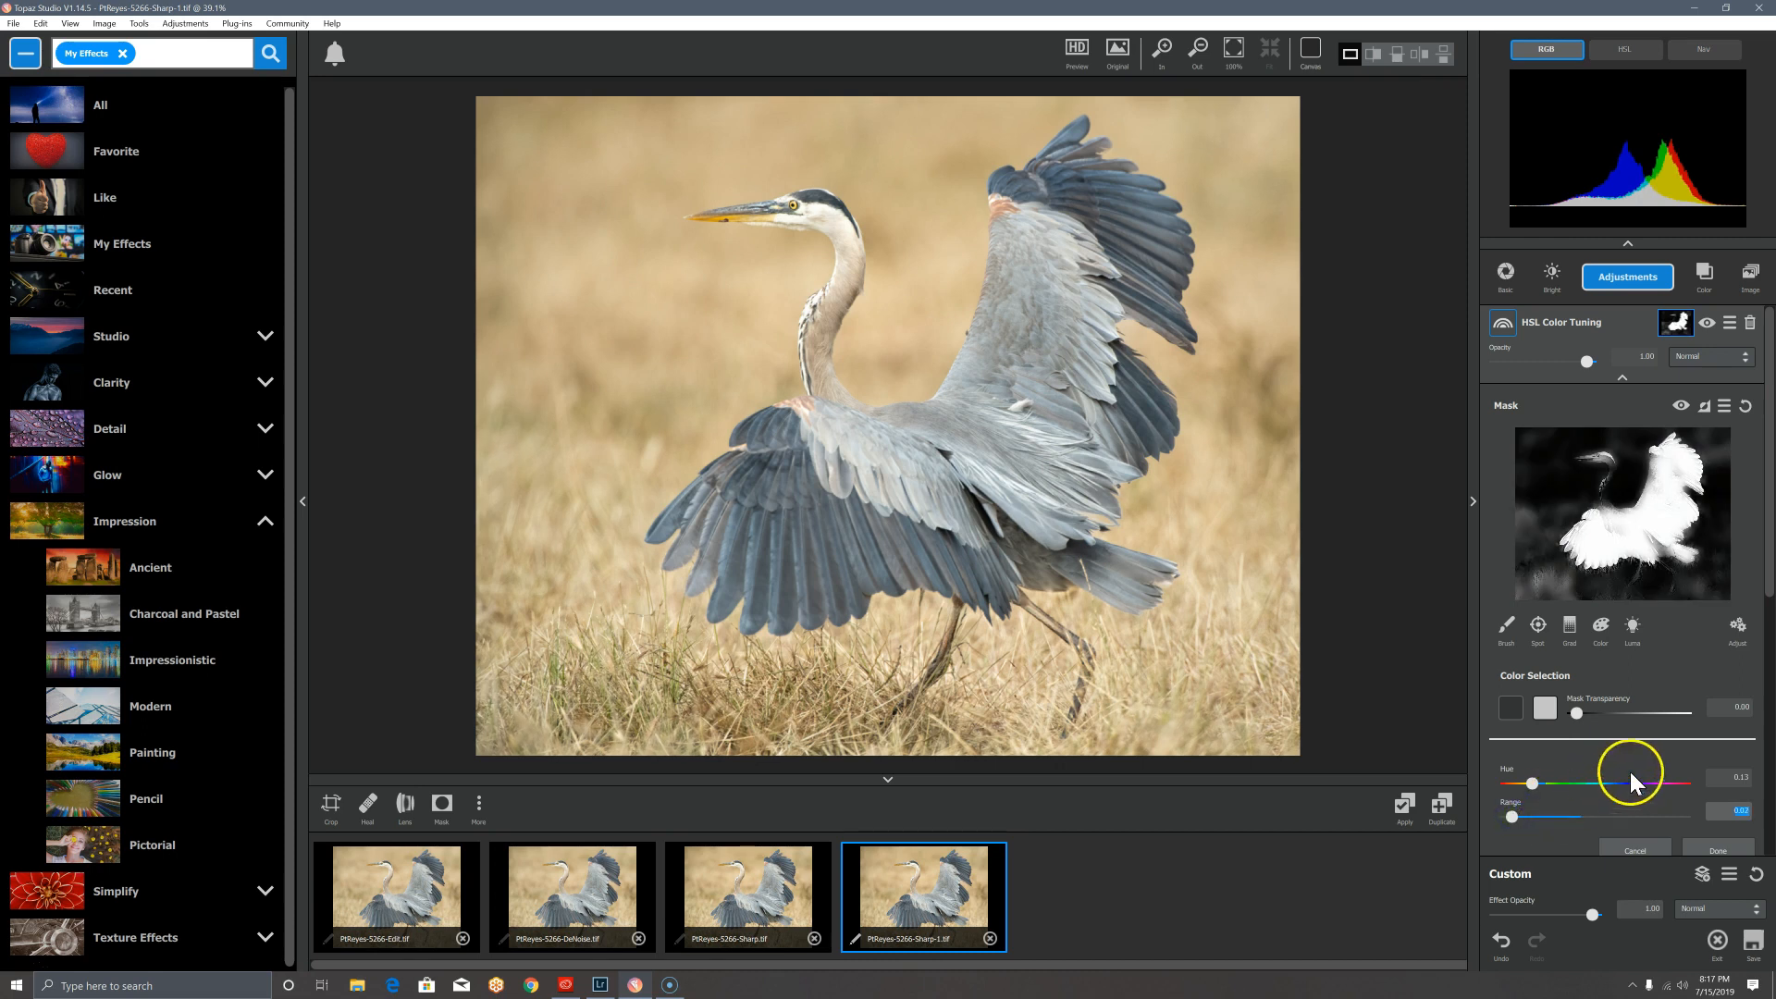
{"action": "left_click", "coordinate": [1738, 627]}
{"action": "left_click_drag", "start_coordinate": [1592, 814], "coordinate": [1659, 841]}
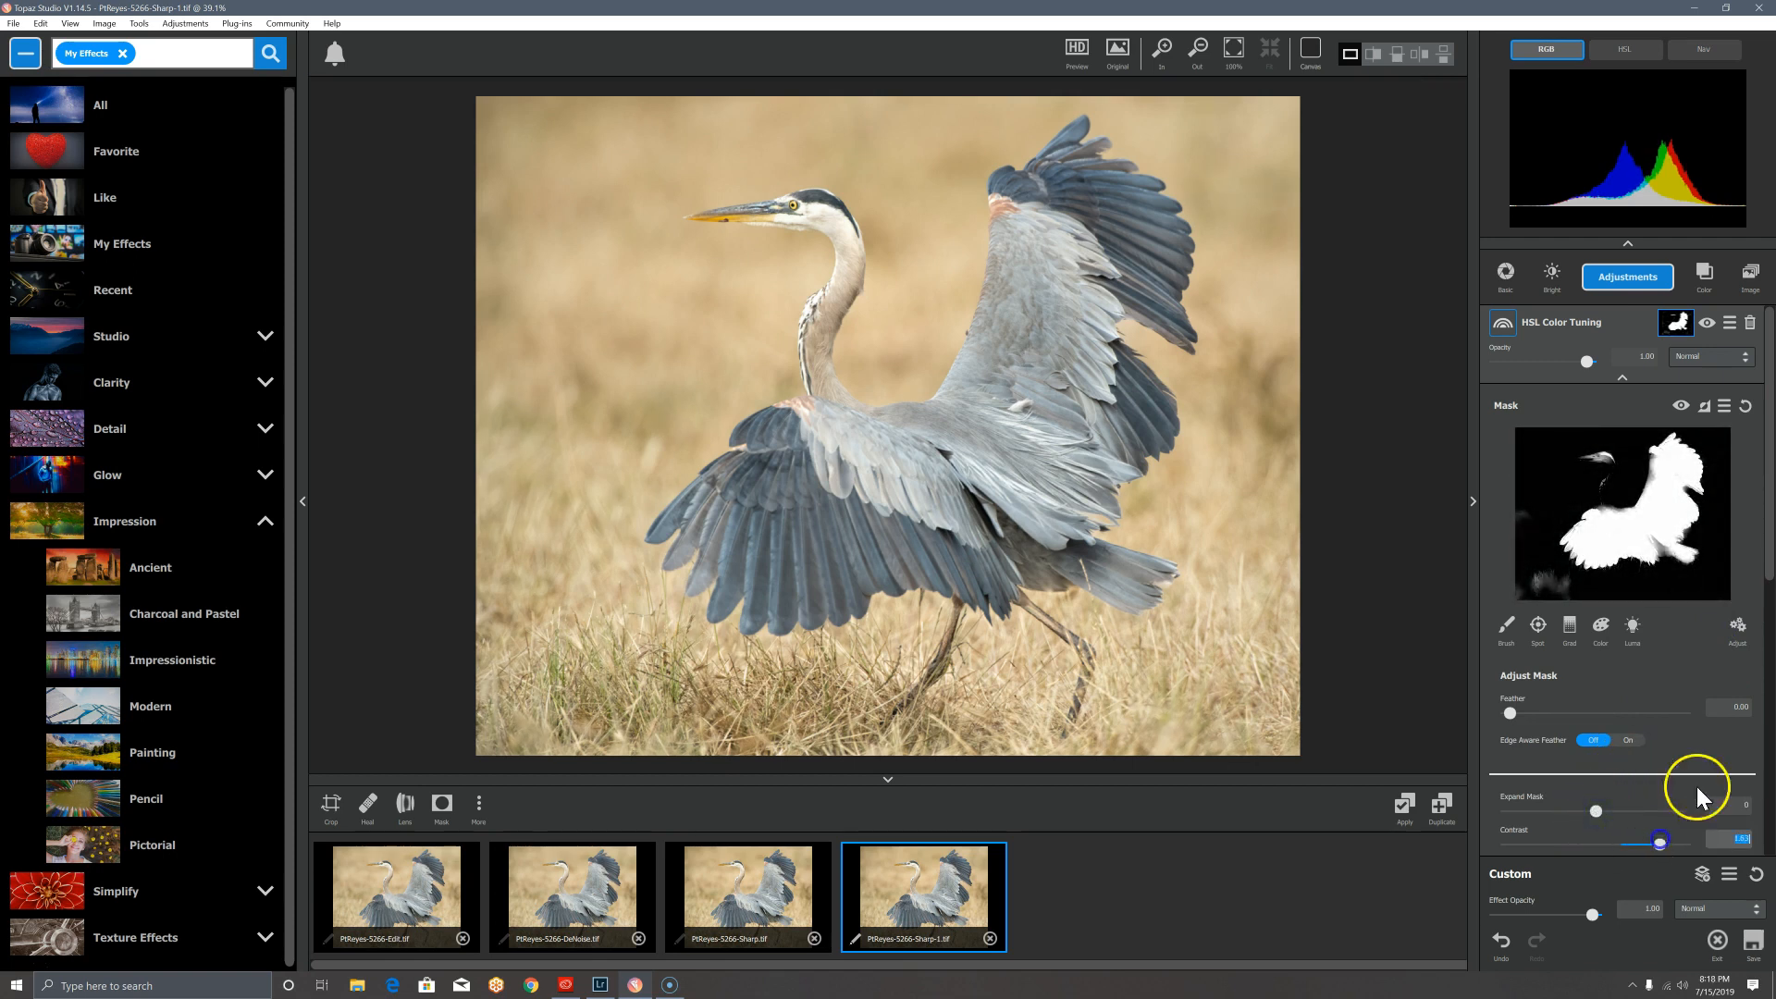
Step: Raise the color mask's contrast, set its density to 0.14, and fill in the rest of the heron with the mask brush
{"action": "left_click_drag", "start_coordinate": [1769, 511], "coordinate": [1769, 579]}
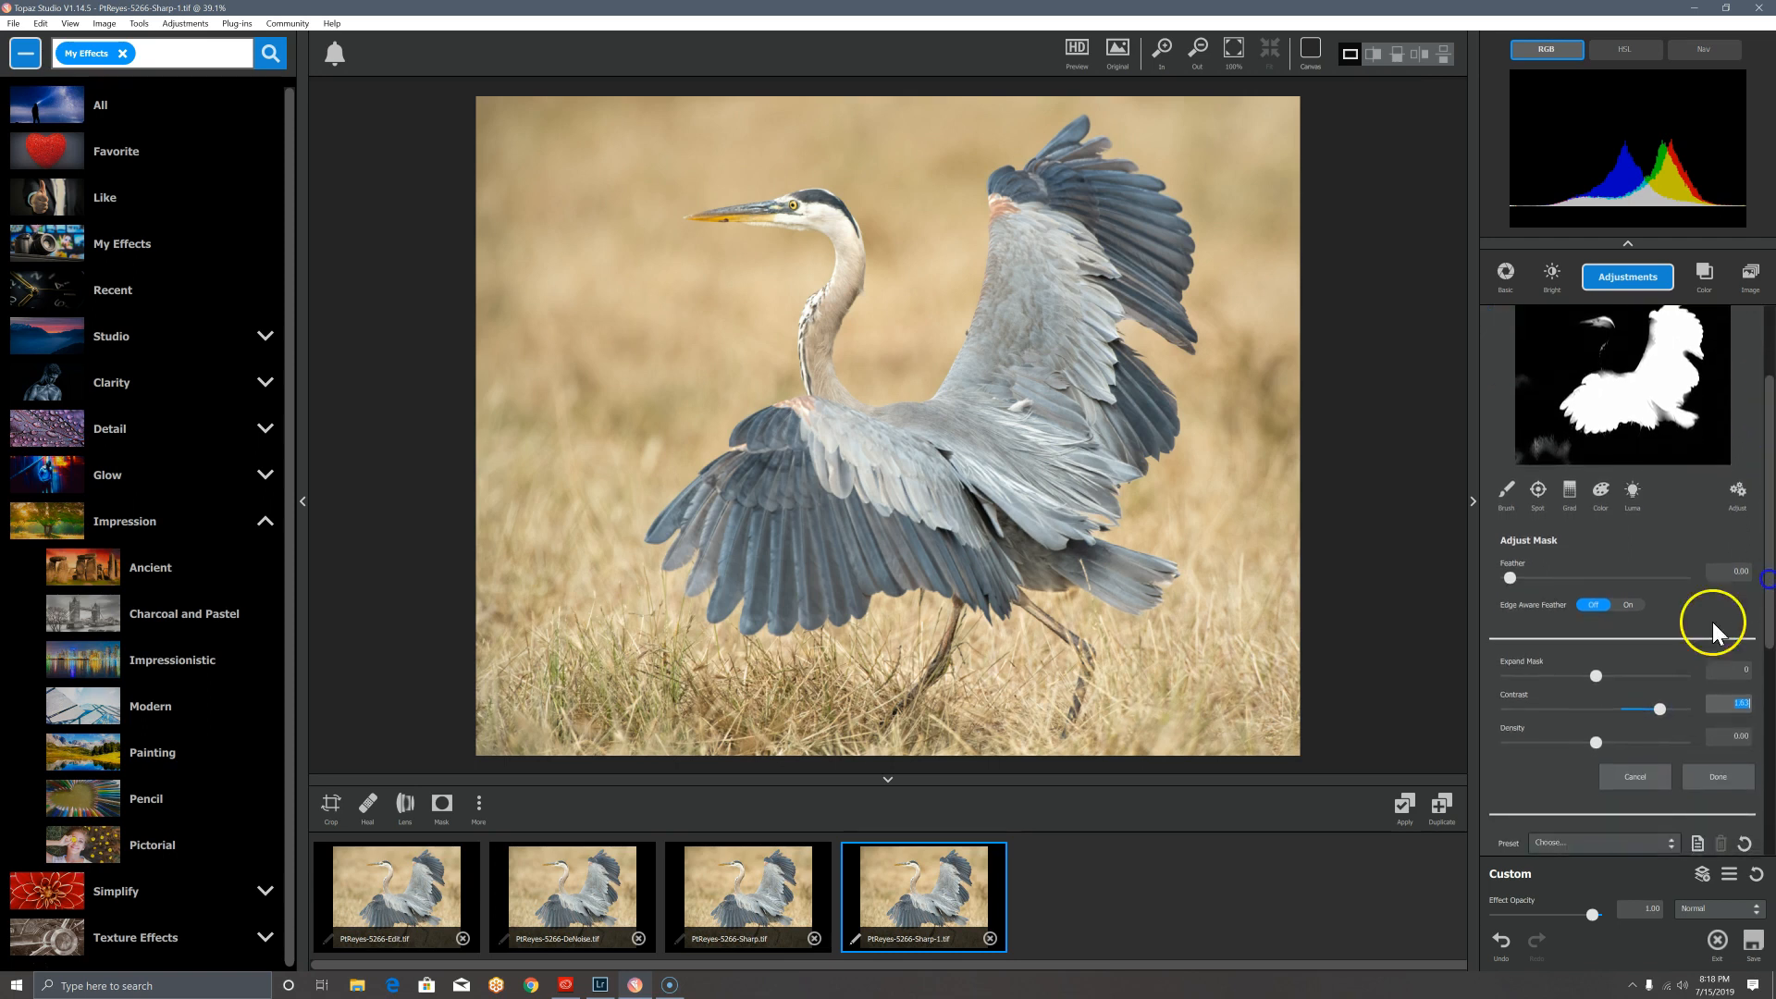
{"action": "left_click_drag", "start_coordinate": [1590, 744], "coordinate": [1679, 704]}
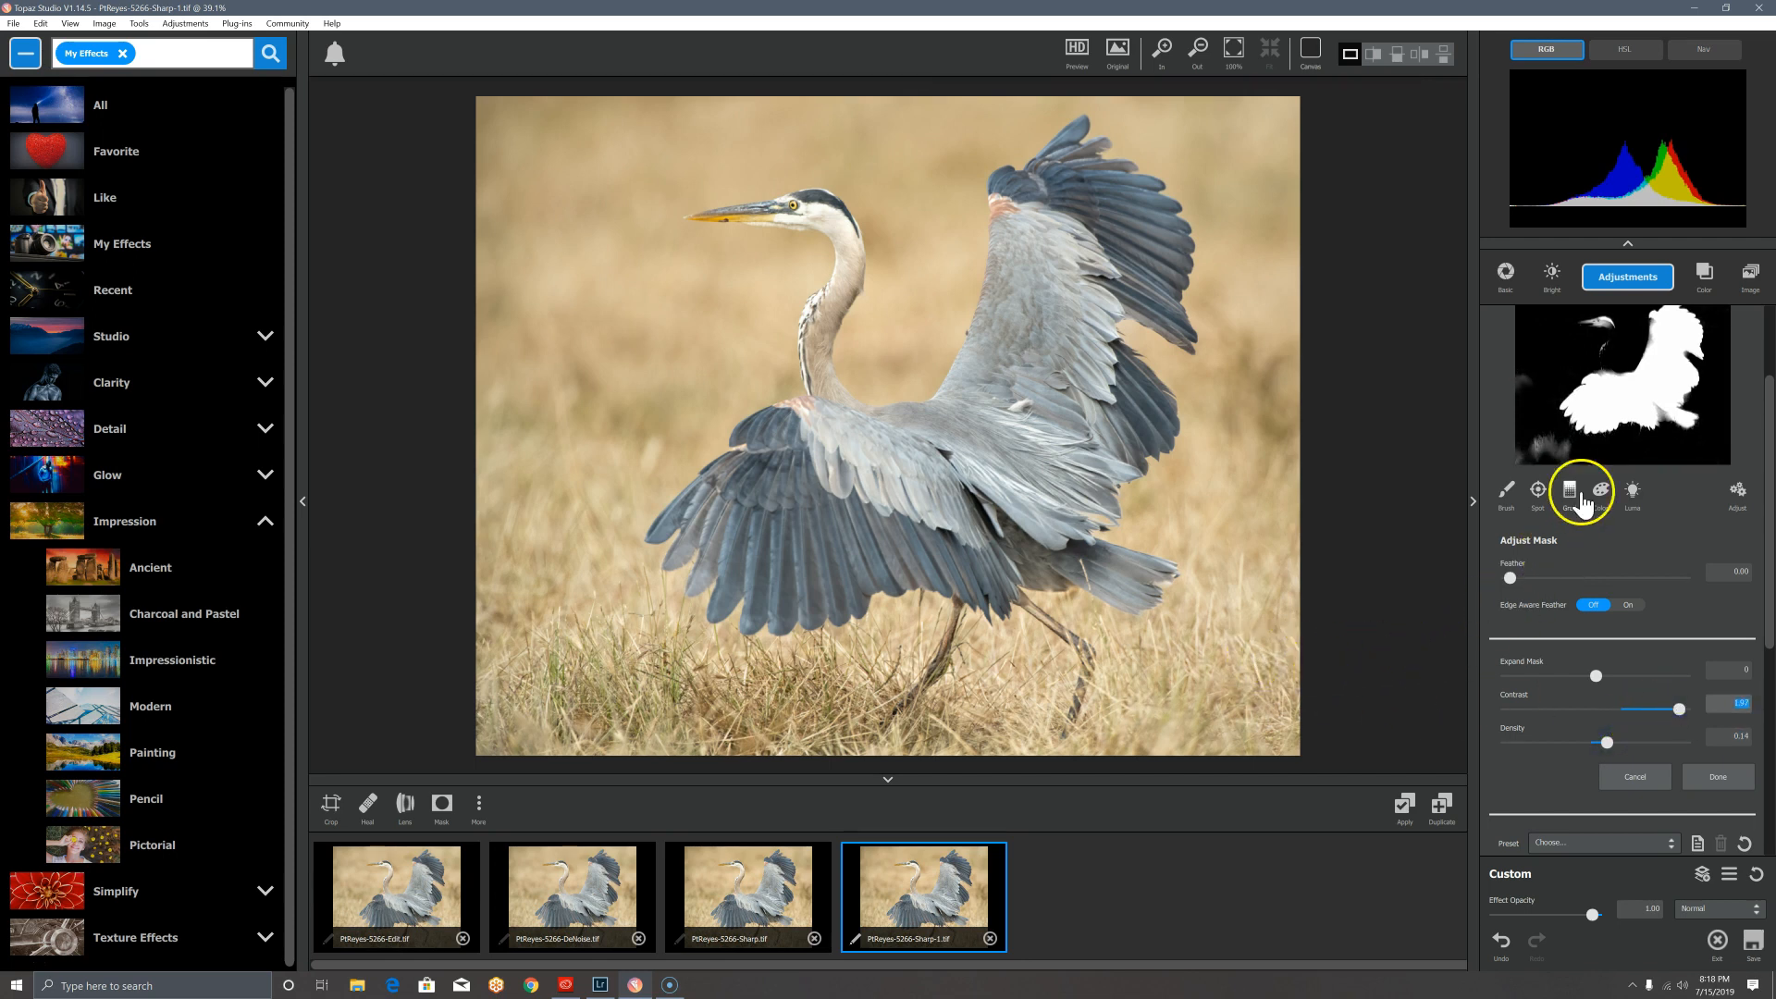
{"action": "left_click", "coordinate": [1508, 493]}
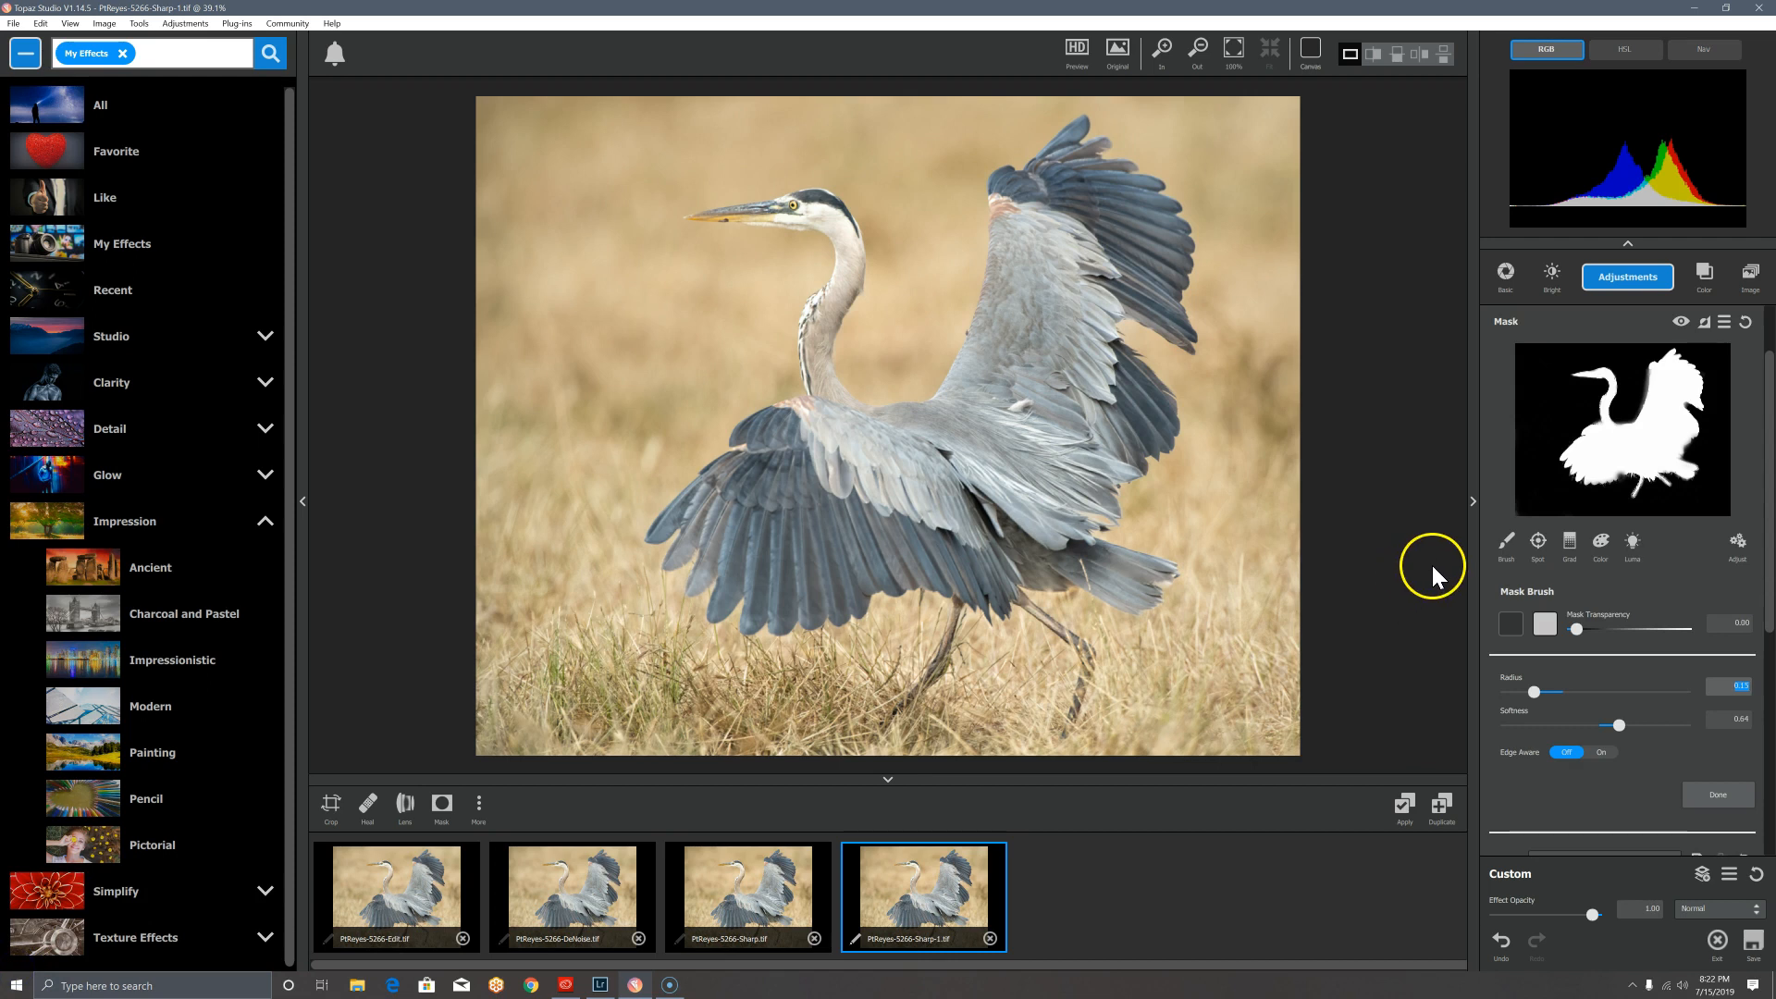
Step: Try a mask brush stroke with reduced softness down the edge of the raised wing, and undo it
{"action": "left_click", "coordinate": [1601, 714]}
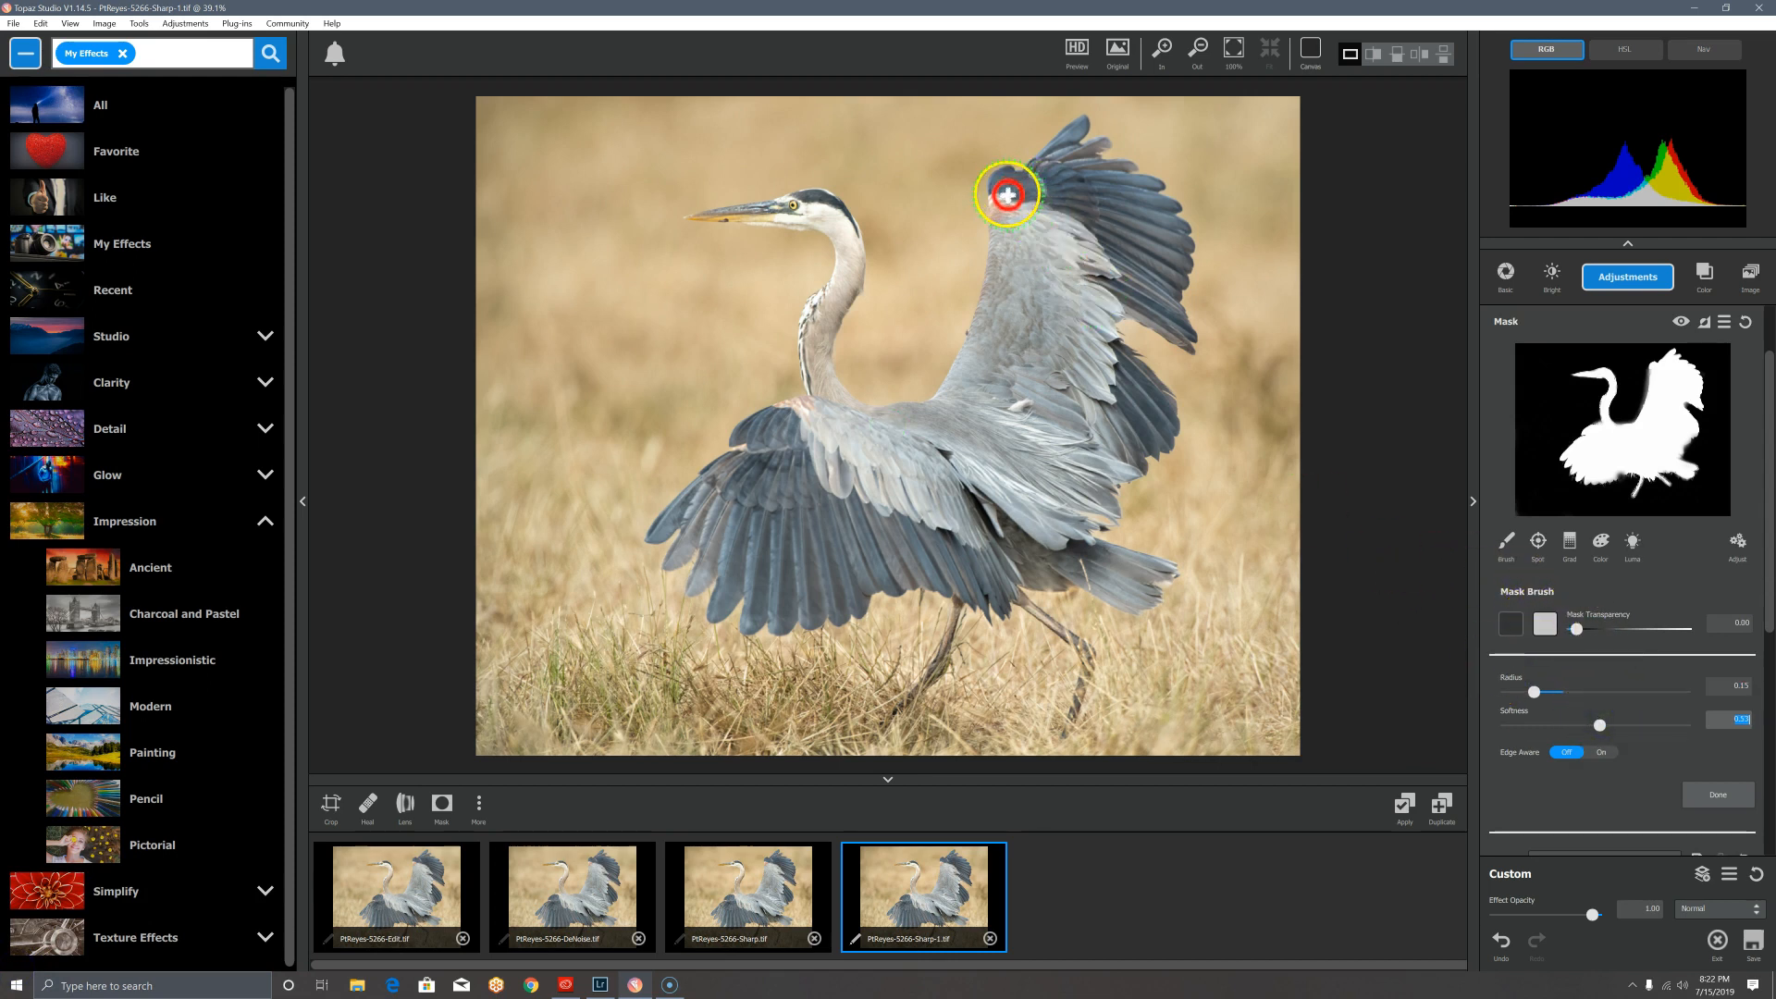
{"action": "left_click_drag", "start_coordinate": [1006, 199], "coordinate": [1006, 268]}
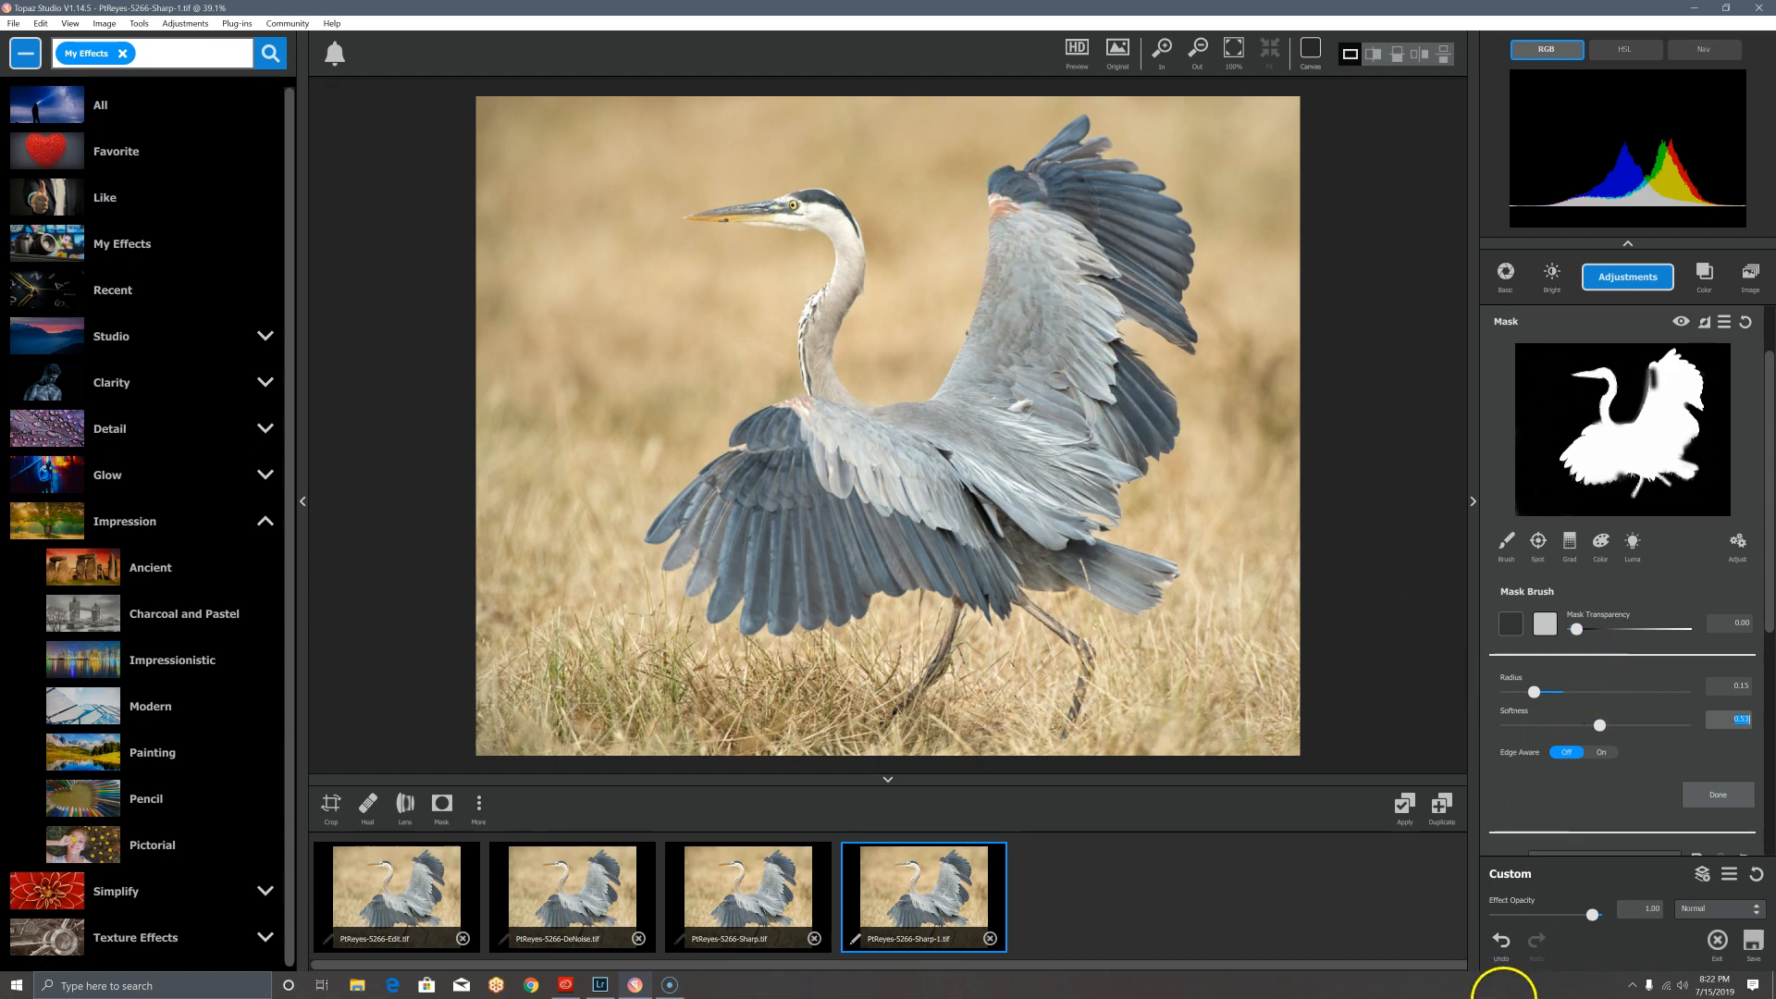
{"action": "left_click", "coordinate": [1502, 944]}
Step: Touch up the mask along the raised wing's front edge, brushing with mask transparency 1.00 and 0.00
{"action": "left_click", "coordinate": [1553, 628]}
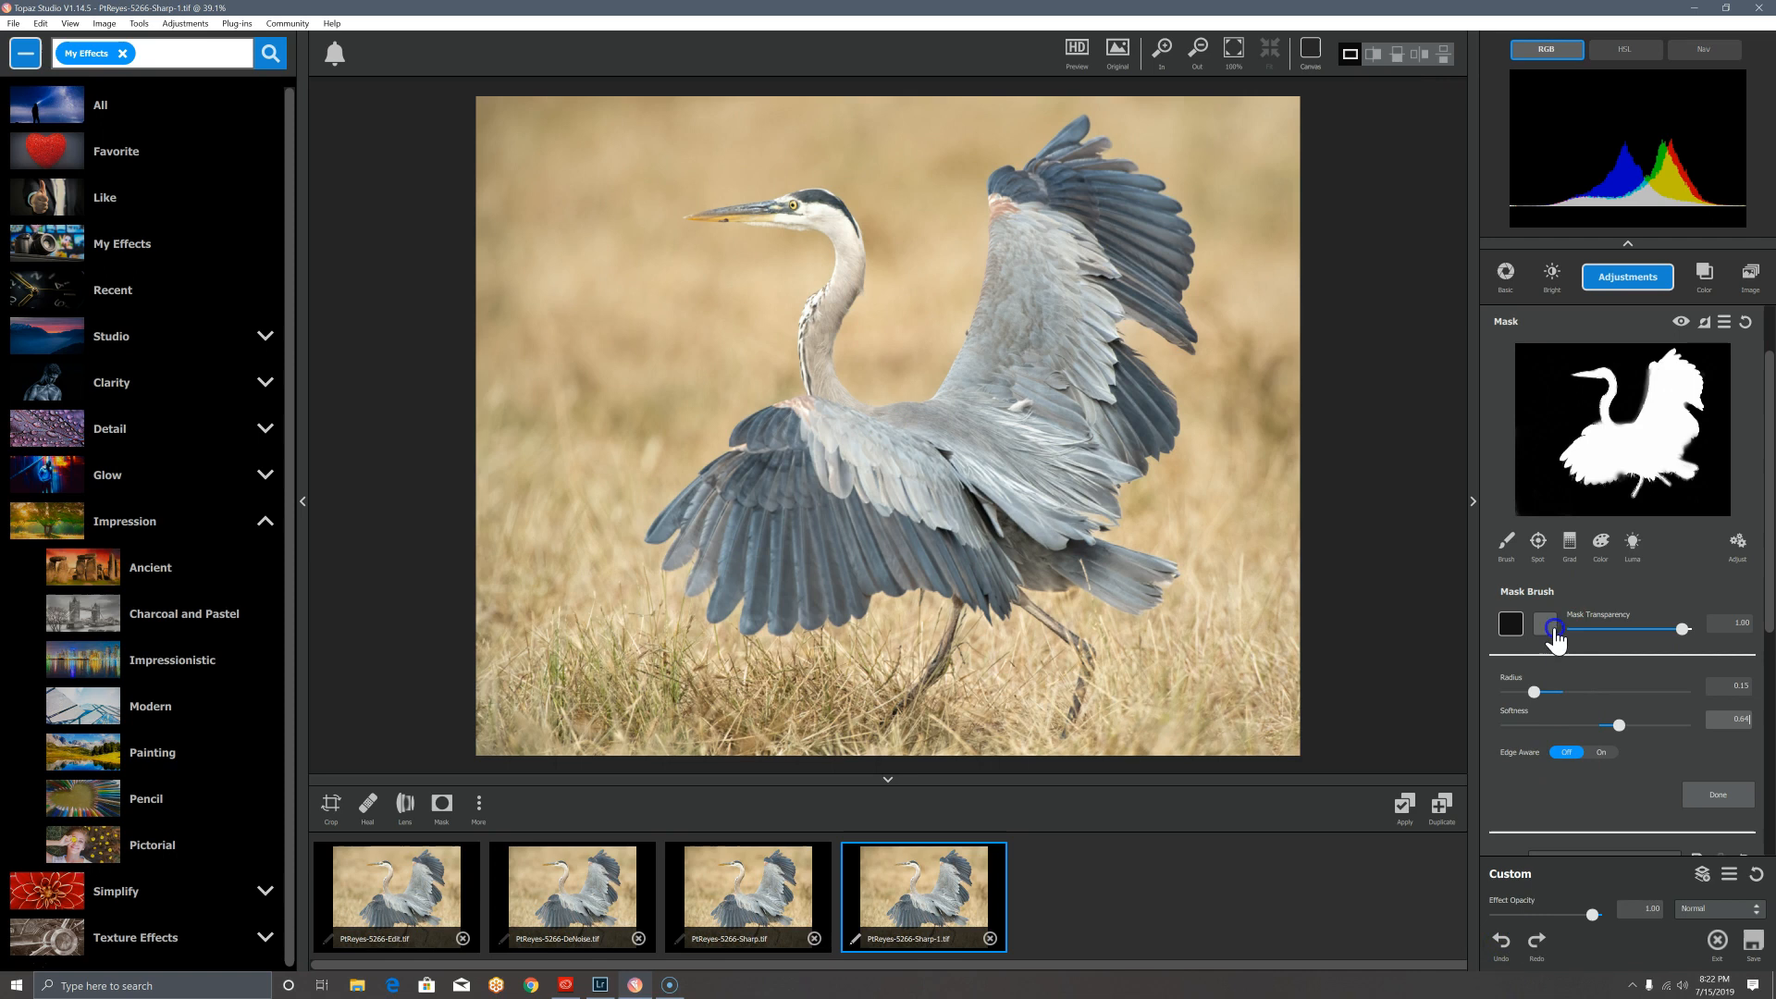
{"action": "mouse_move", "coordinate": [997, 178]}
{"action": "left_mouse_down"}
{"action": "mouse_move", "coordinate": [1002, 221]}
{"action": "mouse_move", "coordinate": [1003, 193]}
{"action": "left_mouse_up"}
{"action": "left_click", "coordinate": [1545, 626]}
{"action": "left_click_drag", "start_coordinate": [979, 183], "coordinate": [971, 230]}
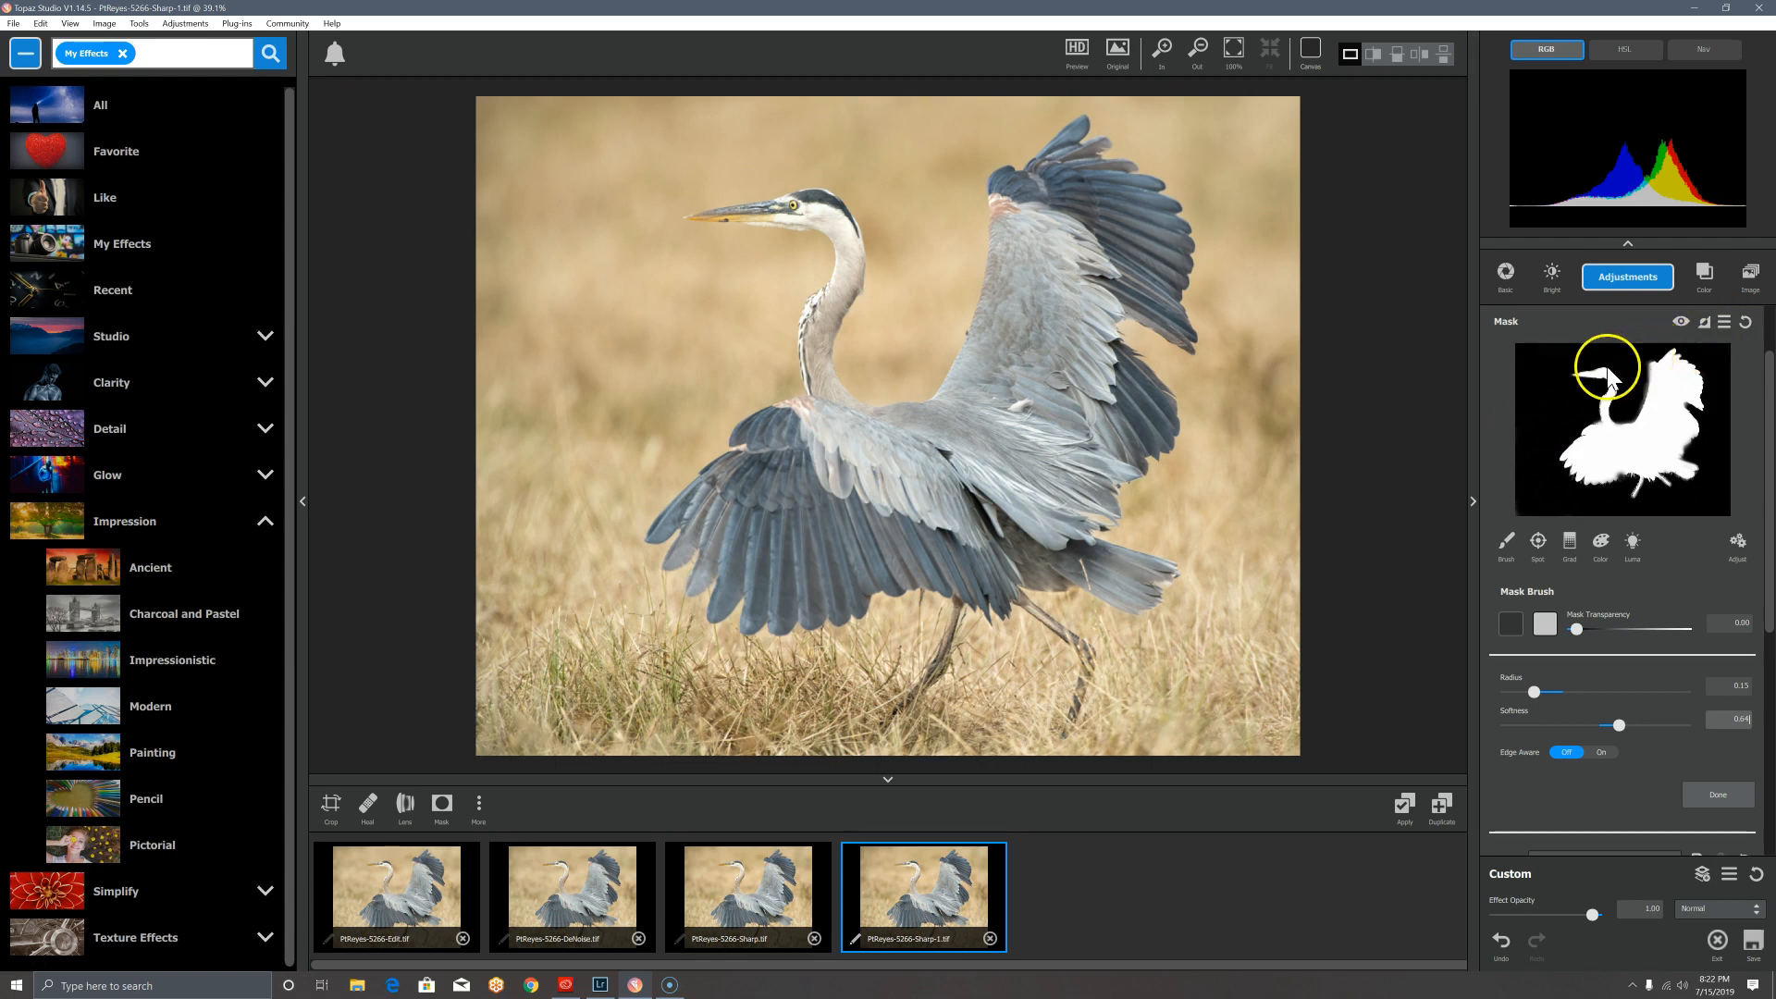
Step: Copy the finished heron mask and invert it on the HSL Color Tuning adjustment so only the background is affected
{"action": "scroll", "coordinate": [1762, 375], "scroll_direction": "up", "scroll_amount": 2}
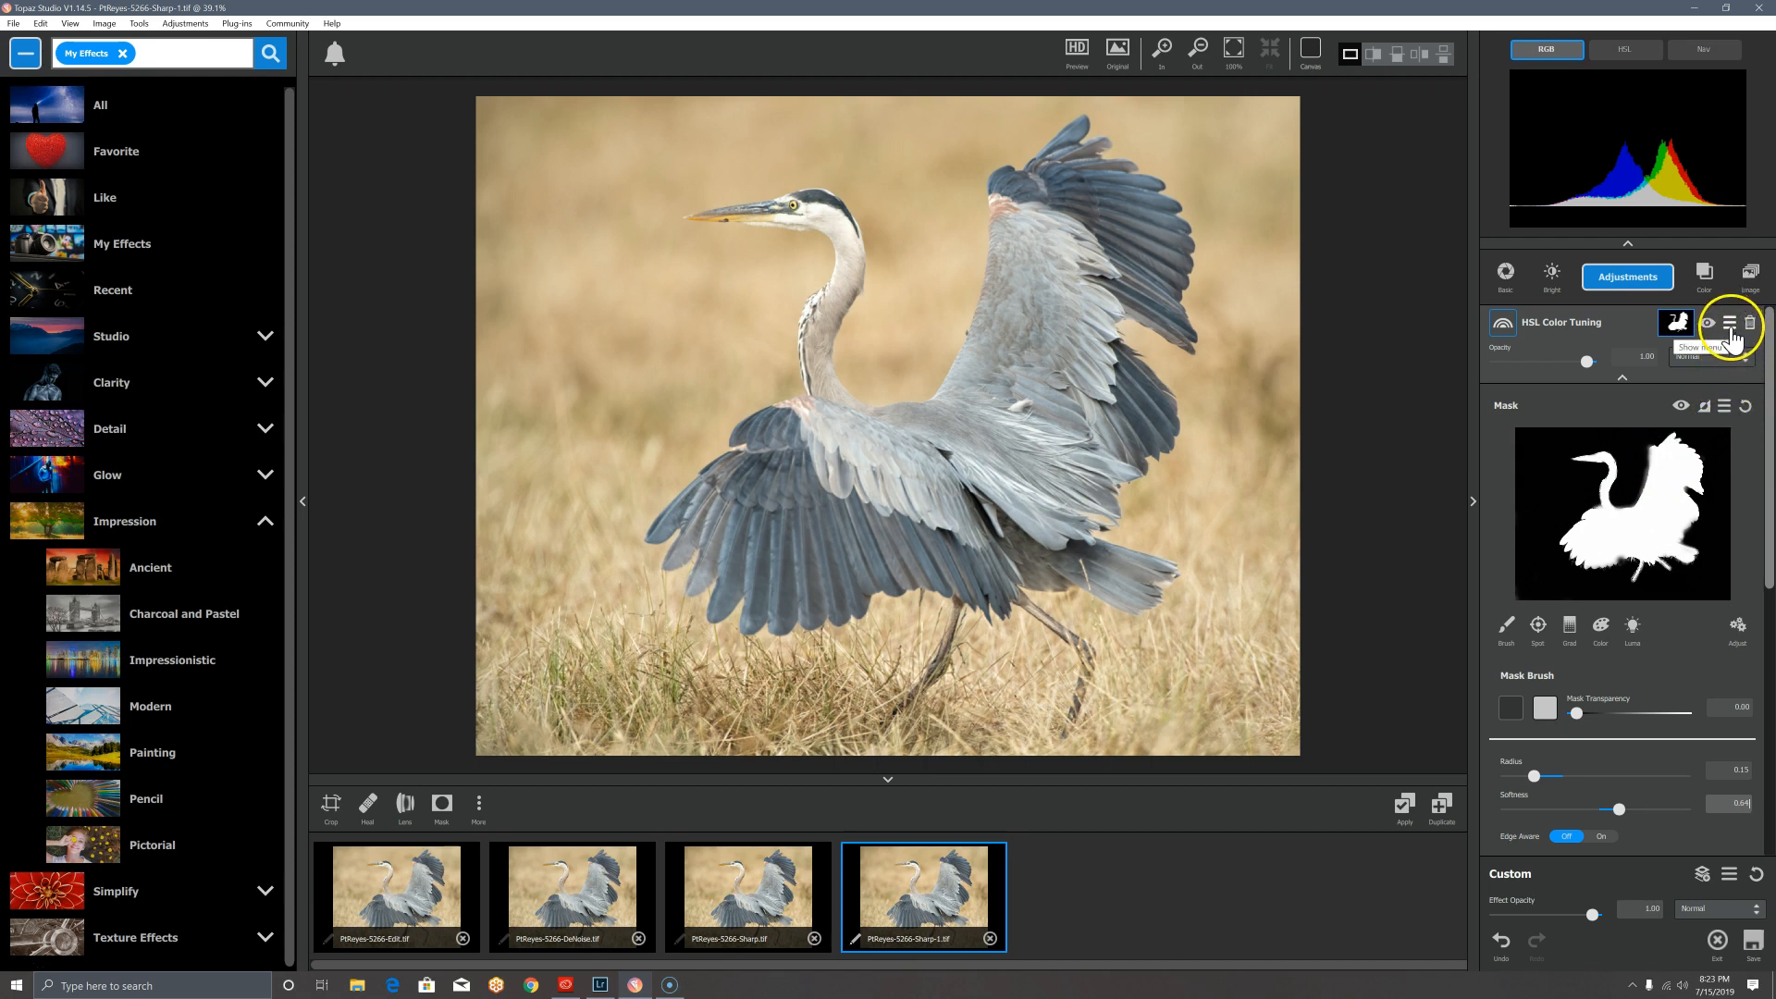
{"action": "left_click", "coordinate": [1725, 409]}
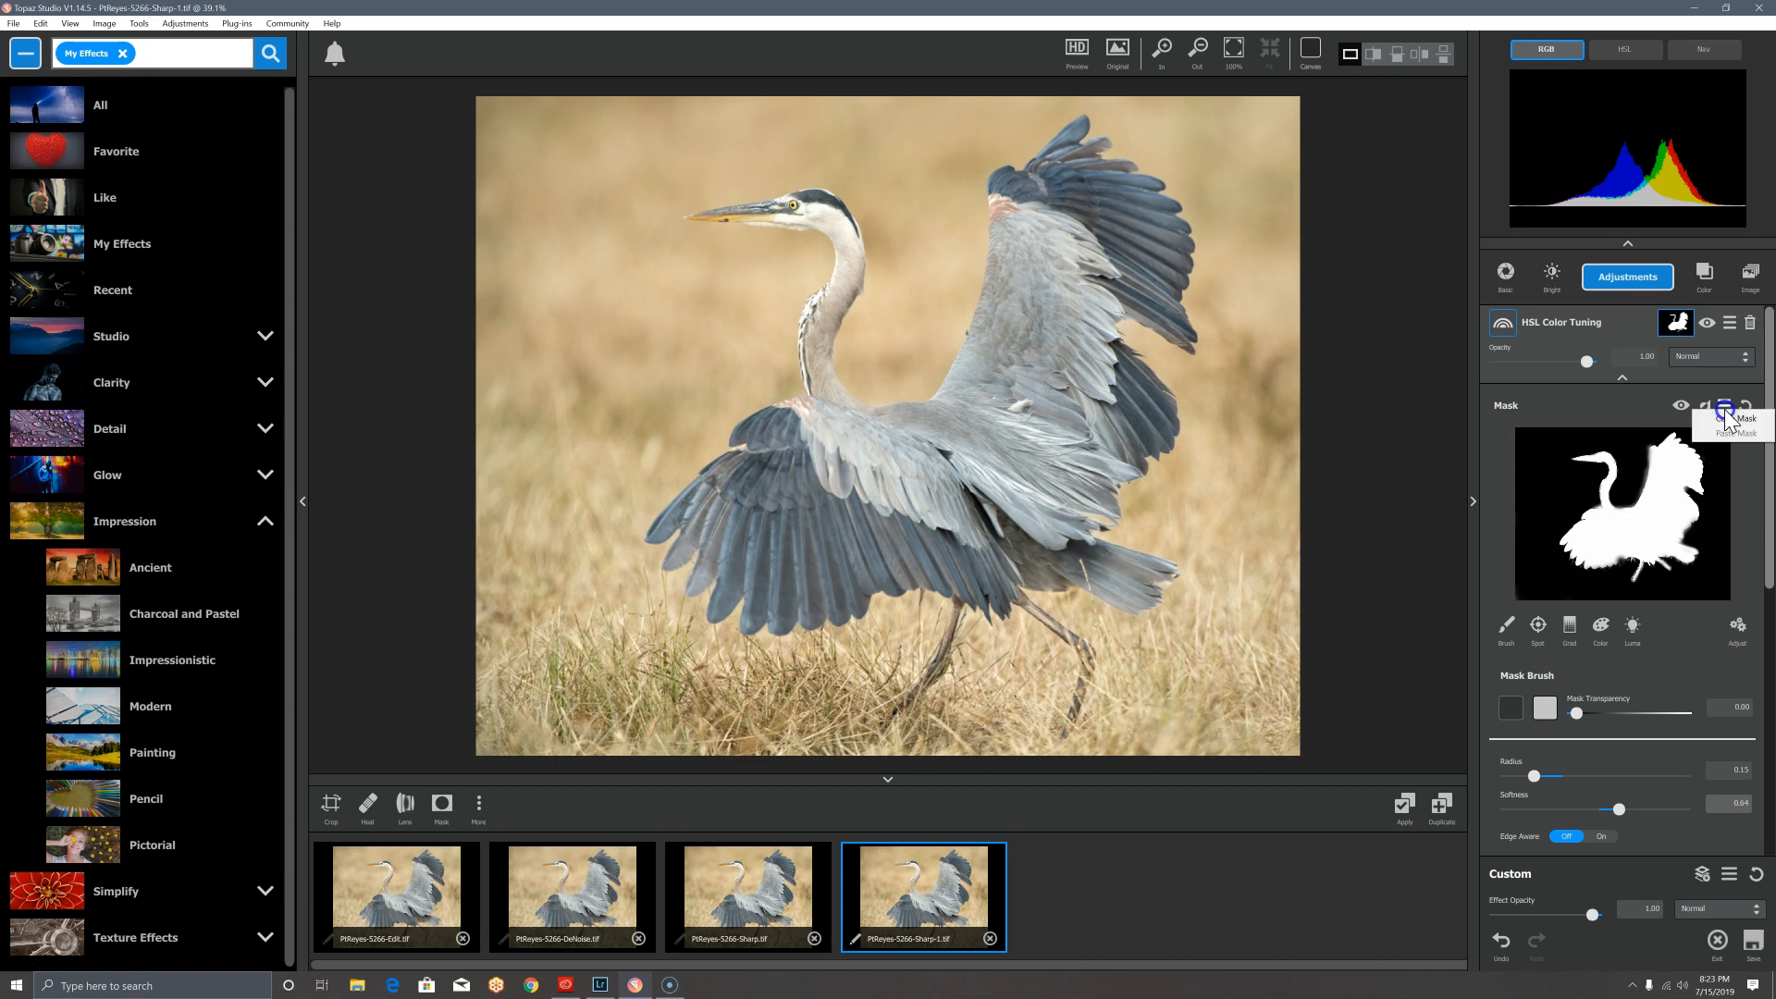
{"action": "left_click", "coordinate": [1725, 418]}
{"action": "left_click", "coordinate": [1705, 411]}
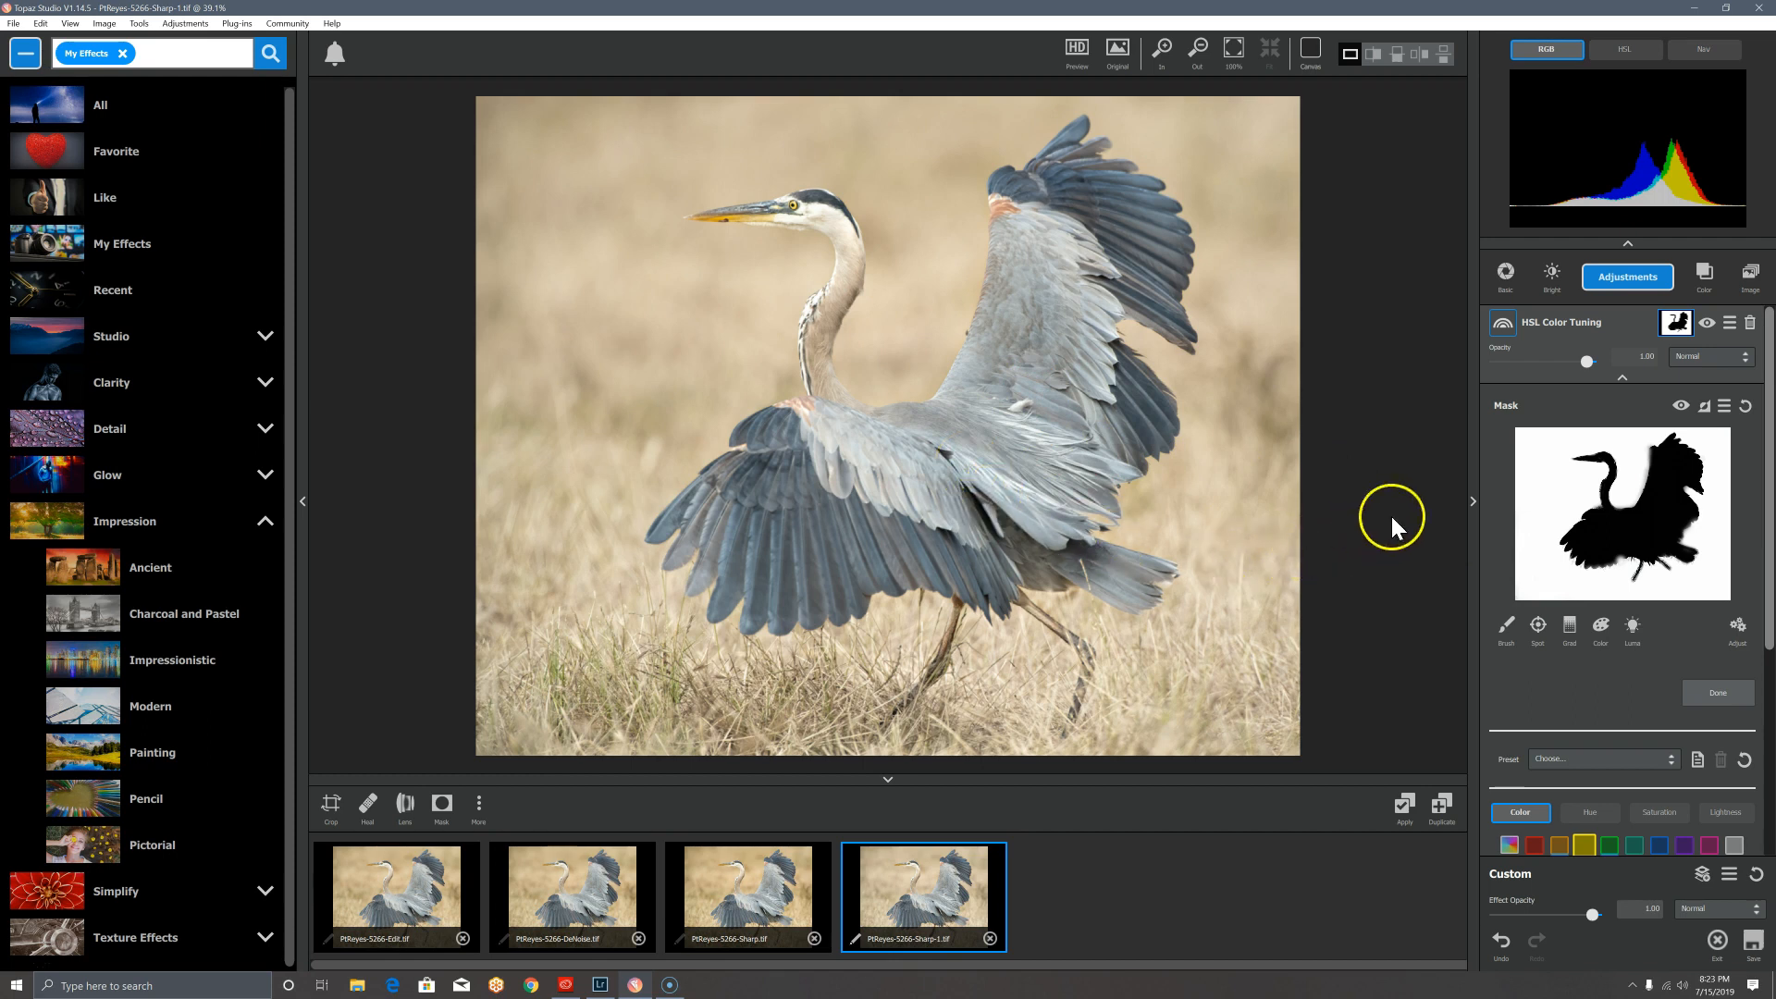
{"action": "left_click", "coordinate": [1619, 379]}
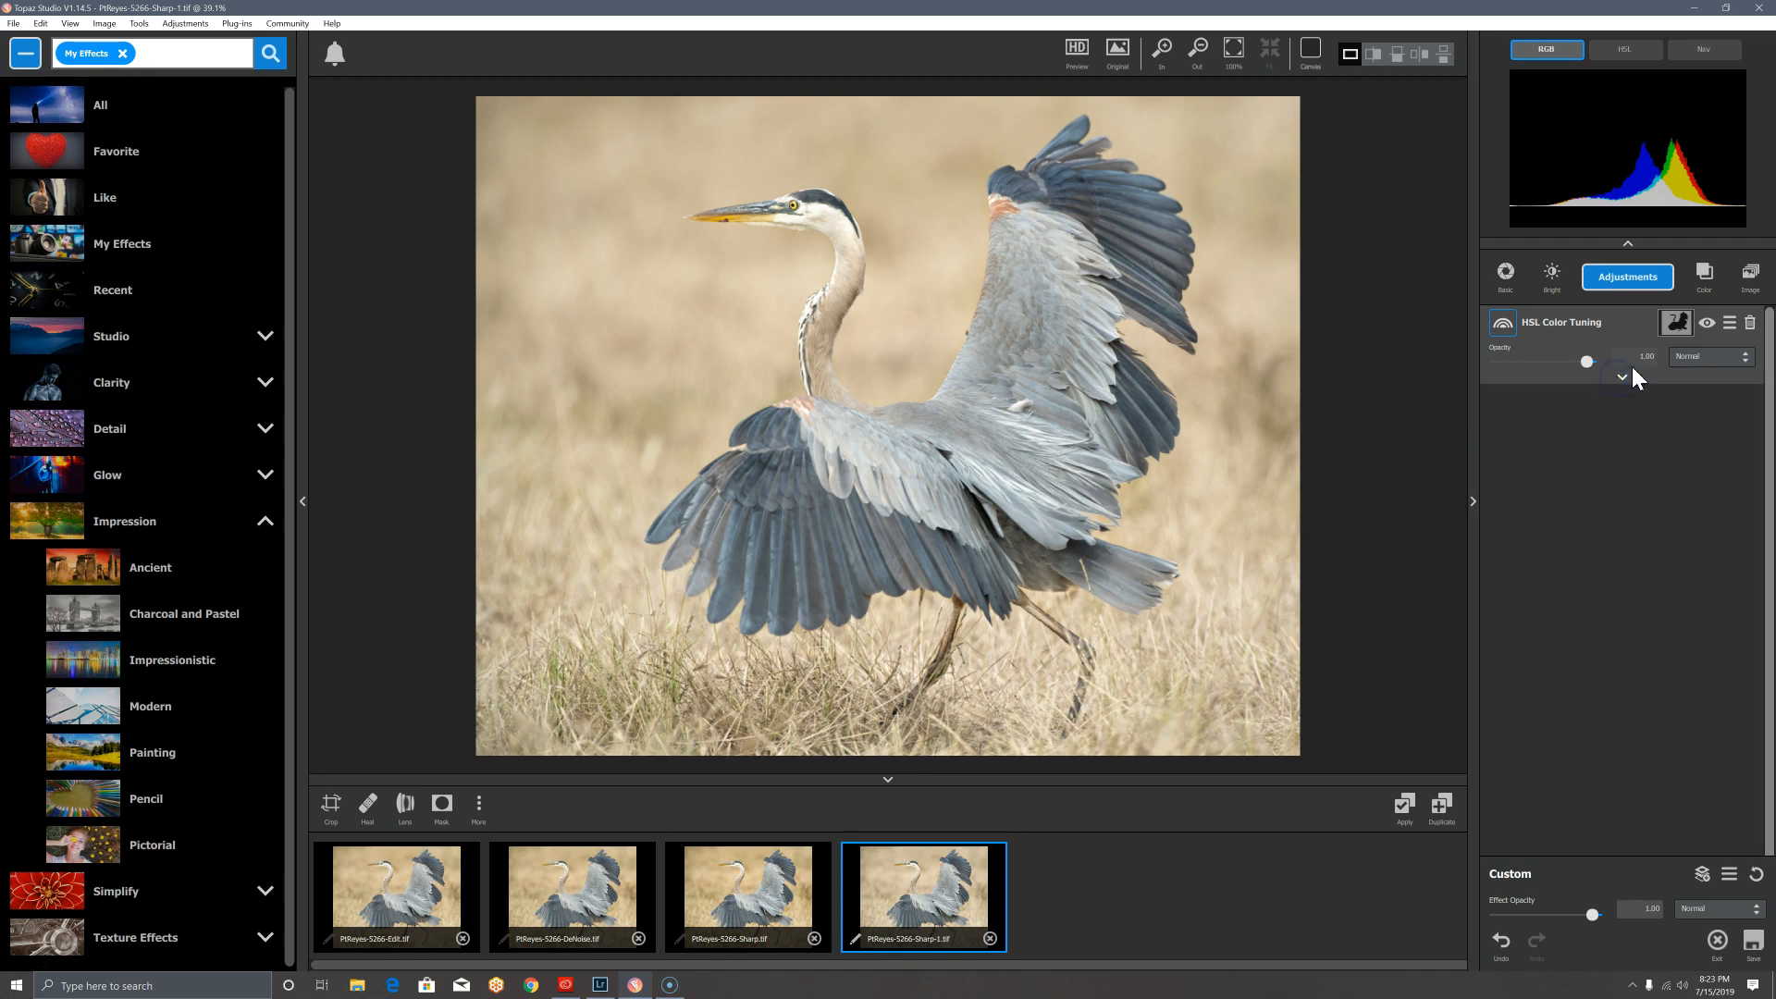
Step: Add a Precision Contrast adjustment to the heron photo
{"action": "left_click", "coordinate": [1636, 289]}
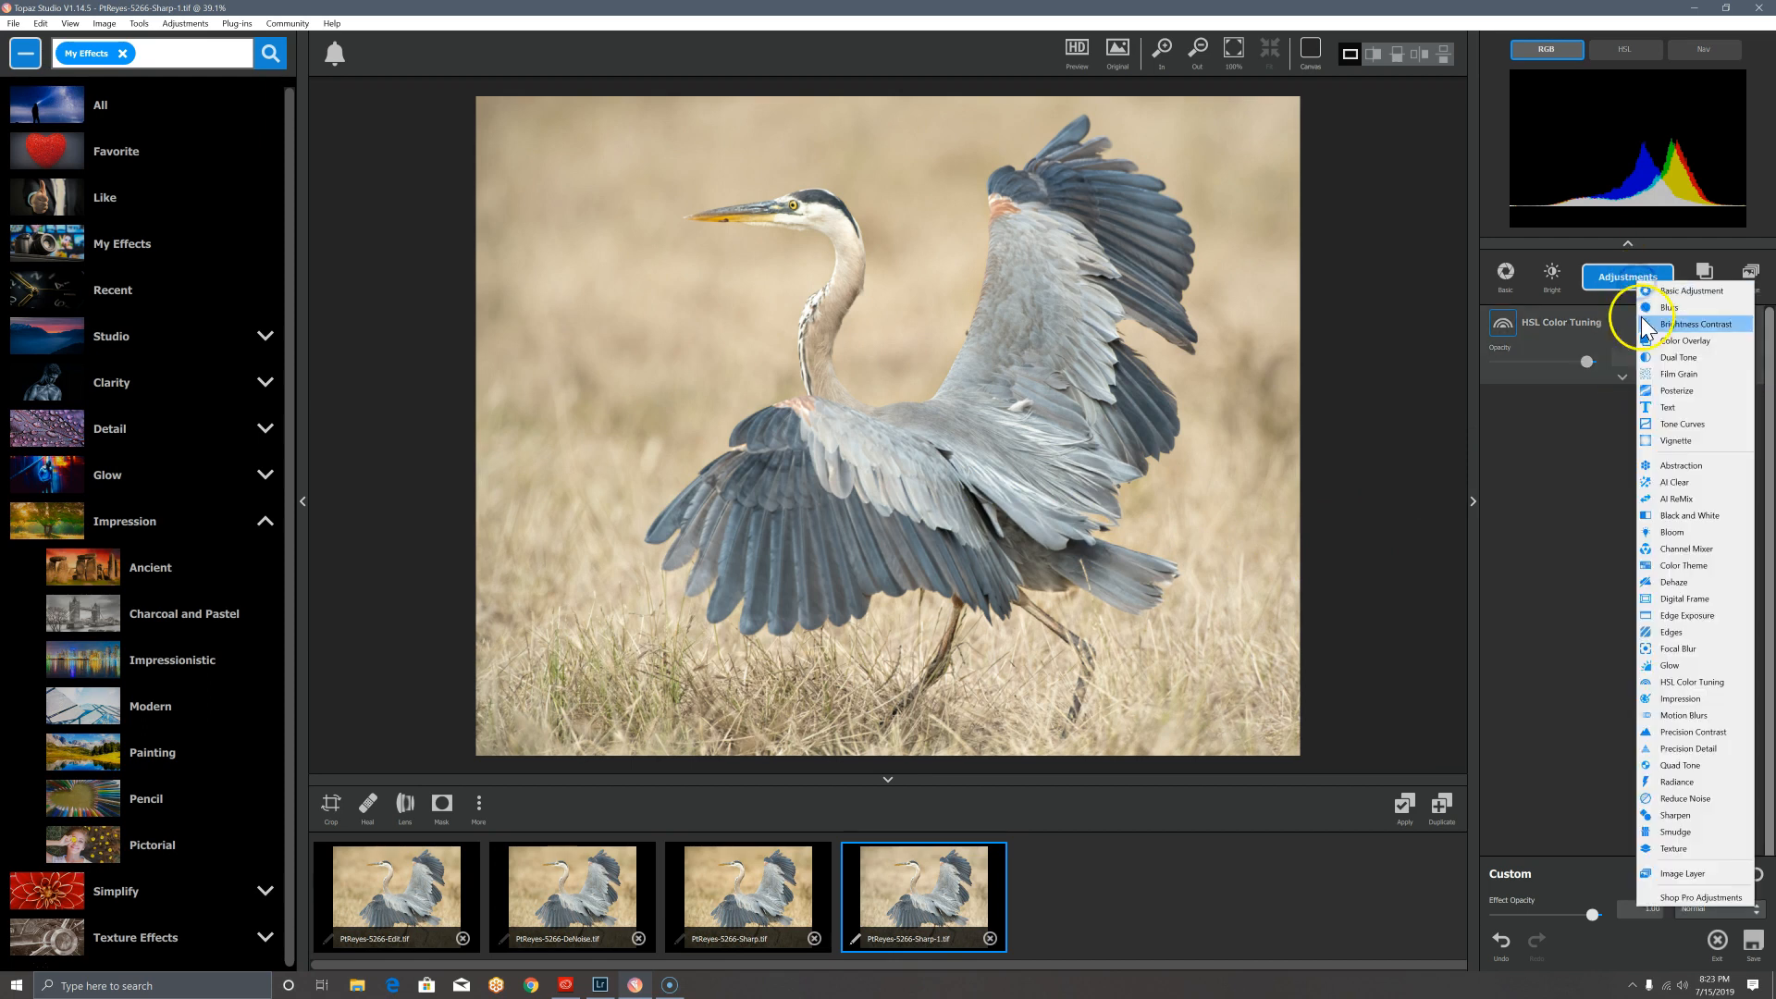
{"action": "left_click", "coordinate": [1721, 732]}
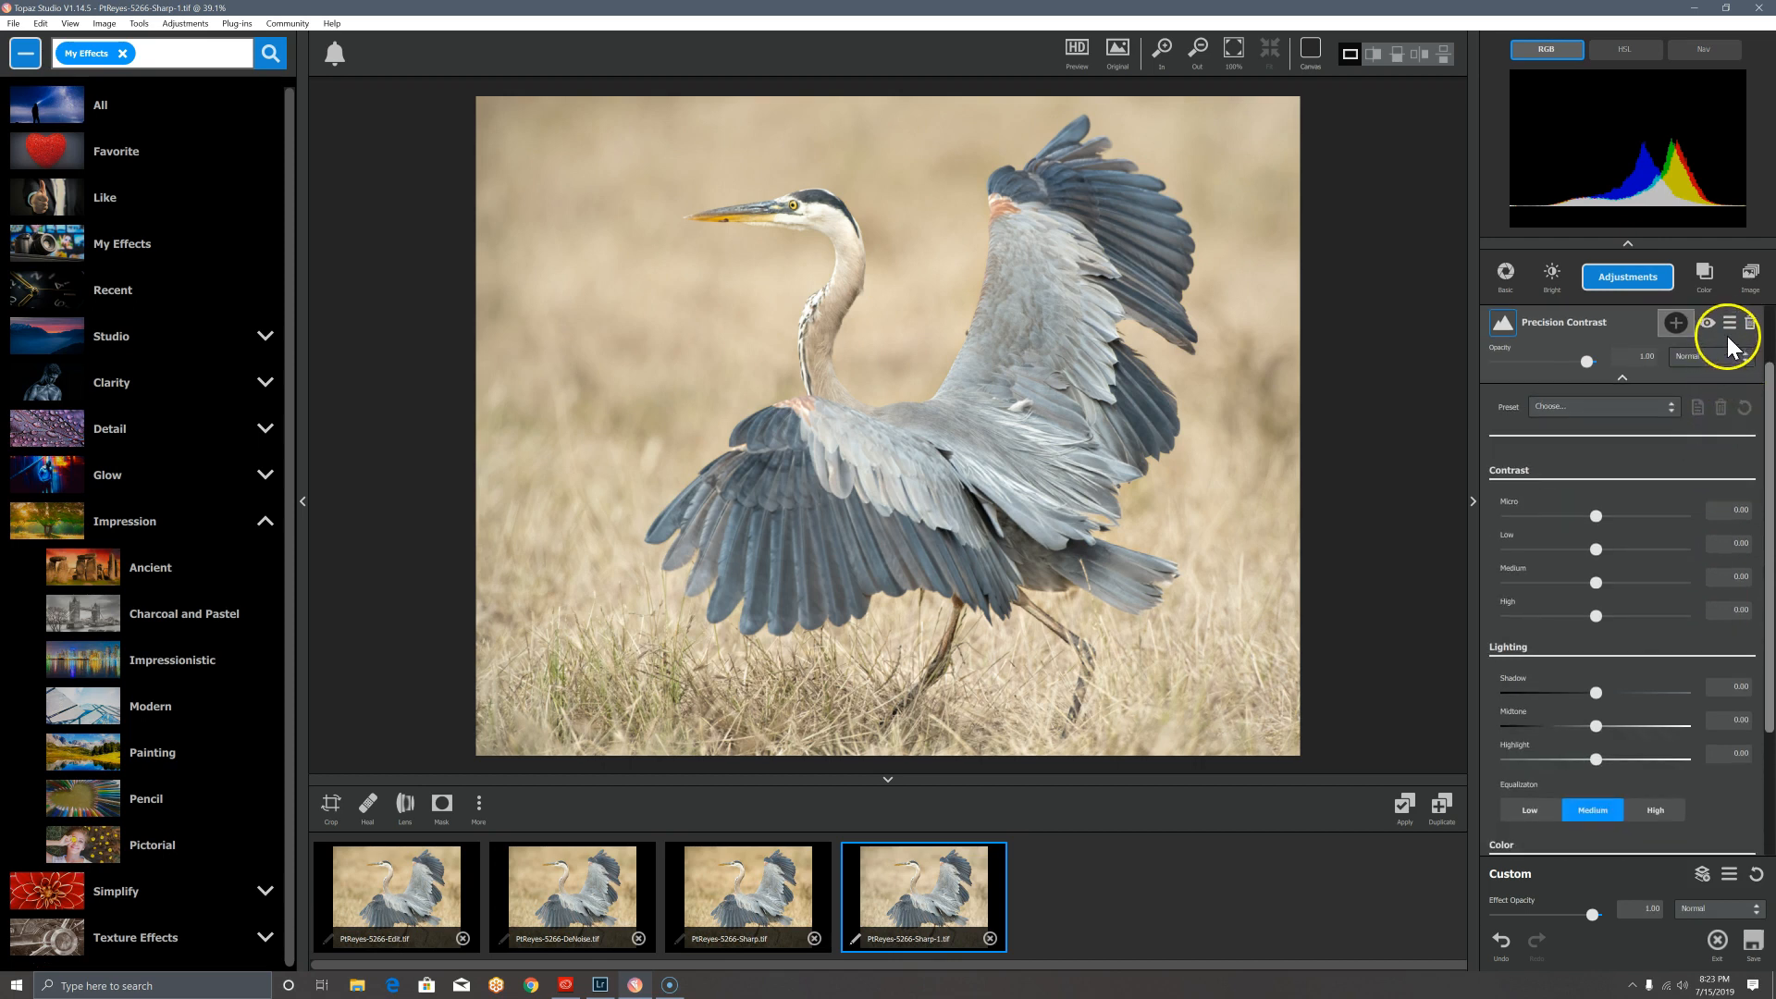
{"action": "left_click", "coordinate": [1729, 324]}
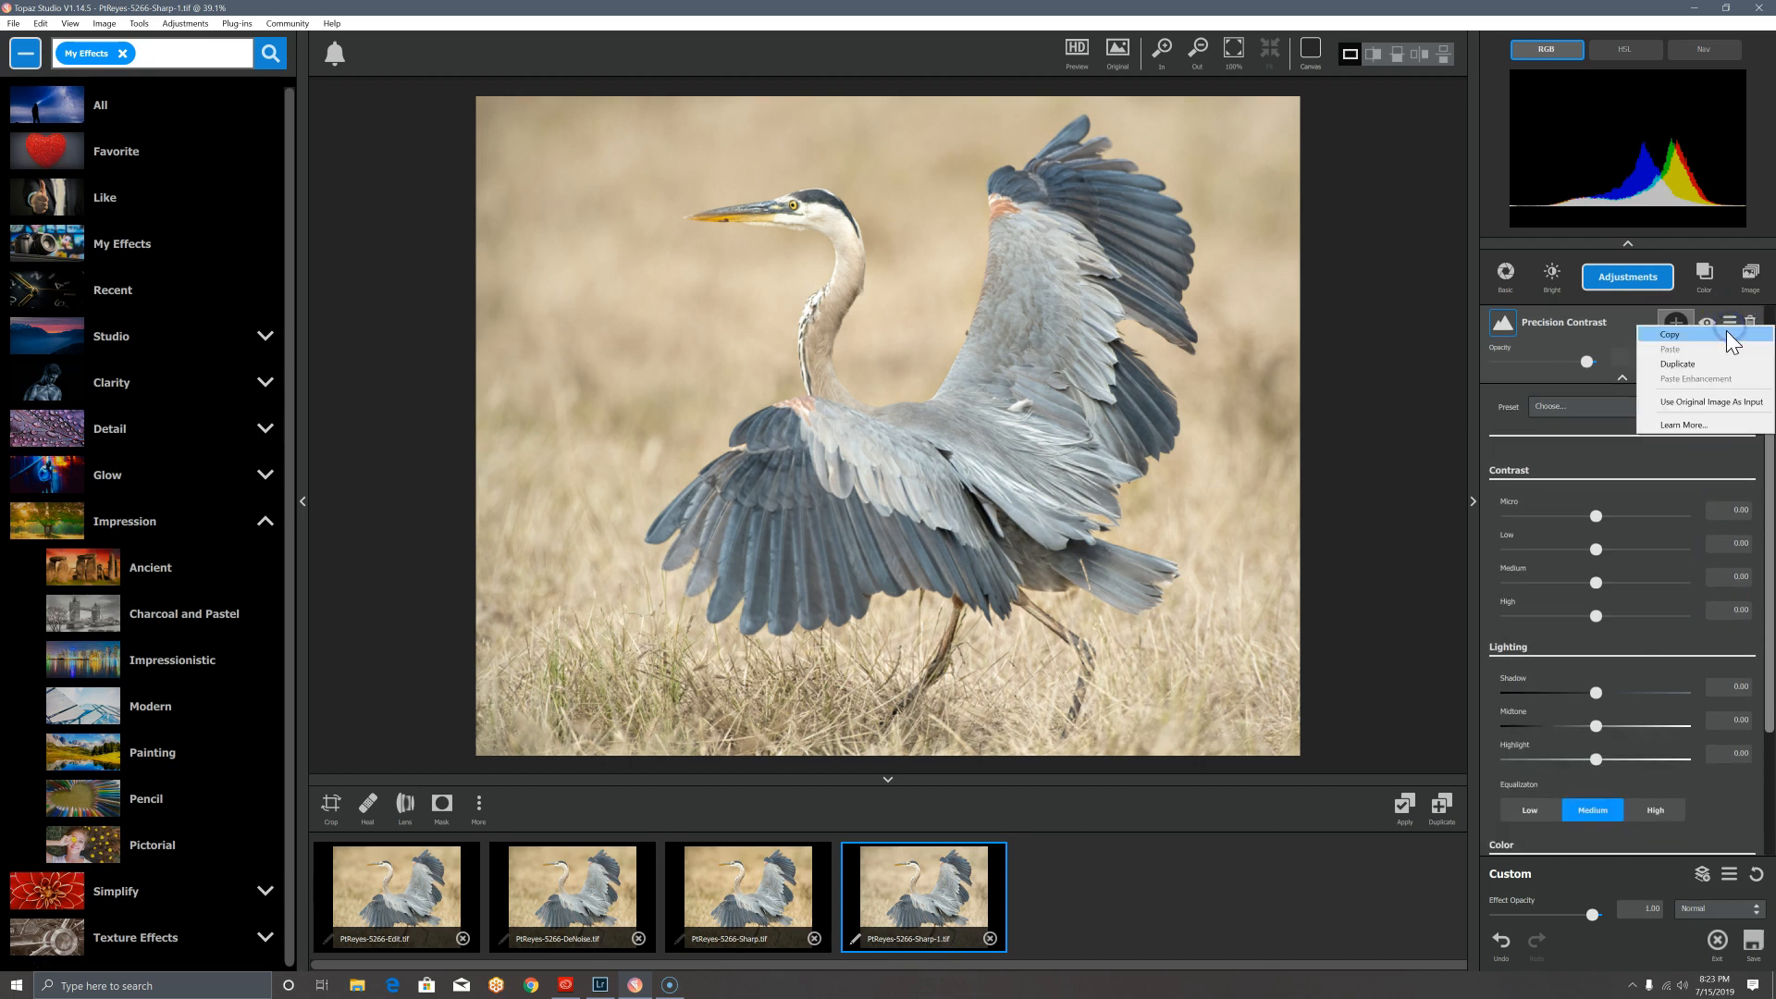
{"action": "left_click", "coordinate": [1604, 333]}
{"action": "left_click", "coordinate": [1606, 331]}
Step: Add a mask to the Precision Contrast adjustment and paste the copied heron mask into it
{"action": "left_click", "coordinate": [1677, 405]}
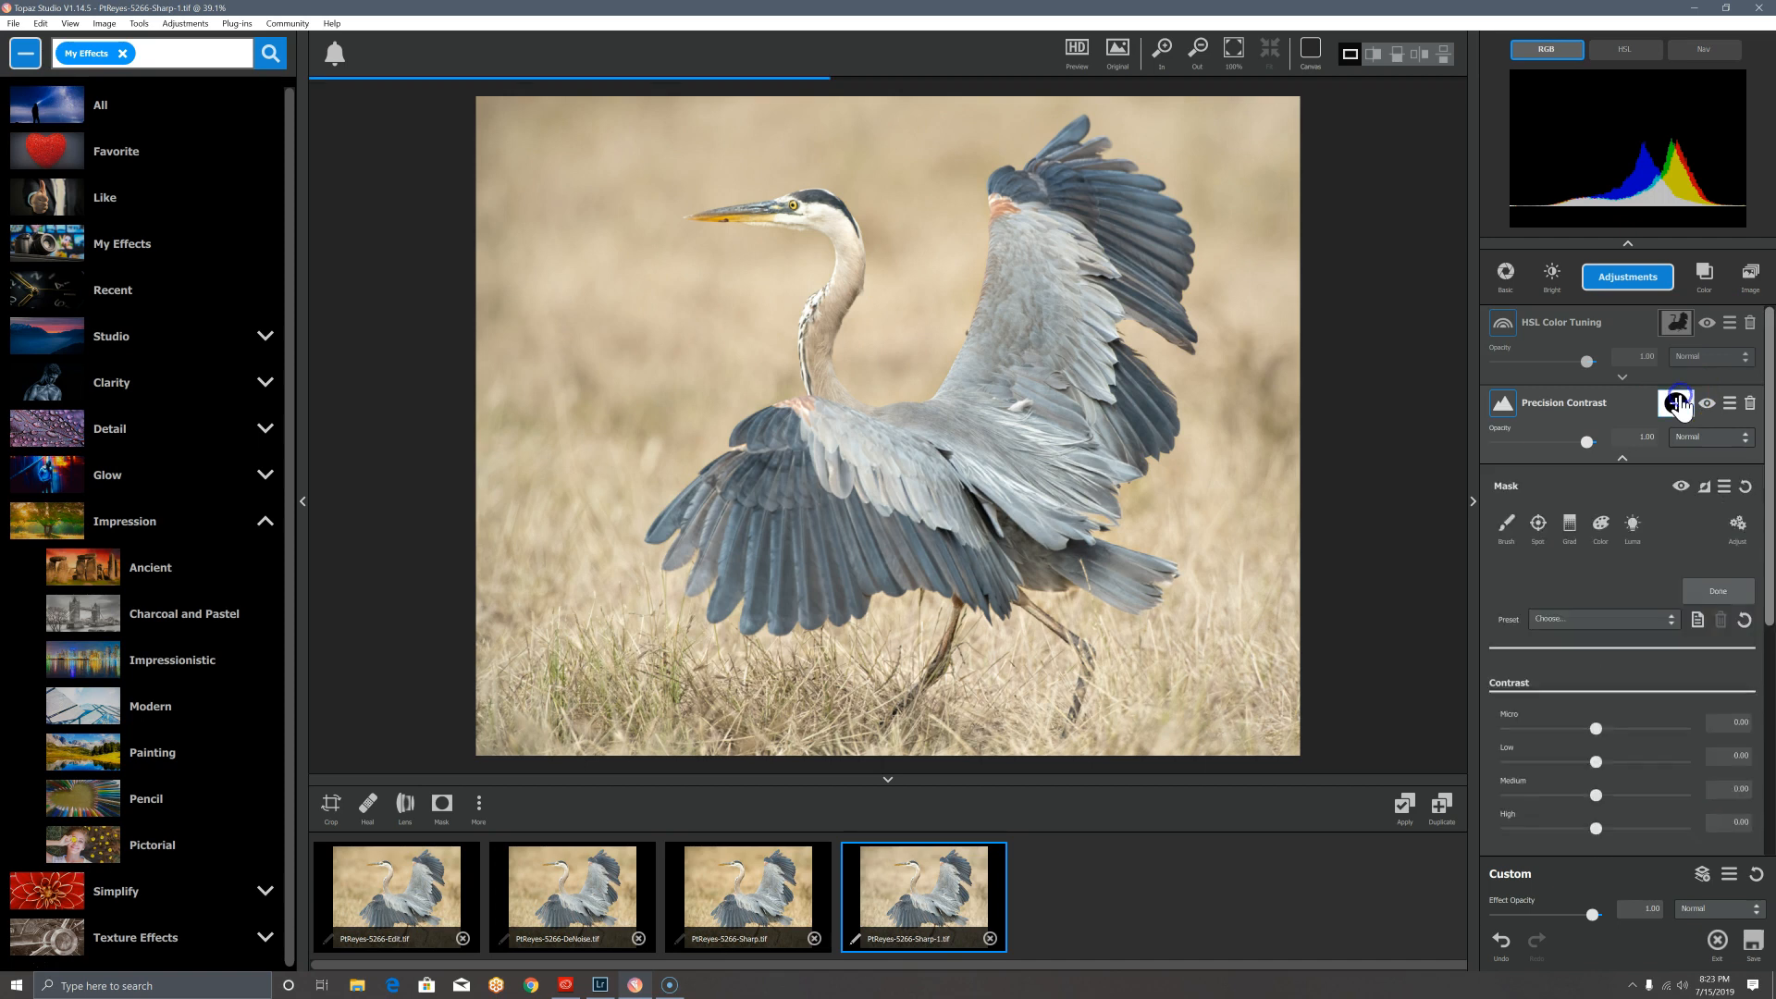
{"action": "left_click", "coordinate": [1721, 487]}
{"action": "left_click", "coordinate": [1724, 406]}
{"action": "left_click", "coordinate": [1726, 427]}
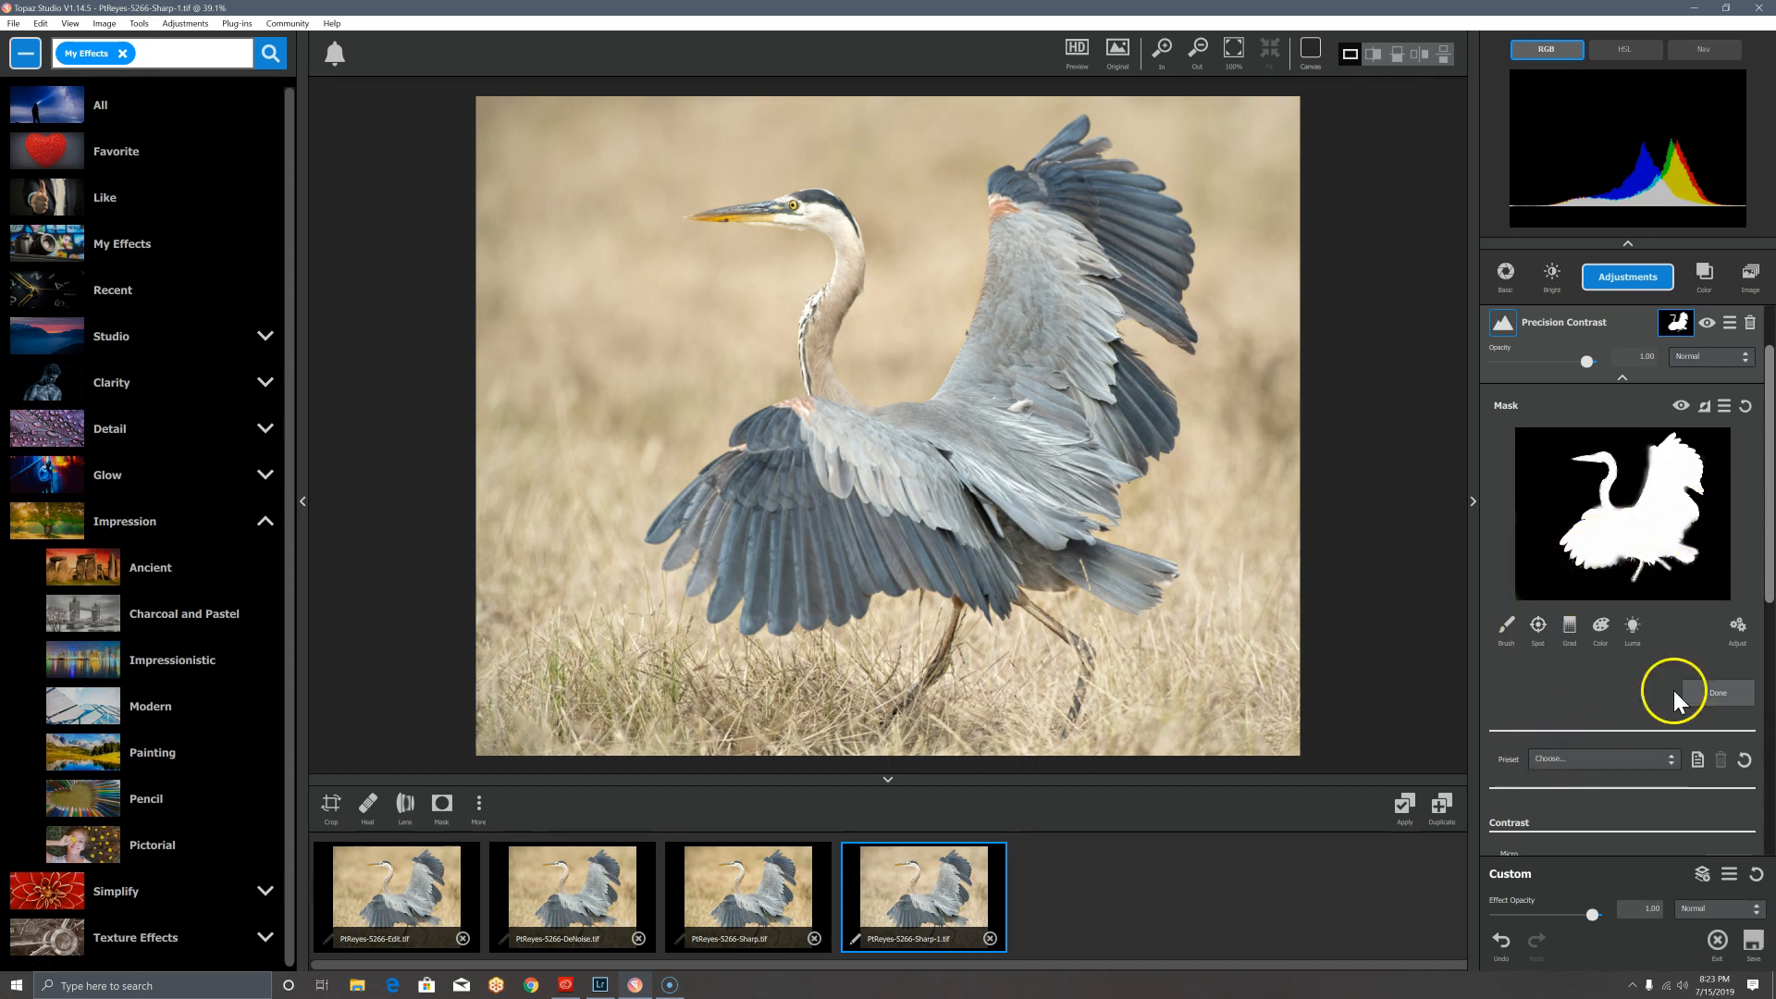
Step: Set the Precision Contrast values to micro 0.27, low 0.18, medium 0.10 and high 0.11
{"action": "left_click_drag", "start_coordinate": [1768, 526], "coordinate": [1761, 645]}
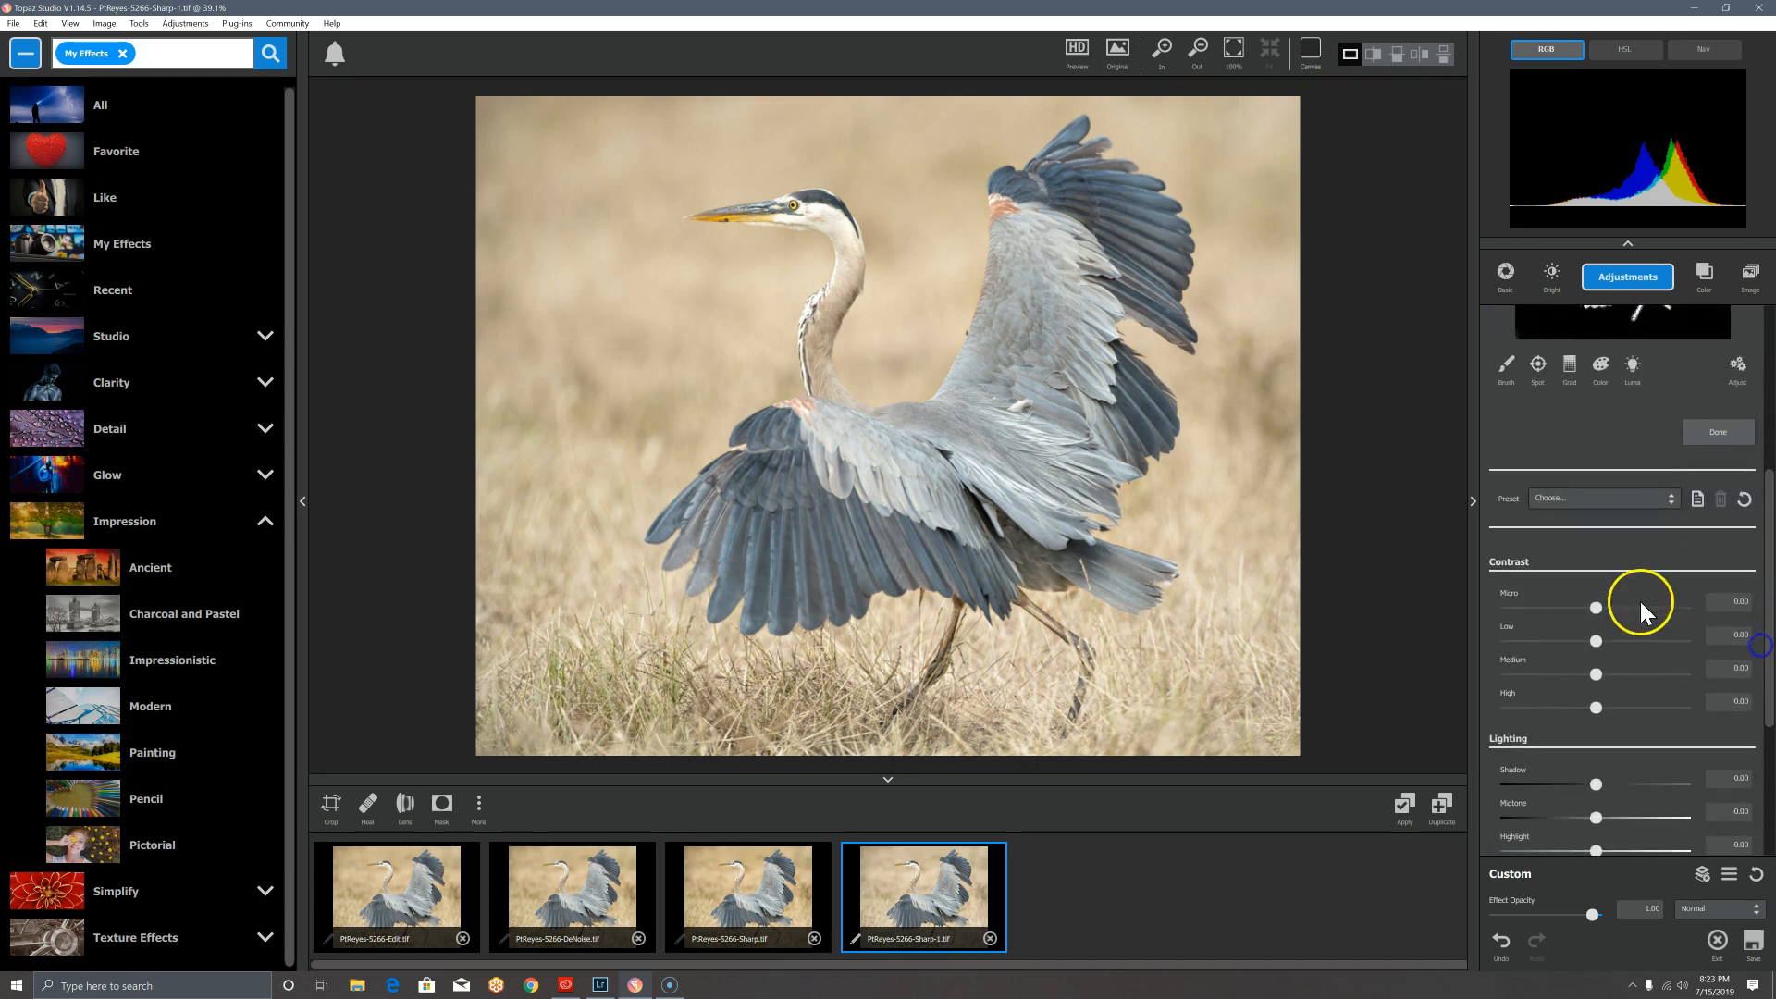
{"action": "left_click_drag", "start_coordinate": [1596, 603], "coordinate": [1606, 709]}
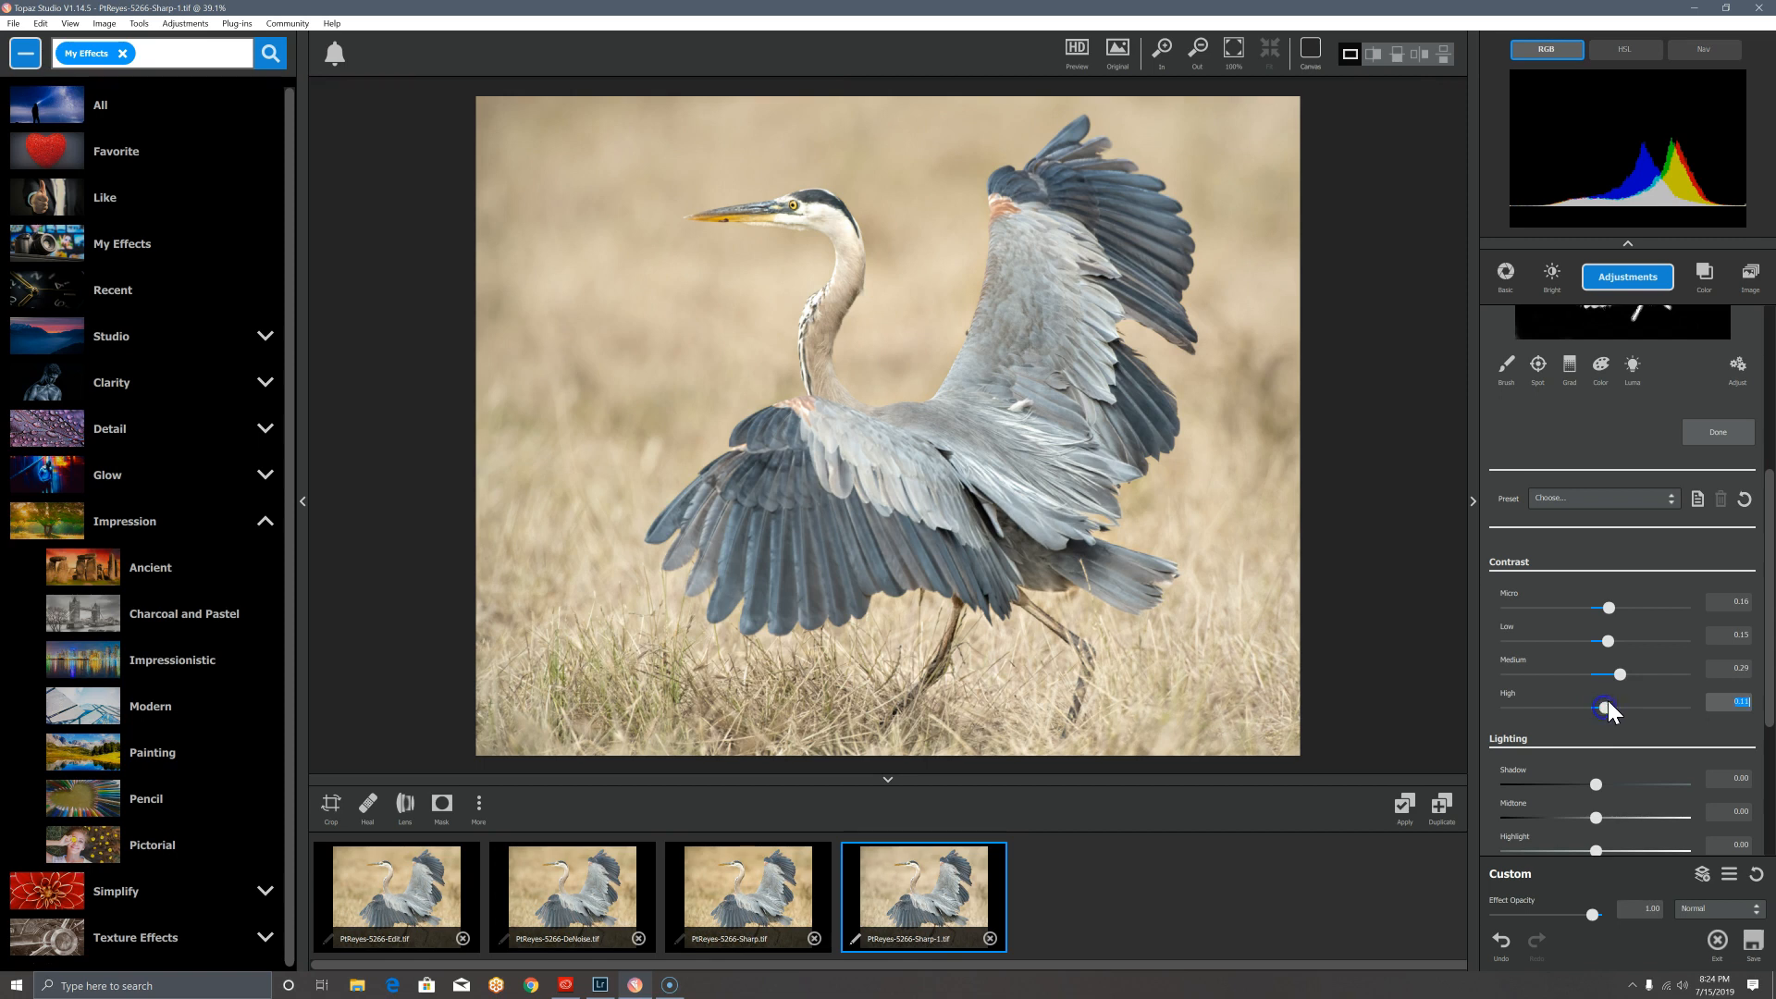
{"action": "left_click_drag", "start_coordinate": [1618, 675], "coordinate": [1668, 672]}
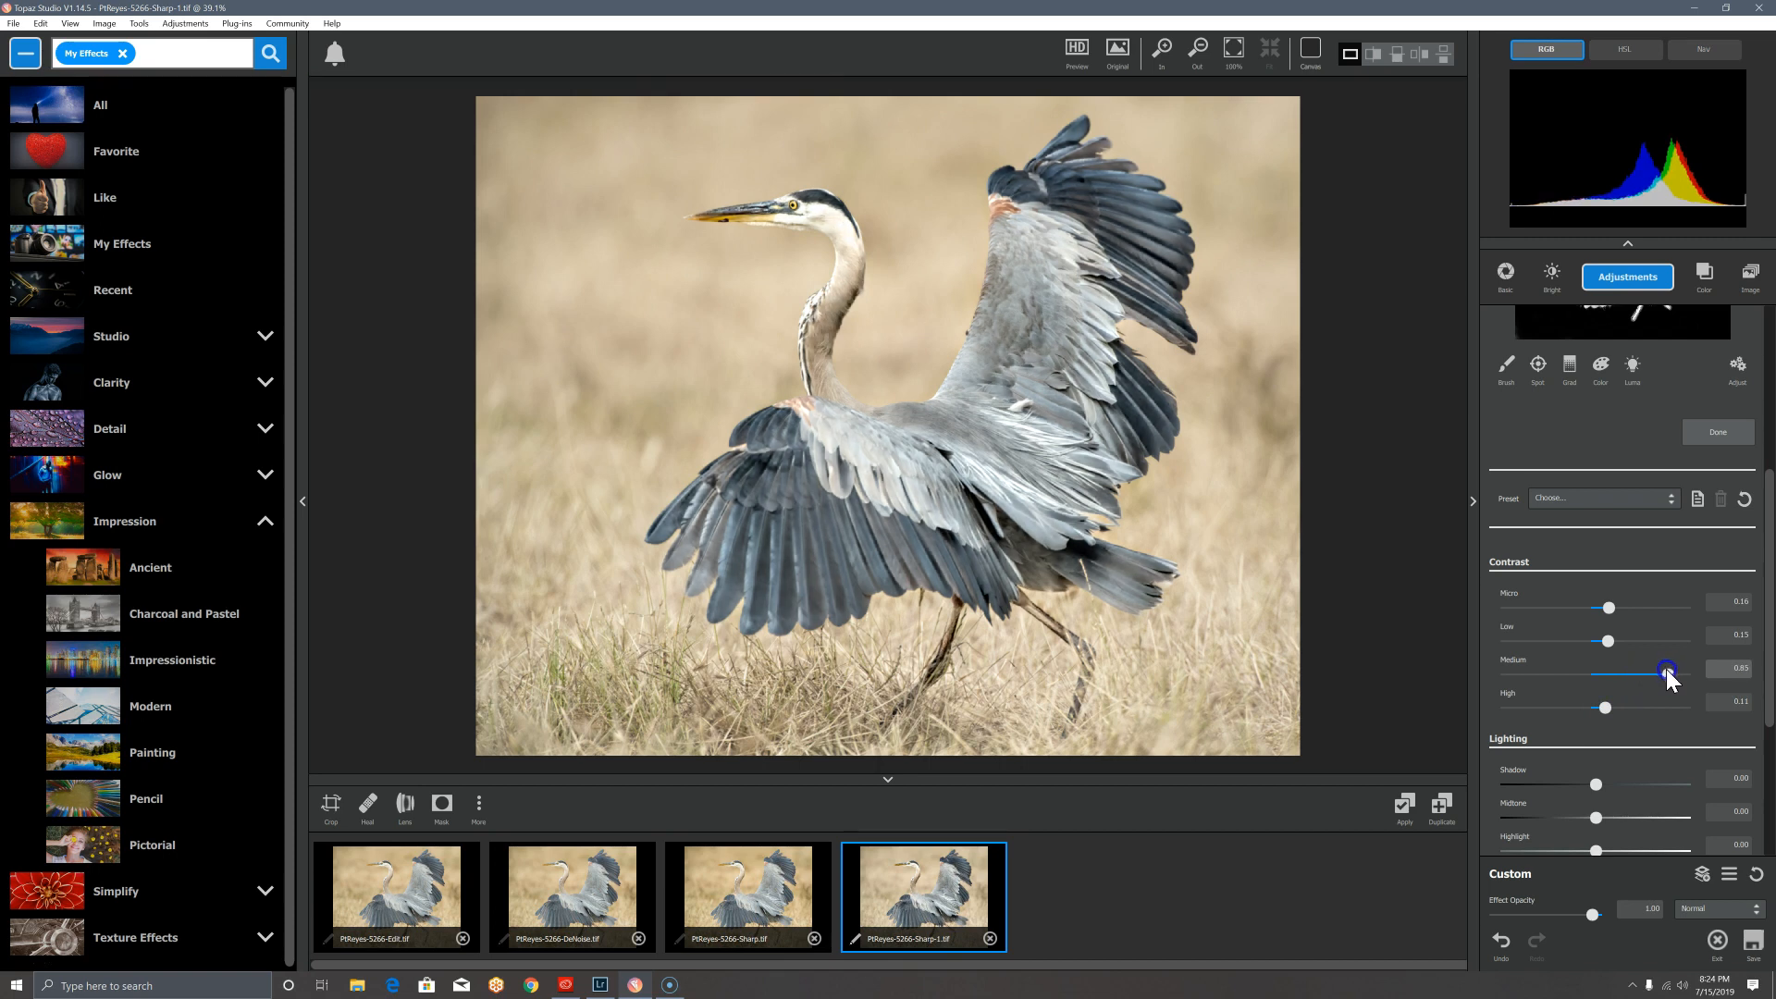
{"action": "left_click_drag", "start_coordinate": [1664, 670], "coordinate": [1621, 608]}
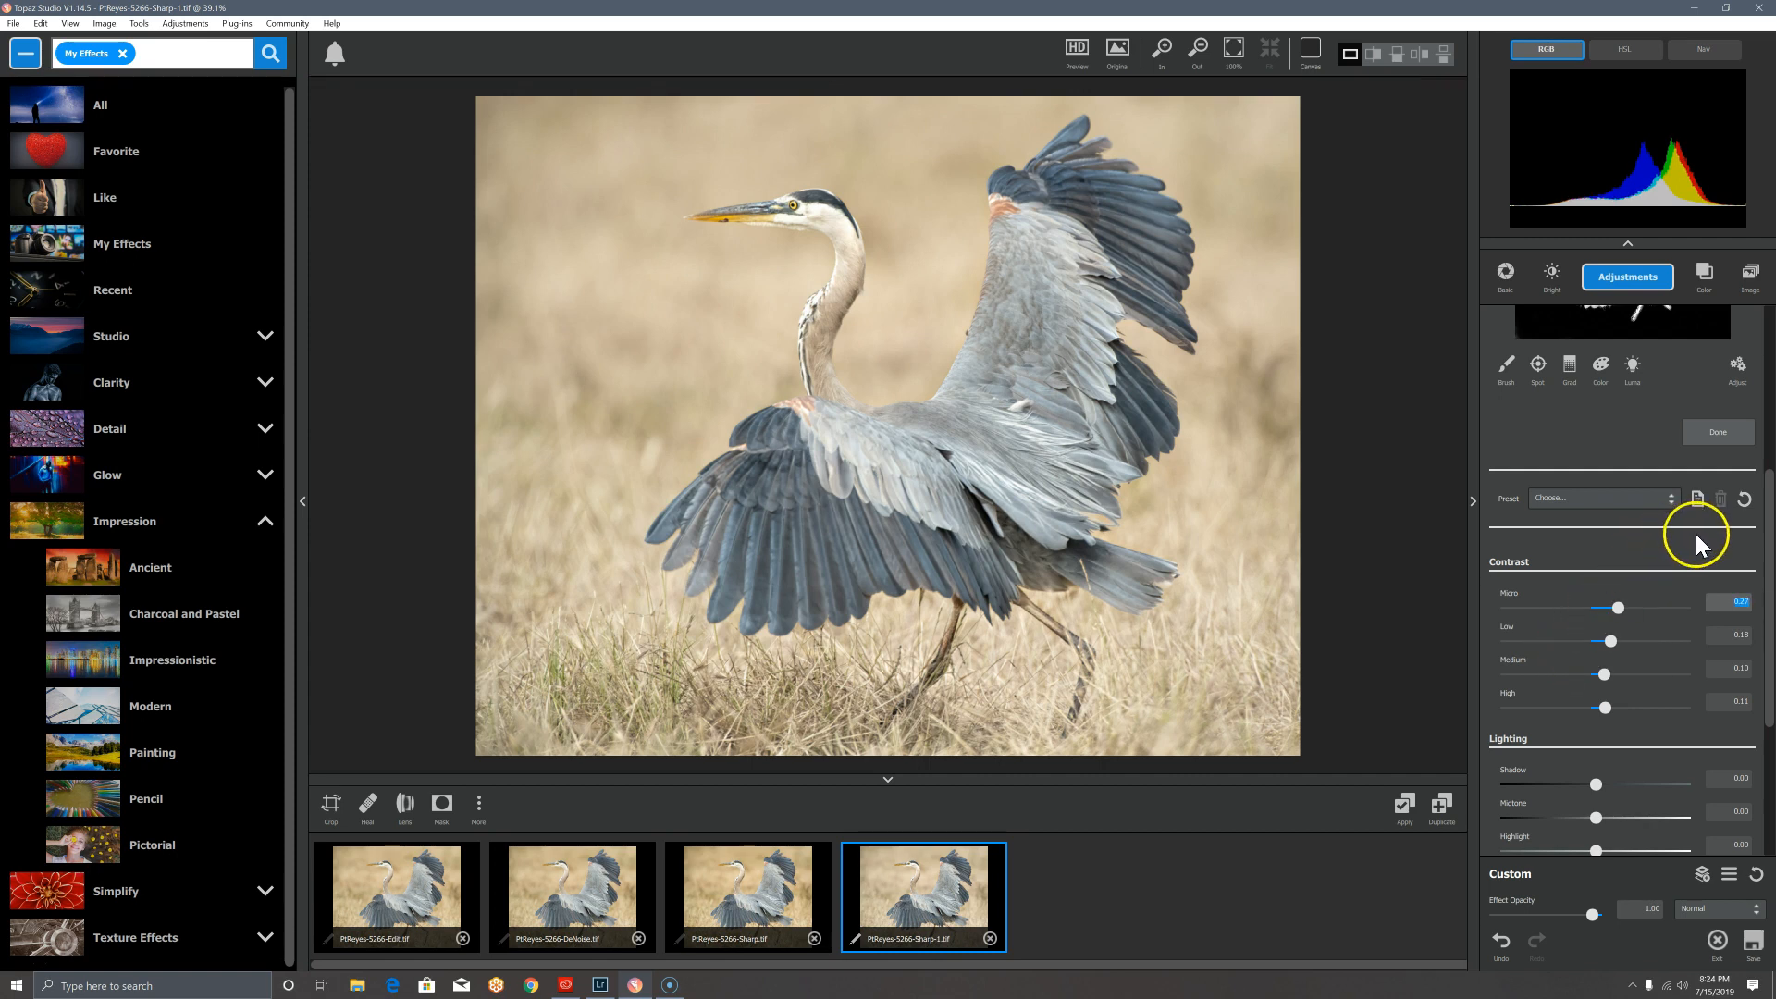
{"action": "left_click_drag", "start_coordinate": [1769, 558], "coordinate": [1769, 356]}
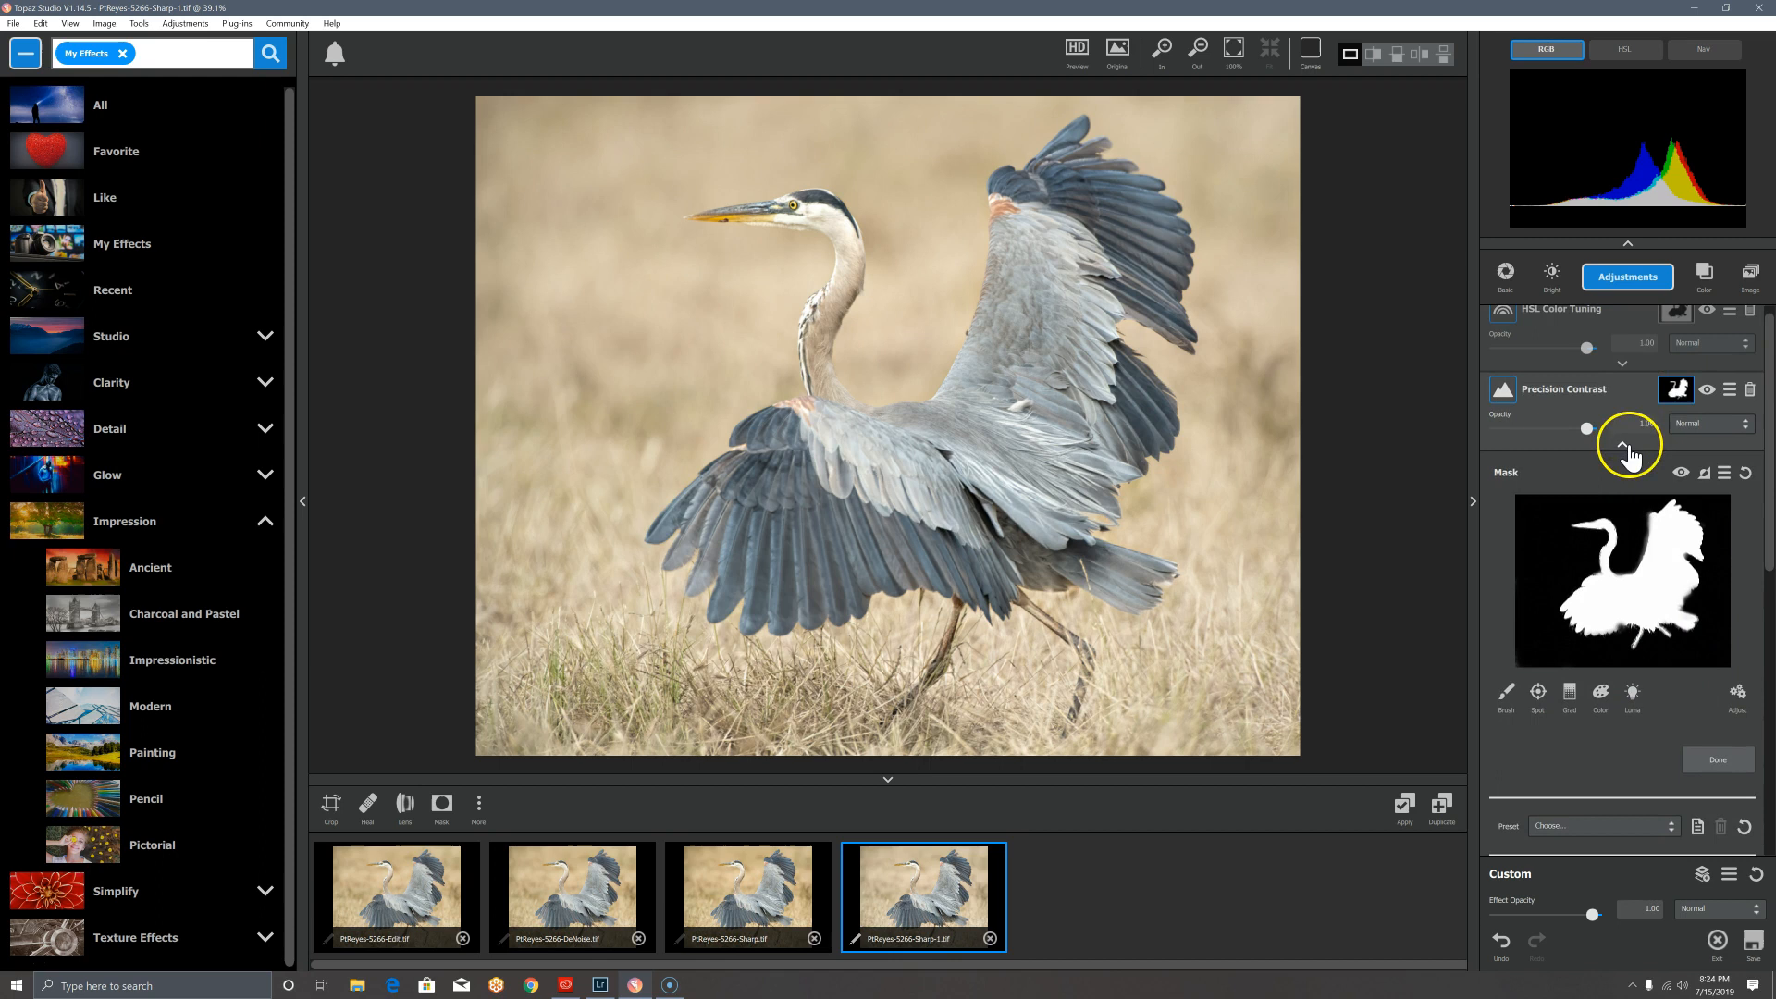
{"action": "left_click", "coordinate": [1625, 446]}
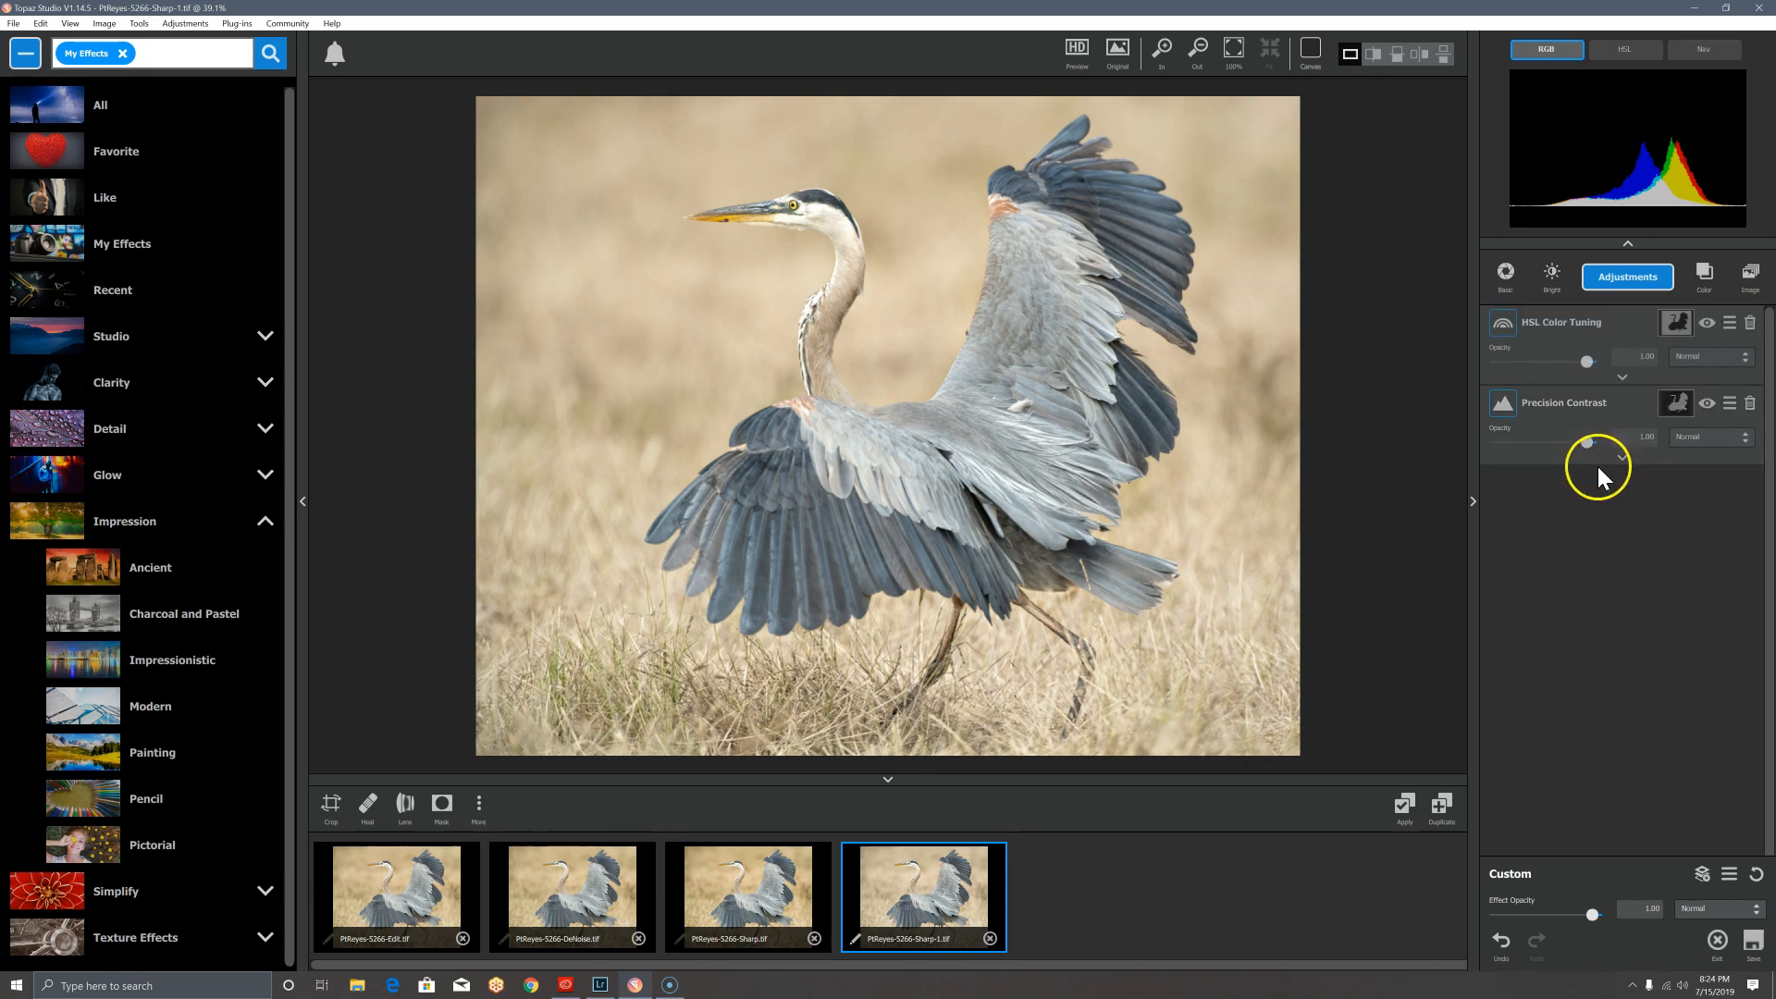
Step: Apply the adjustments, creating a new project from the result, and save it over the current image
{"action": "left_click", "coordinate": [1404, 803]}
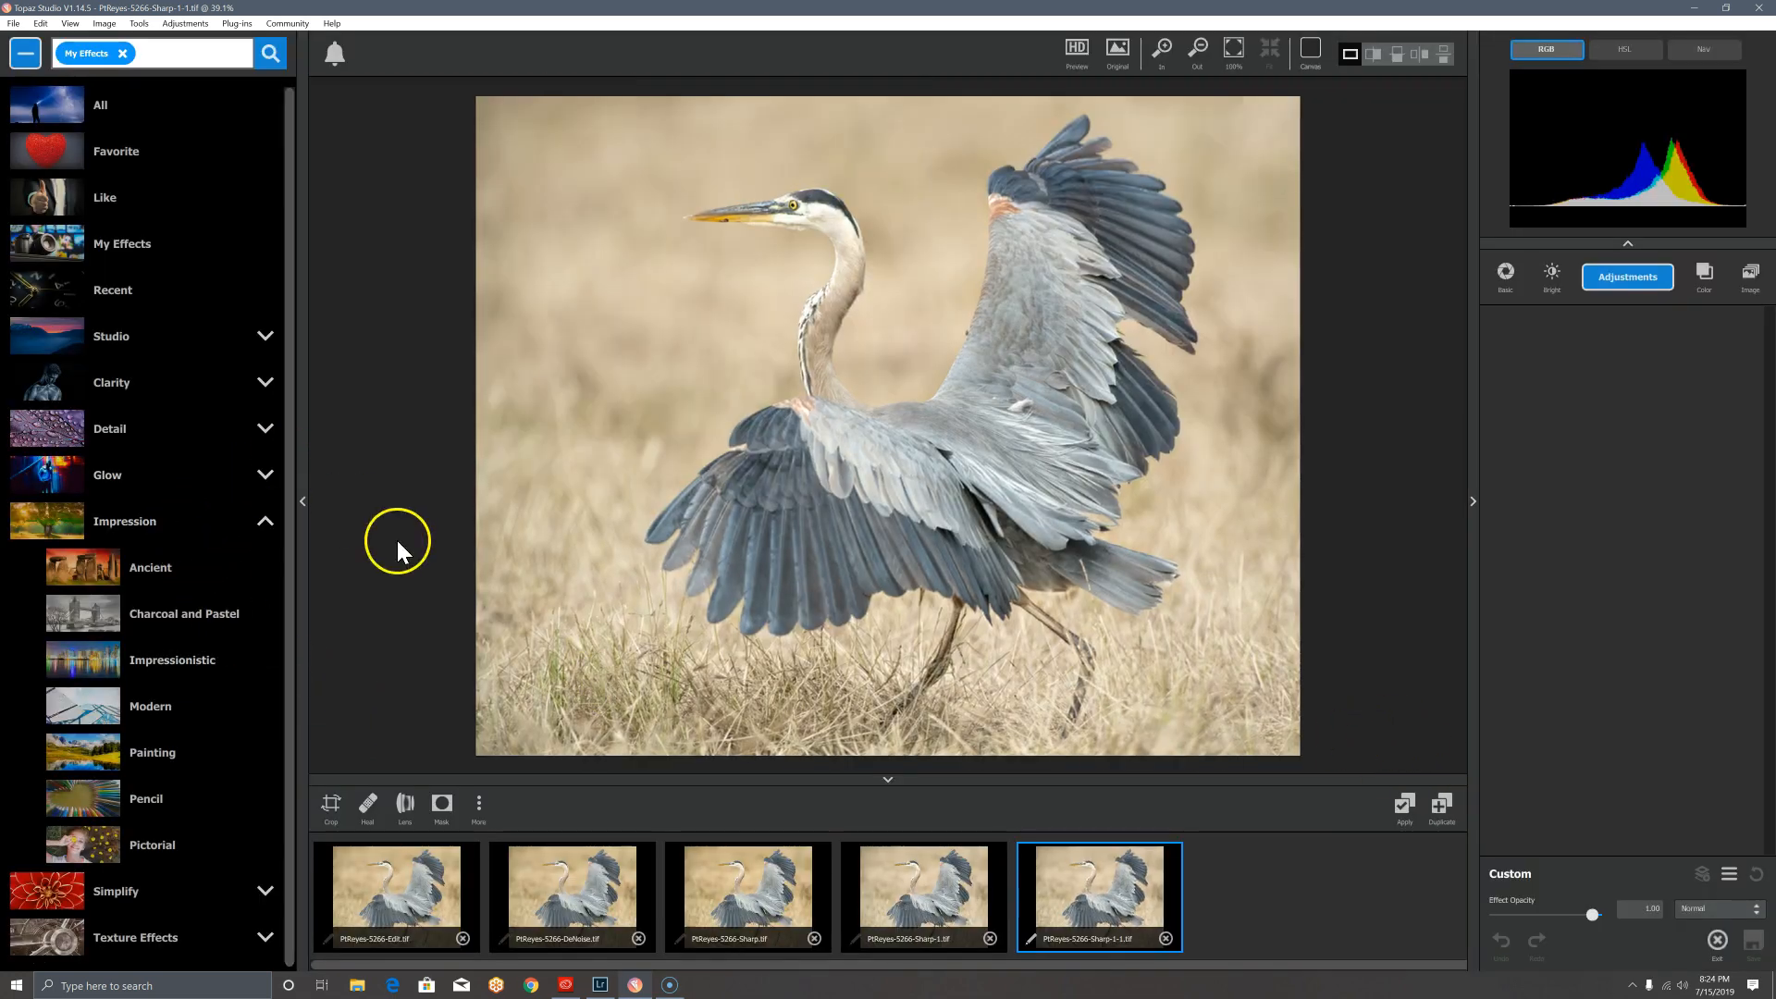
{"action": "left_click", "coordinate": [1406, 807]}
{"action": "left_click", "coordinate": [1753, 942]}
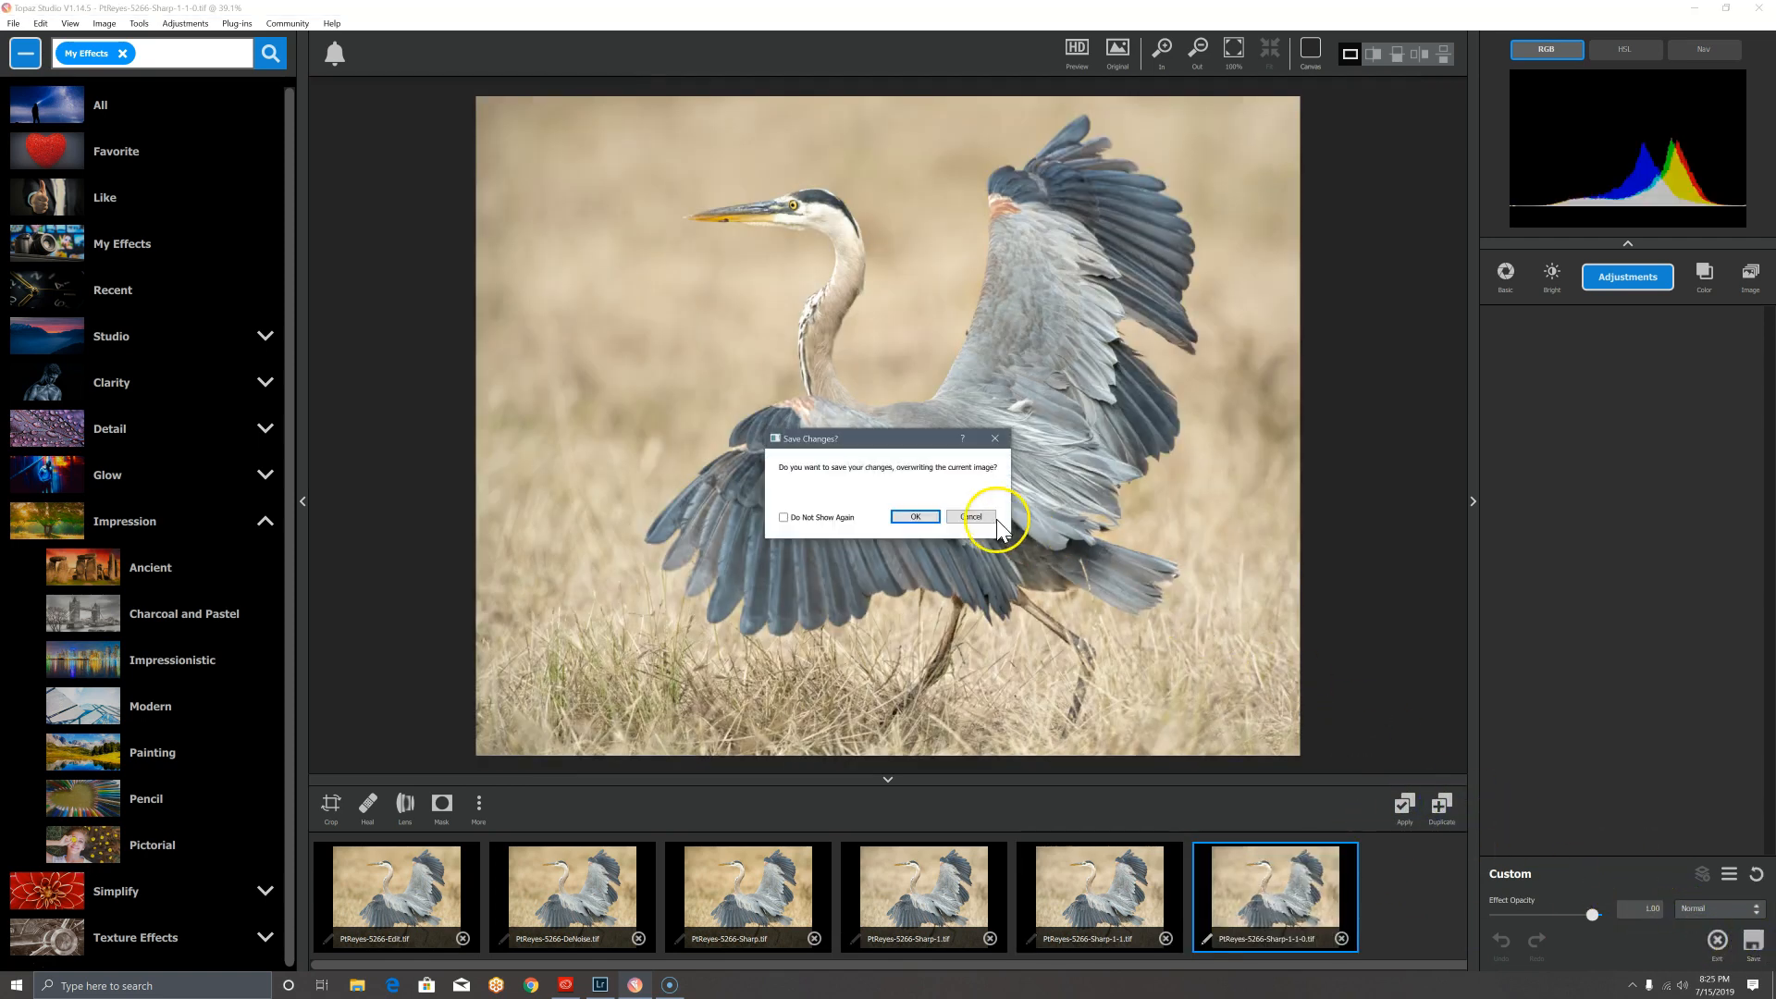
{"action": "left_click", "coordinate": [914, 517]}
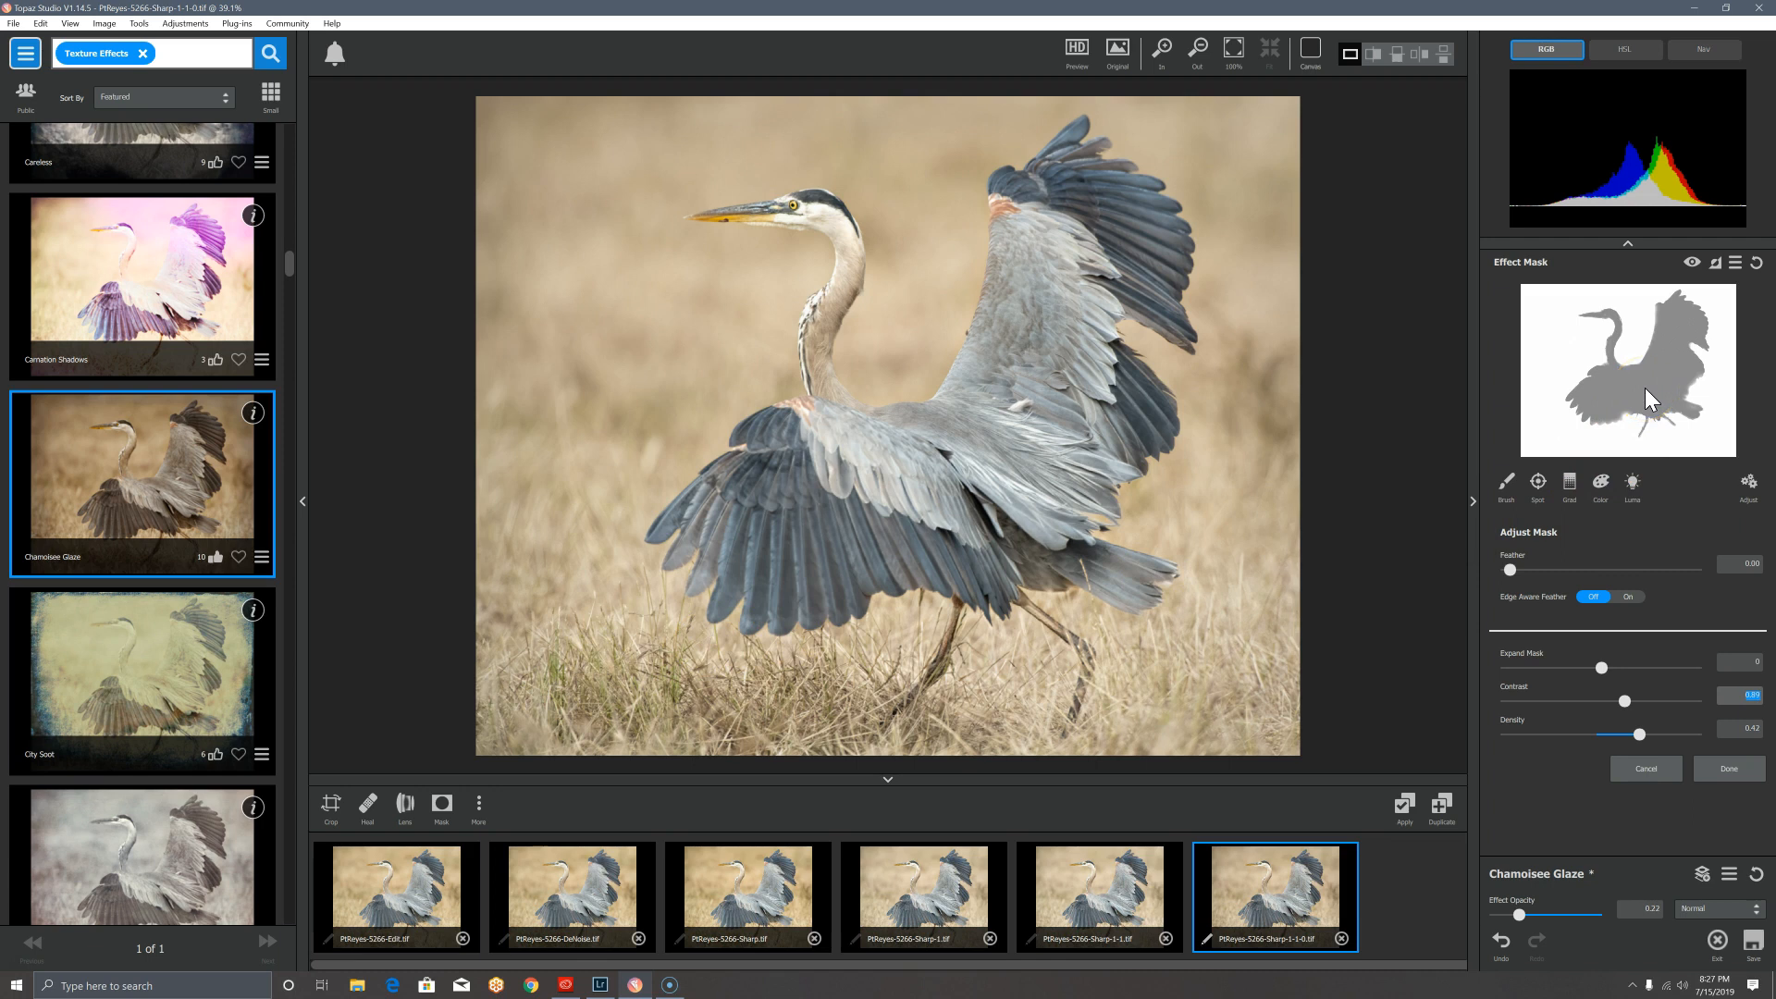
Step: Apply the masked Chamoisee Glaze effect to the photo, and open the white signature PNG from the recent files
{"action": "left_click", "coordinate": [1406, 811]}
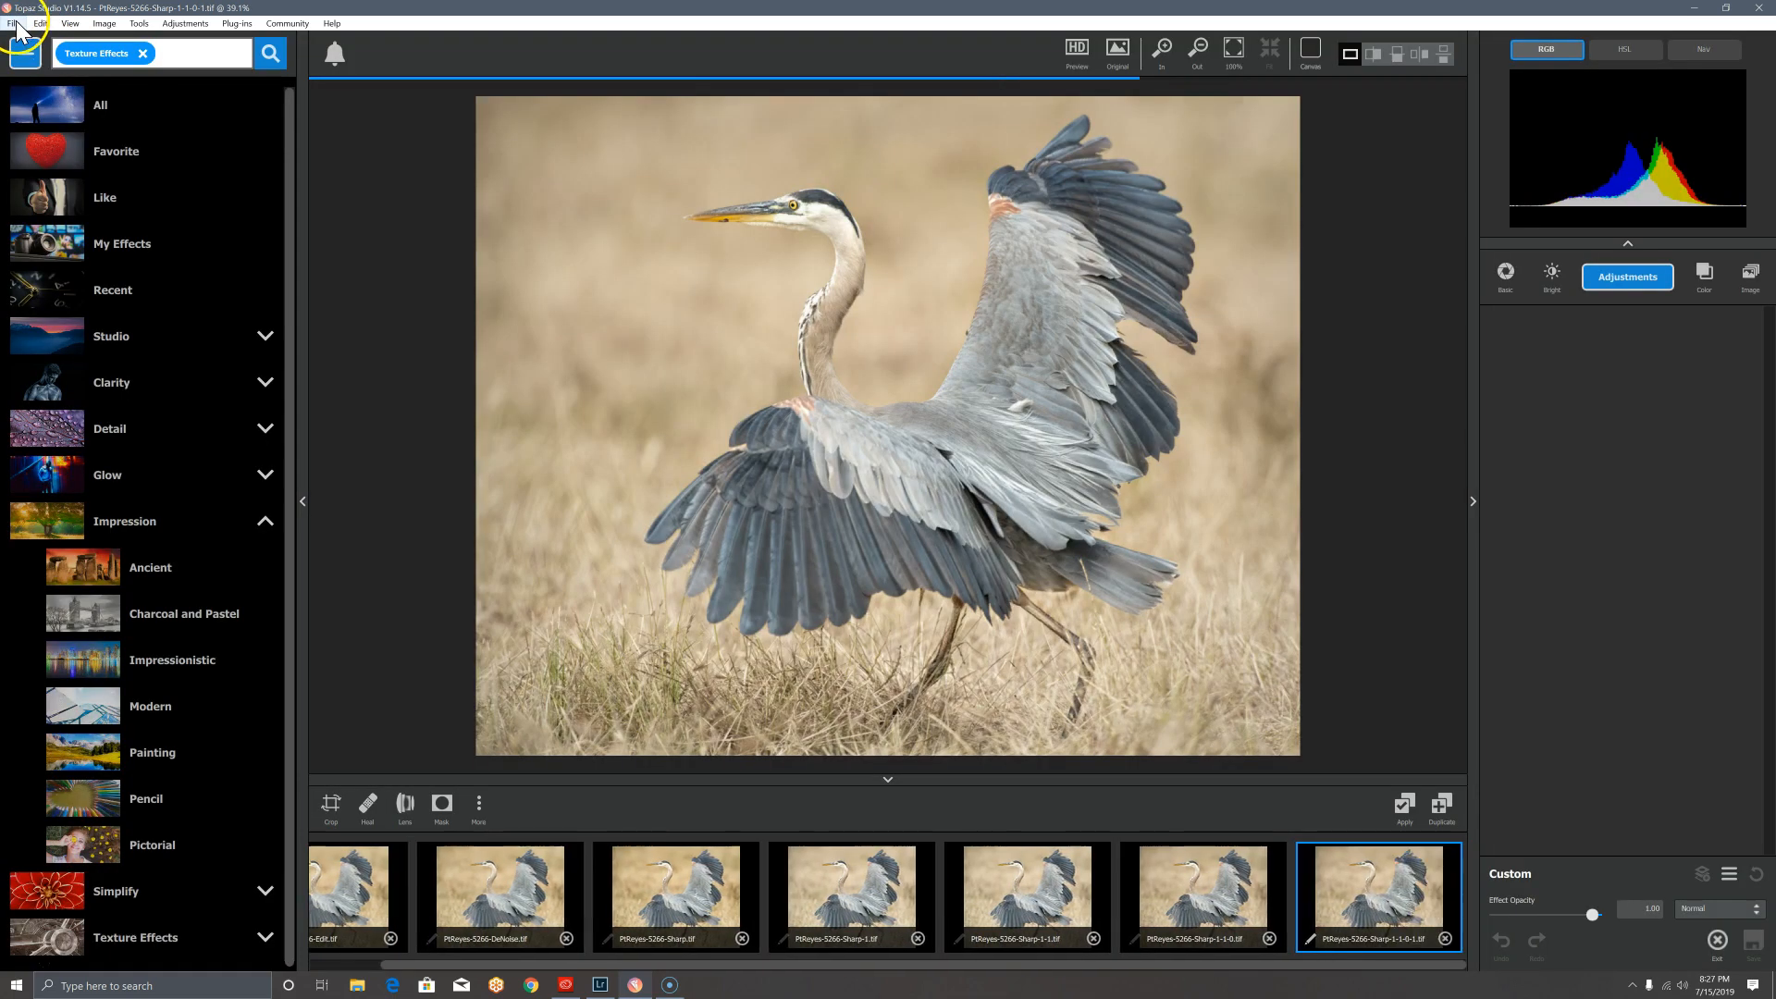
{"action": "left_click", "coordinate": [15, 23]}
{"action": "mouse_move", "coordinate": [41, 56]}
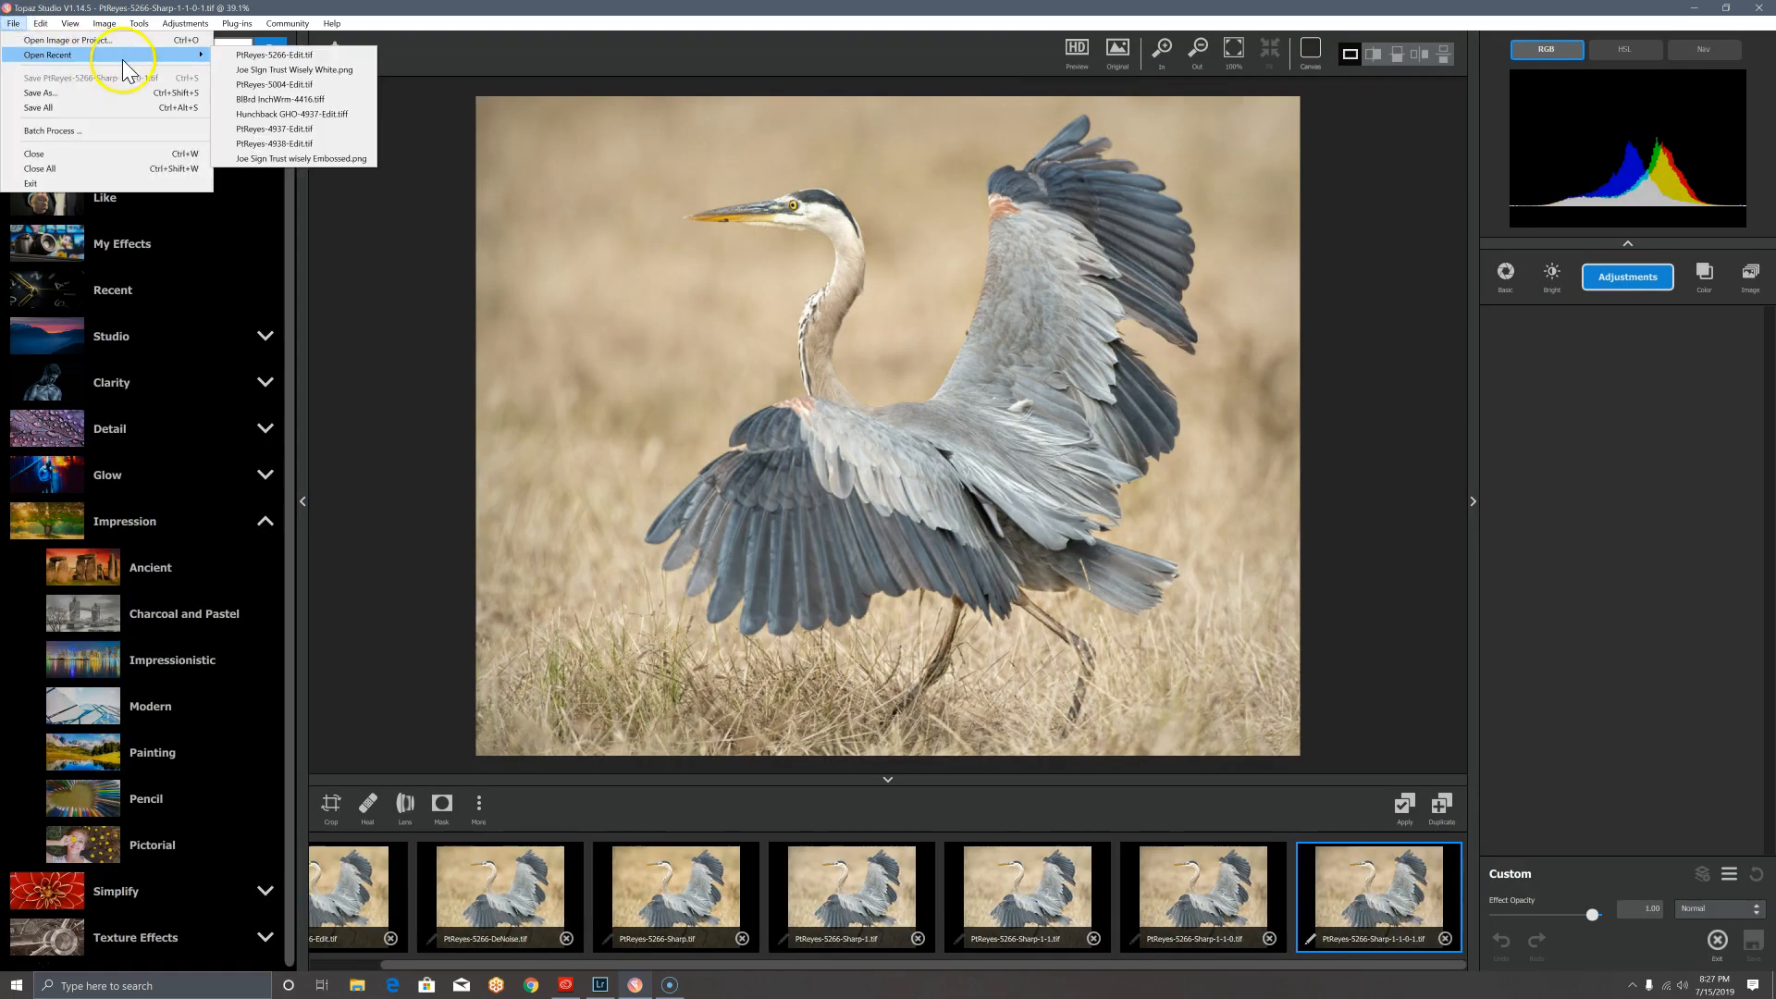
{"action": "left_click", "coordinate": [250, 73]}
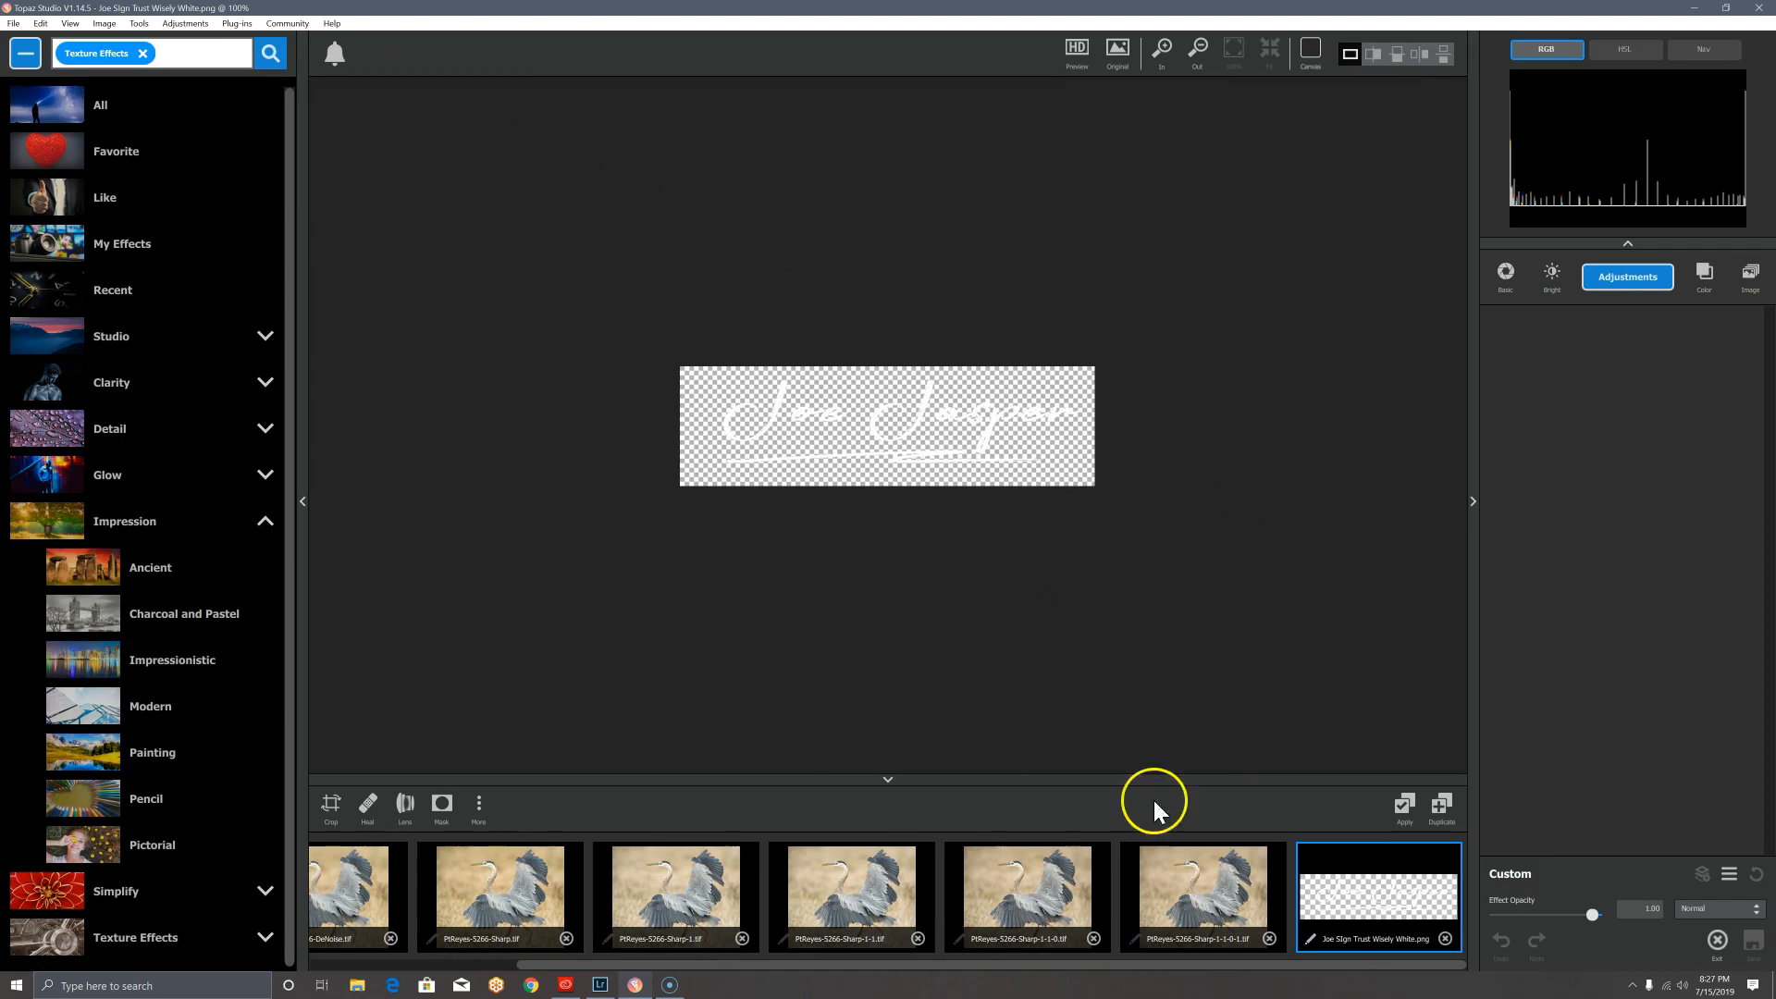
Step: Add the signature to the latest heron image as an image layer, shrunk and placed in the photo's lower-right corner
{"action": "left_click", "coordinate": [1236, 899]}
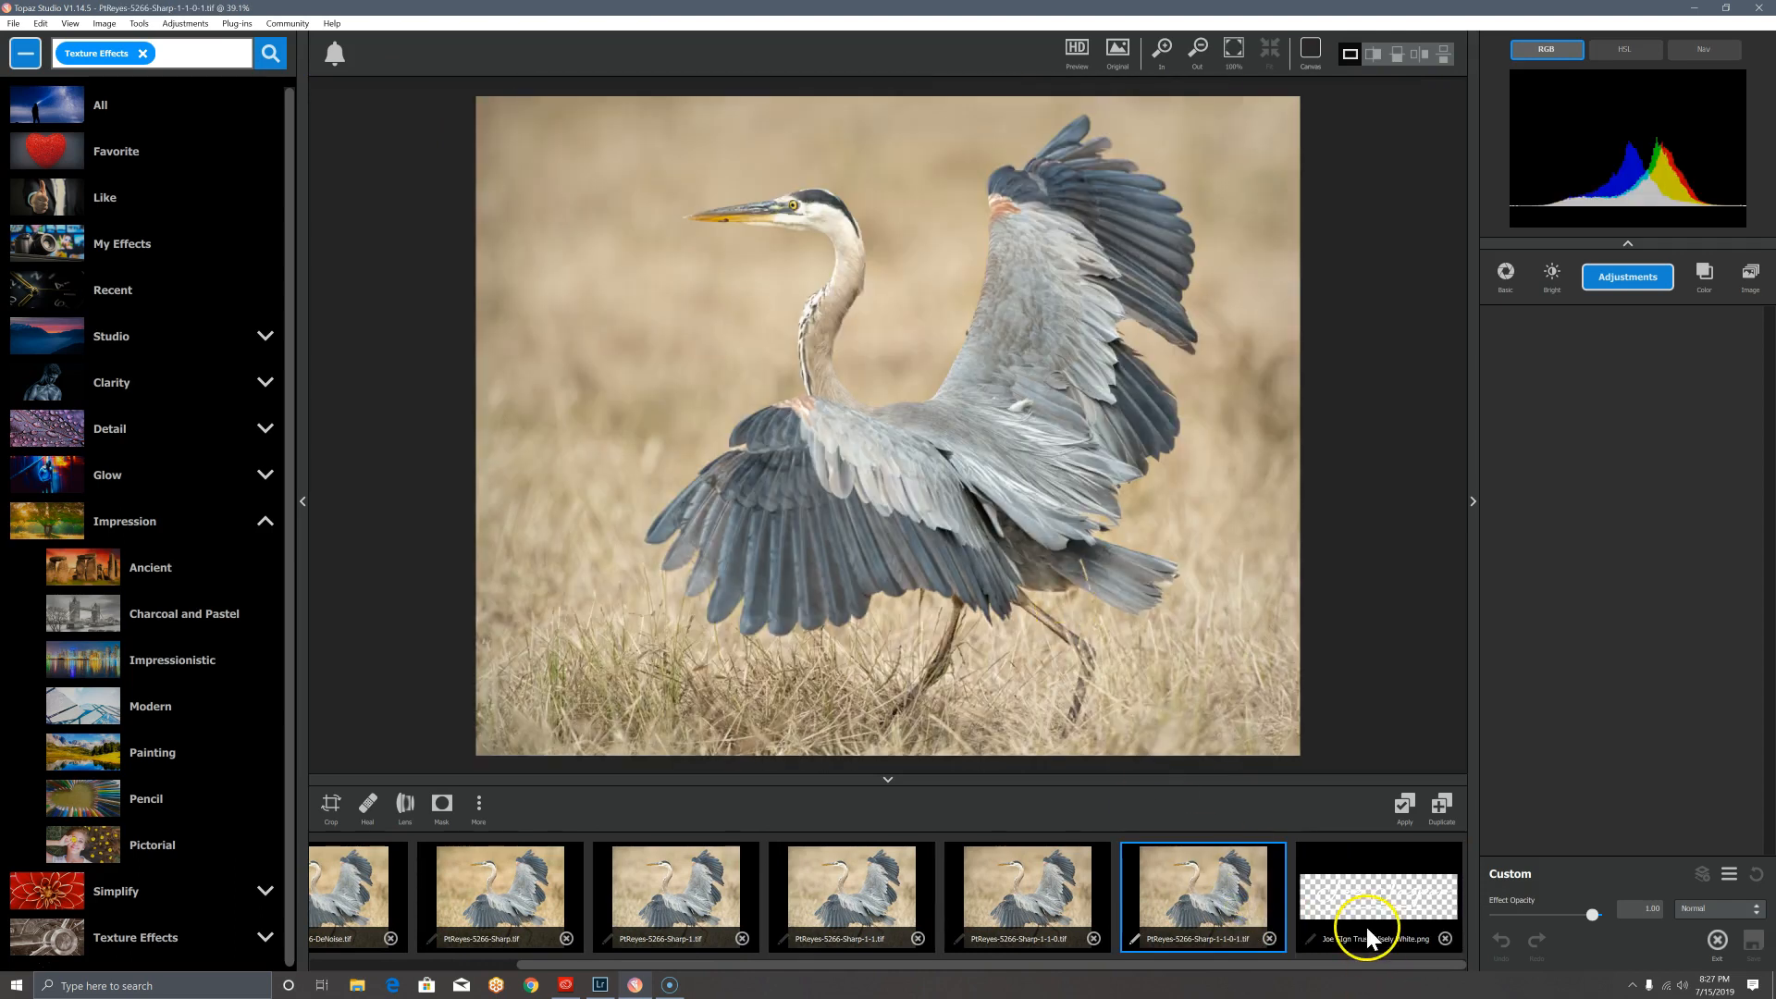
{"action": "left_click_drag", "start_coordinate": [1367, 909], "coordinate": [1586, 697]}
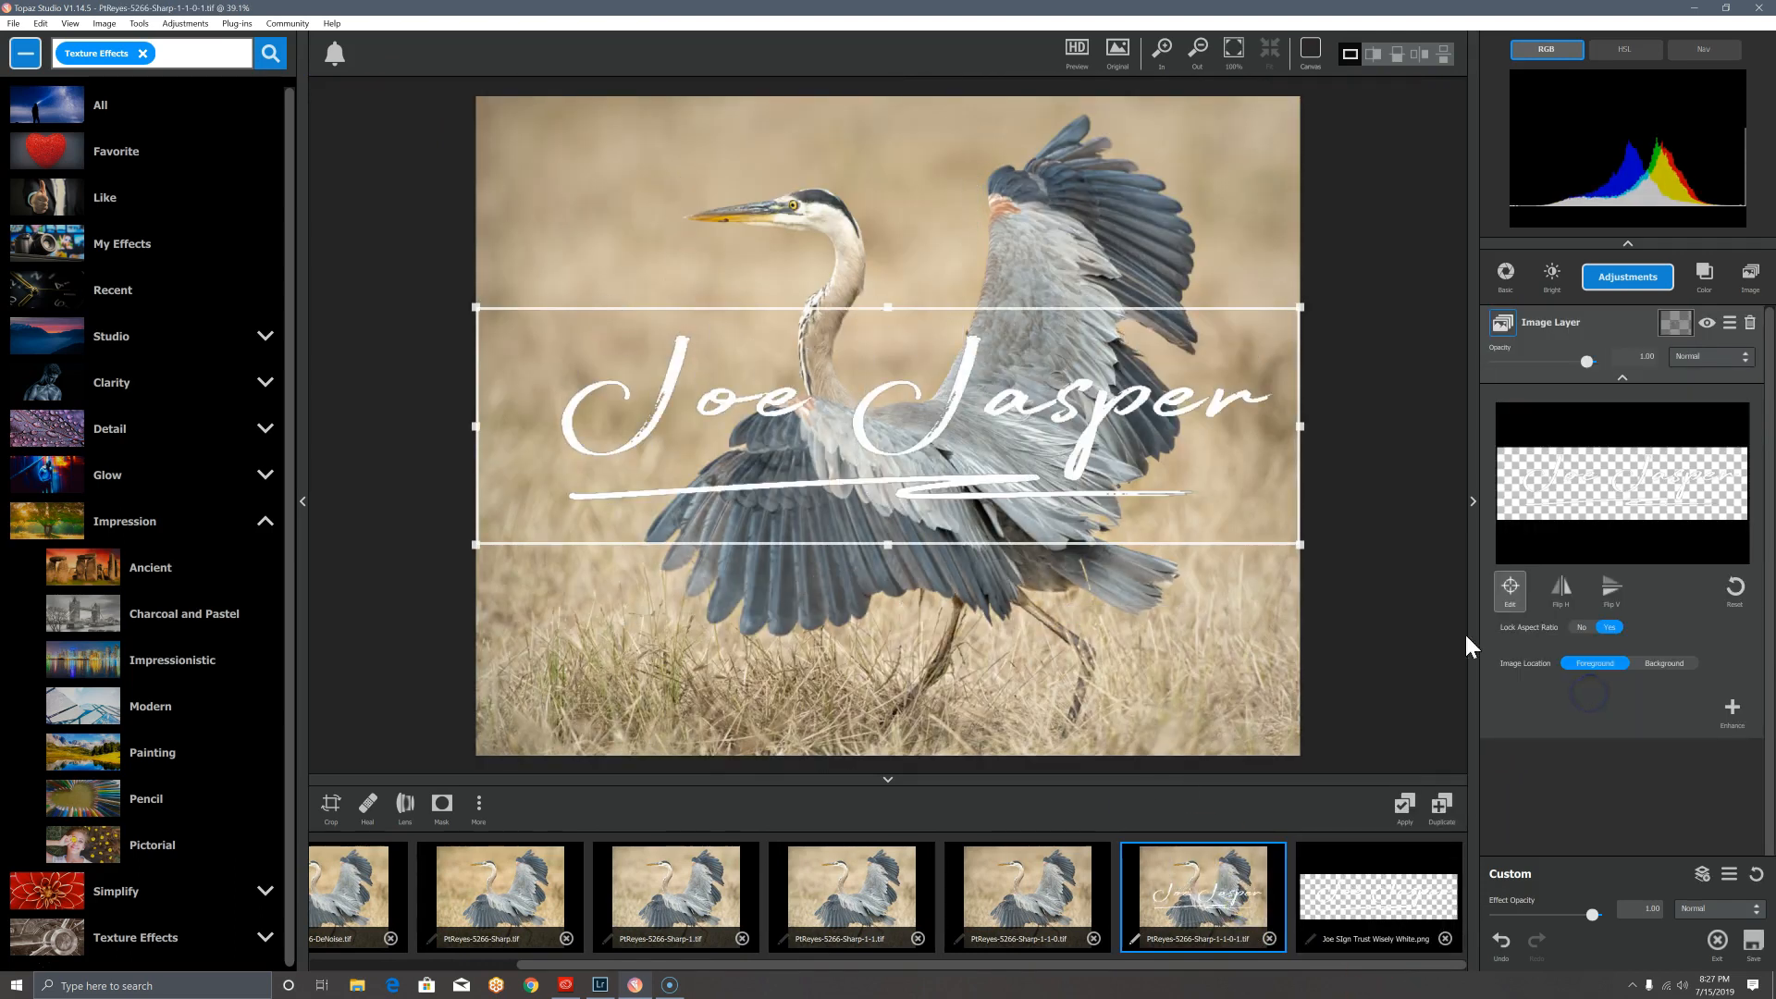
{"action": "mouse_move", "coordinate": [476, 307]}
{"action": "left_mouse_down"}
{"action": "mouse_move", "coordinate": [1121, 514]}
{"action": "mouse_move", "coordinate": [1181, 682]}
{"action": "mouse_move", "coordinate": [1172, 732]}
{"action": "left_mouse_up"}
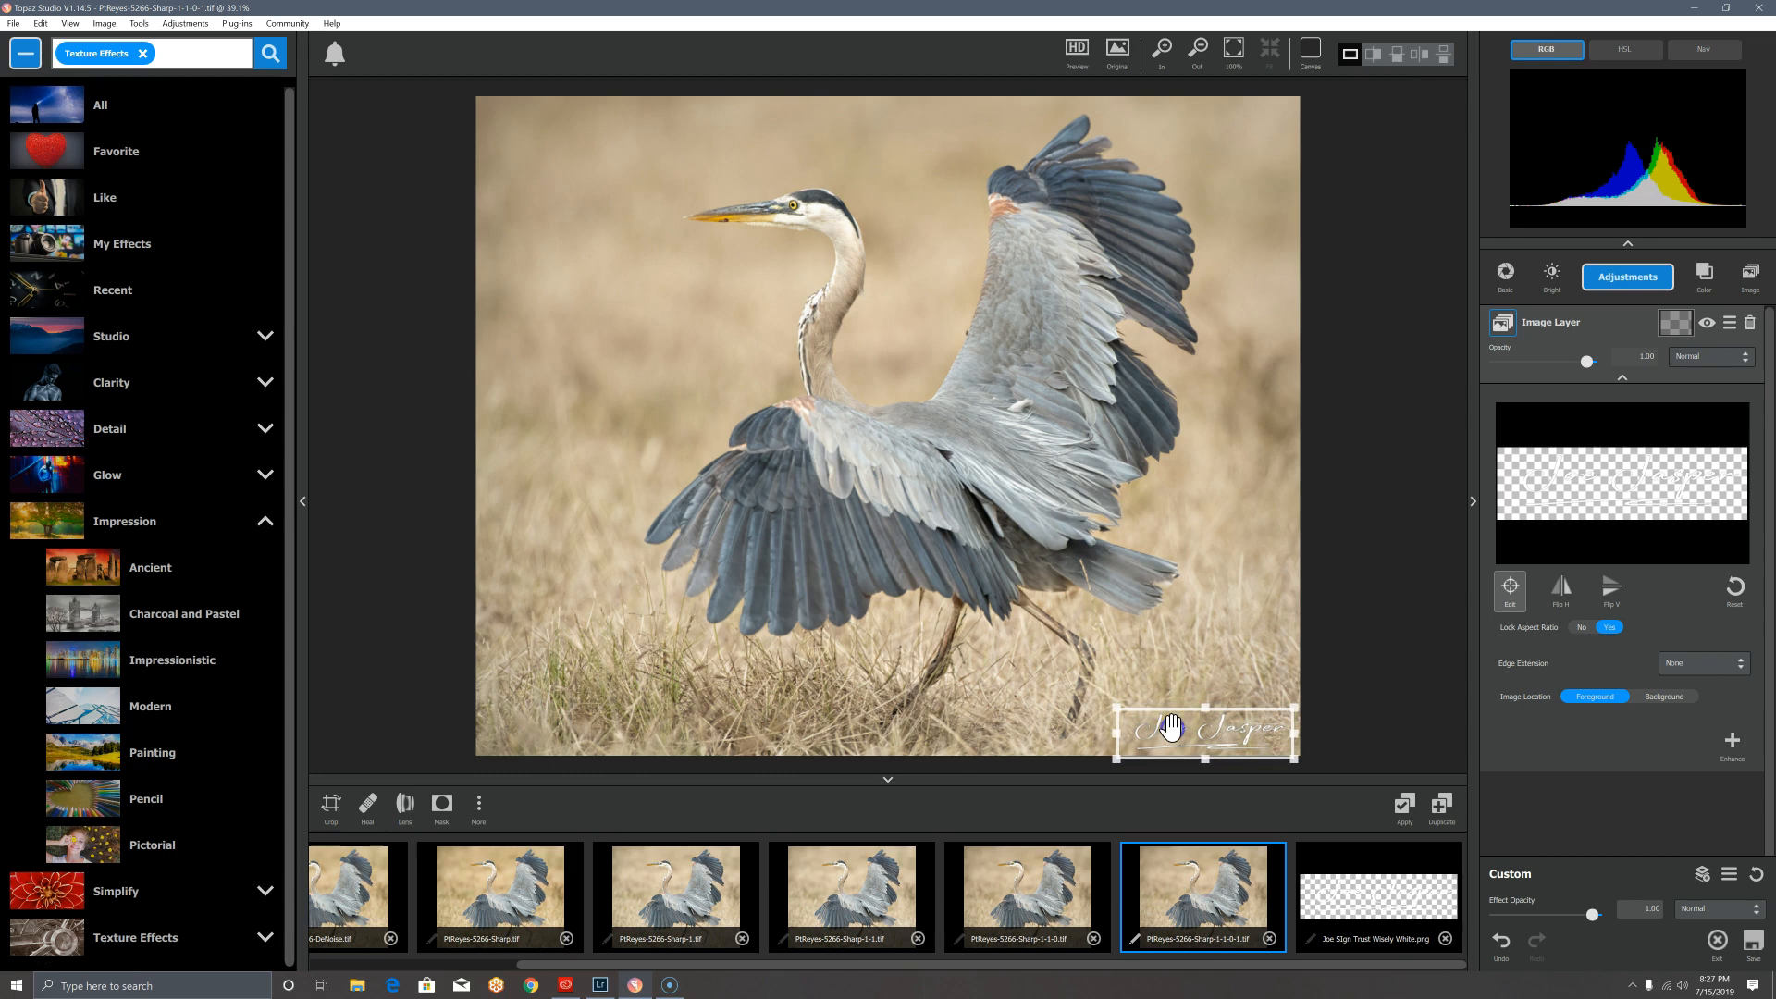
Step: Set the signature layer's blend mode to Color Dodge, end its transform editing and lower its opacity
{"action": "left_click", "coordinate": [1717, 357]}
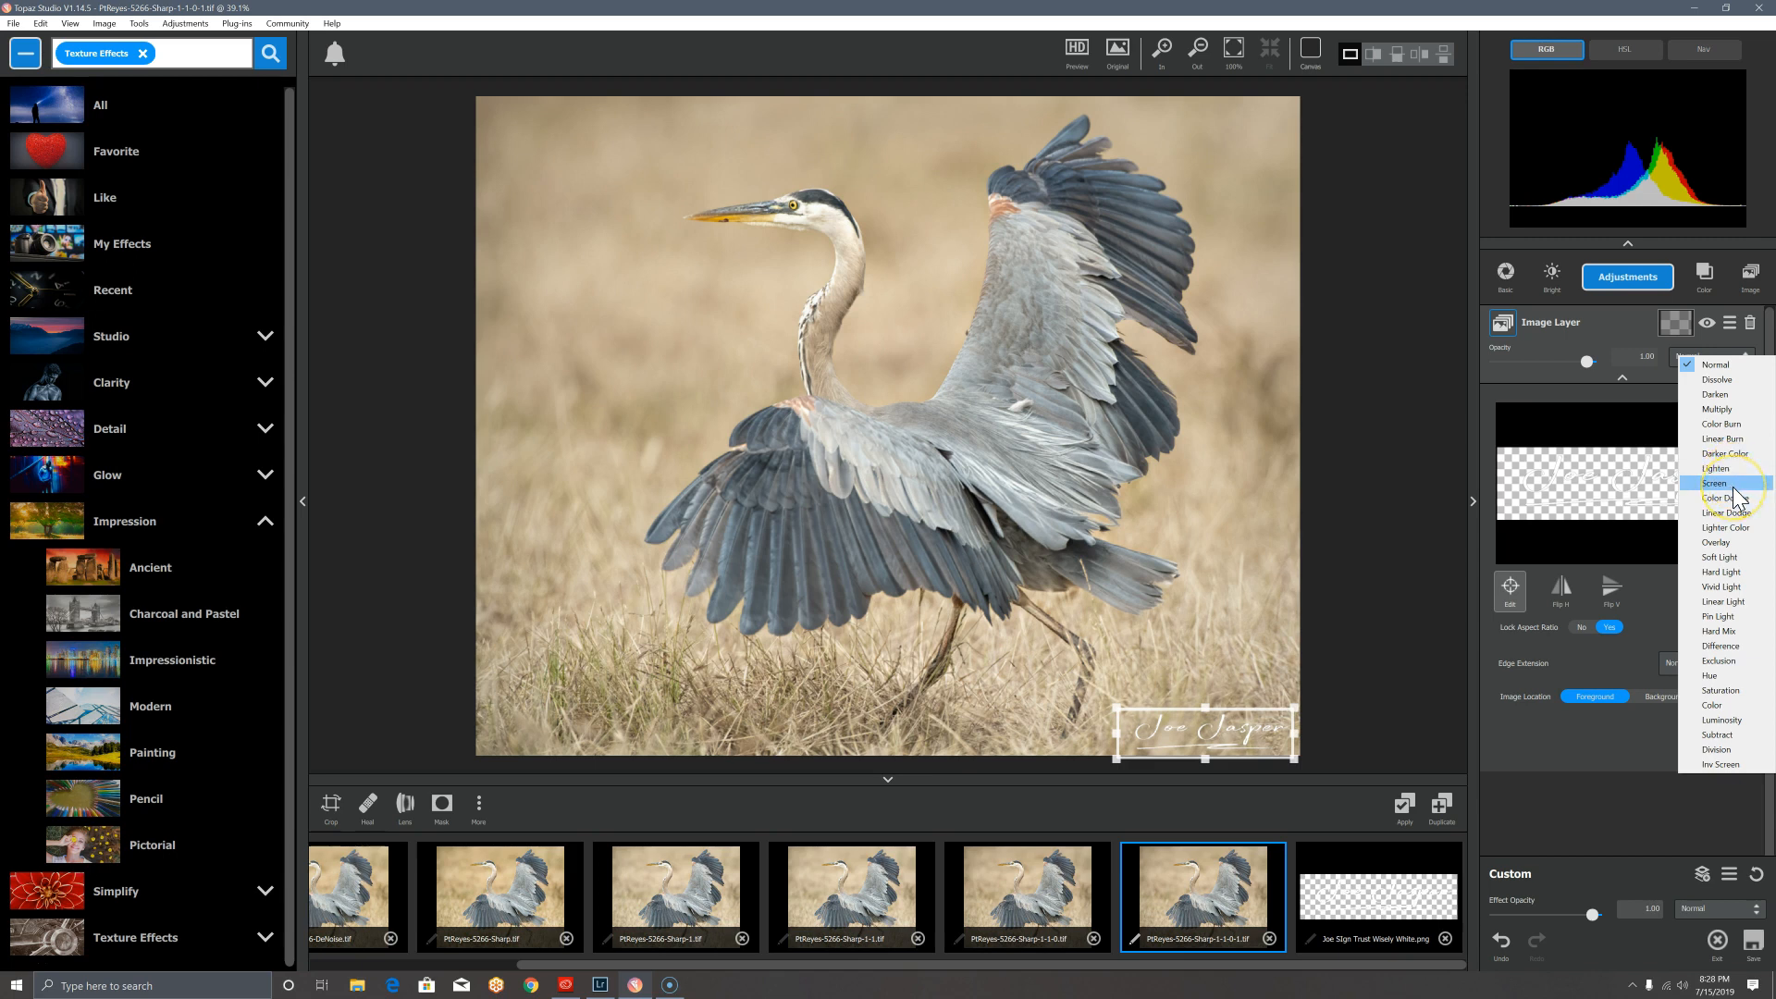
{"action": "left_click", "coordinate": [1734, 500]}
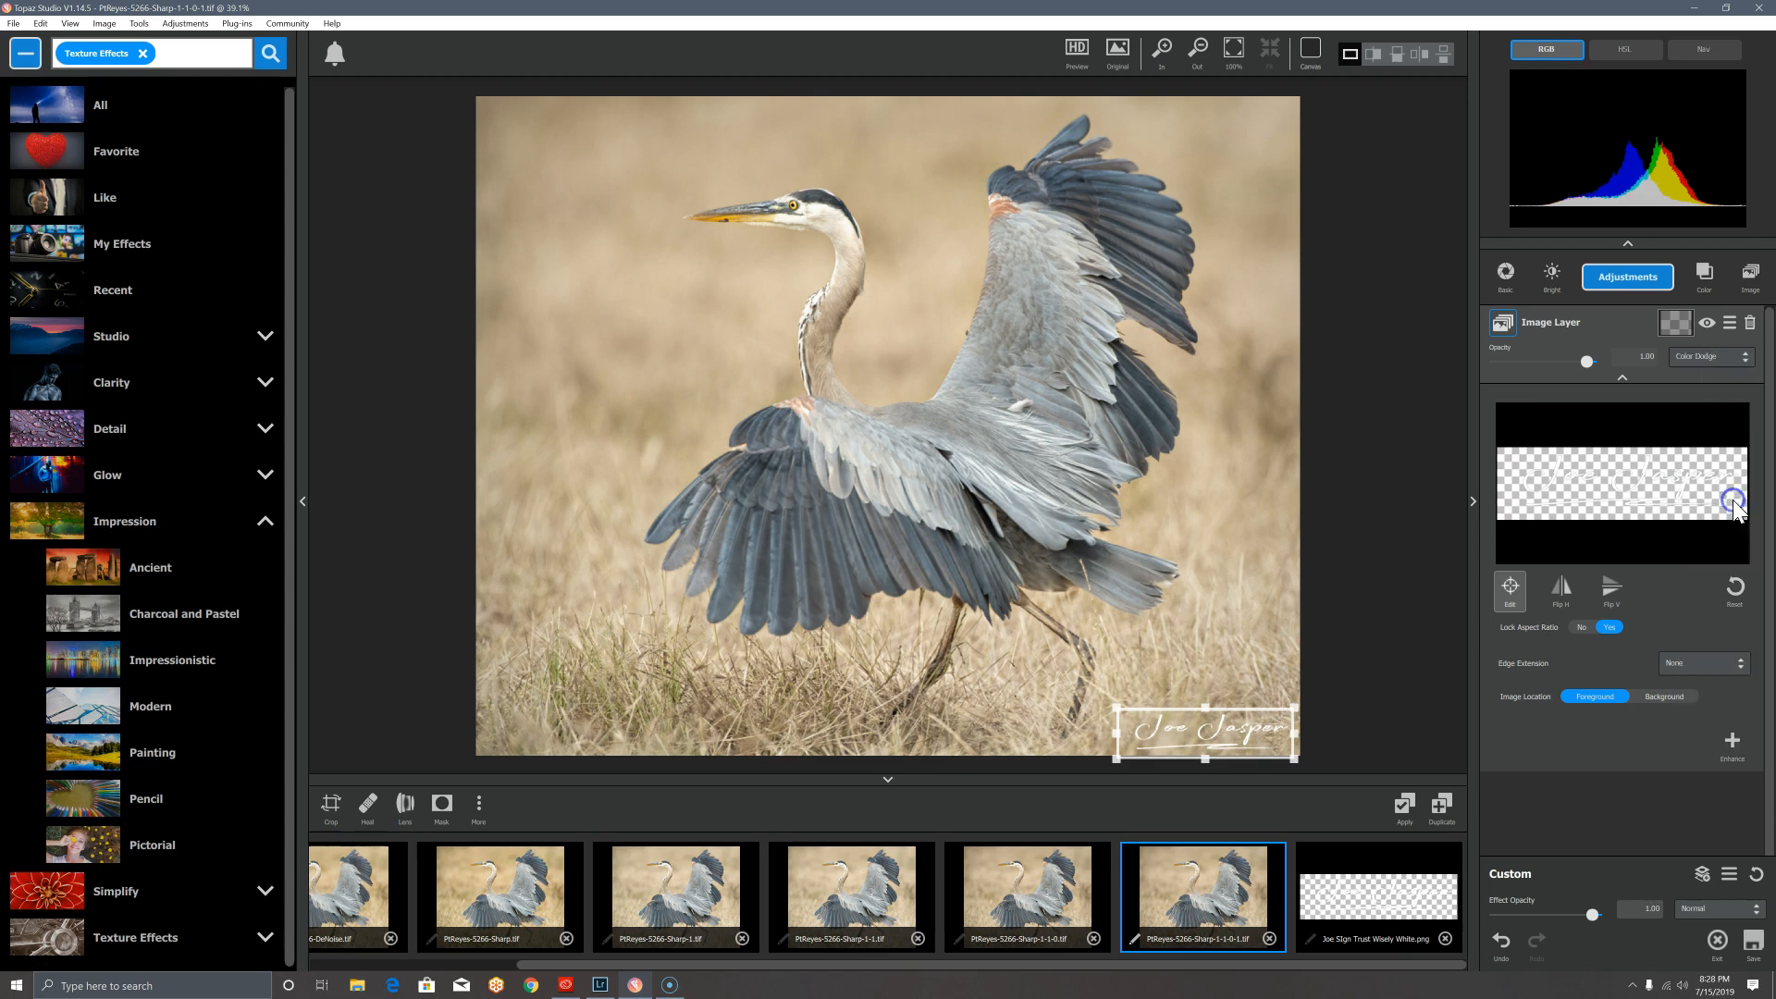
{"action": "left_click", "coordinate": [1514, 586]}
{"action": "left_click_drag", "start_coordinate": [1584, 363], "coordinate": [1554, 374]}
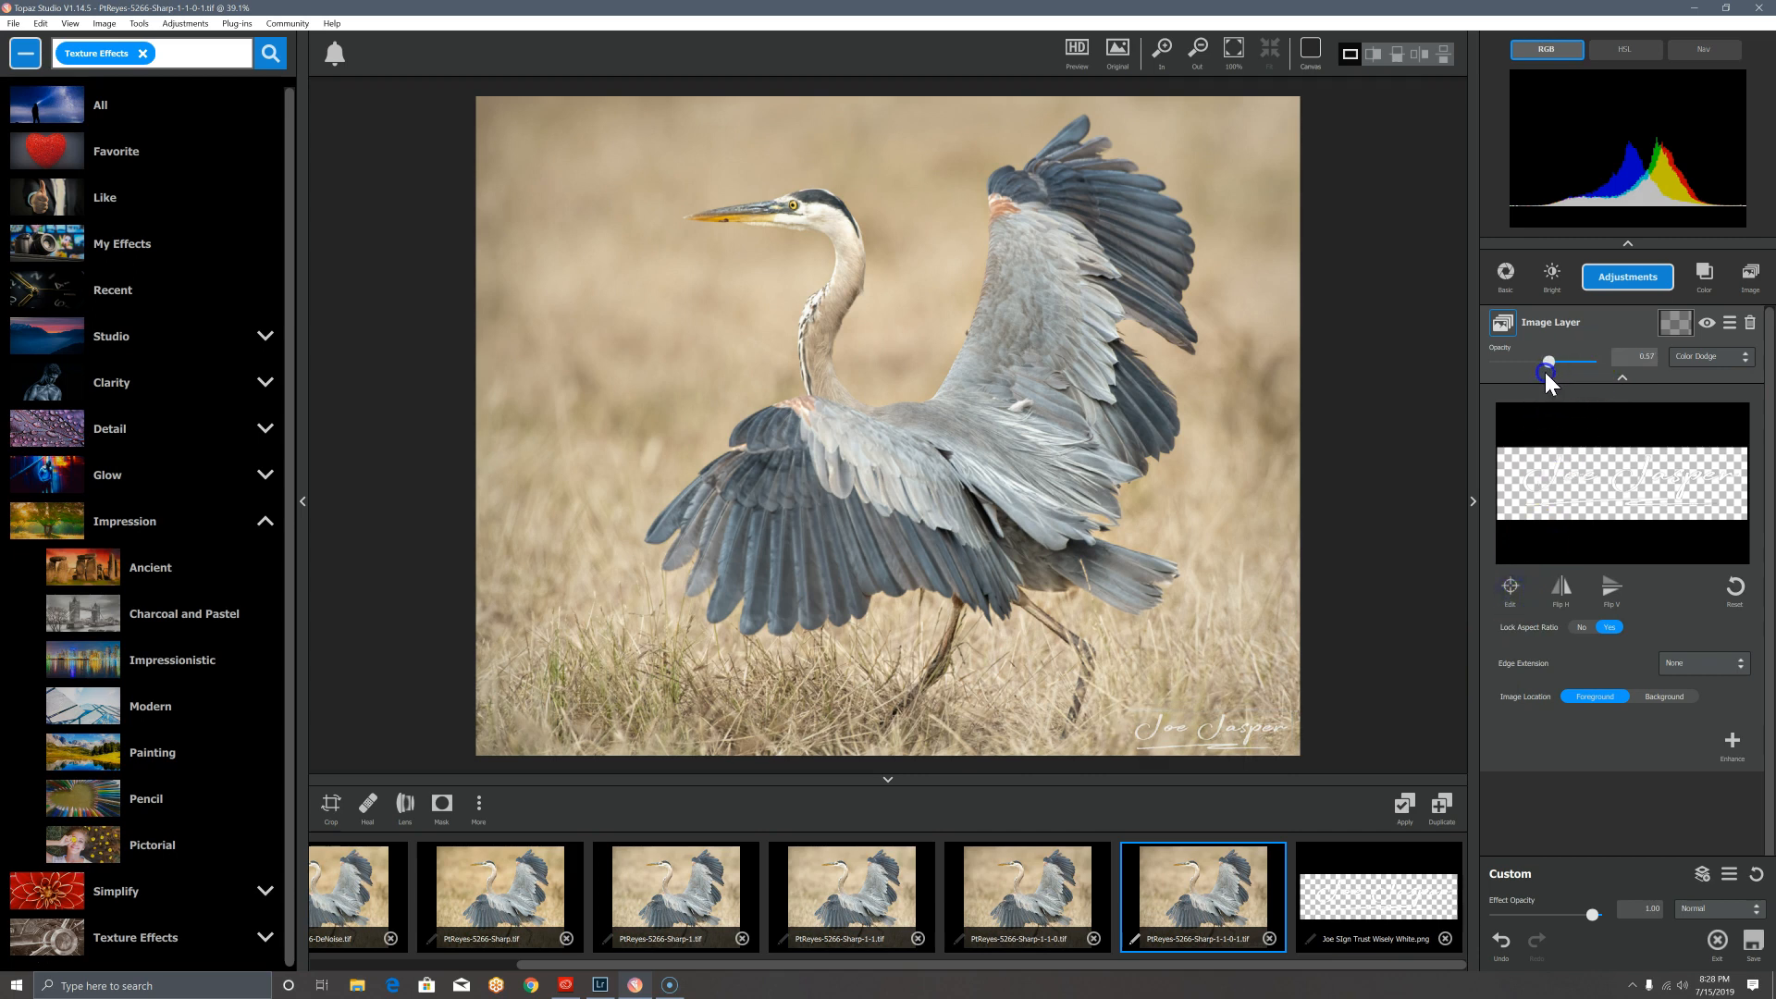
{"action": "left_click_drag", "start_coordinate": [1532, 377], "coordinate": [1545, 361]}
{"action": "left_click", "coordinate": [1530, 378]}
Step: Apply the signature layer, duplicate the result as a new project, and save it over the current image
{"action": "left_click", "coordinate": [1405, 803]}
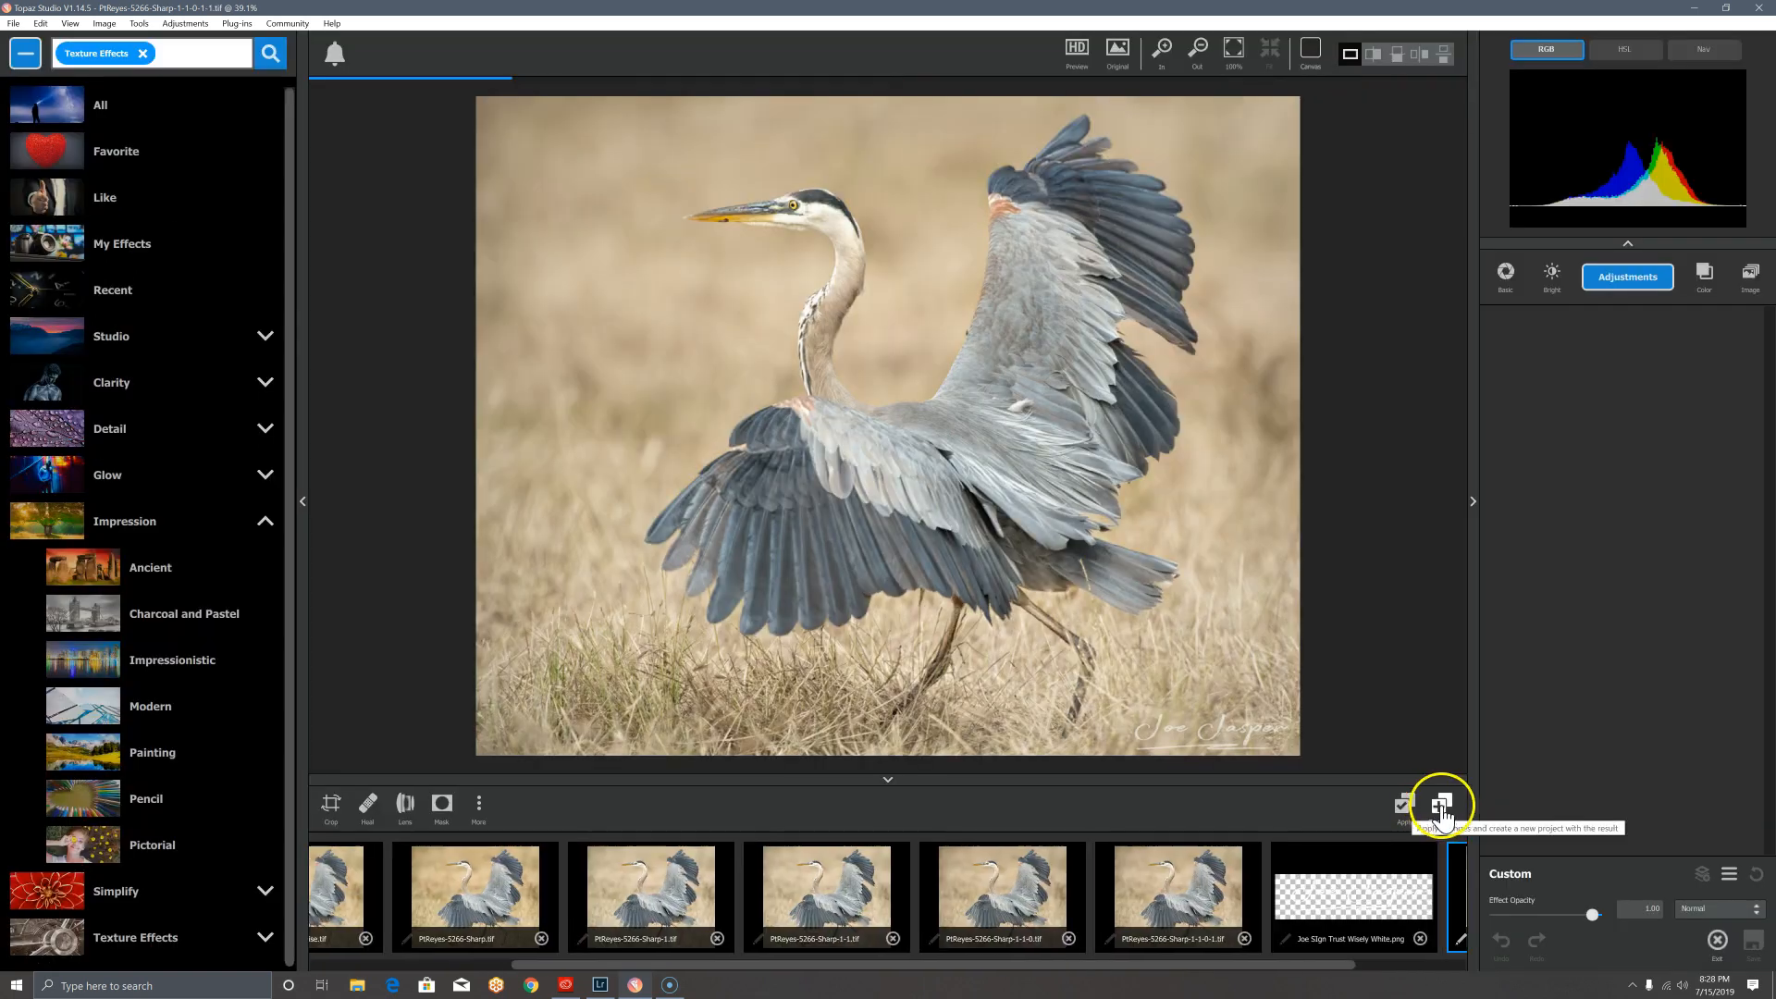
{"action": "left_click", "coordinate": [1443, 805]}
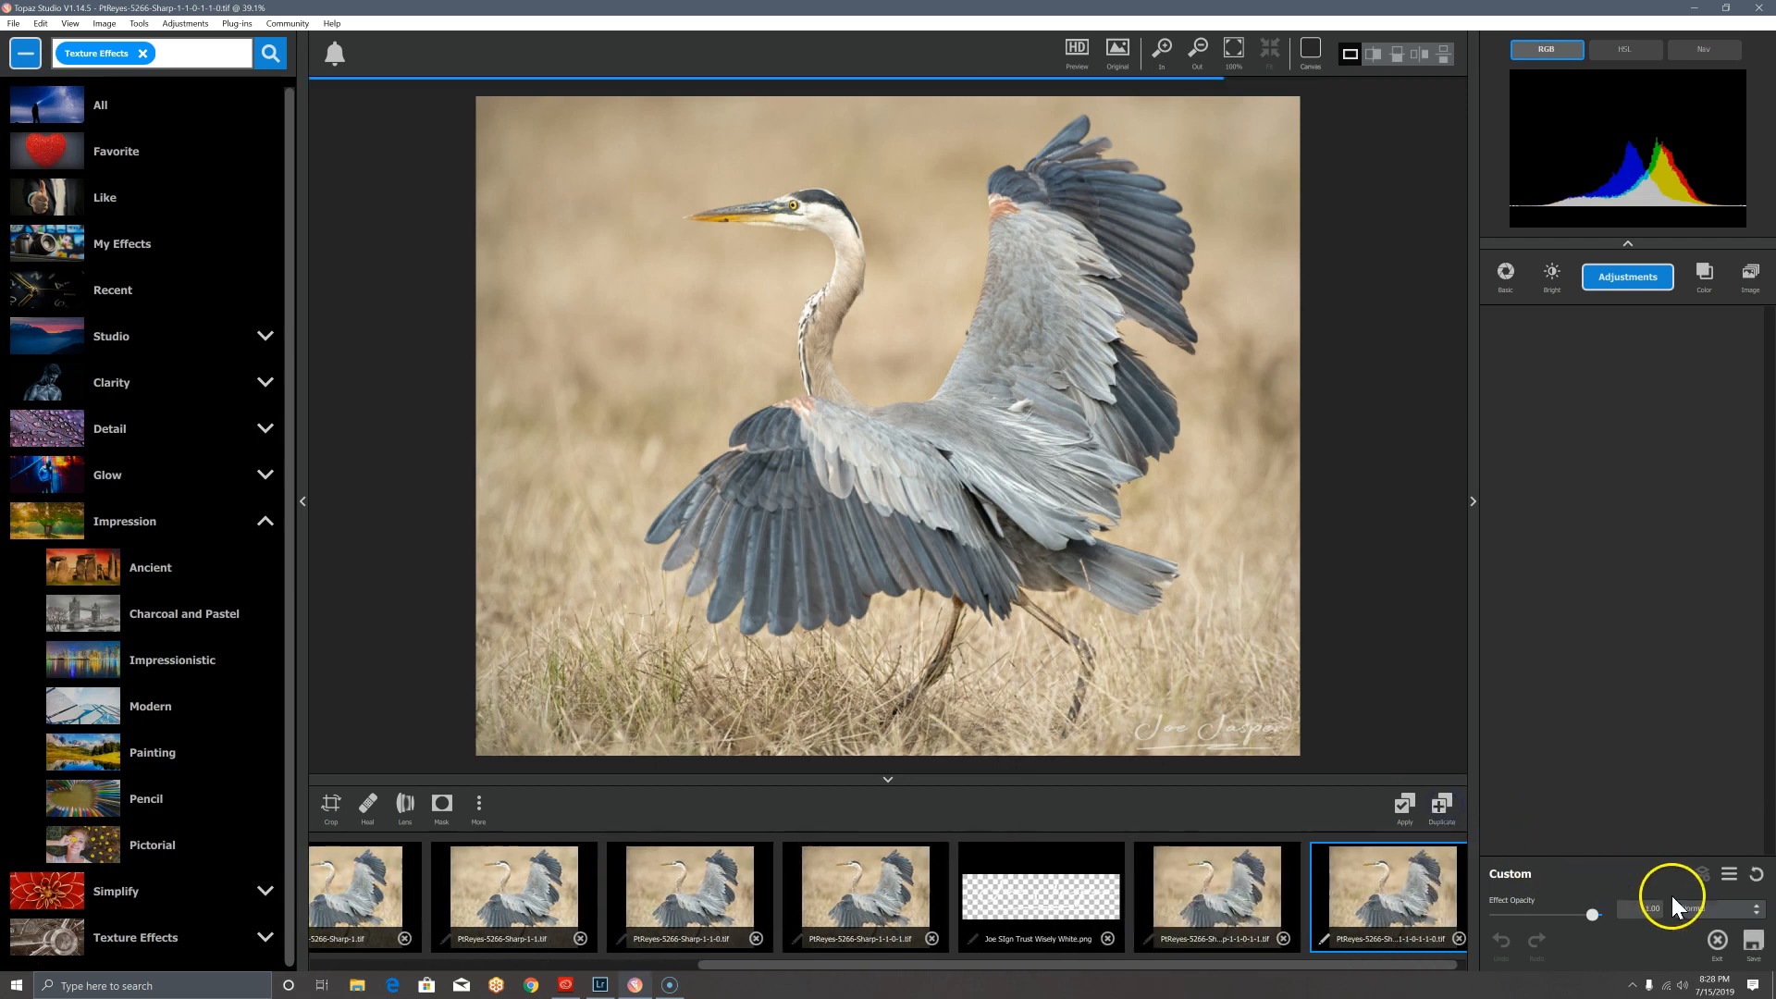
{"action": "left_click", "coordinate": [1756, 944]}
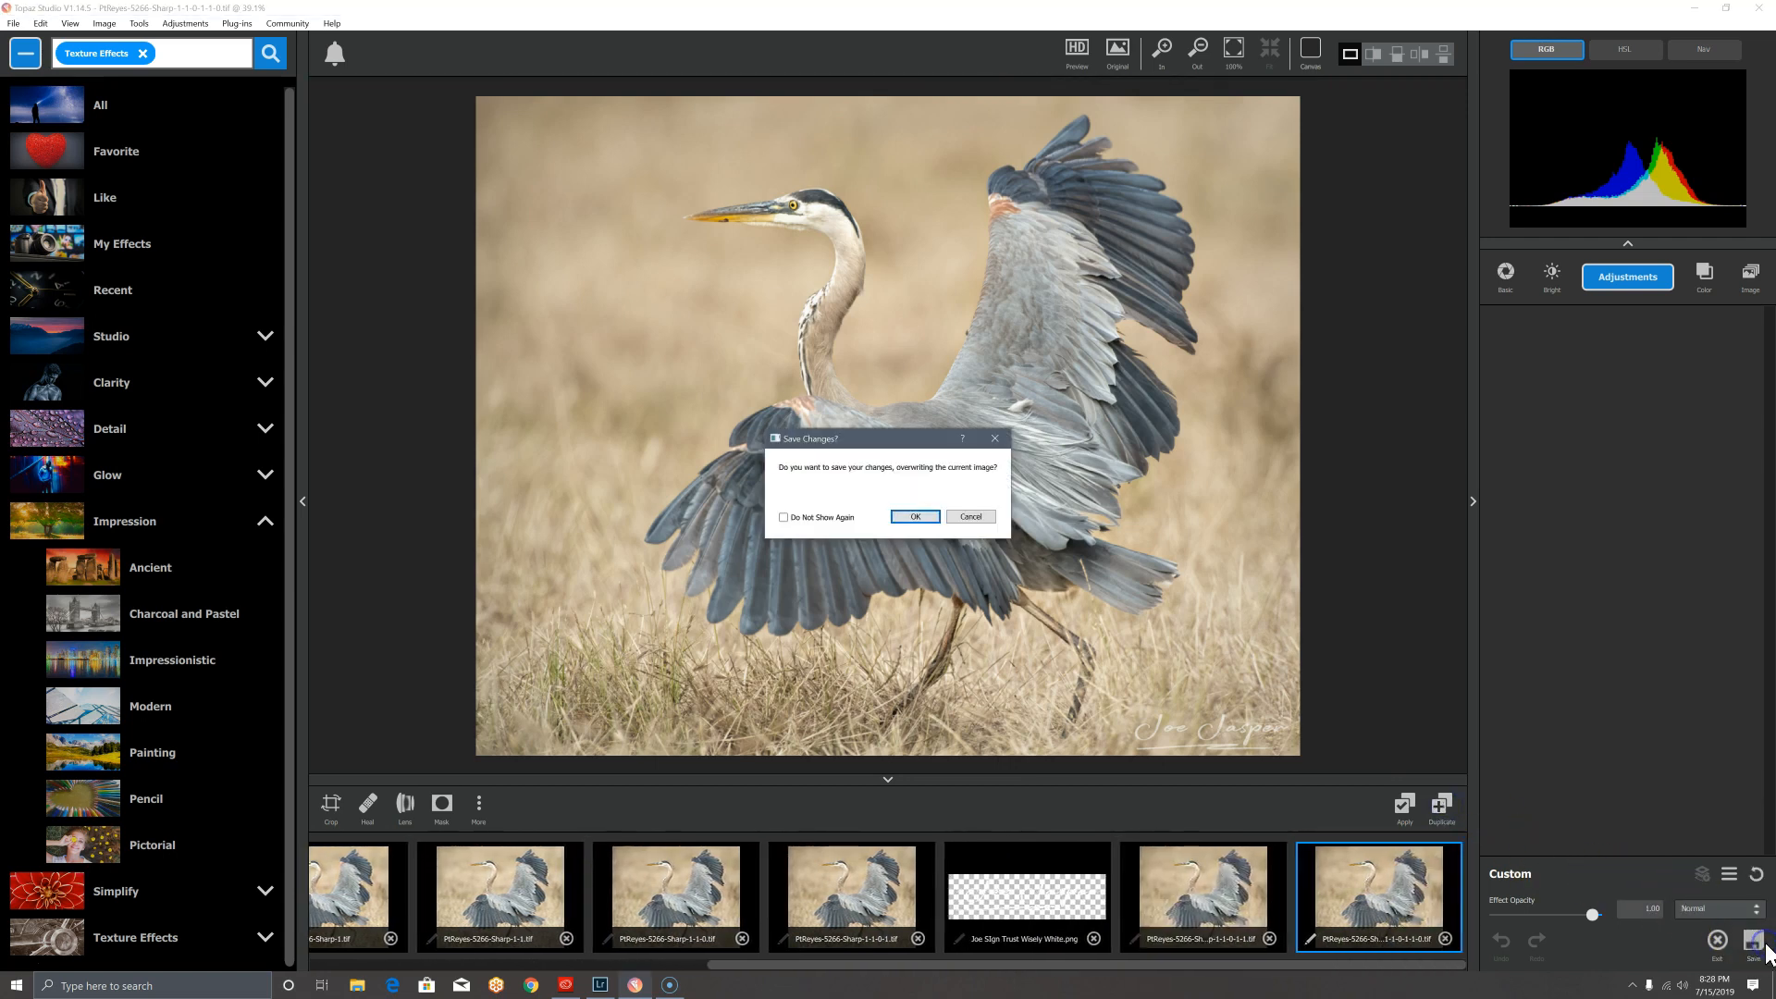
{"action": "left_click", "coordinate": [924, 519]}
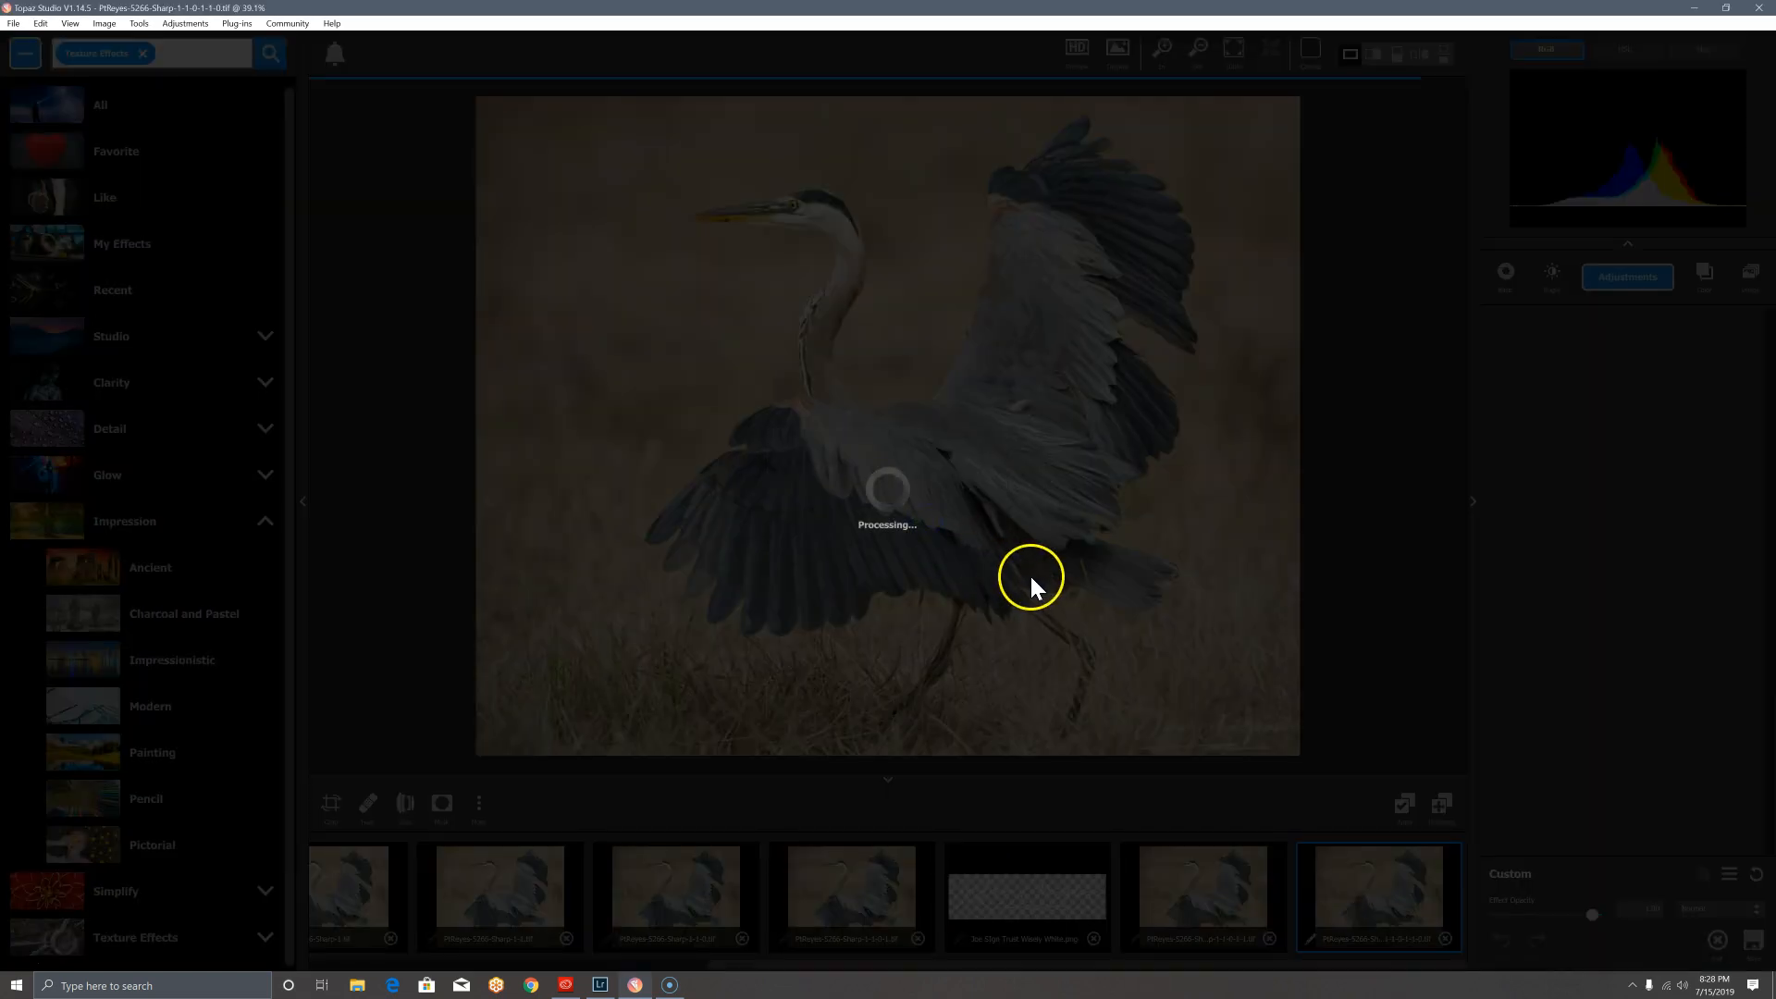